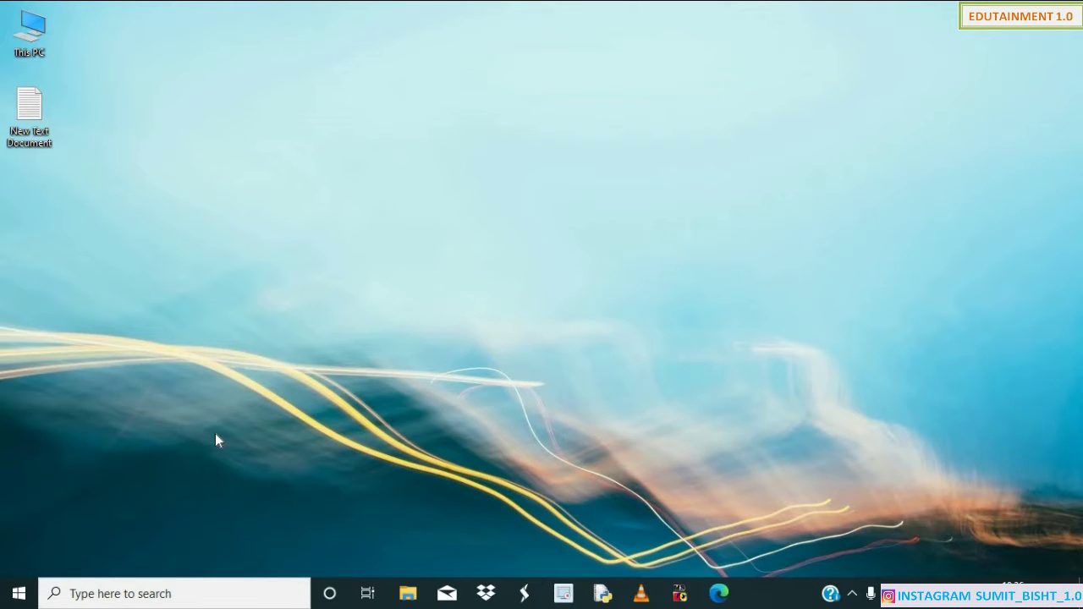
Launch Microsoft Office Word 2007 from a Start search for 'word' and maximize blank Document1.
key(super)
text(wor)
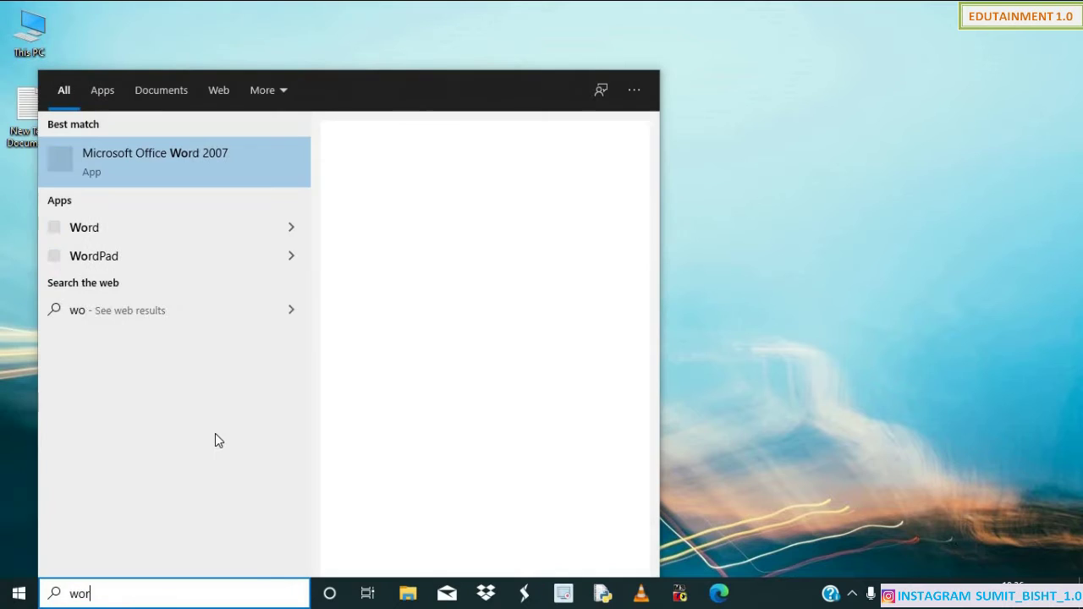
text(d)
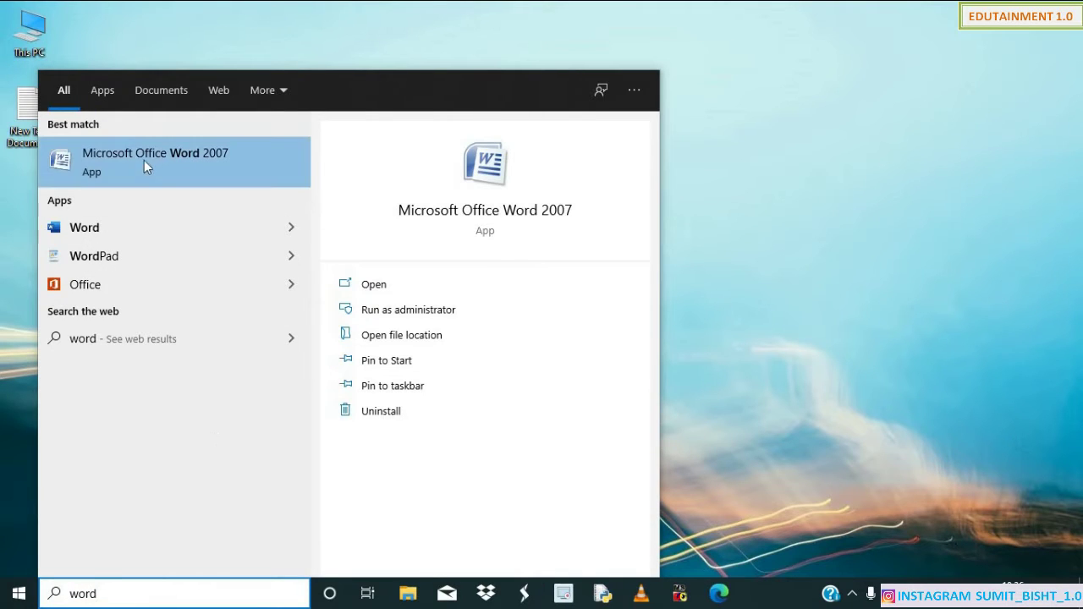
click(225, 172)
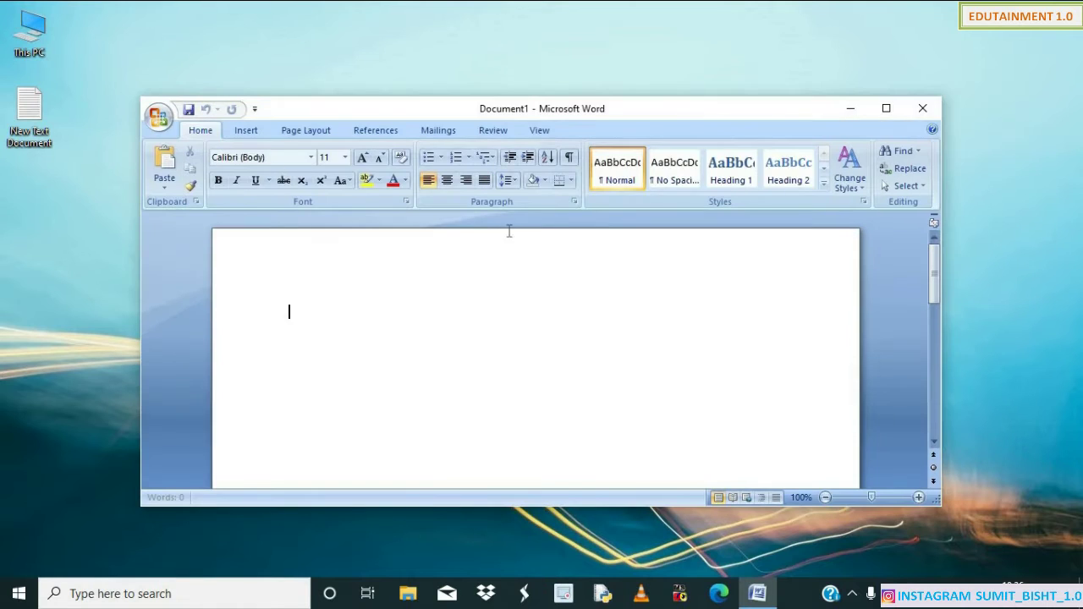
click(885, 108)
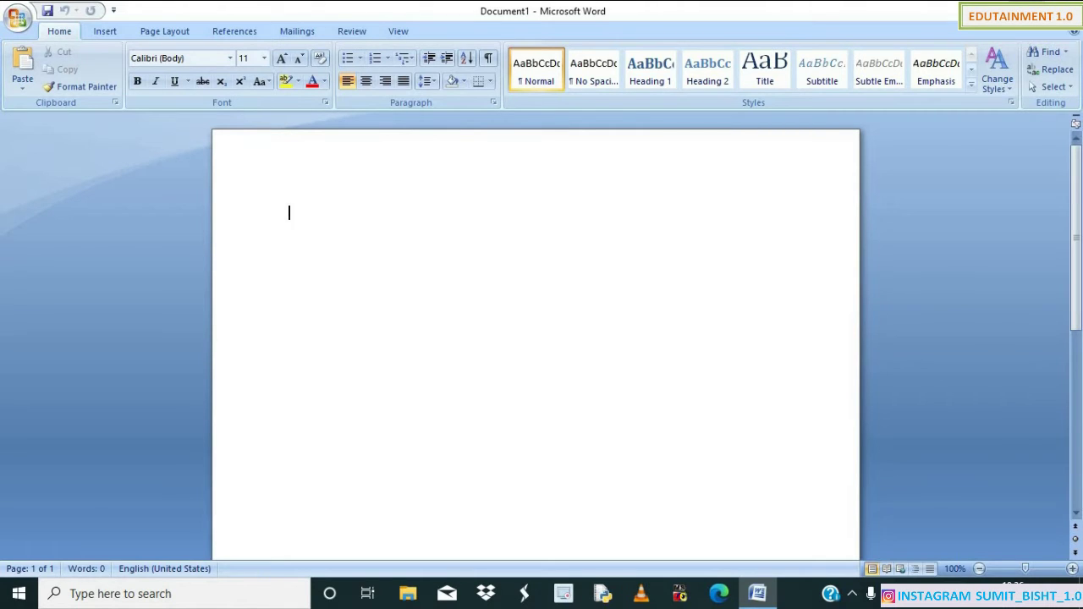
Restore down, maximize, minimize and restore the Word window, then bring up the Office menu.
click(1047, 10)
click(887, 108)
click(992, 10)
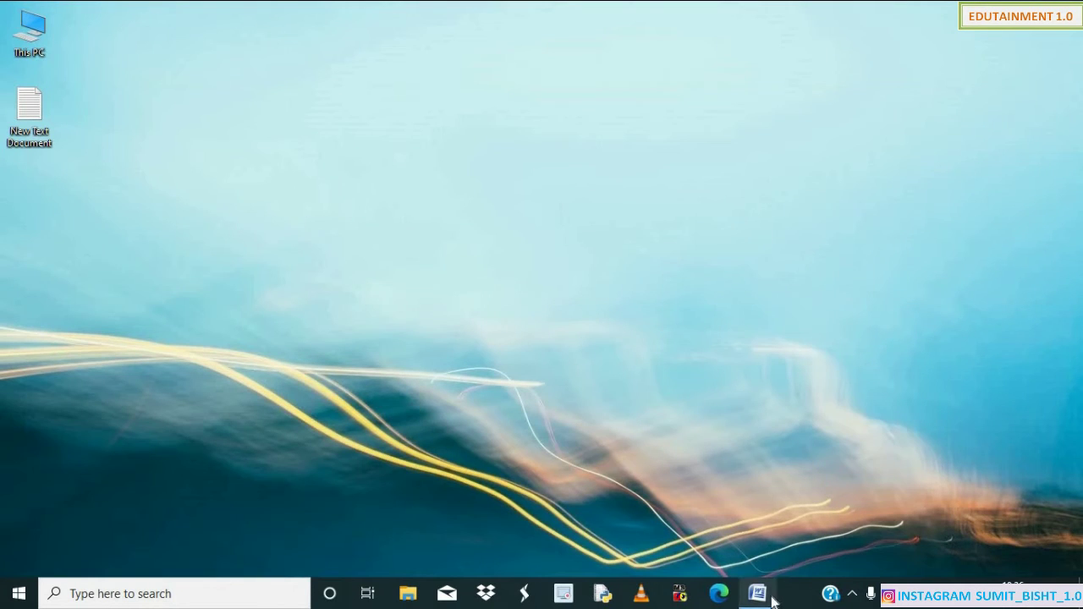
click(757, 594)
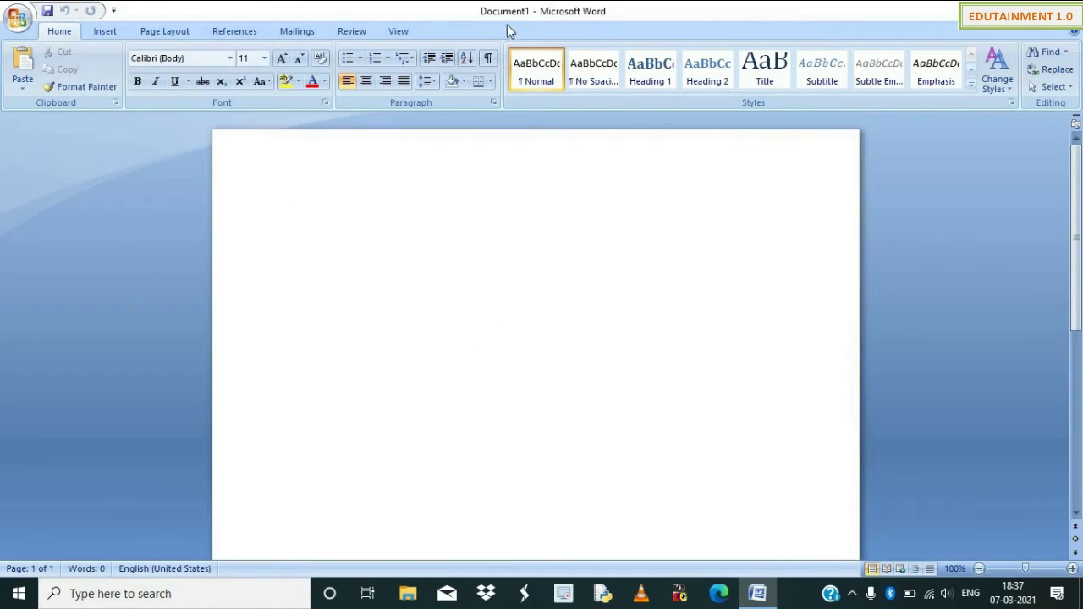
click(20, 25)
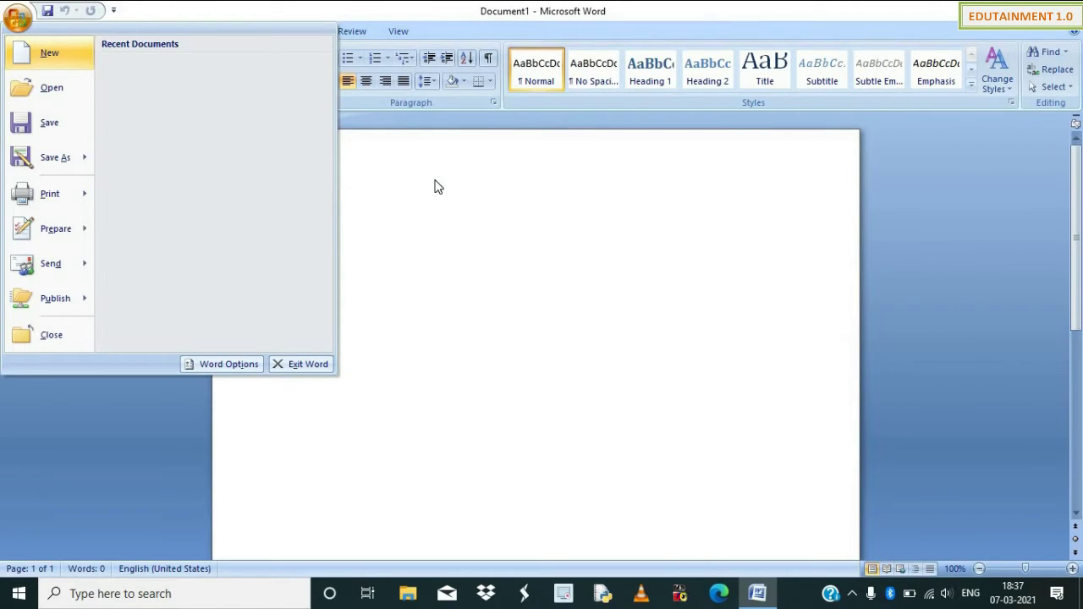
Save the blank document on the Desktop with the file name 'today'.
click(506, 303)
click(26, 24)
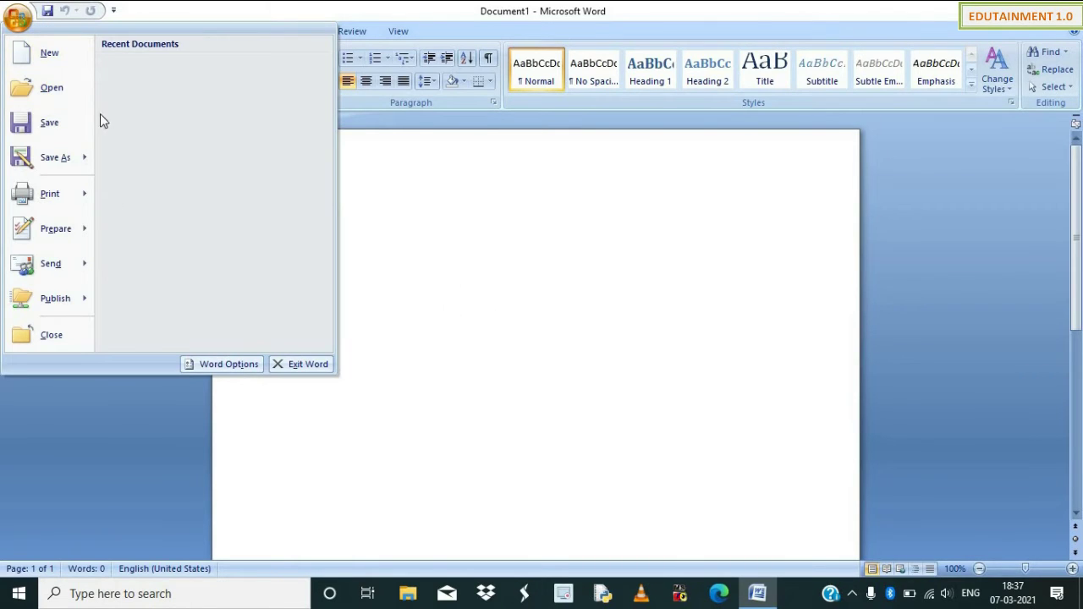
click(51, 122)
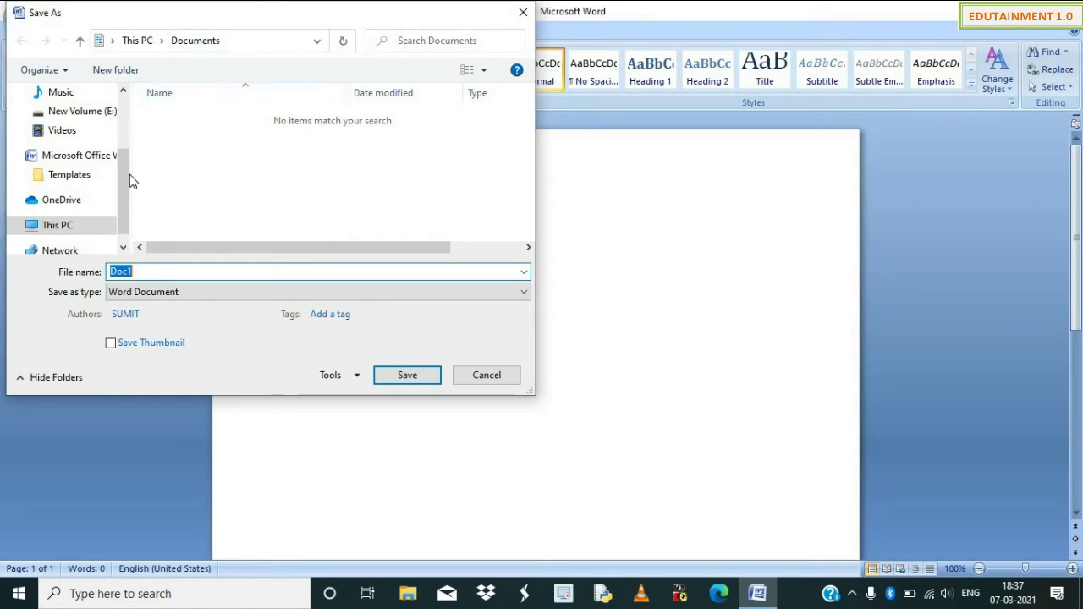
drag(124, 178, 118, 120)
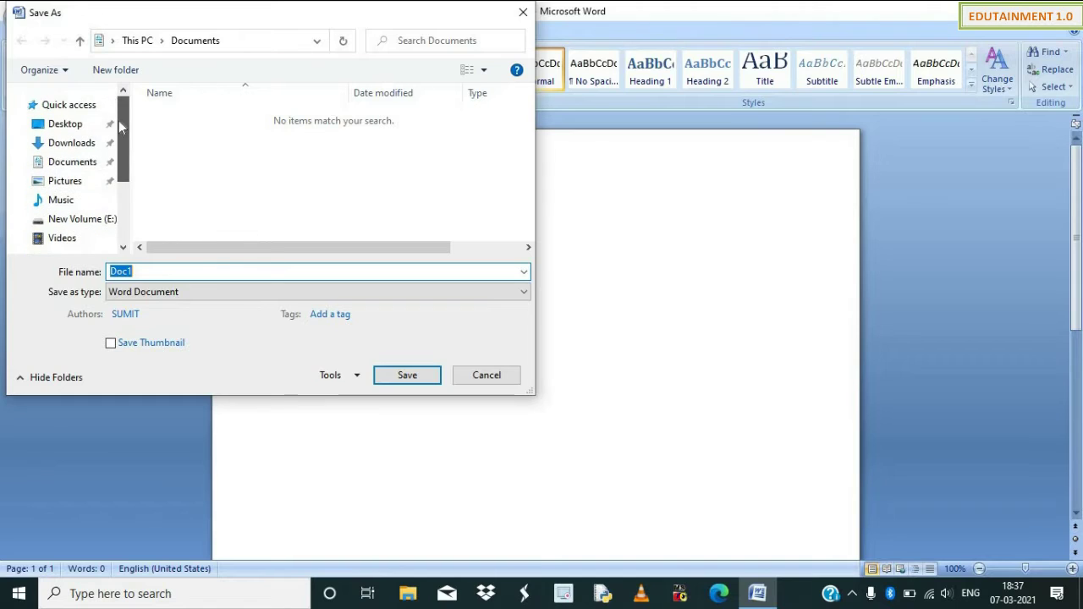
click(63, 131)
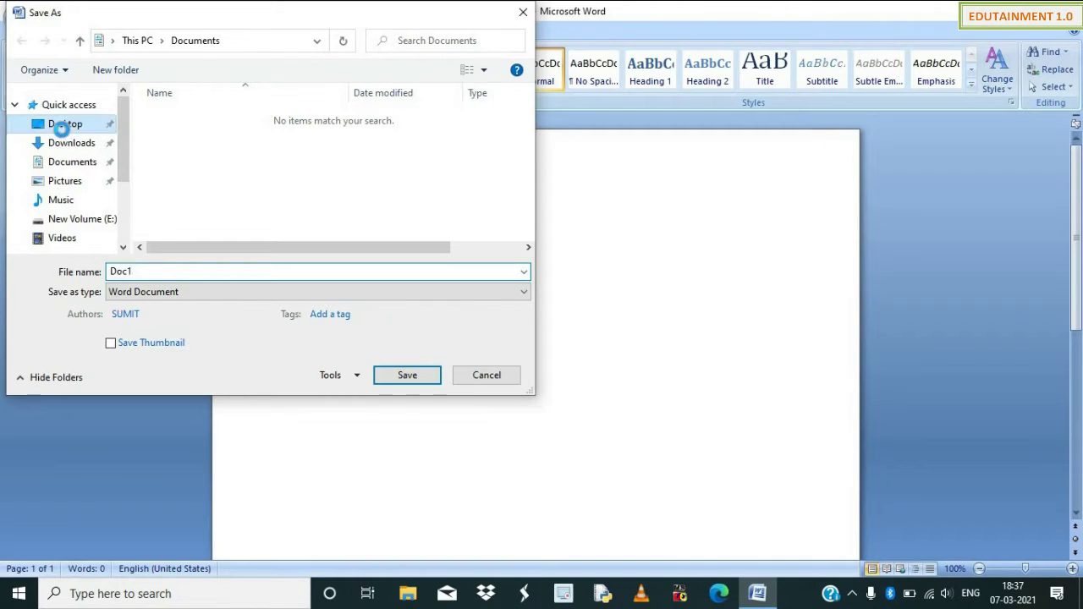
click(171, 269)
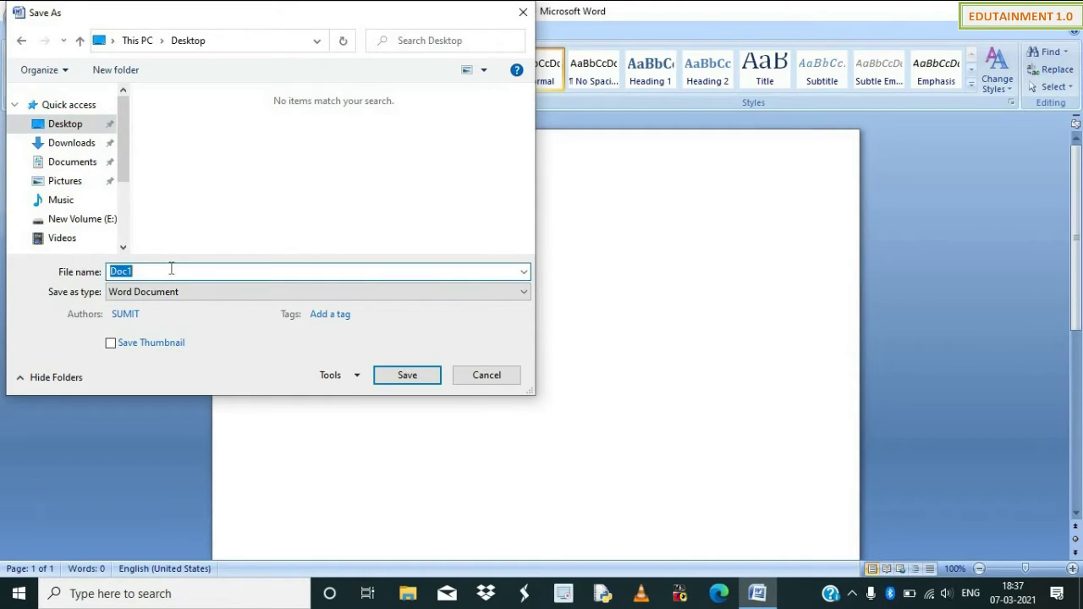
text(today)
click(393, 373)
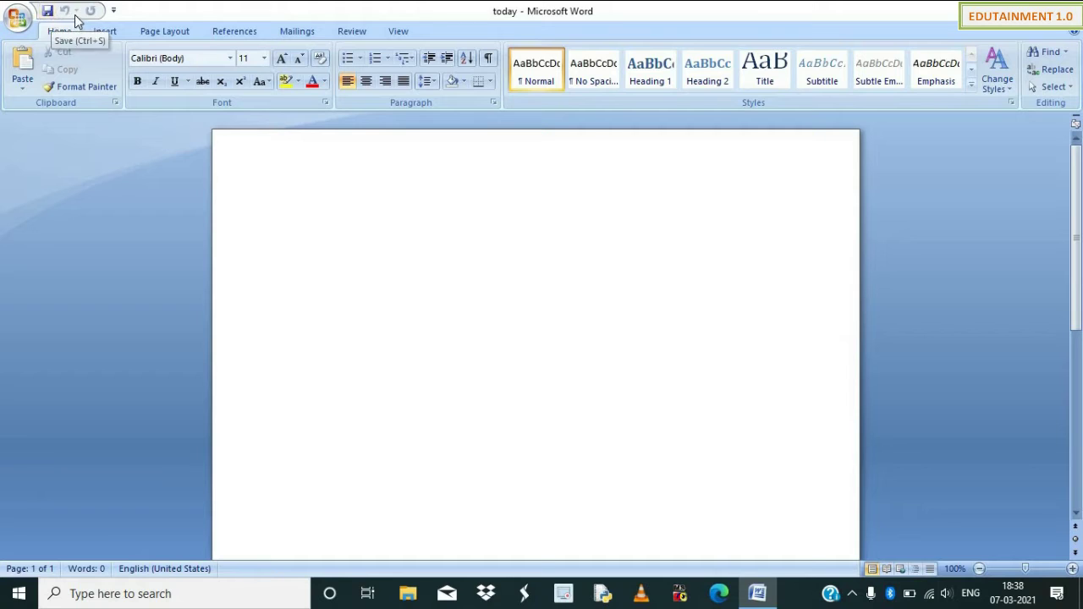
click(114, 12)
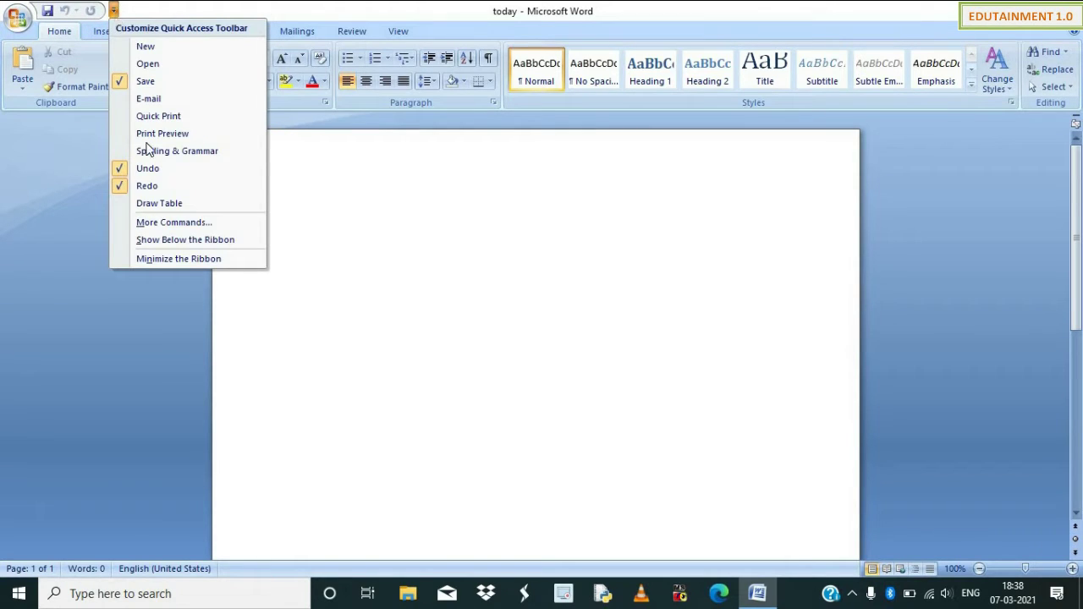
click(161, 222)
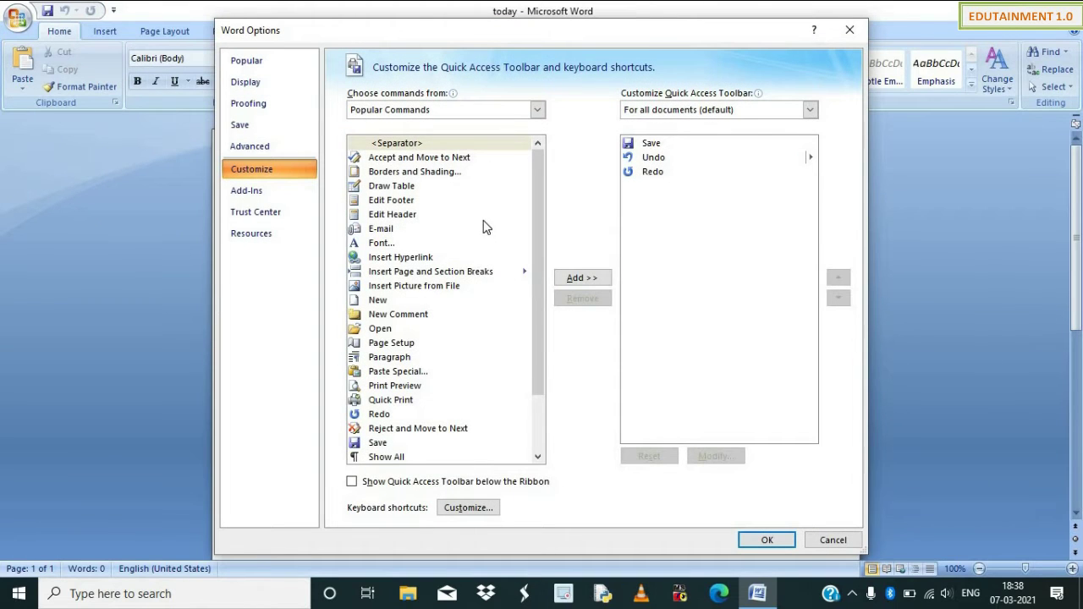
click(403, 203)
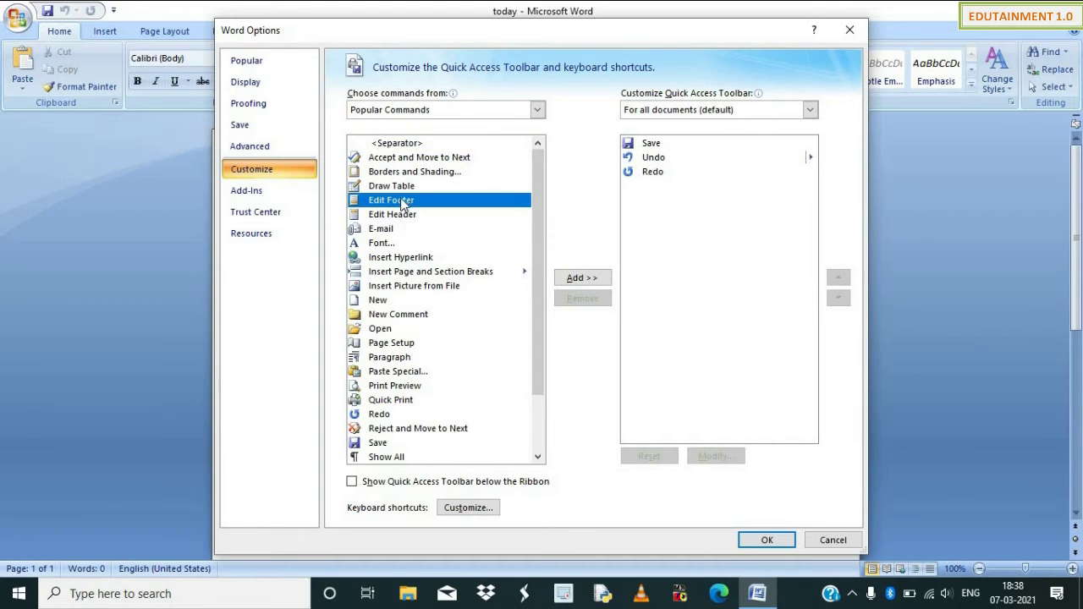
click(591, 282)
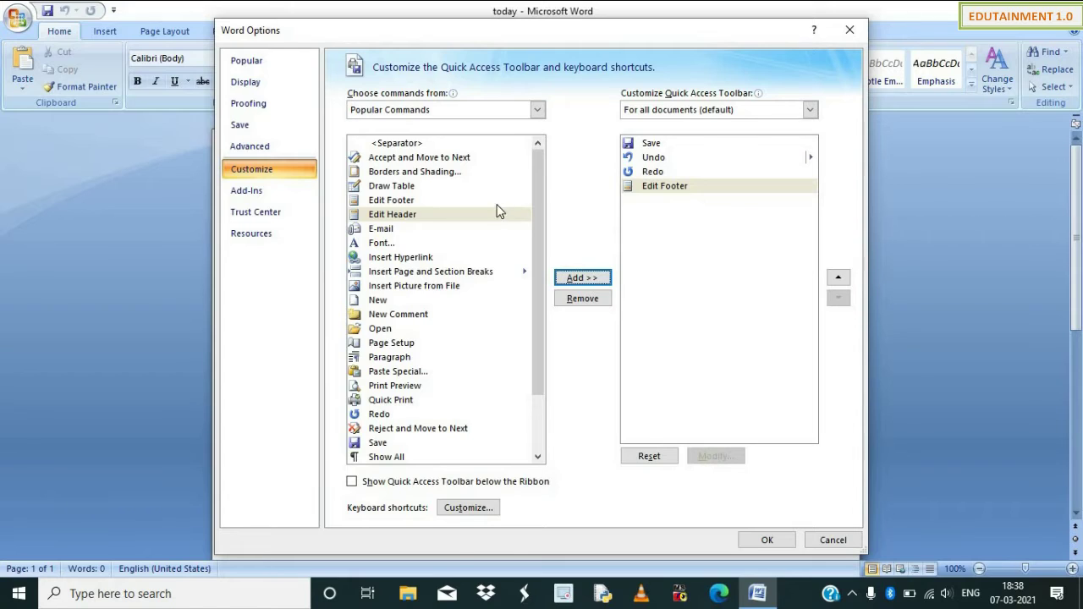
click(439, 172)
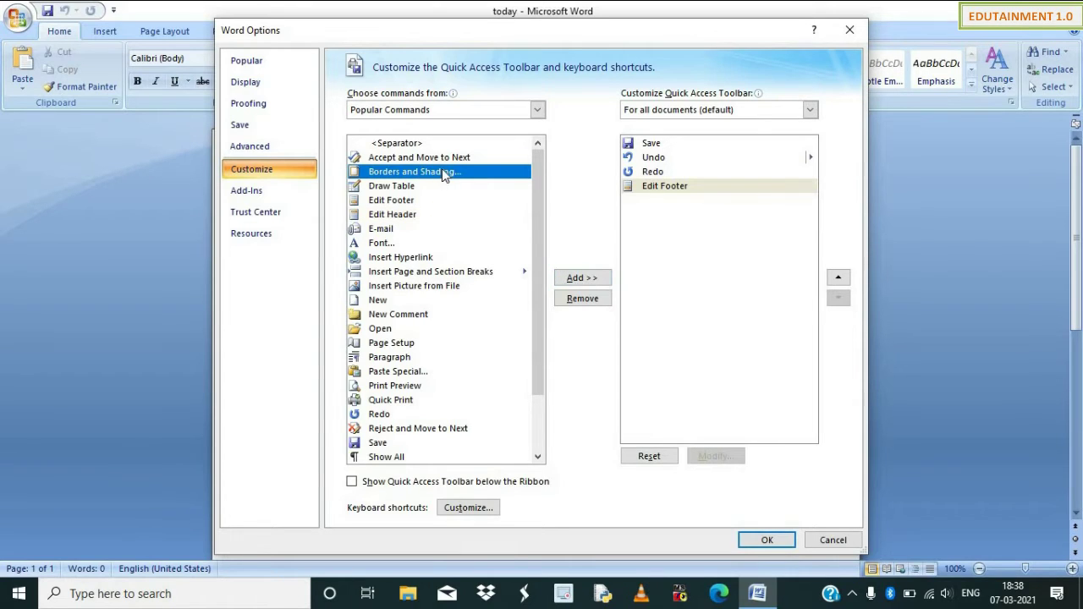
click(573, 280)
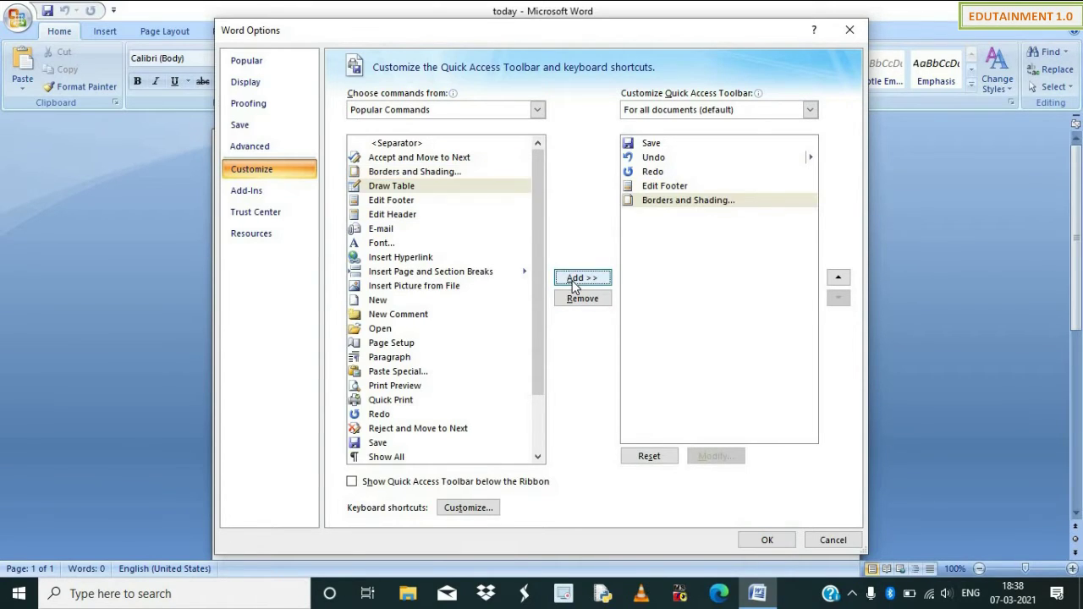
click(390, 301)
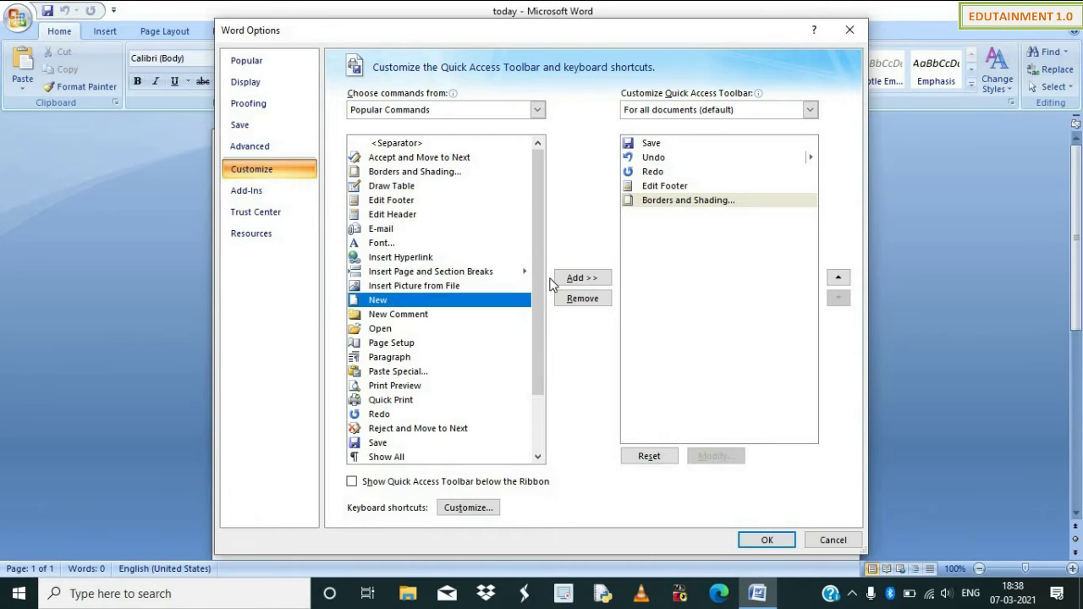
click(576, 278)
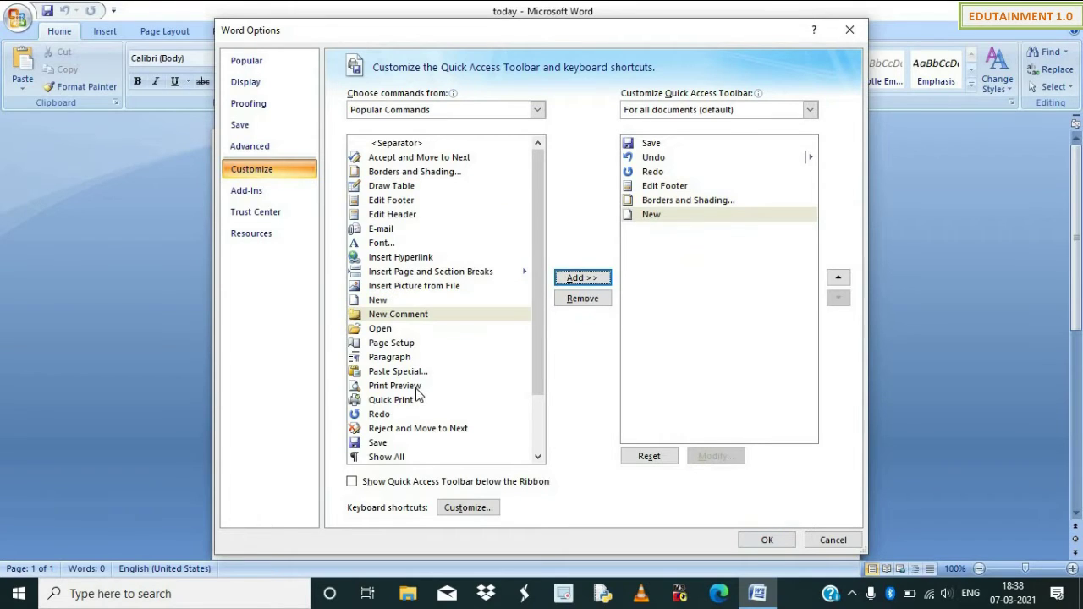
click(416, 389)
click(591, 281)
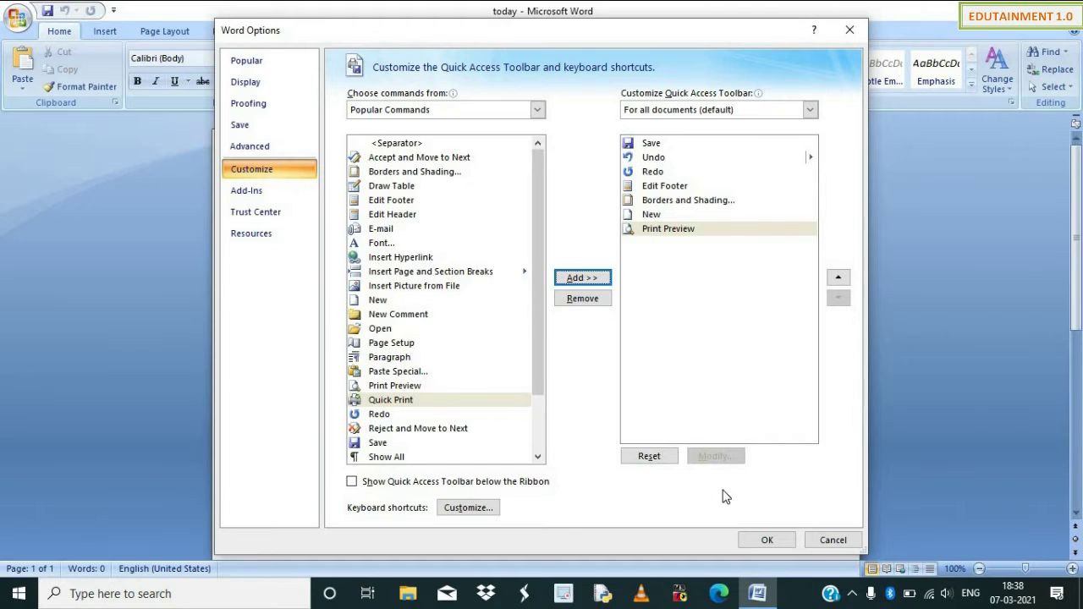
click(765, 539)
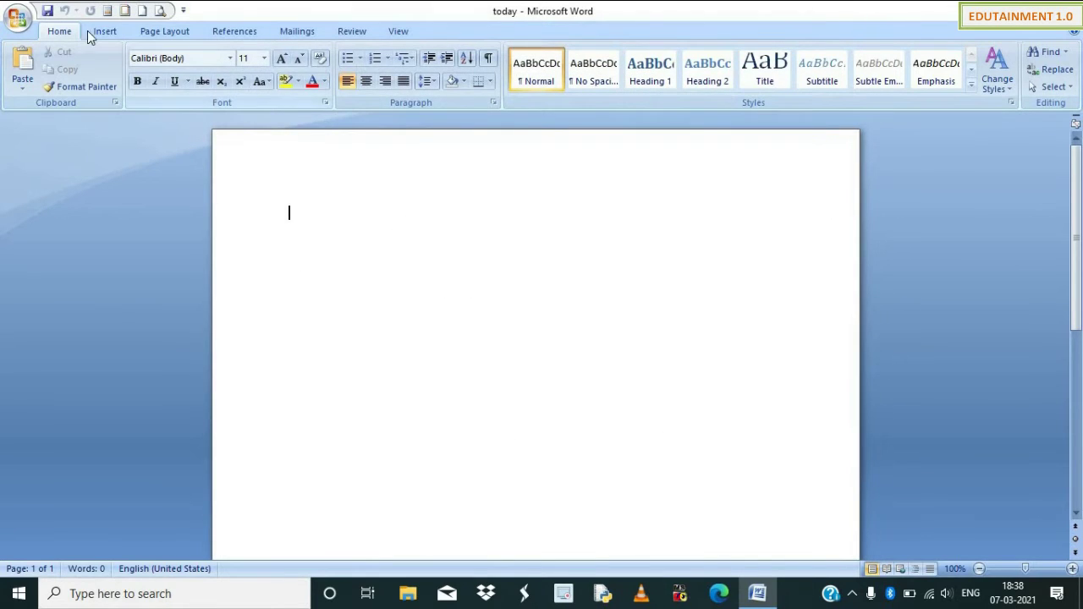
click(183, 11)
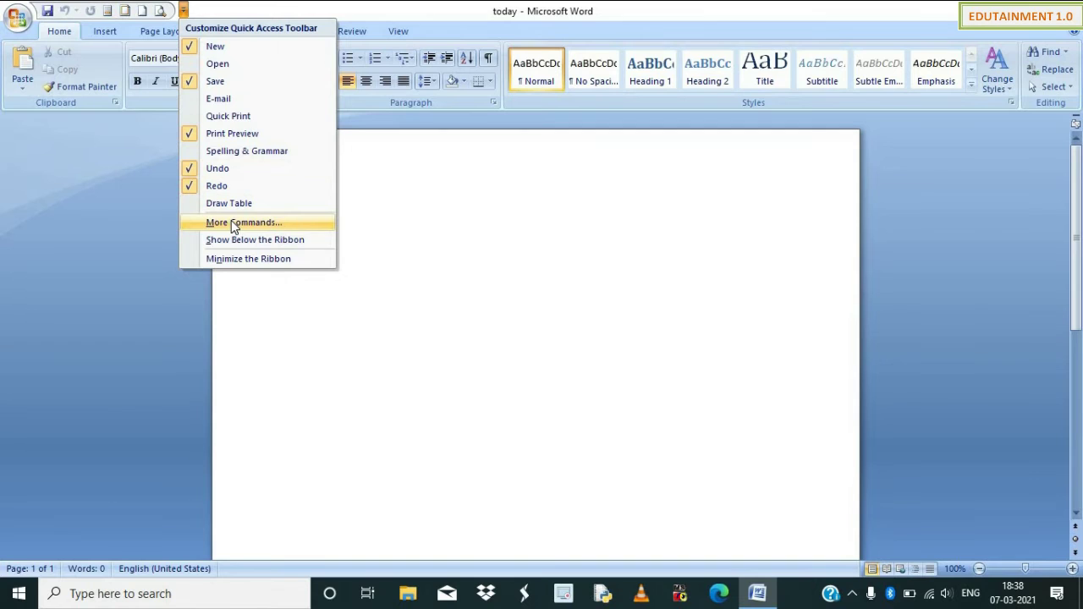
click(233, 222)
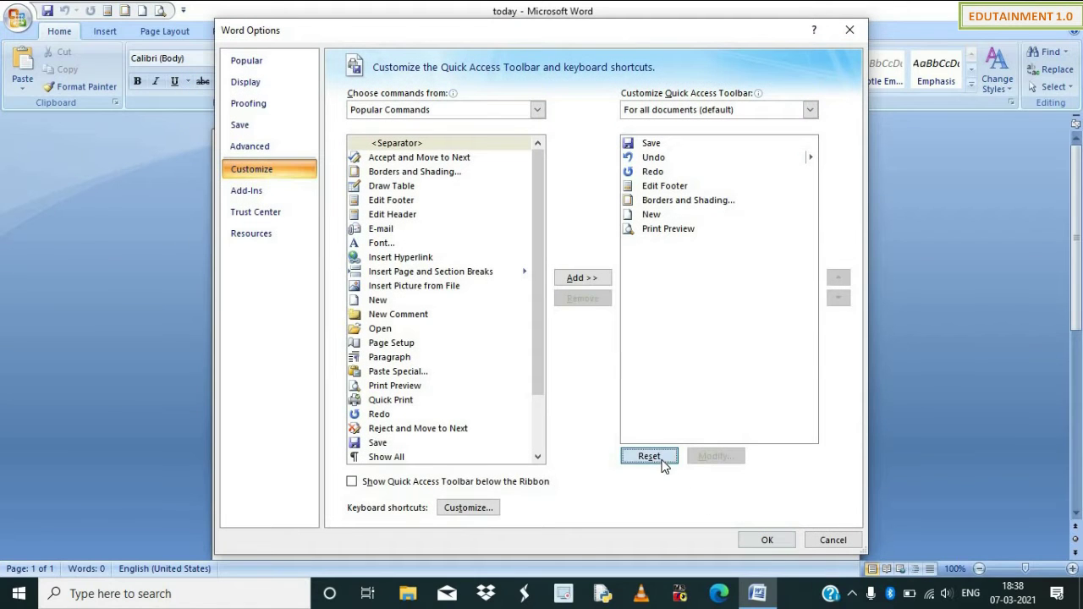
click(662, 461)
click(522, 338)
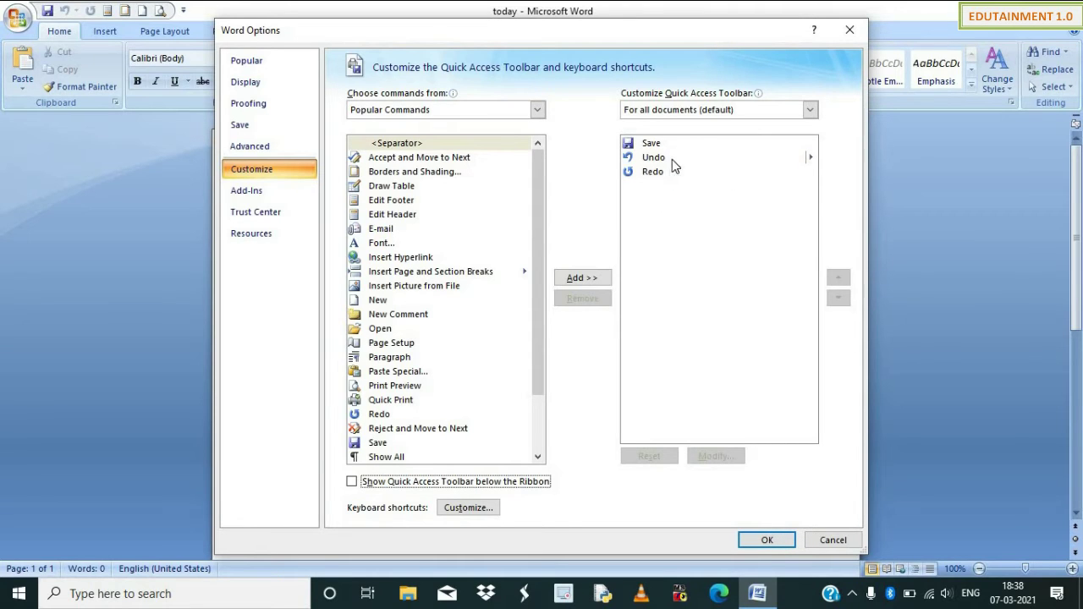
click(766, 540)
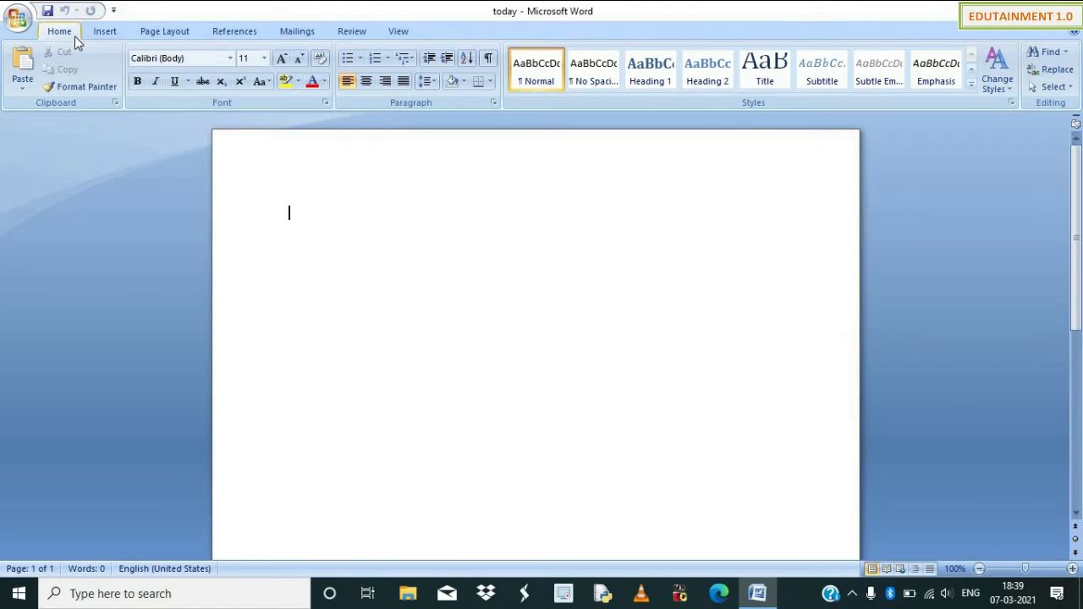
Look at the Insert and Home tabs, and move the Quick Access Toolbar below the Ribbon.
click(110, 32)
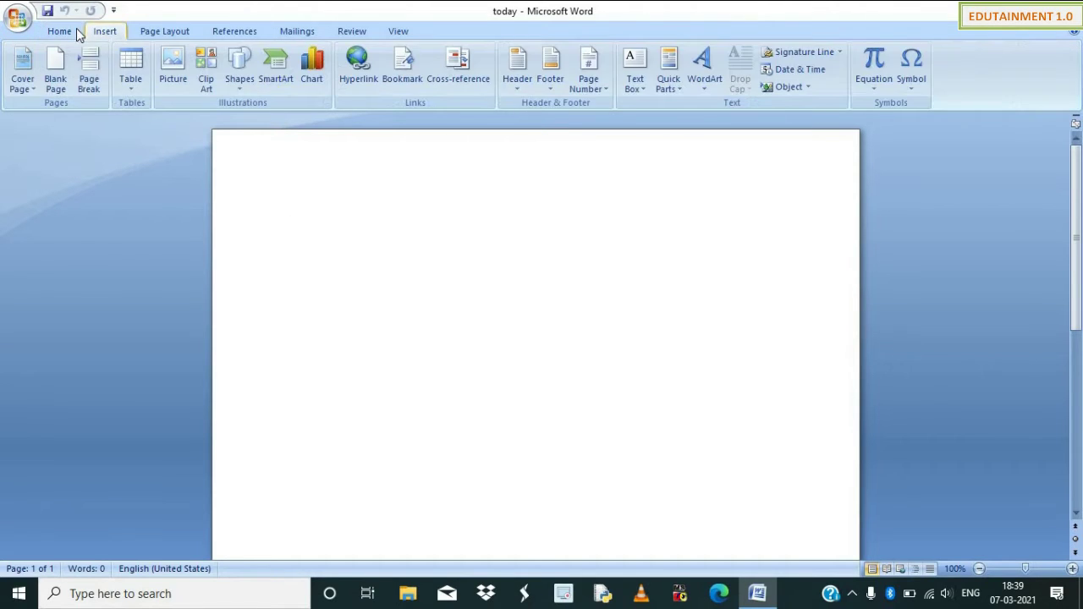
click(61, 31)
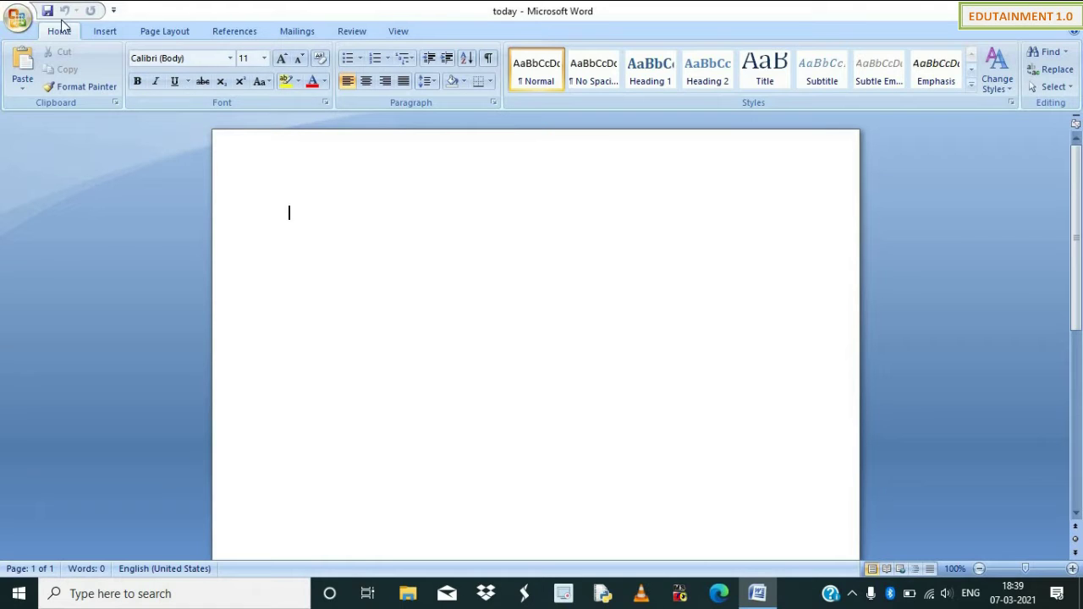
click(114, 11)
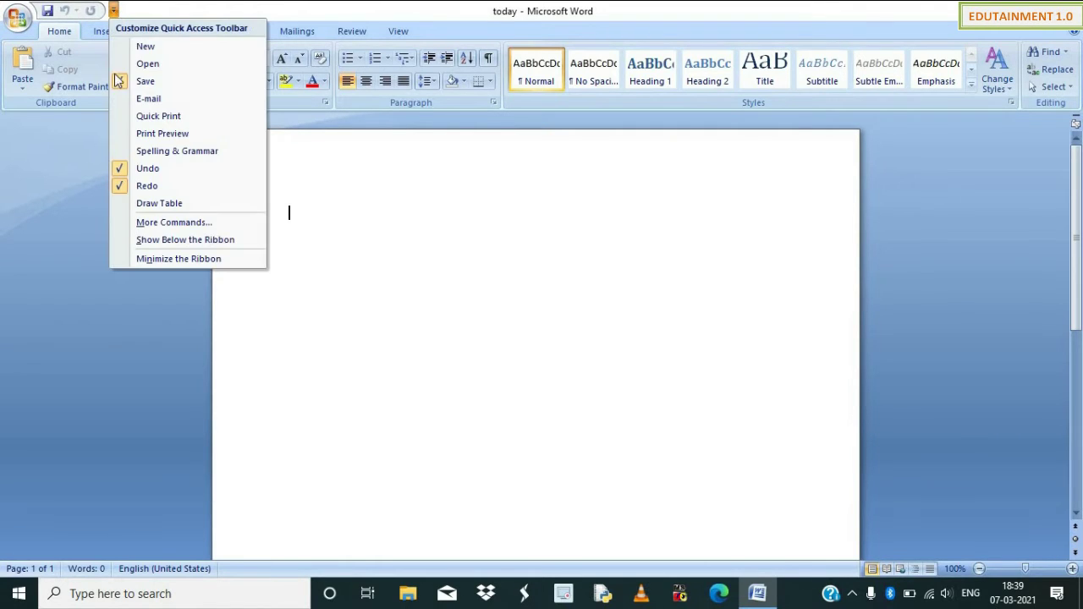
click(178, 241)
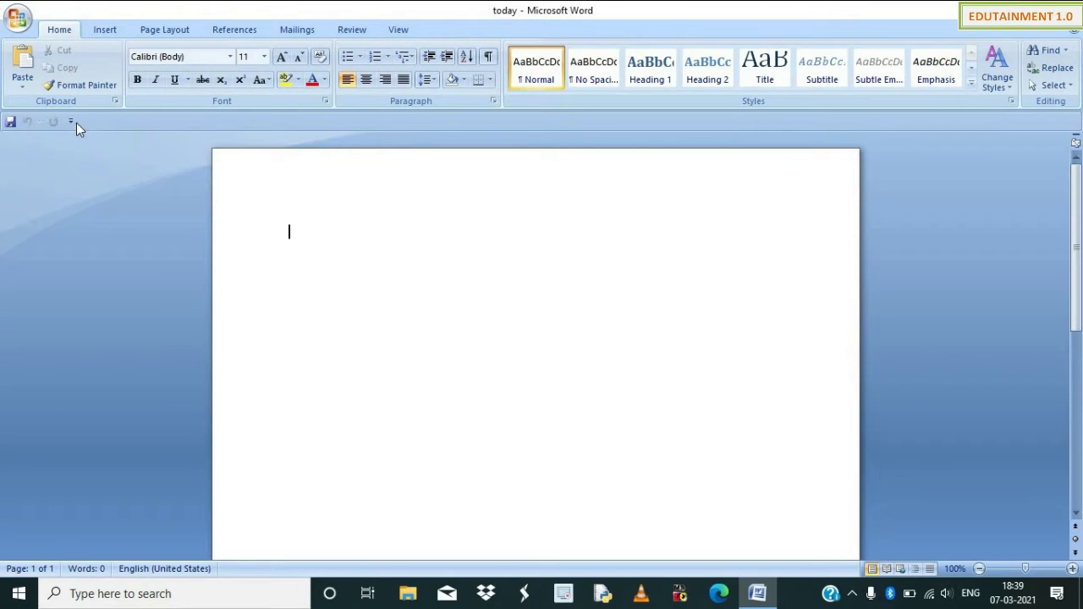
Put the Quick Access Toolbar back above the Ribbon and return the zoom to 100%.
click(72, 121)
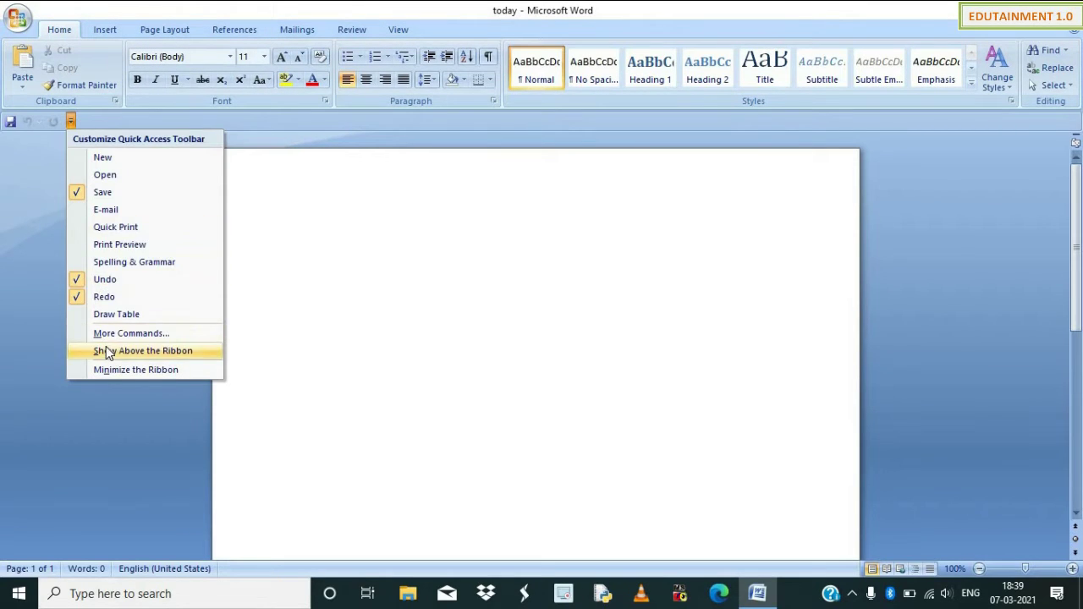
click(106, 350)
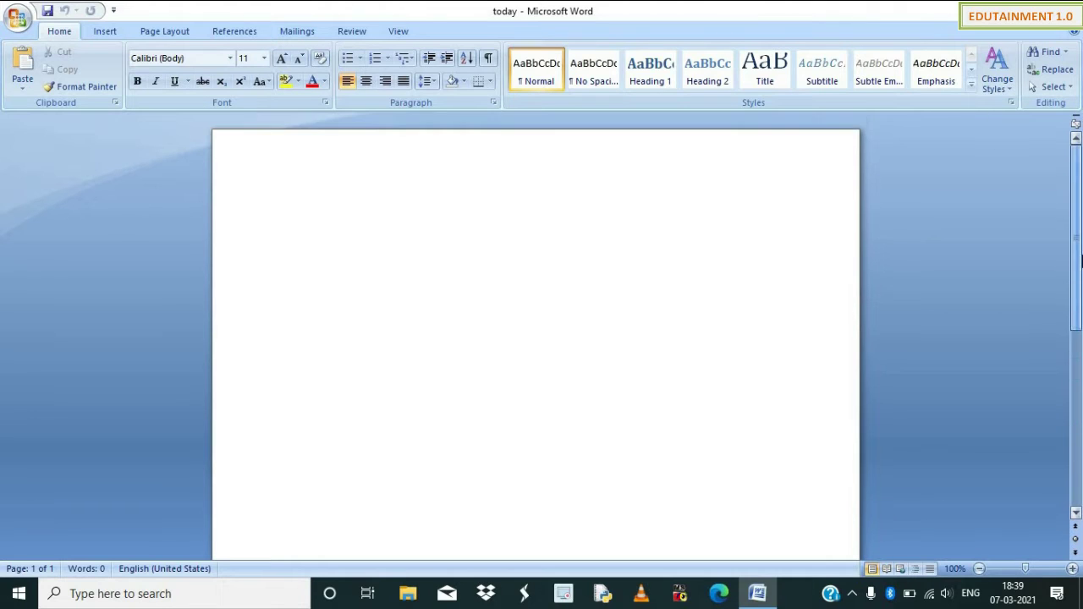
click(980, 568)
click(1071, 569)
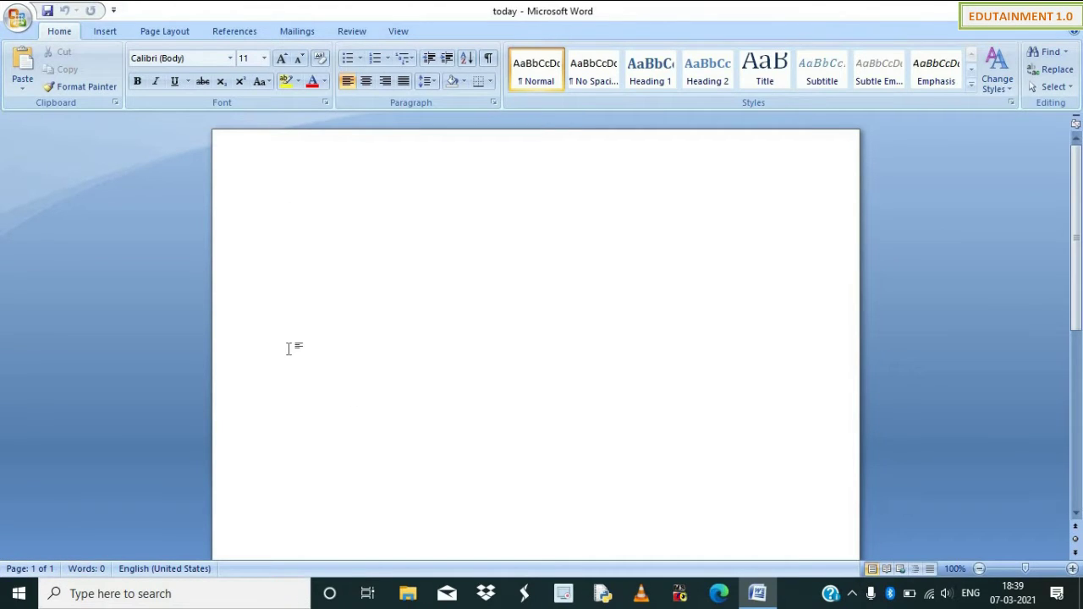
Type 'today is great day', select it, and grow its font to size 22.
text(today is great)
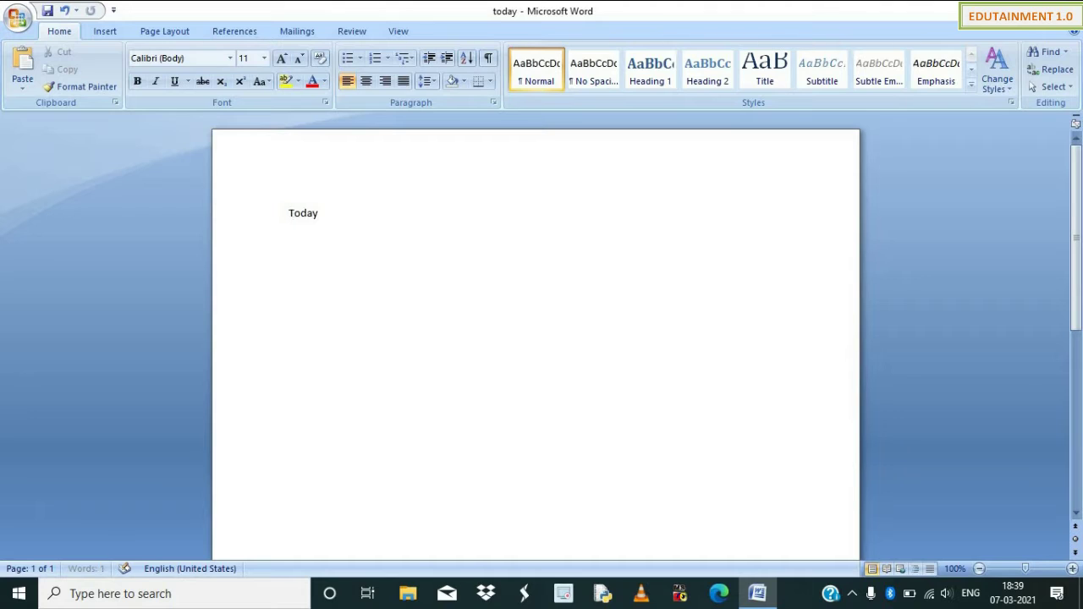
text( day)
key(ctrl+a)
key(ctrl+shift+period)
key(ctrl+shift+period)
key(ctrl+shift+period)
key(ctrl+shift+period)
key(ctrl+shift+period)
key(ctrl+shift+period)
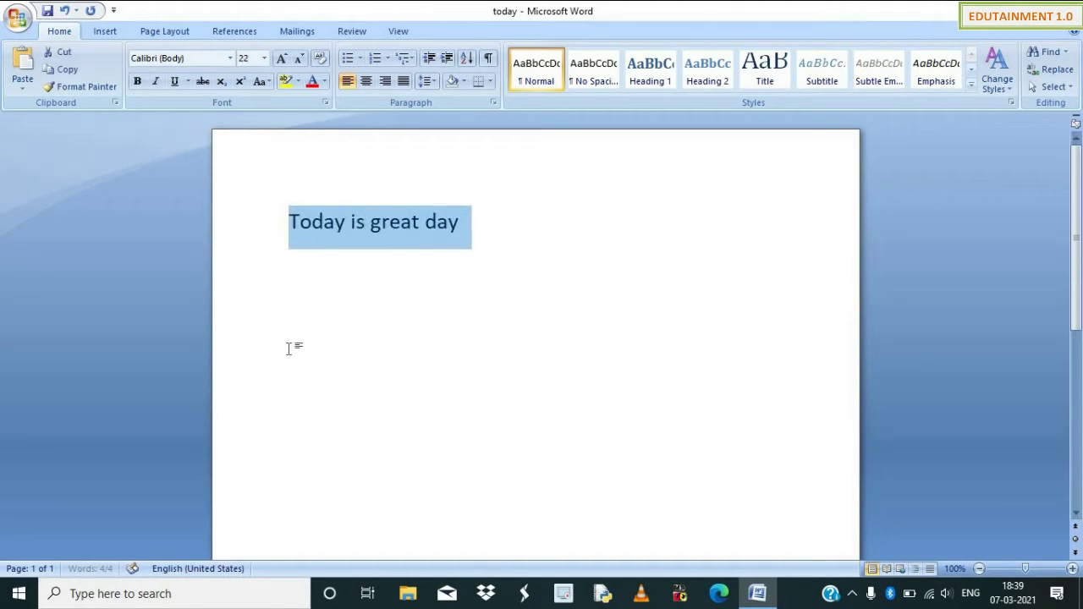
click(574, 393)
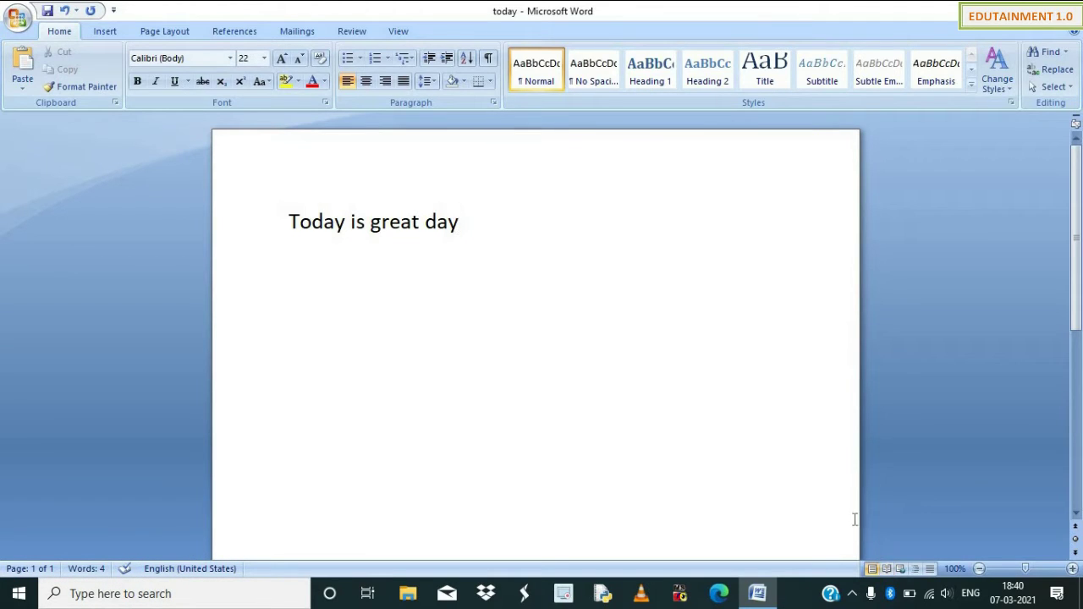
click(891, 571)
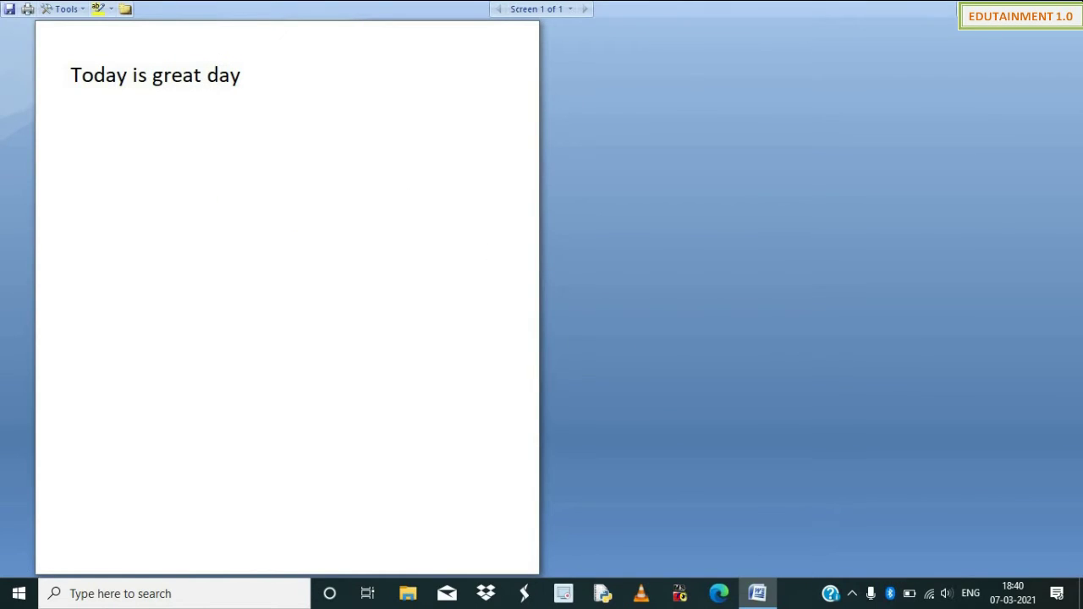
click(1053, 10)
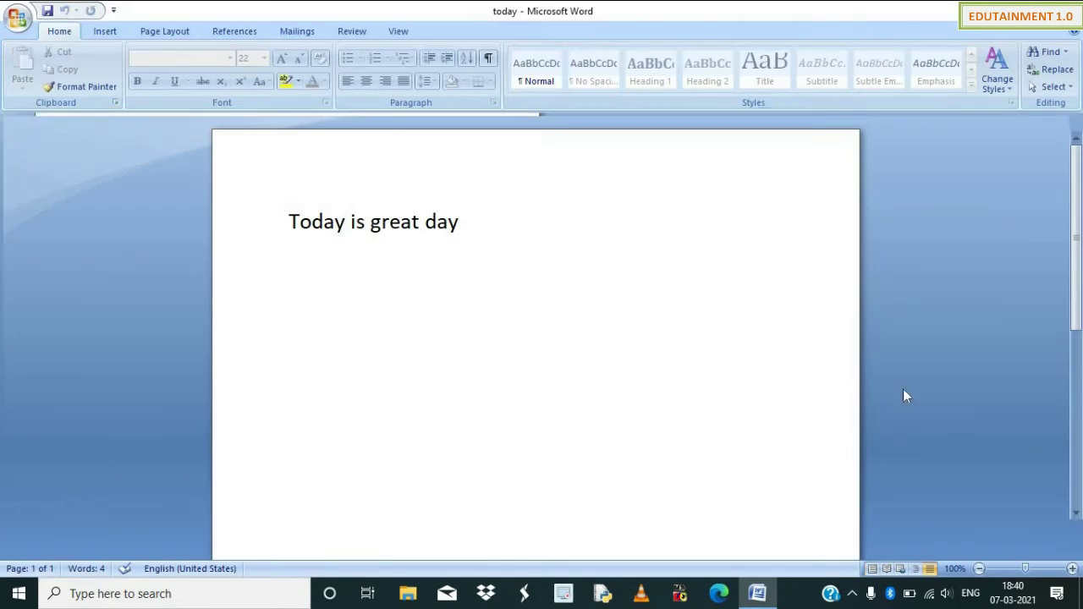
click(900, 569)
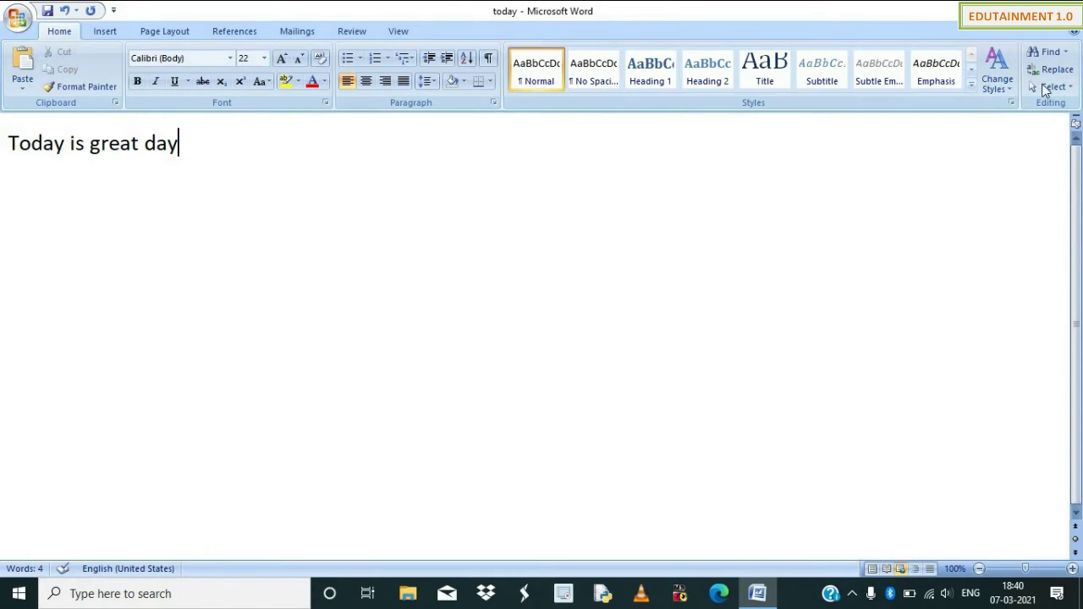
click(915, 569)
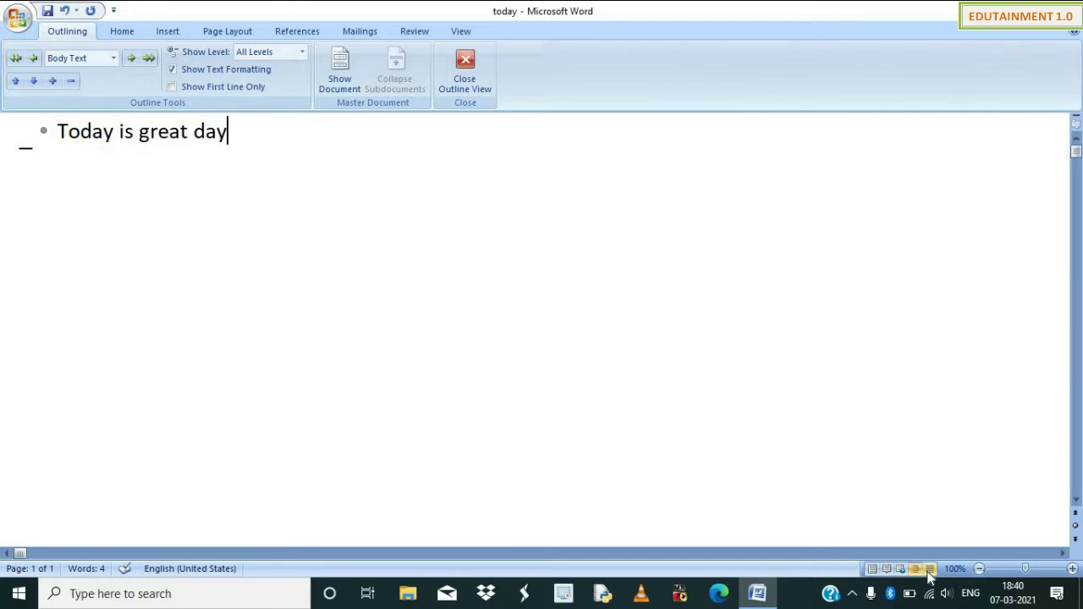
click(930, 568)
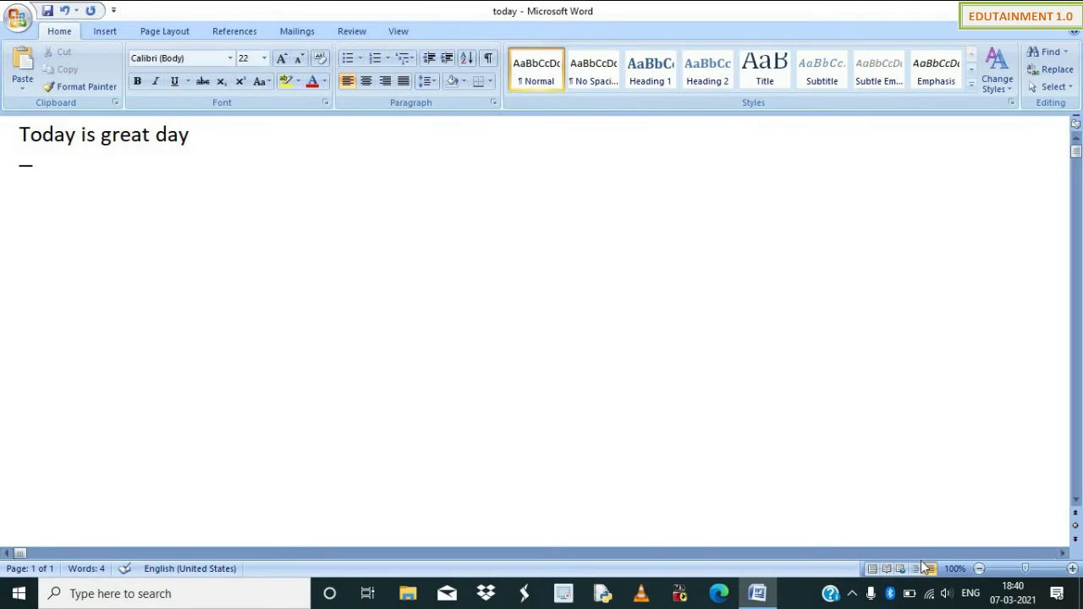
click(872, 569)
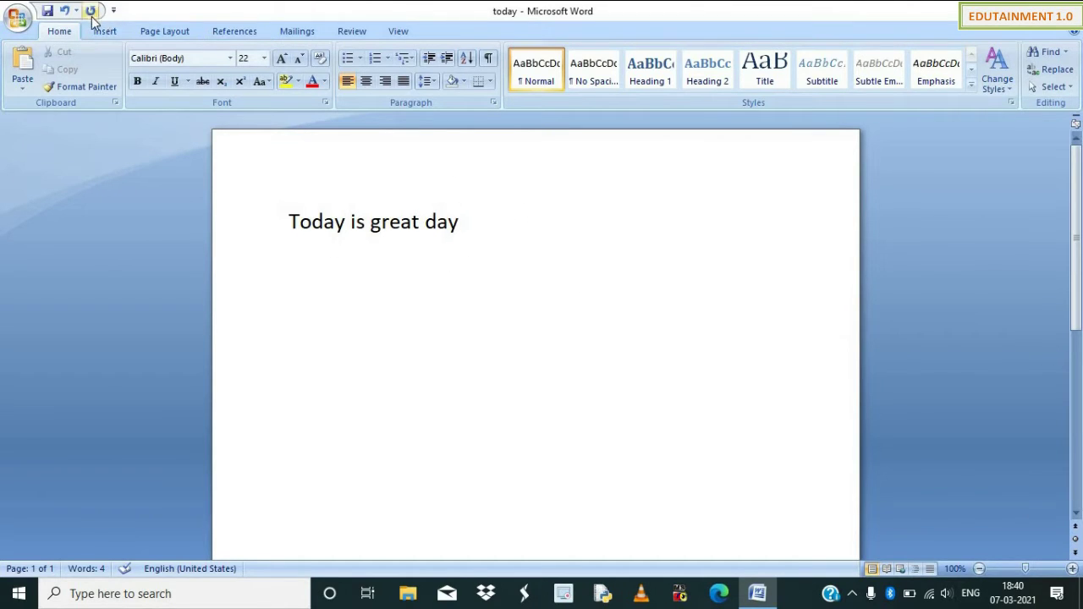
click(19, 18)
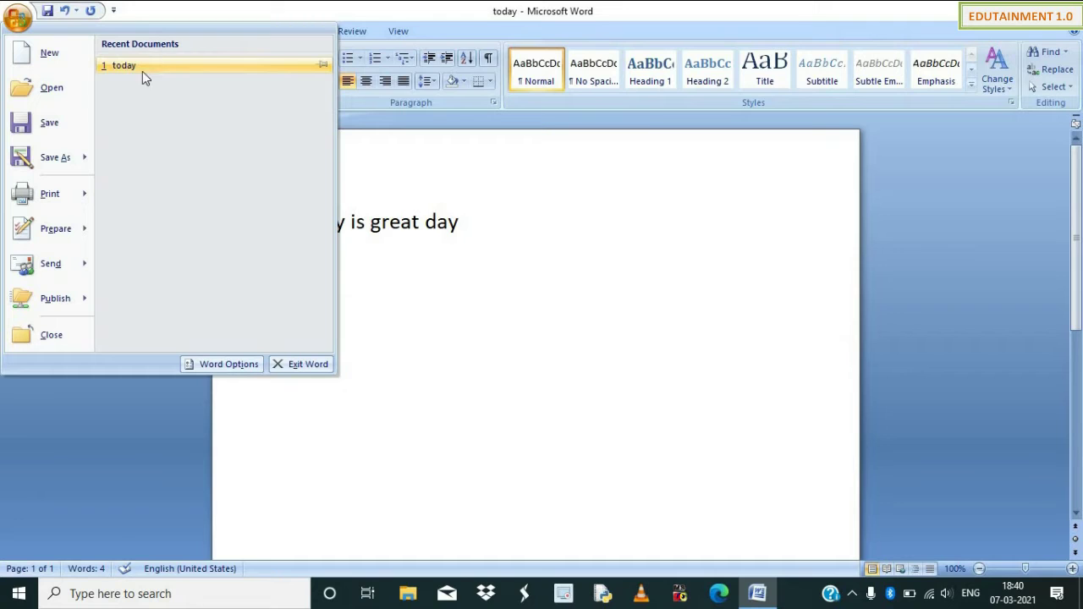
click(48, 54)
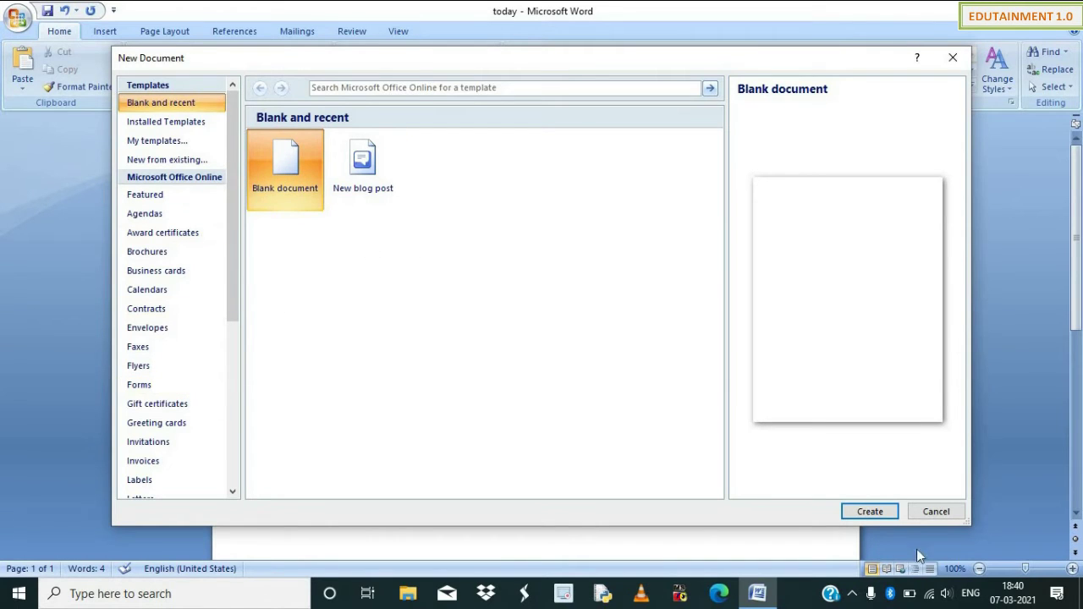
click(870, 511)
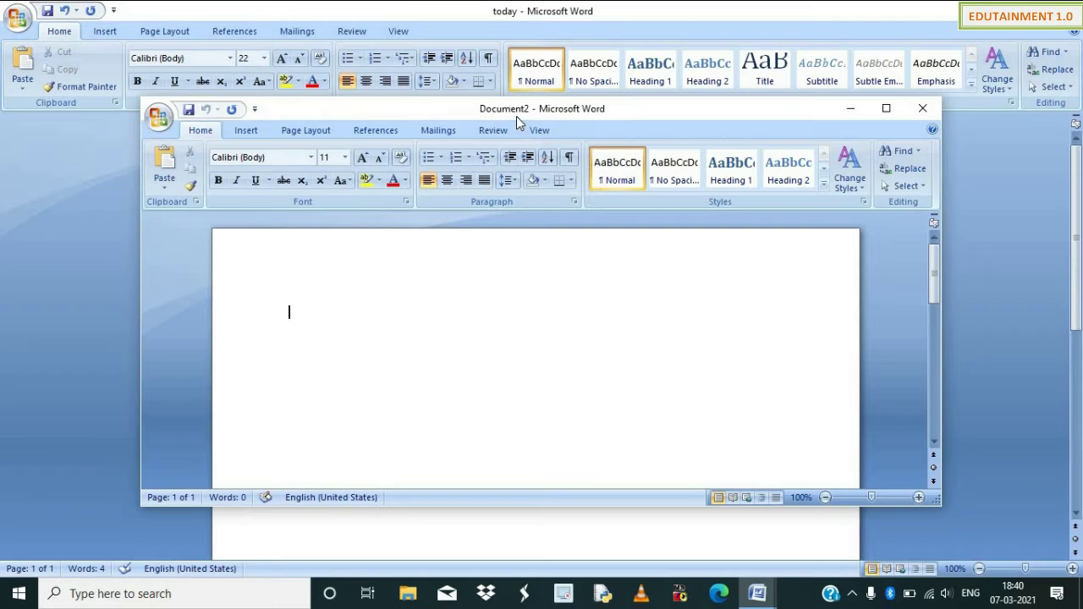
click(921, 111)
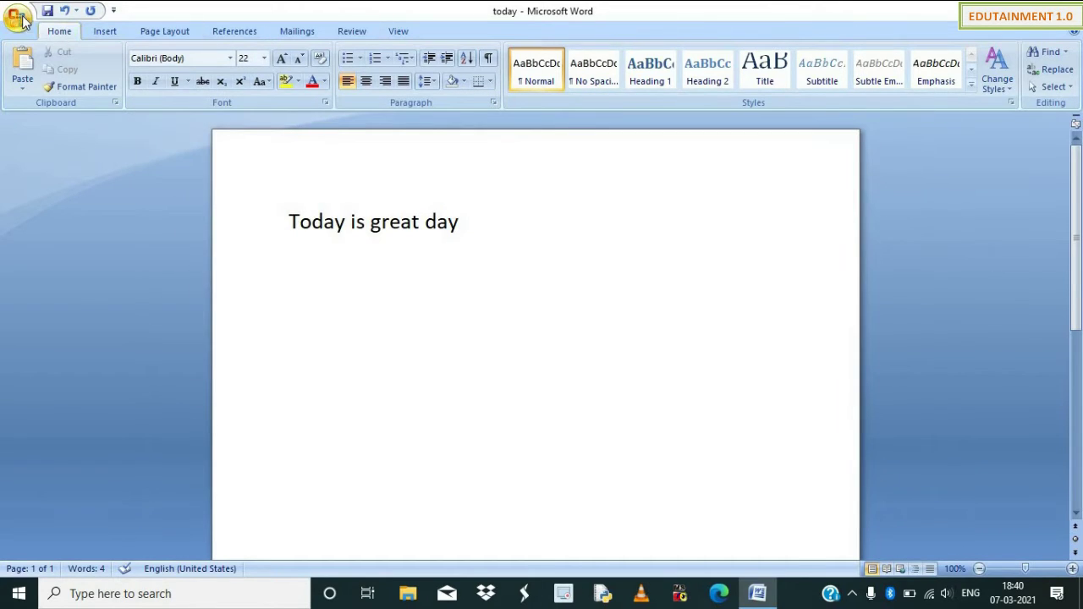
Browse the Desktop folder in the Open dialog, cancel it, and reopen the Office menu.
click(18, 18)
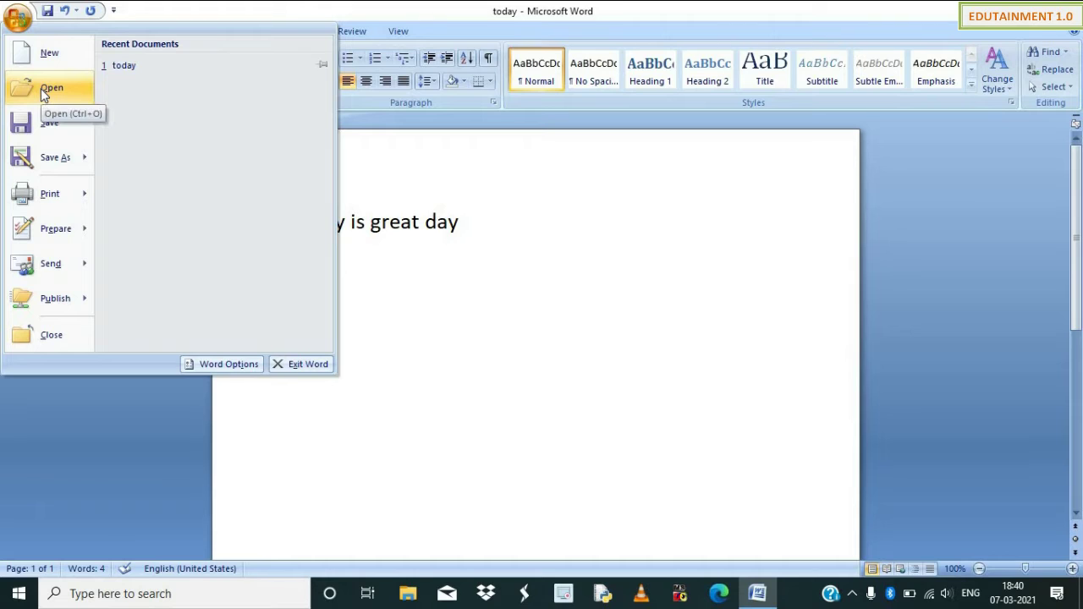
click(47, 88)
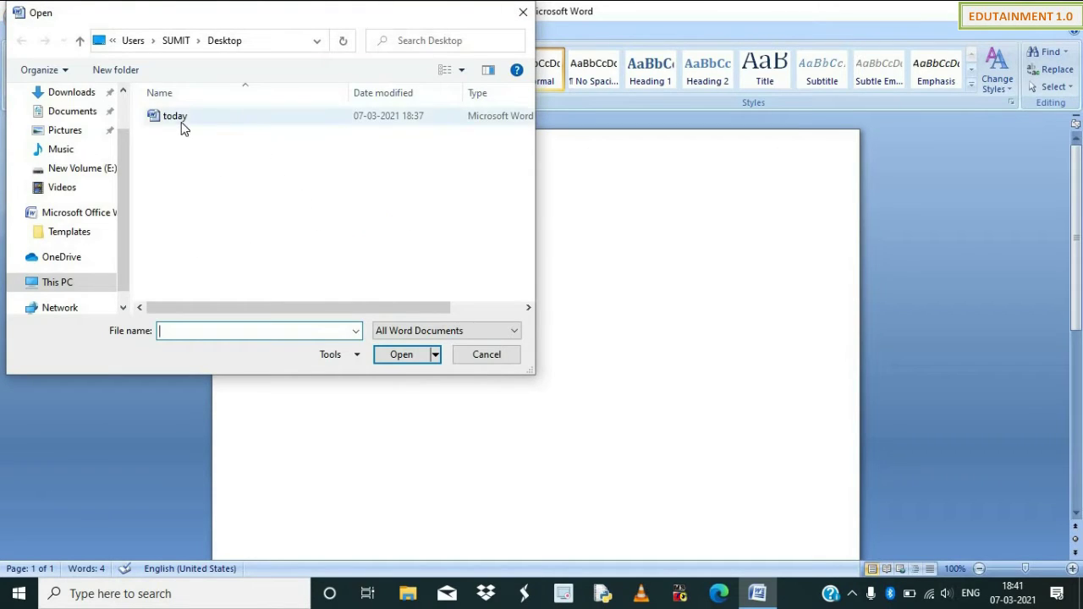
click(488, 354)
click(17, 17)
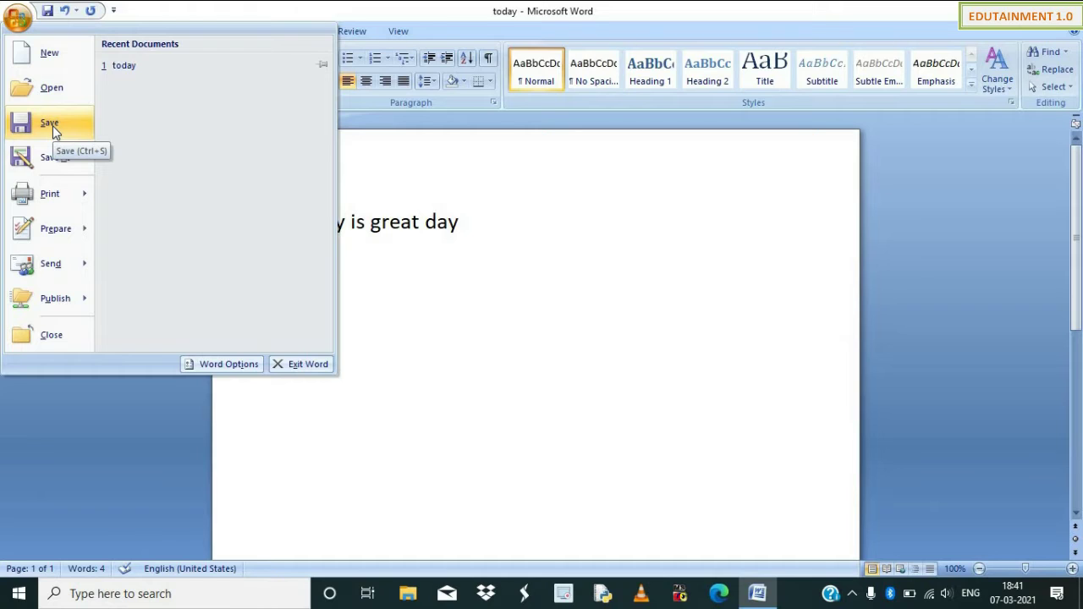
Review the Save As format choices, then the Print, Quick Print and Print Preview options.
mouse_move(59, 172)
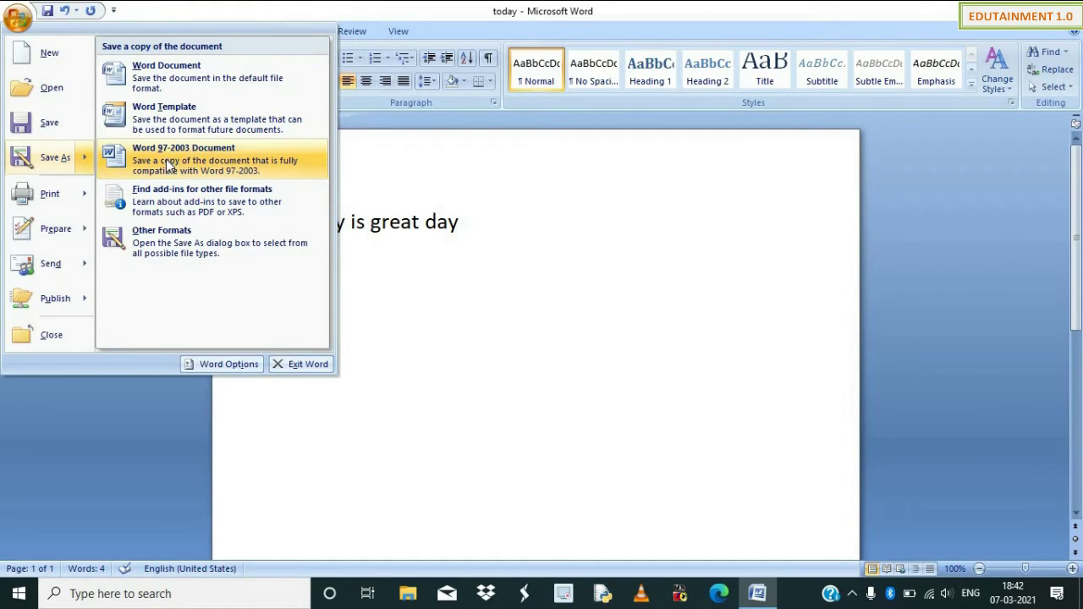
mouse_move(57, 195)
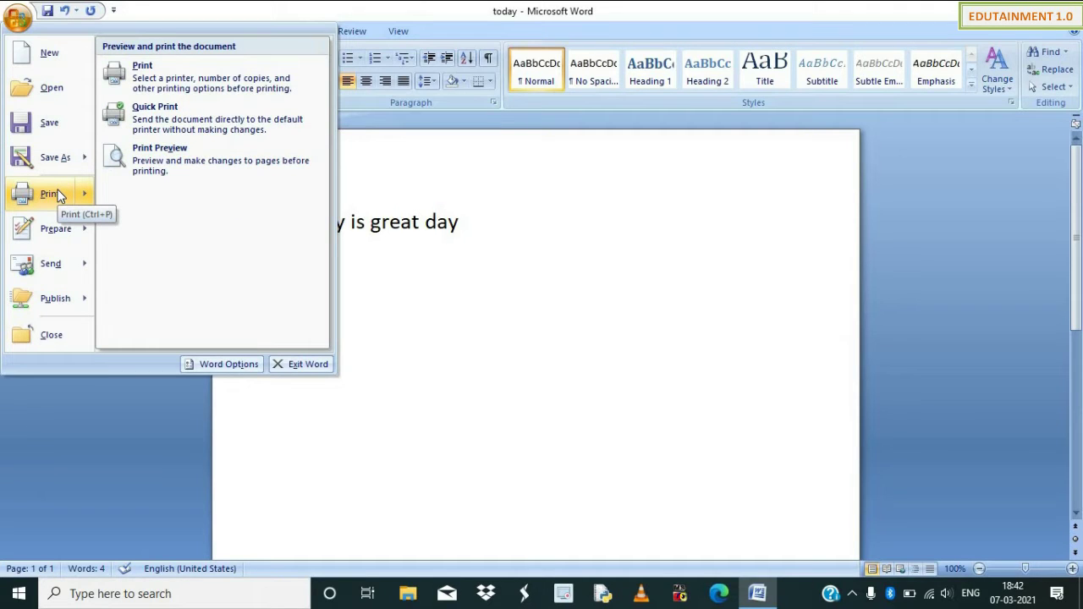
Quick Print the document, then try Current page and Pages ranges, reset to All and cancel.
click(173, 116)
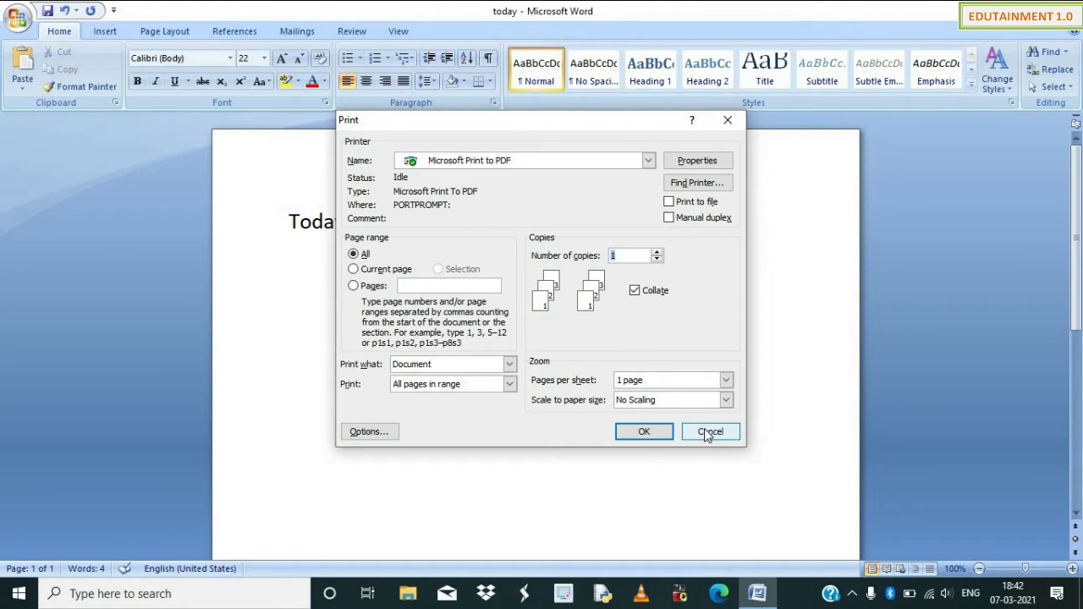
click(402, 275)
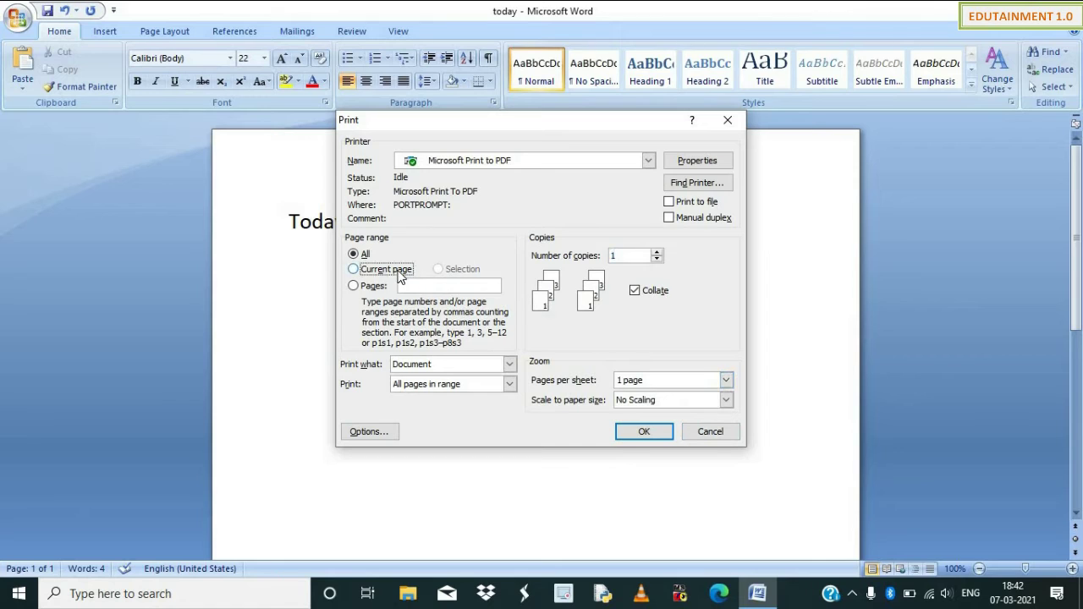
click(380, 286)
key(Return)
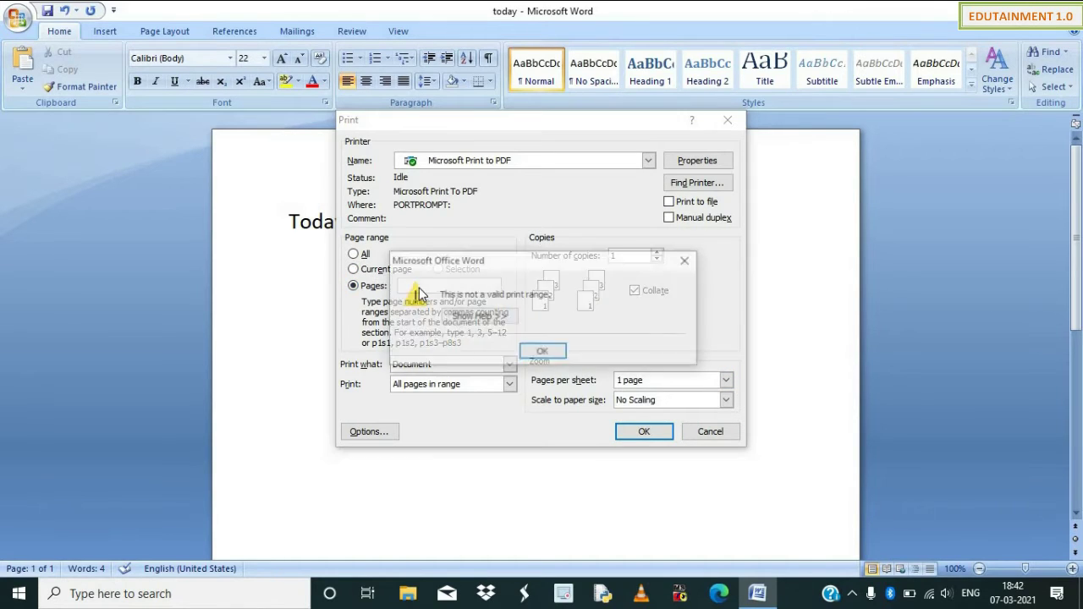
click(687, 259)
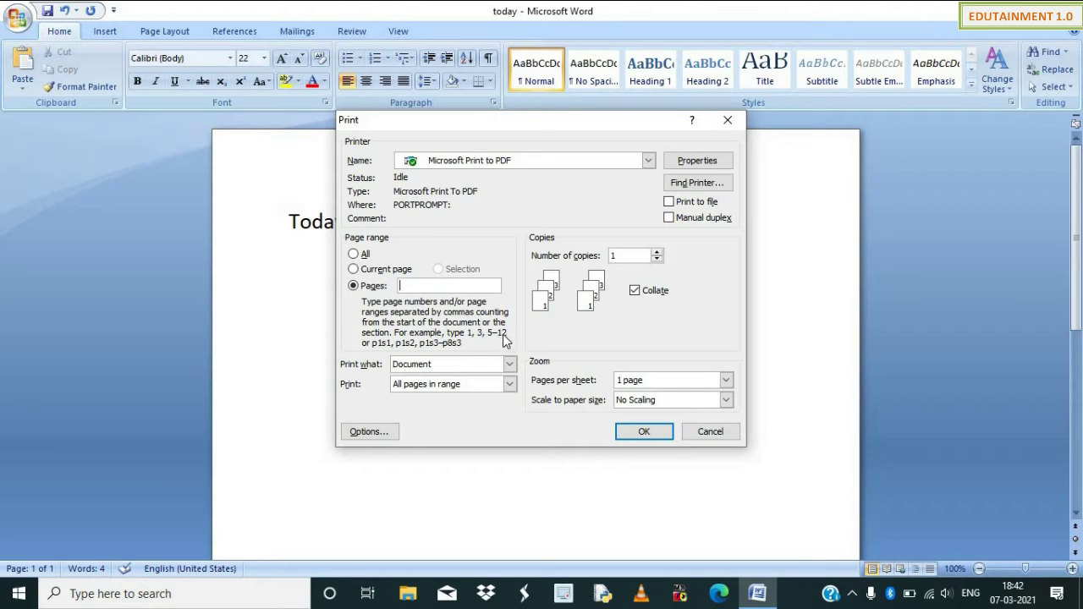
click(355, 254)
click(699, 432)
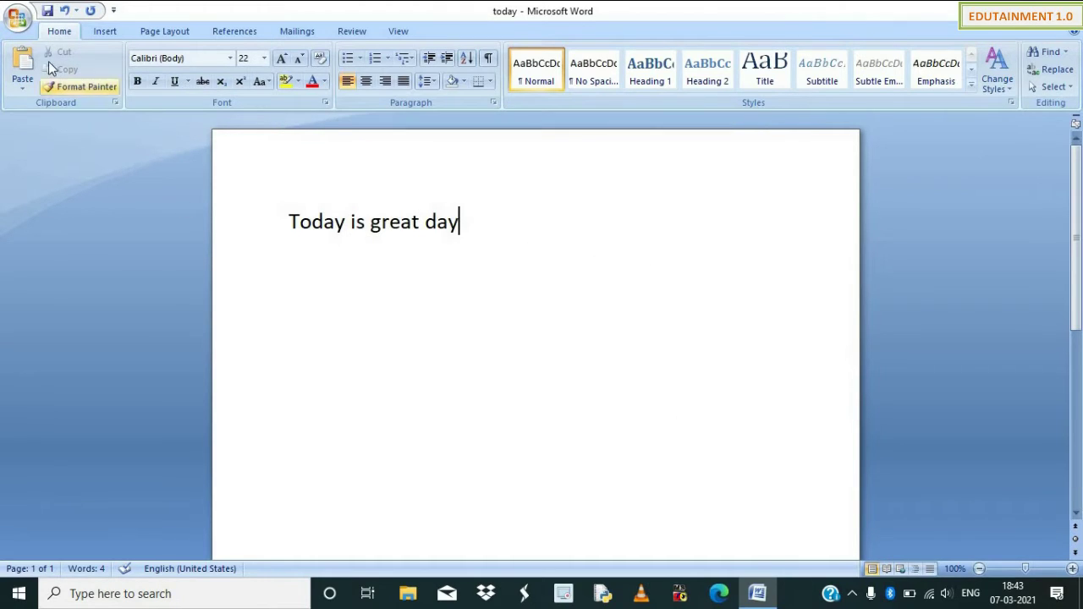
Show the Print Preview of the today page, close it, and reopen the Office menu.
click(17, 17)
mouse_move(62, 209)
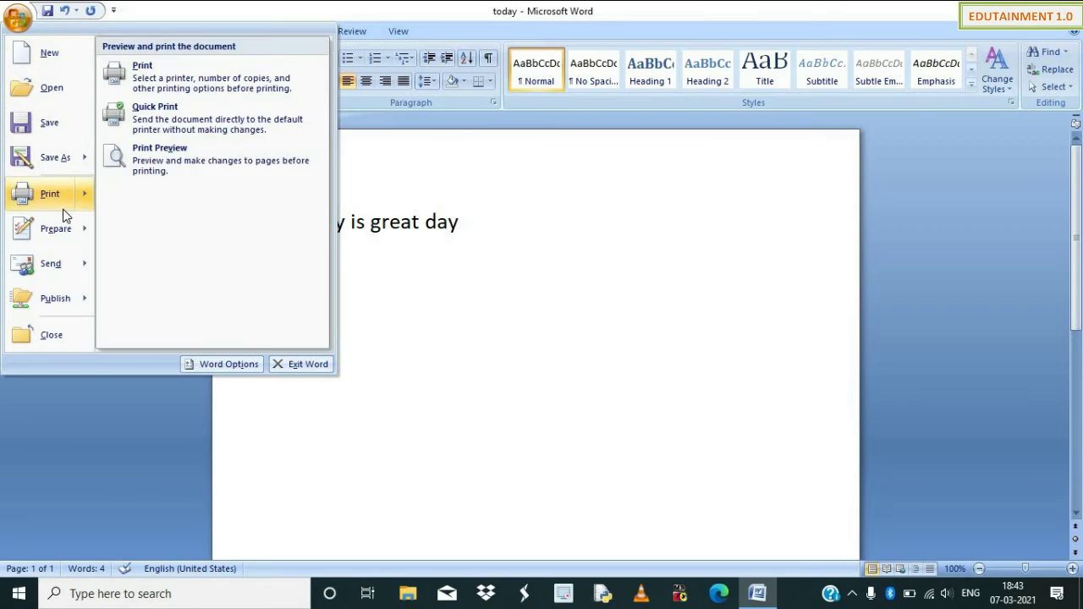
click(162, 165)
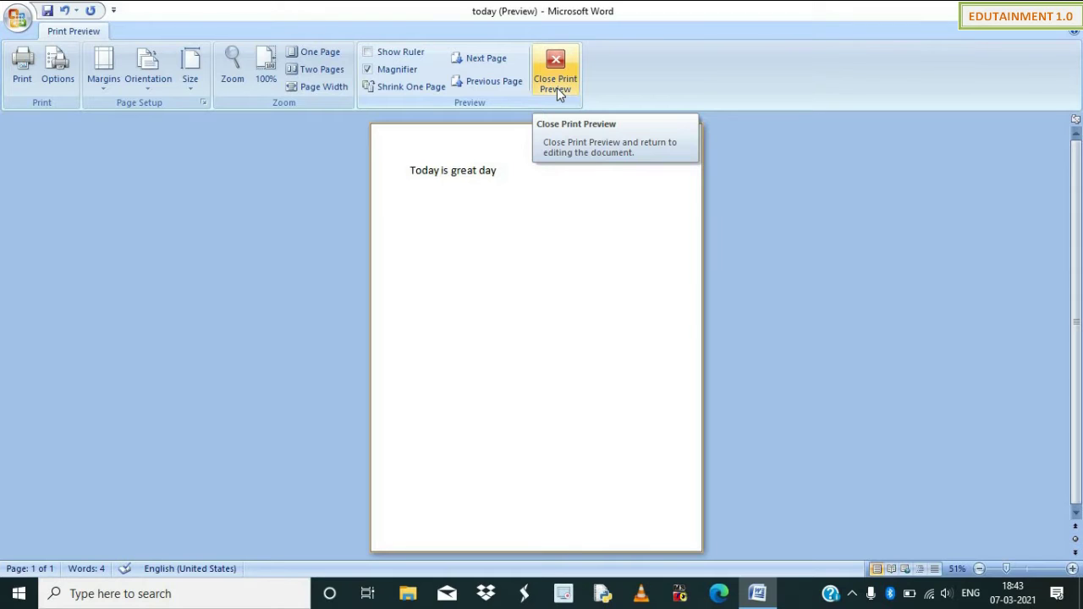
click(555, 88)
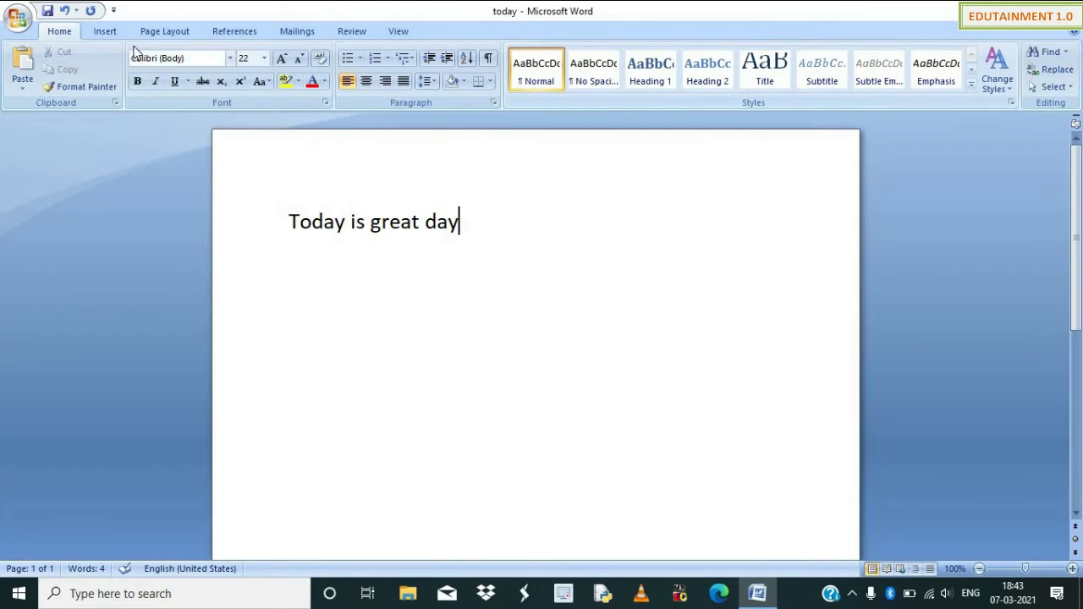
click(18, 24)
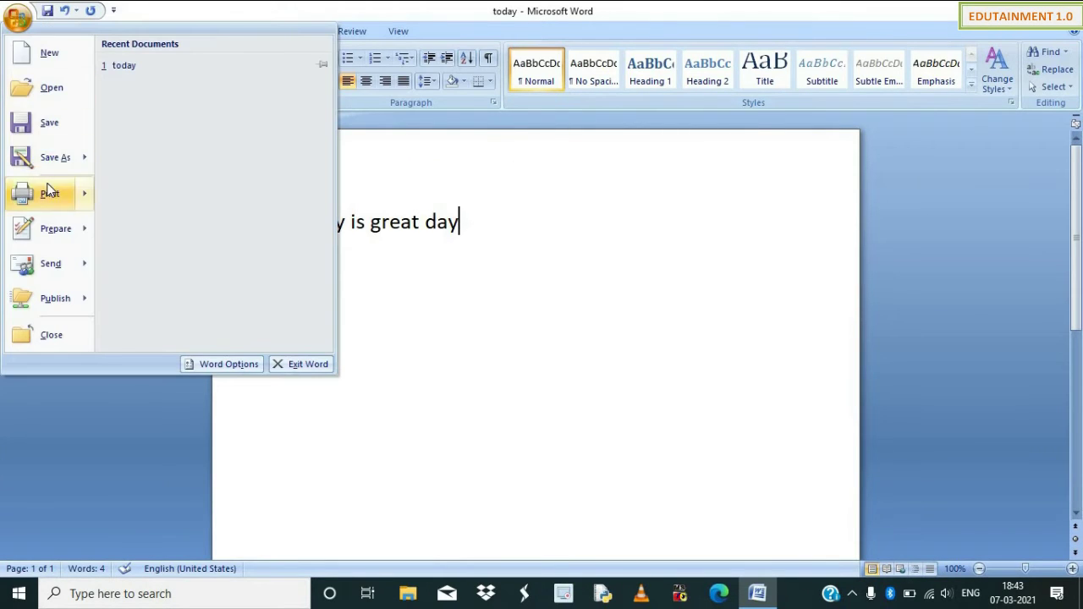
Encrypt the today document with a password, then close it, saving the changes.
mouse_move(48, 228)
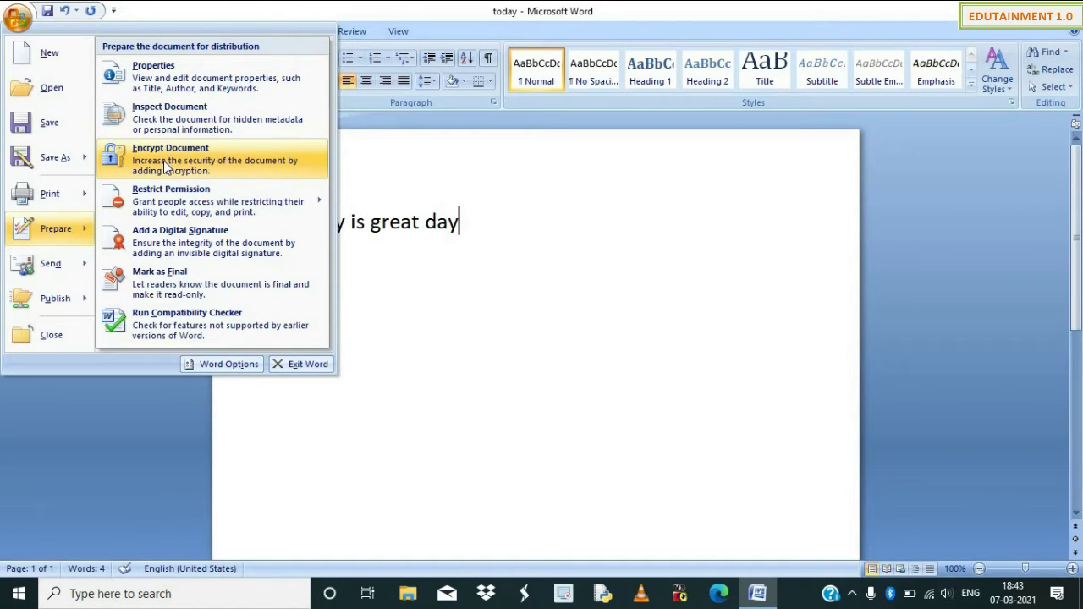
click(218, 166)
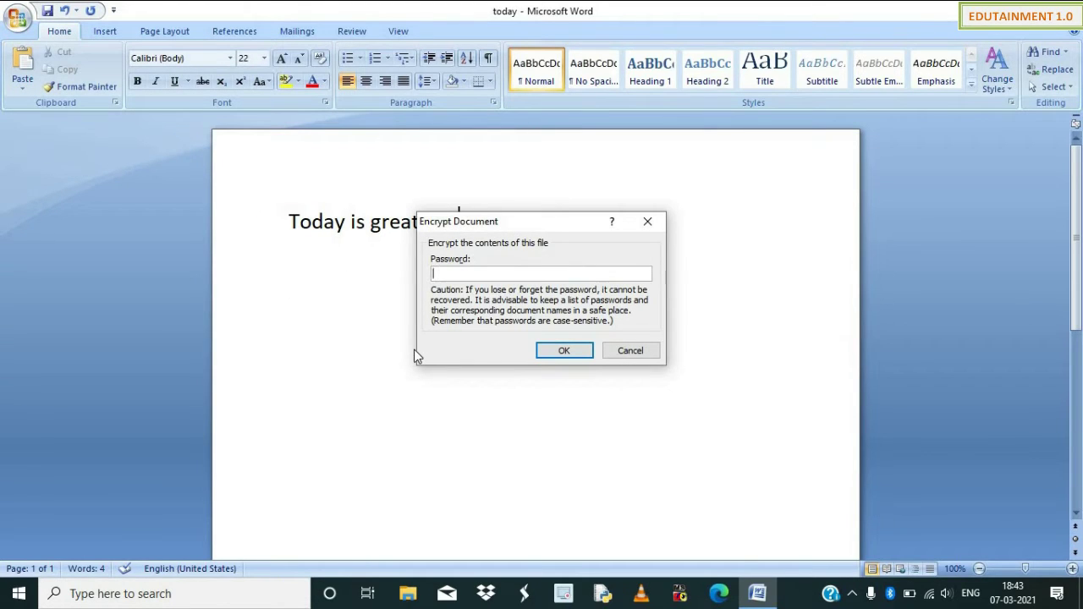
text(12345)
click(573, 349)
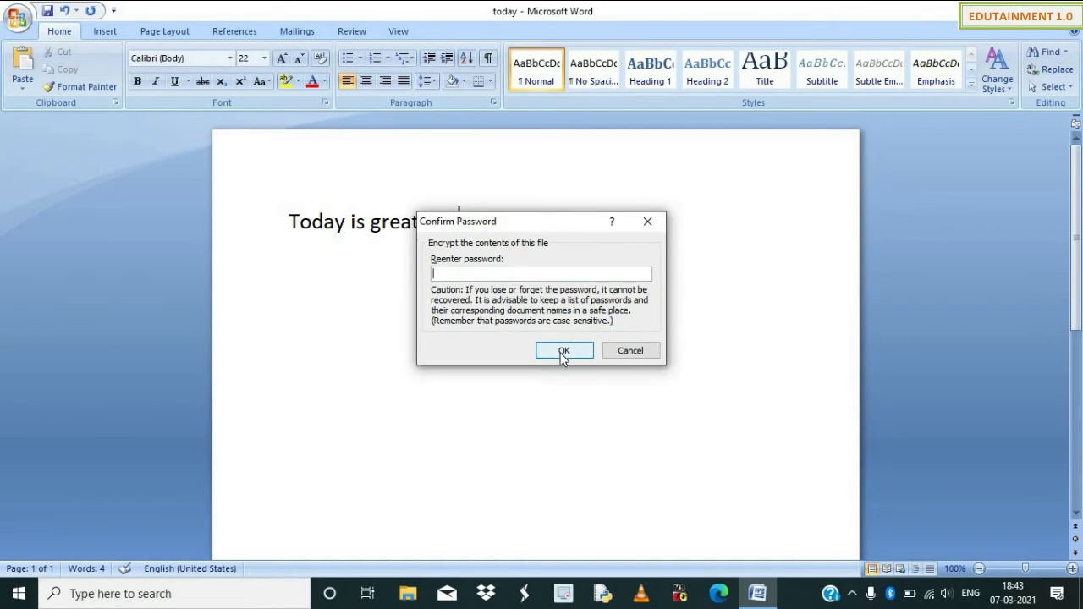
text(123)
click(564, 352)
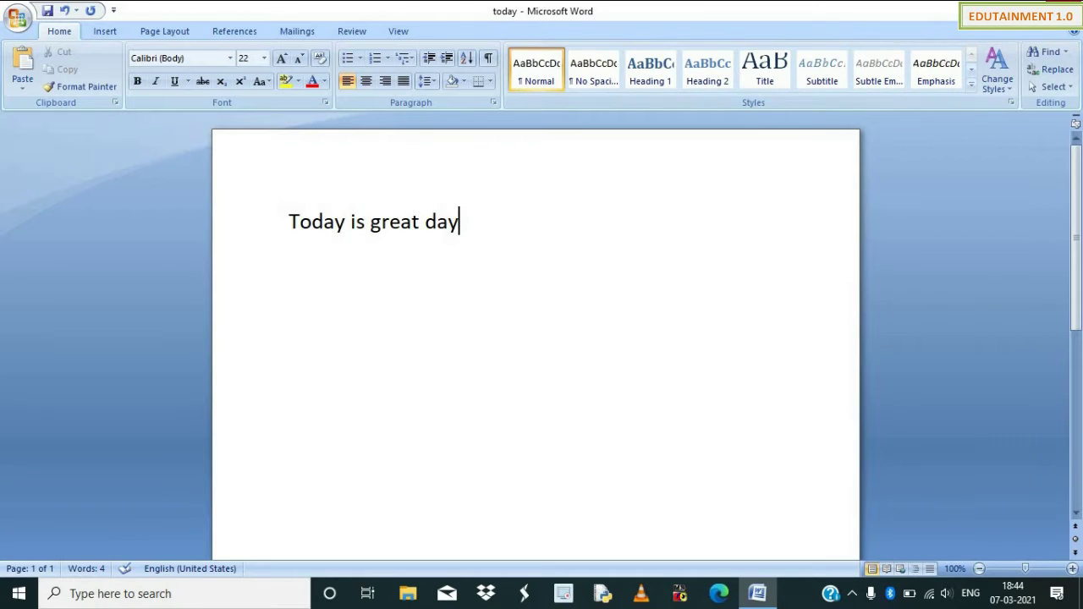
click(1070, 10)
click(485, 336)
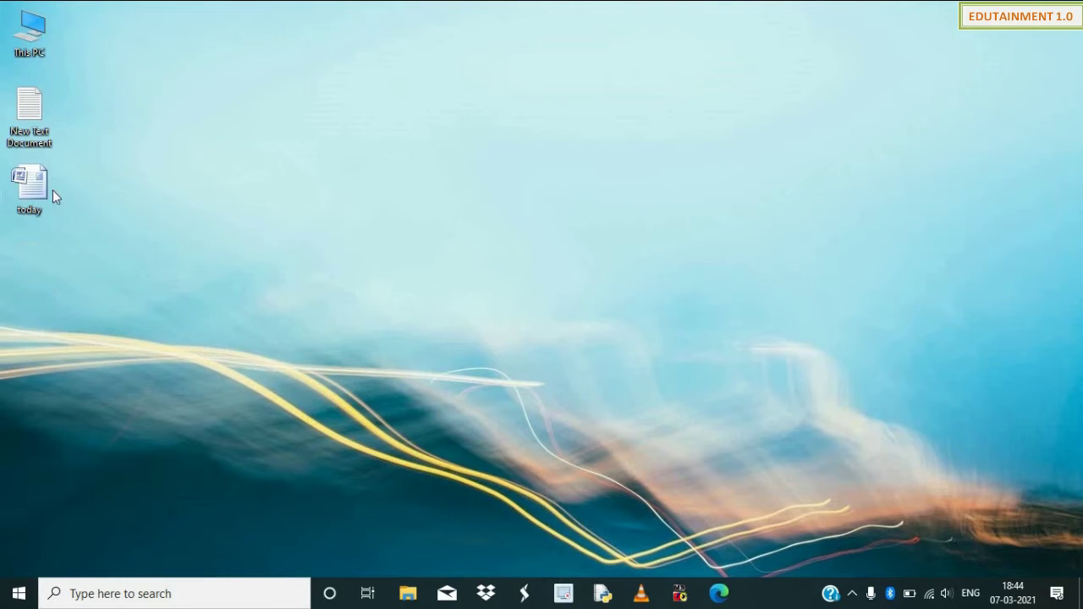
Reopen today from the Desktop by entering its password, and maximize the window.
double_click(40, 186)
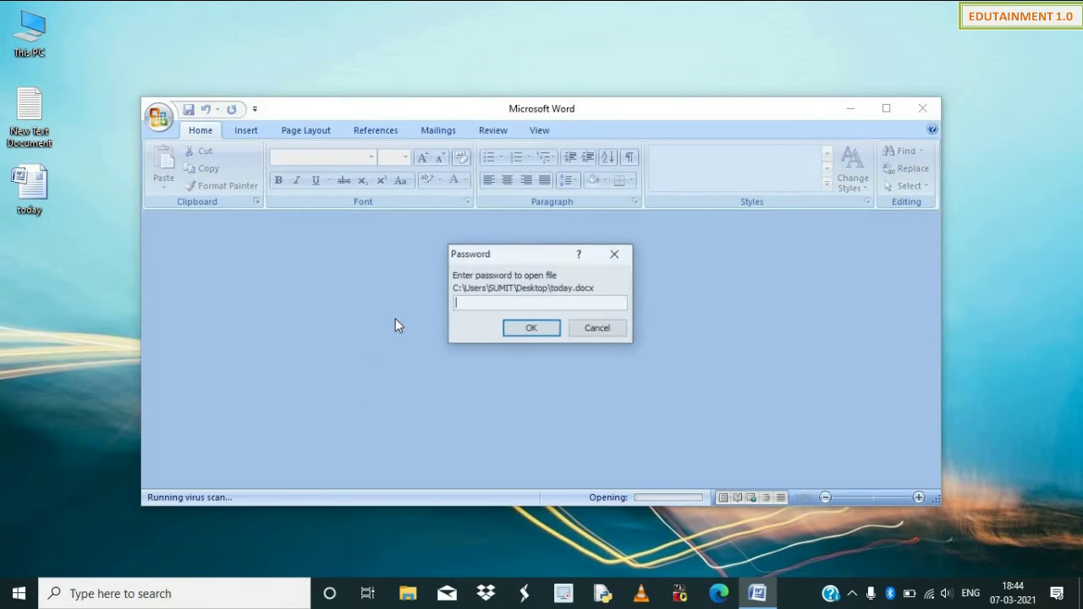
text(123)
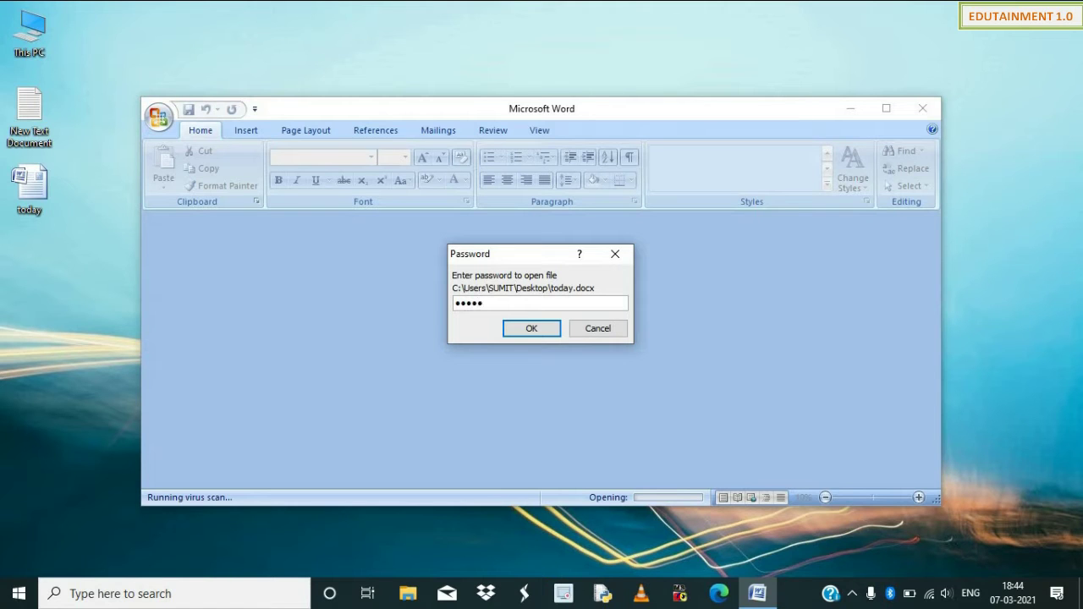
key(Return)
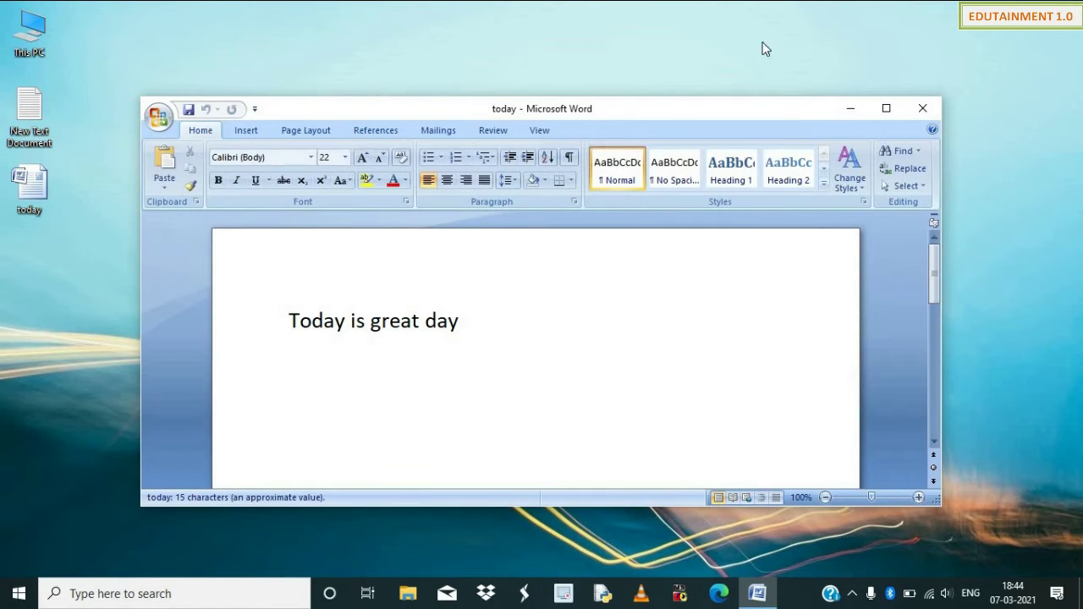
click(886, 108)
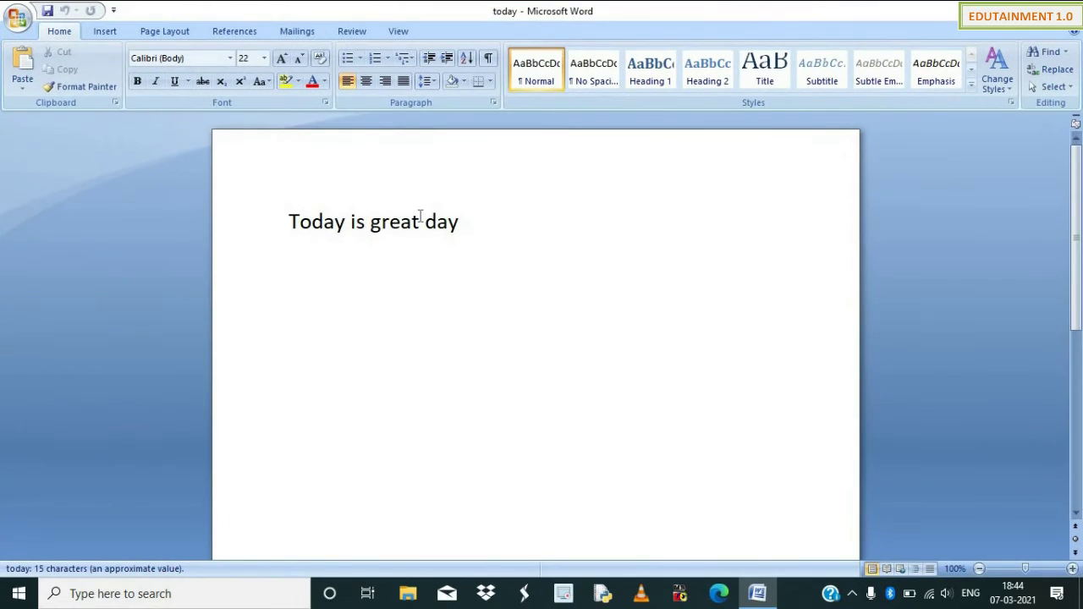
click(33, 21)
mouse_move(52, 229)
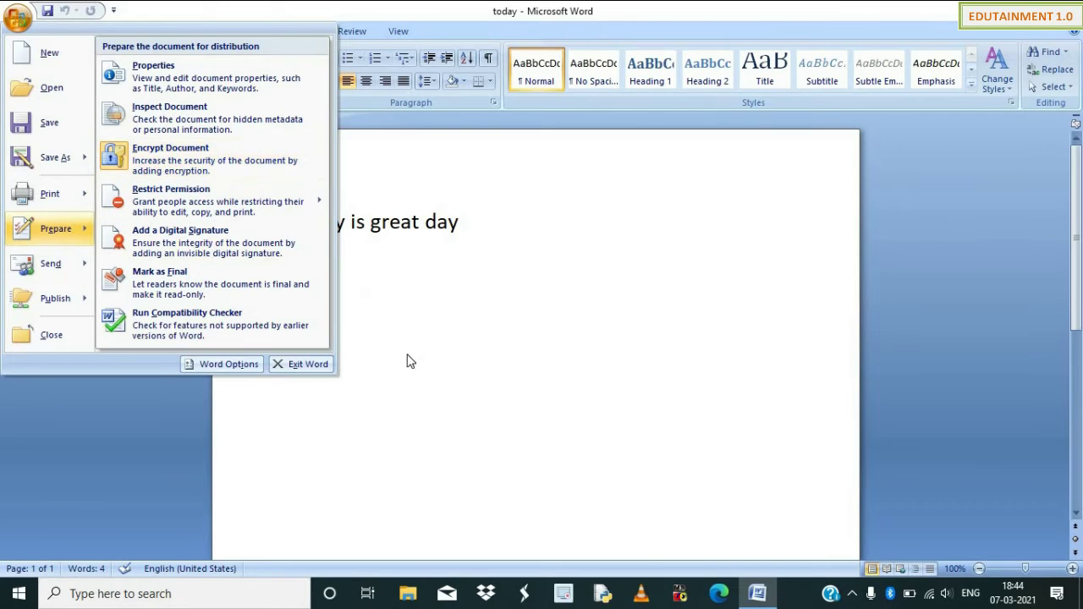
click(120, 140)
click(17, 19)
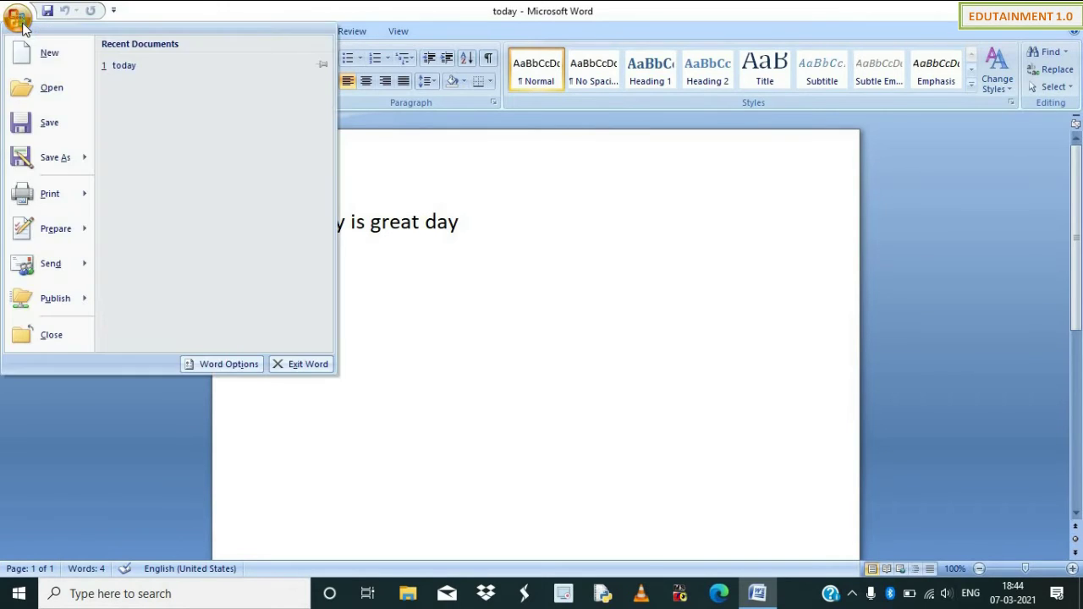
mouse_move(55, 262)
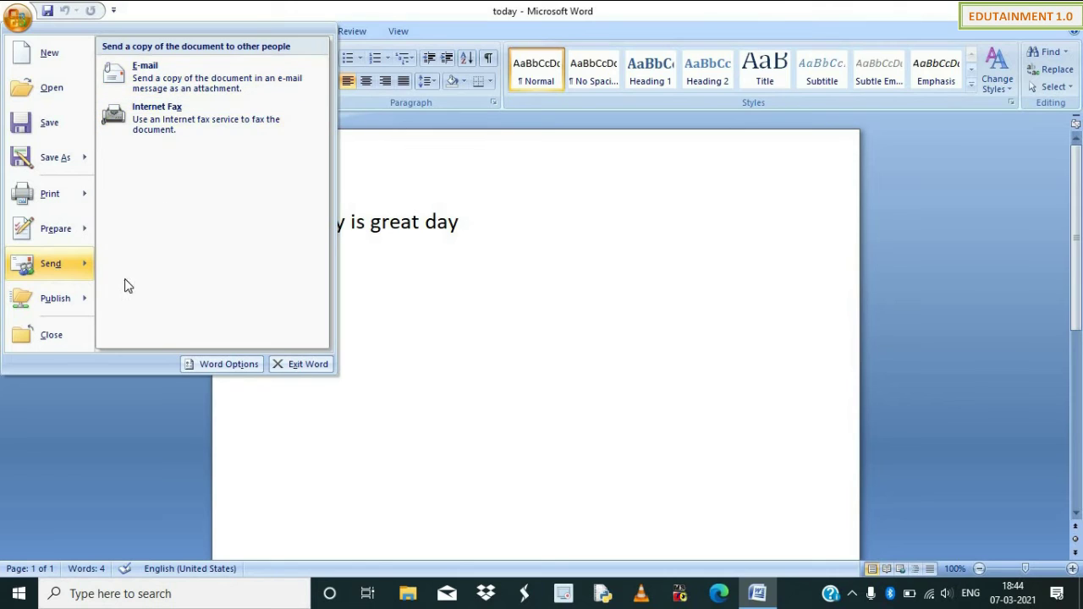
mouse_move(53, 306)
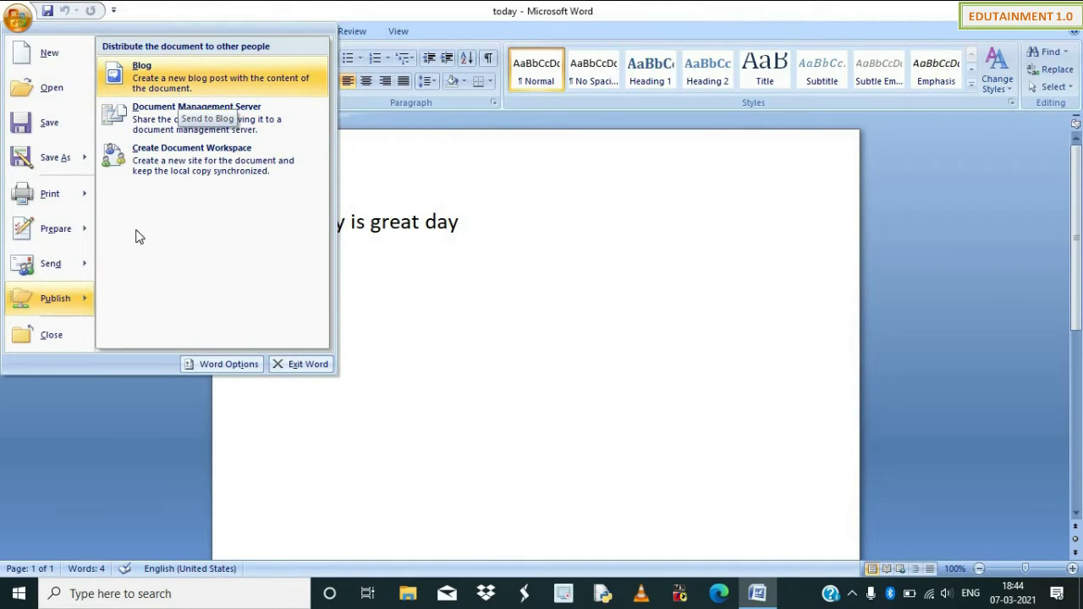
click(365, 307)
click(17, 18)
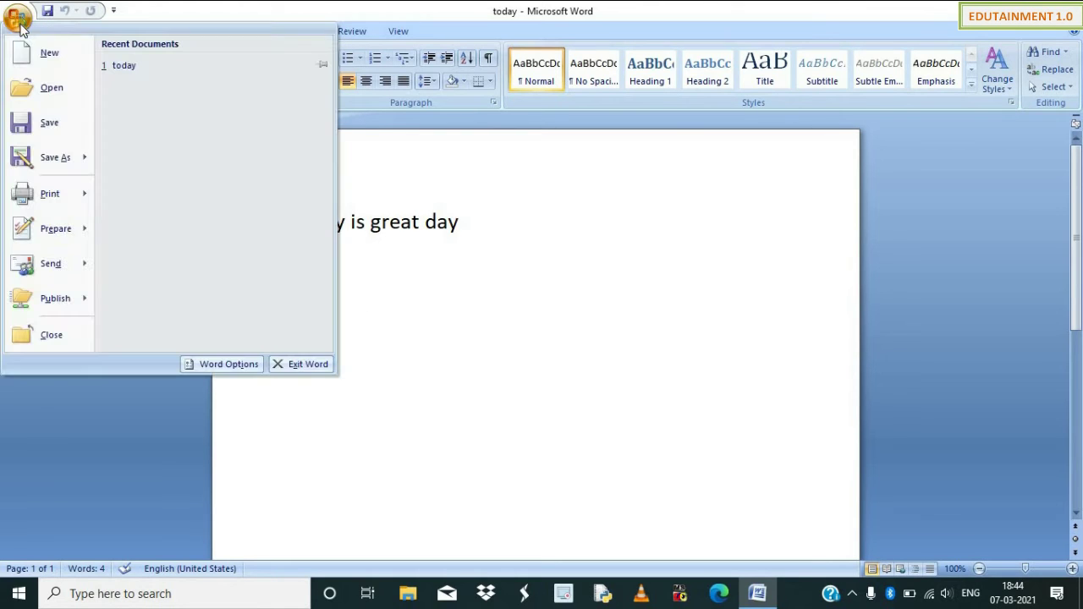
click(448, 246)
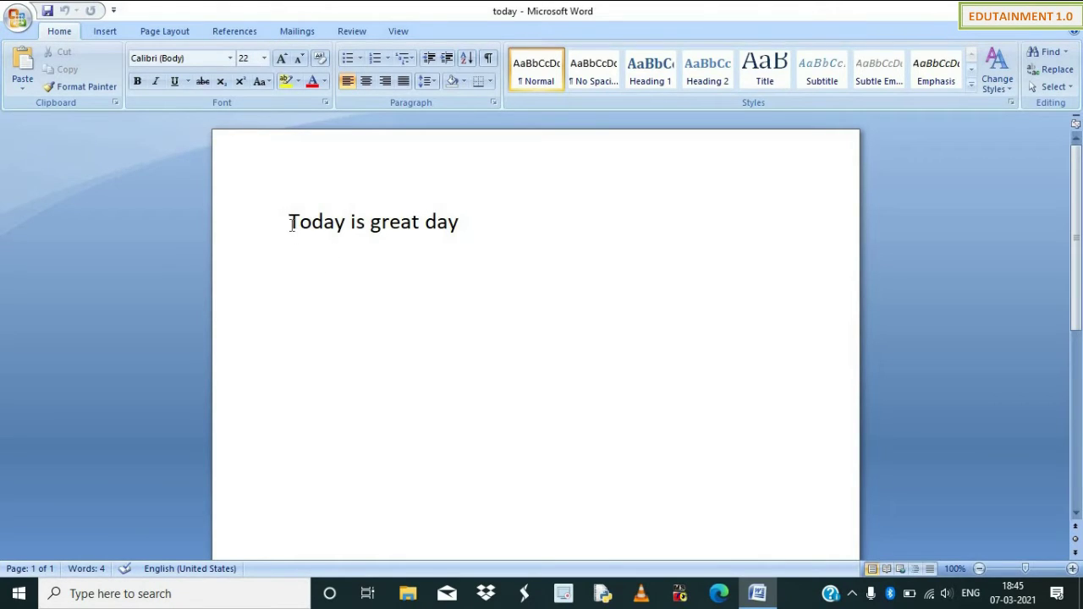
Add a new bold, underlined Arial Black line: 'today is great day and we are learning Microsoft word'.
click(141, 83)
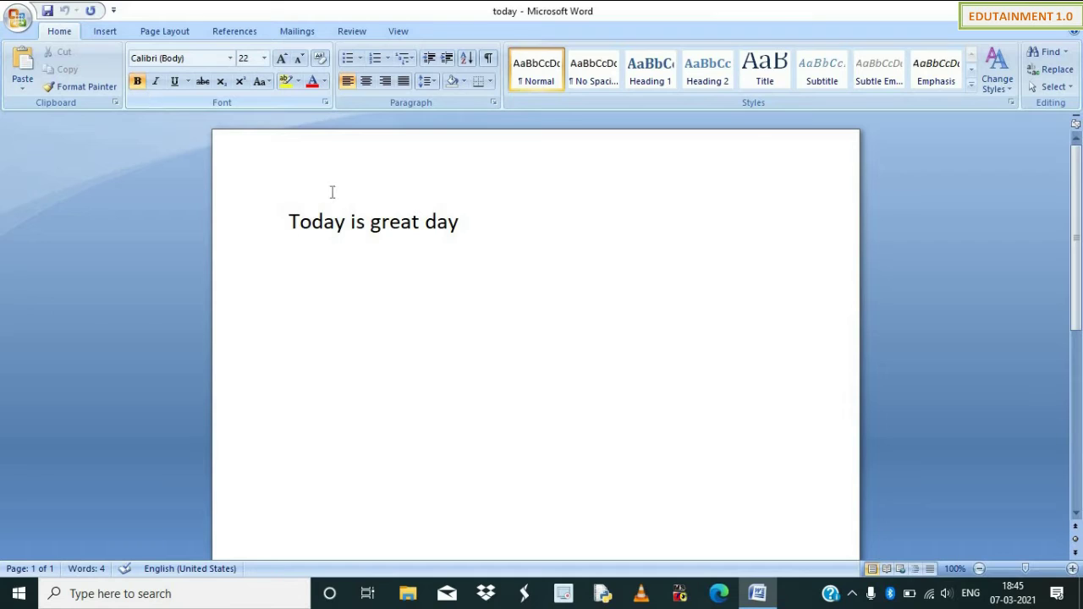
click(457, 269)
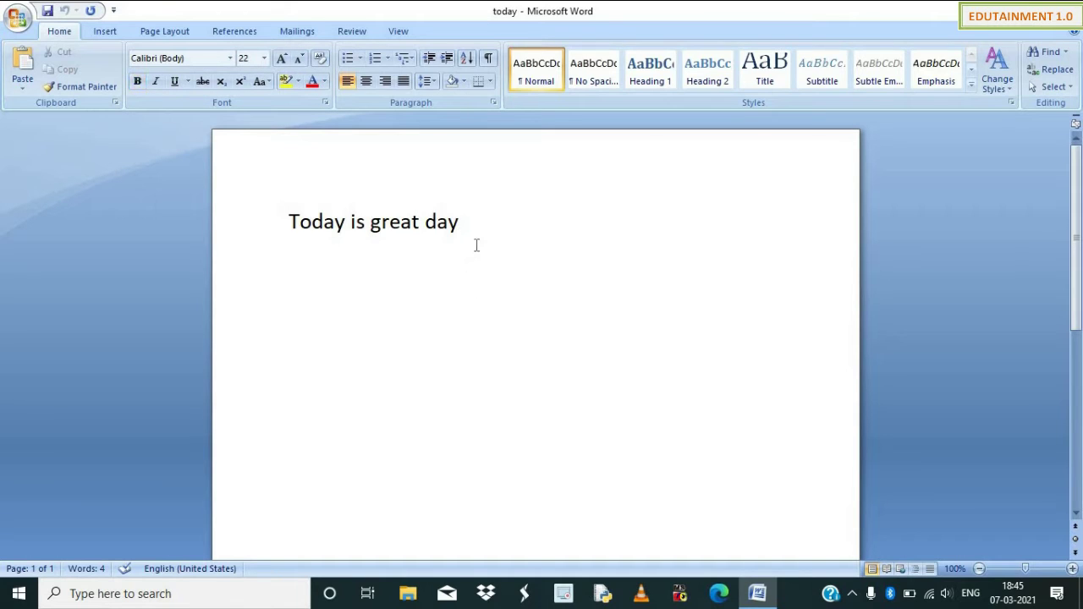
key(Return)
click(231, 59)
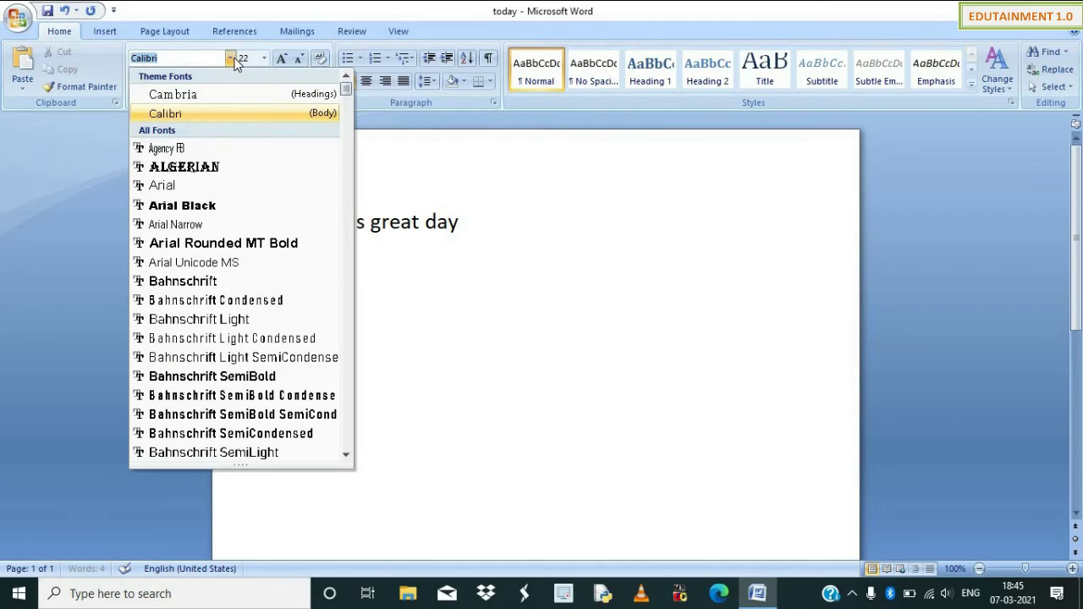
click(227, 204)
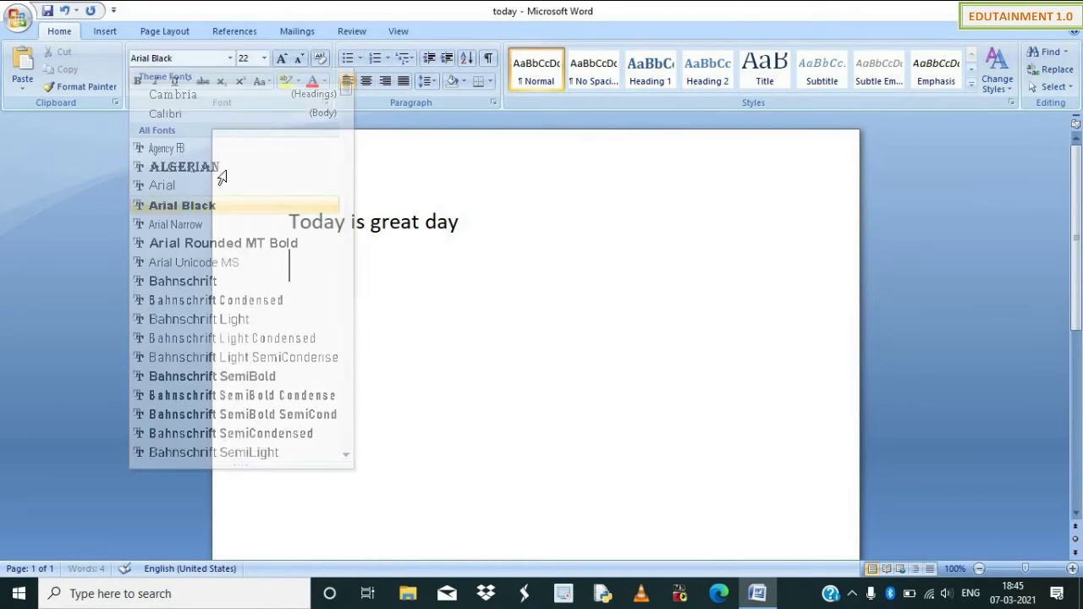
click(175, 82)
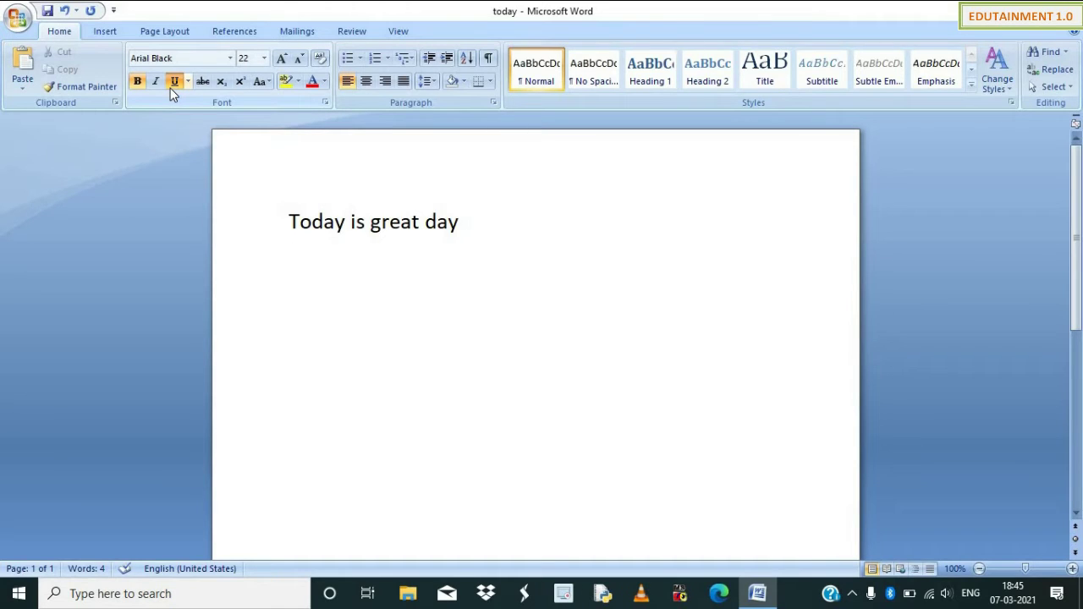
text(today )
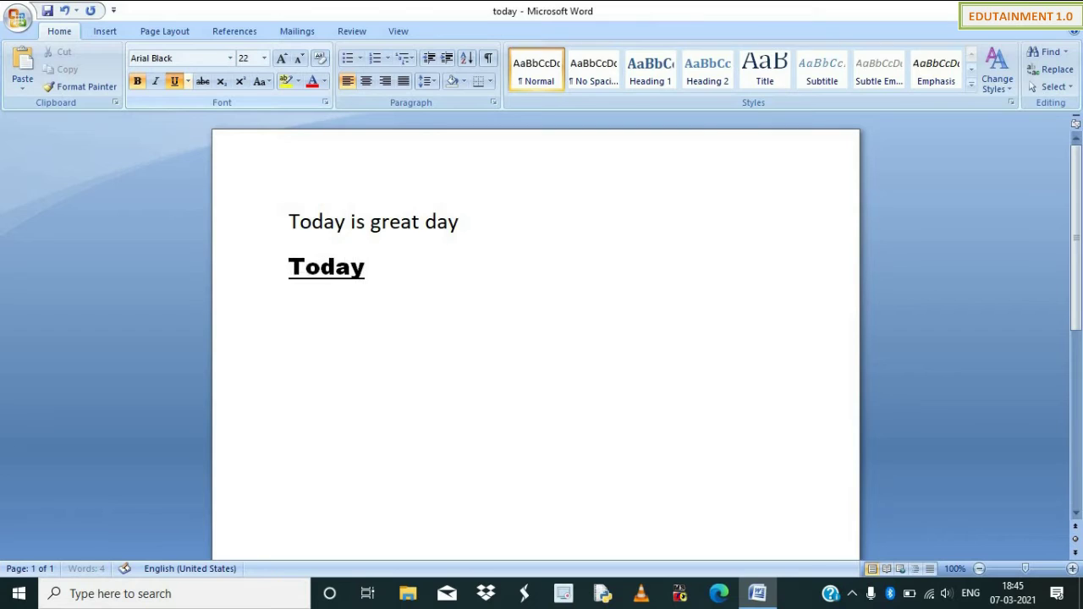
text(is great d)
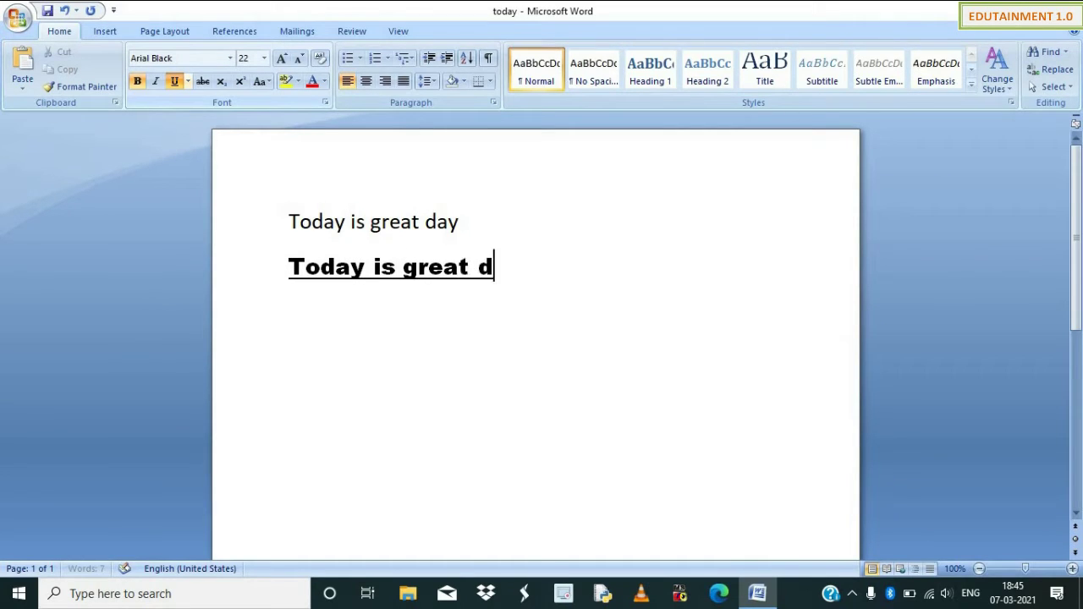
text(ay and w)
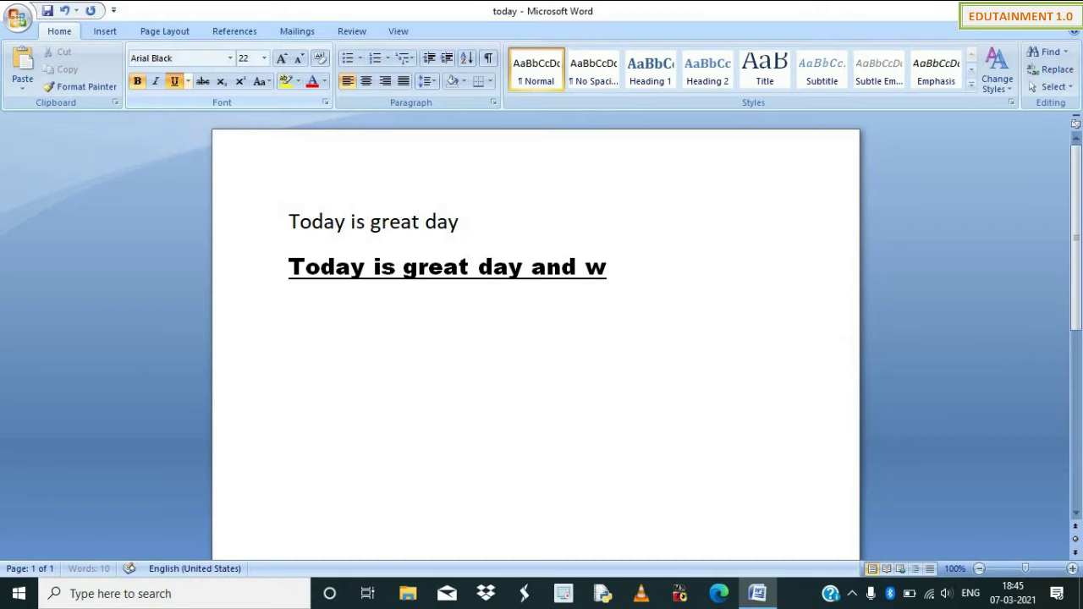
text(e are l)
text(ear)
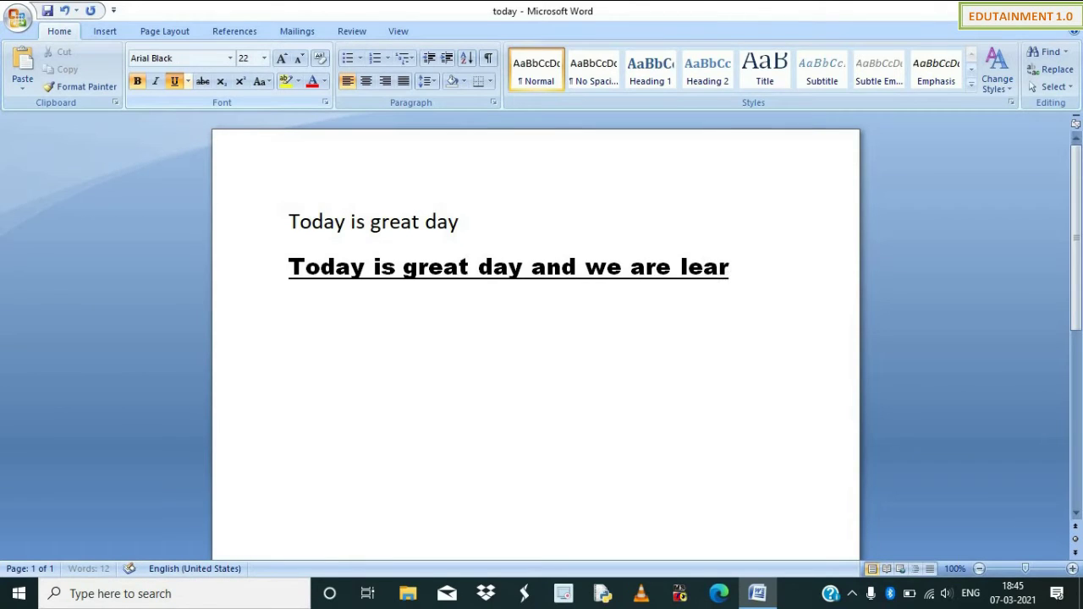
text(ning M)
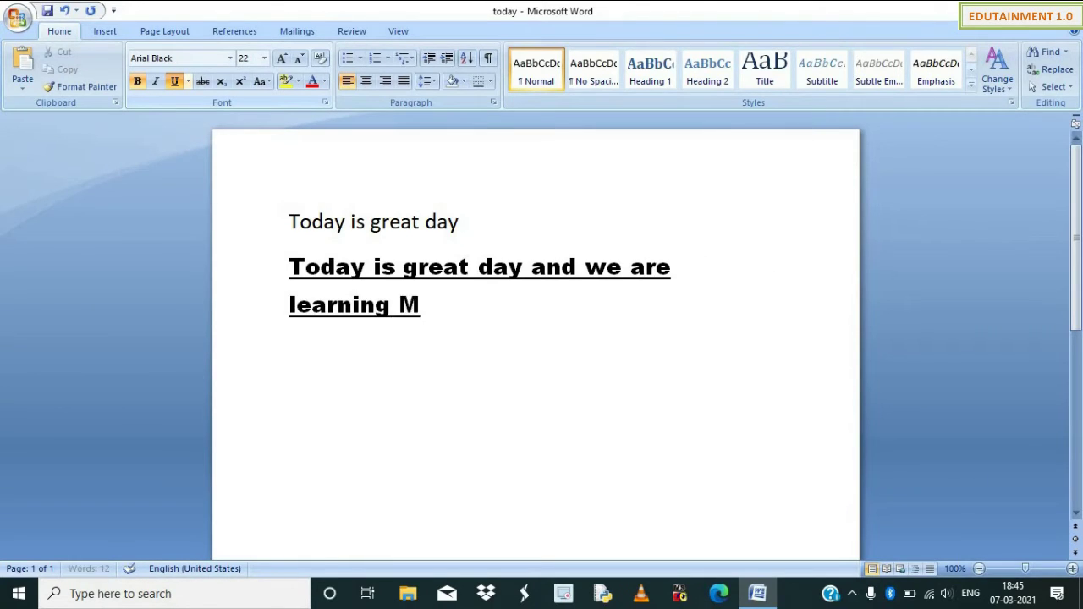
text(icrosoft word)
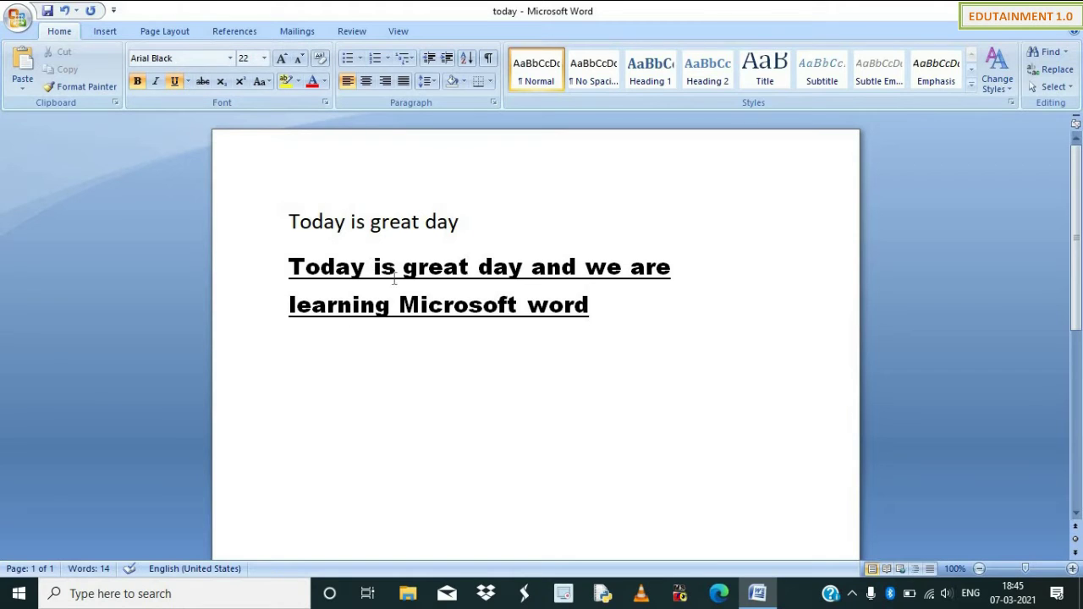
Insert a blank line between the first line and the new sentence.
click(466, 225)
key(Return)
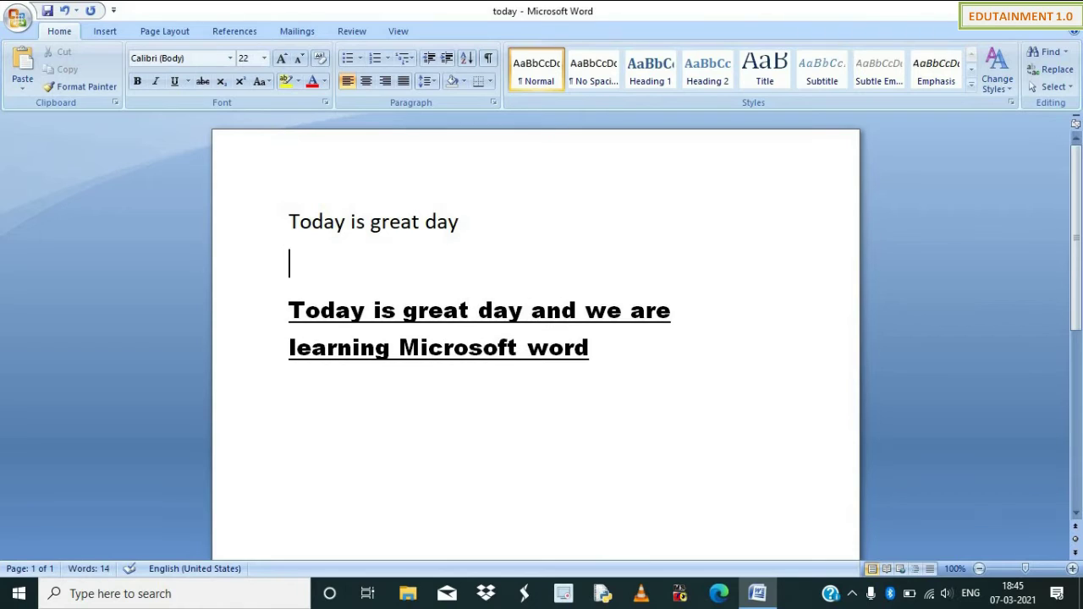
text(u)
key(BackSpace)
click(1024, 10)
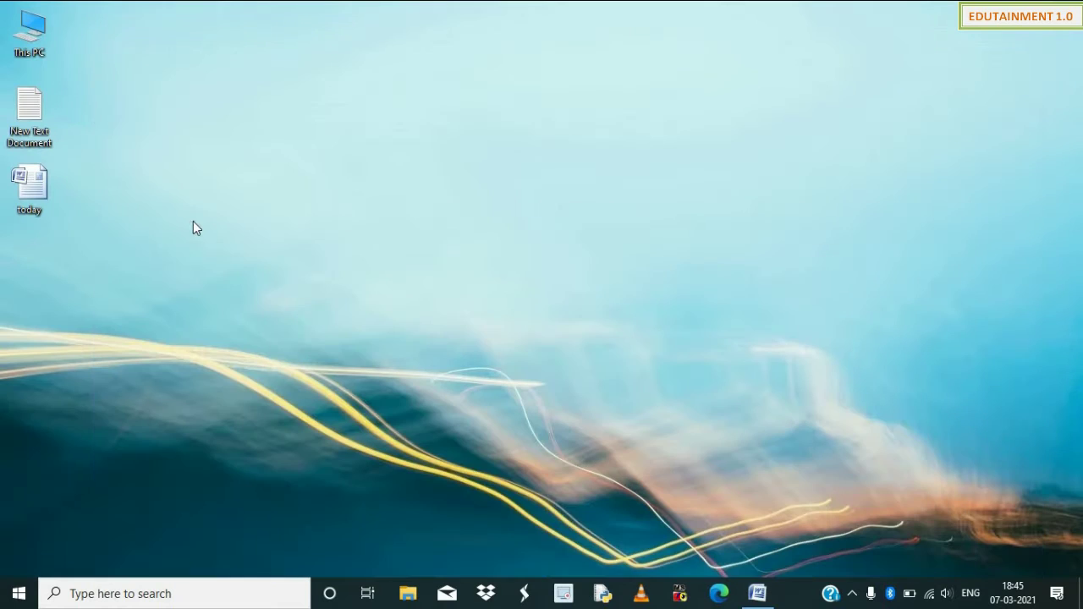
double_click(51, 128)
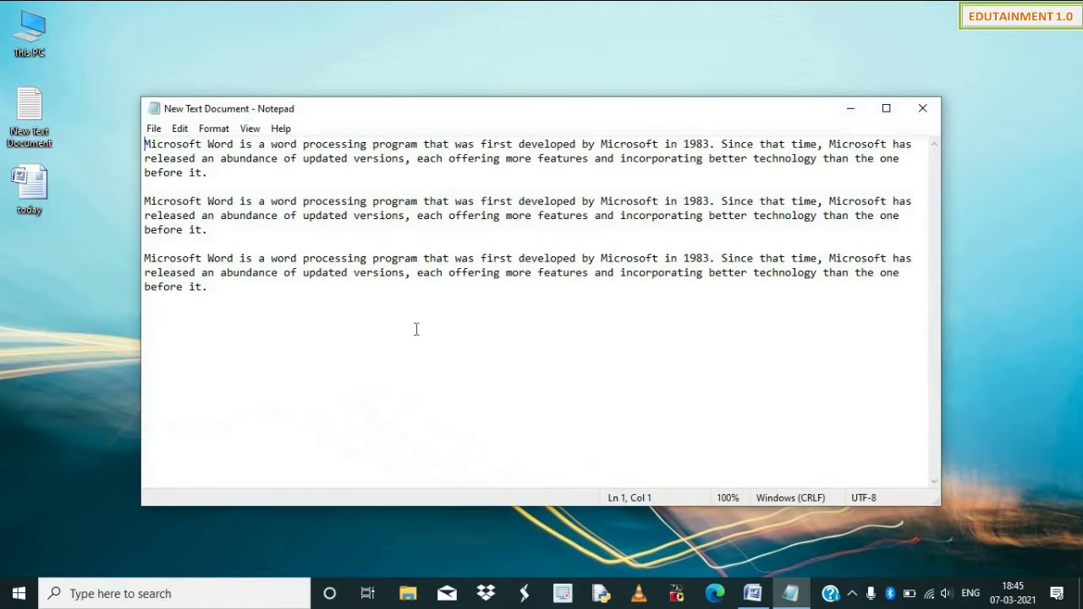
key(ctrl+a)
key(ctrl+c)
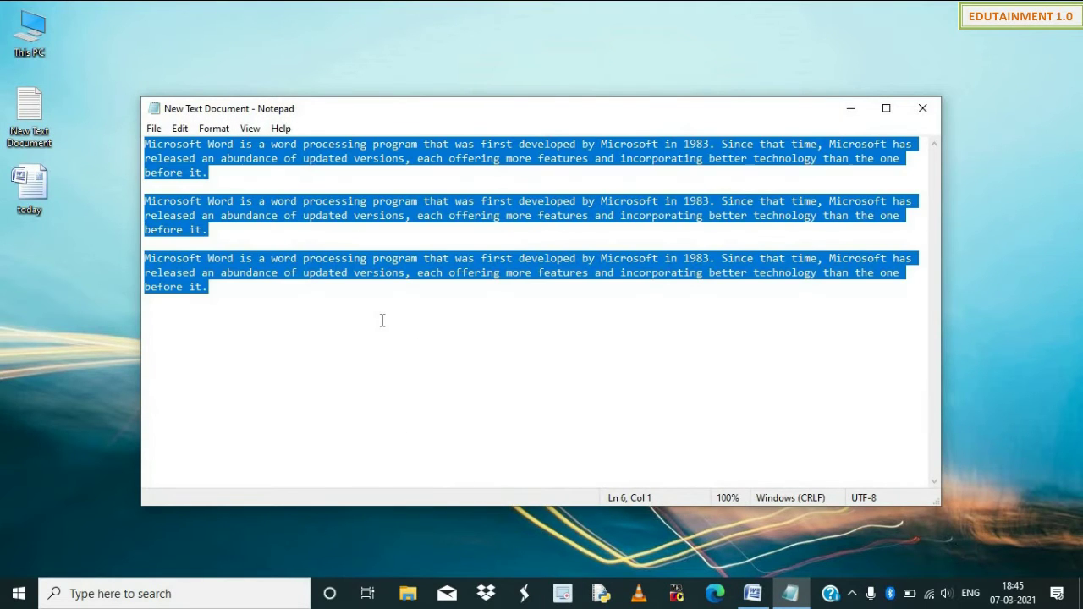
click(922, 108)
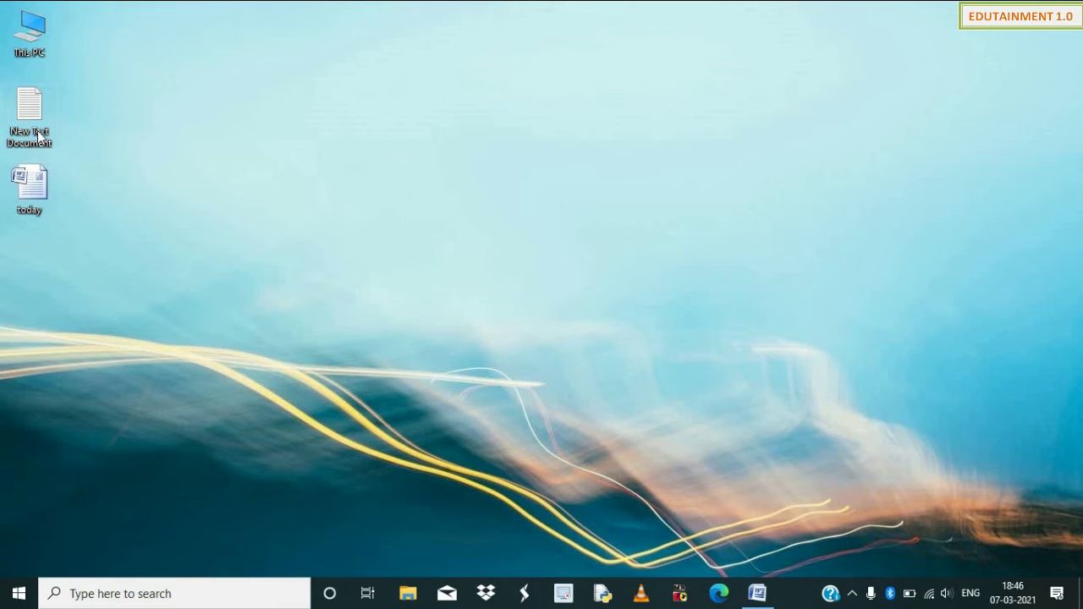
double_click(37, 196)
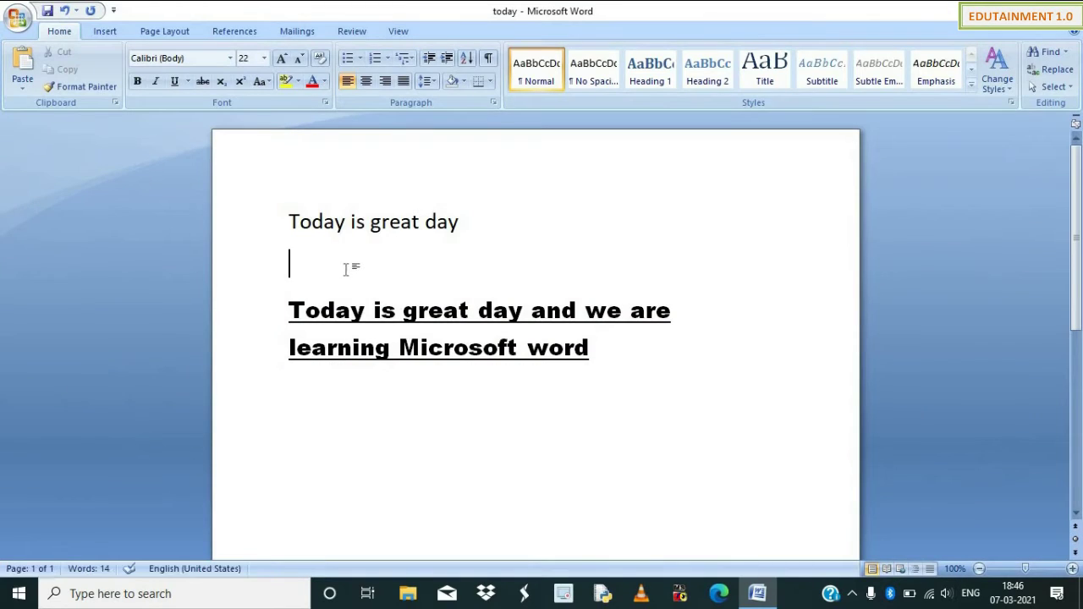
Replace the document text with the three pasted paragraphs, enlarged to 14 pt.
key(ctrl+a)
key(Delete)
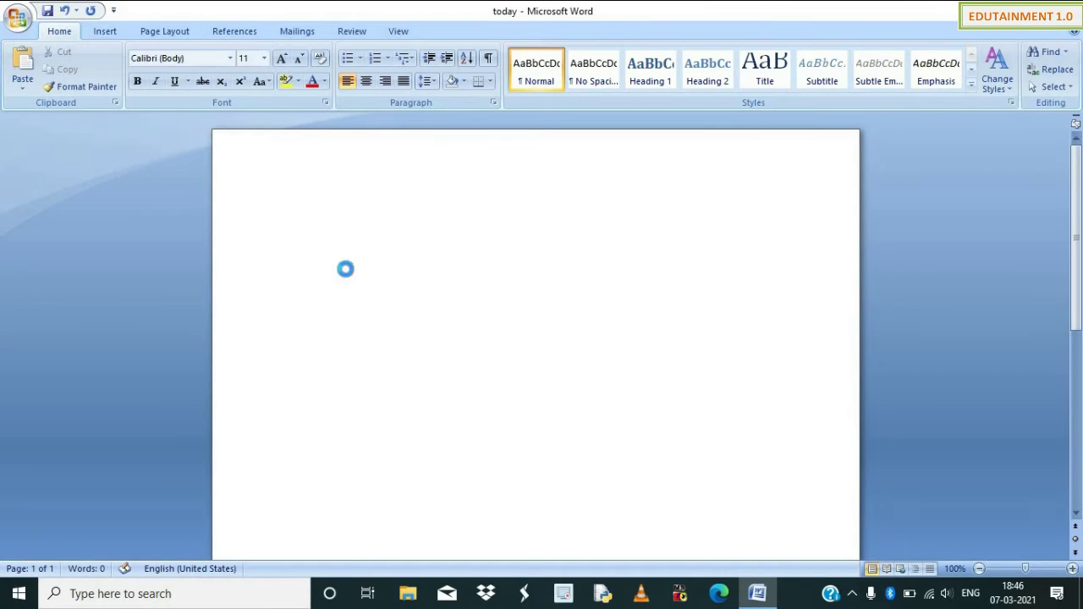
key(ctrl+v)
key(ctrl+a)
key(ctrl+shift+period)
key(ctrl+shift+period)
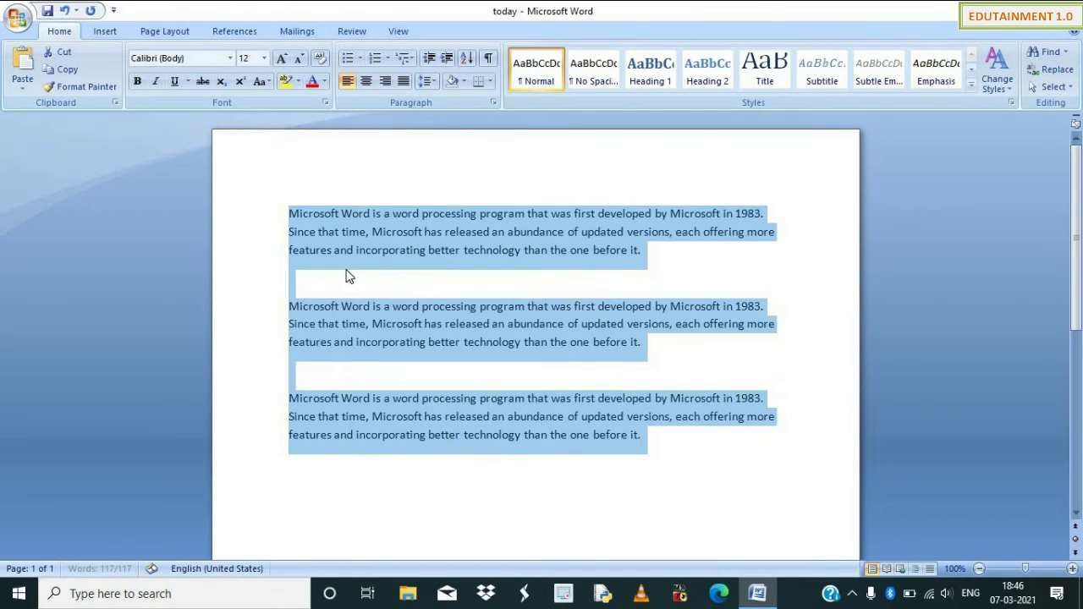
click(416, 281)
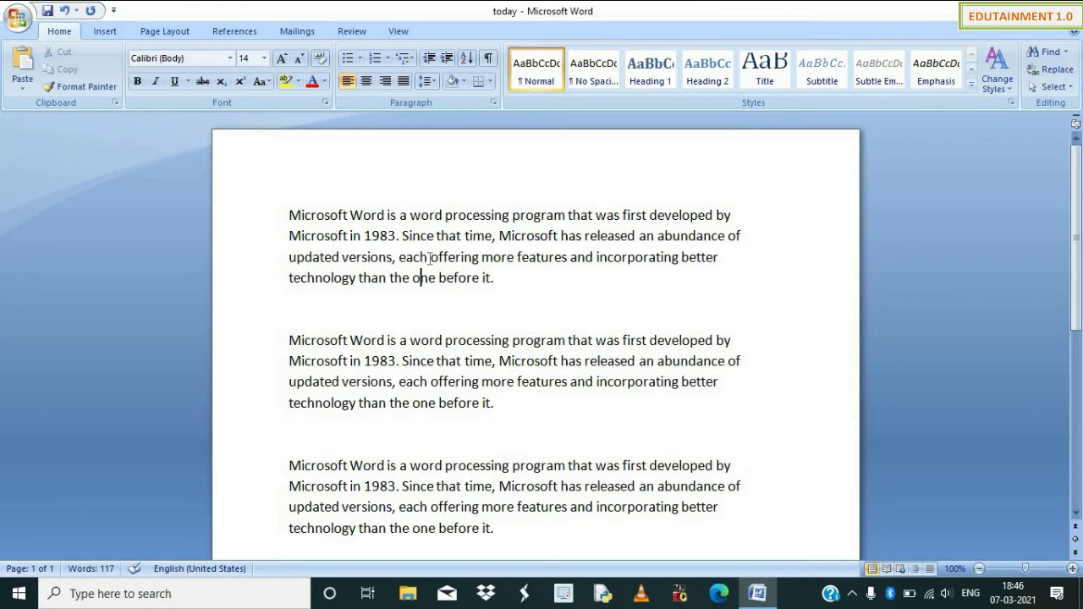
Delete the blank lines after paragraph 1 and before paragraph 3.
click(381, 307)
key(BackSpace)
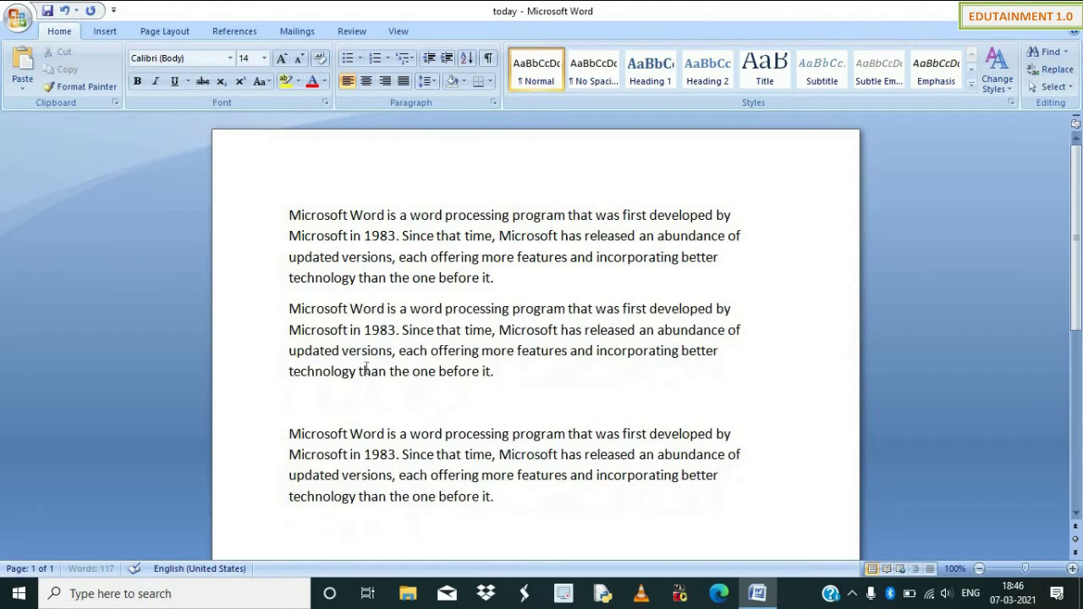
click(317, 409)
key(BackSpace)
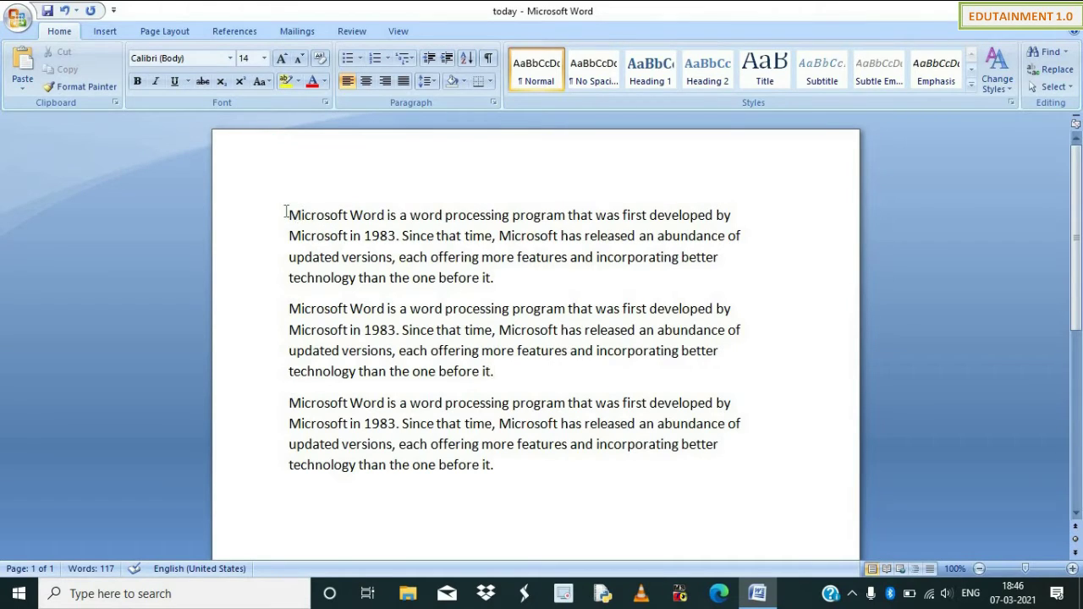
Make paragraph 1 and the start of paragraph 2 bold, italic, underlined and 22 pt.
drag(289, 215, 463, 330)
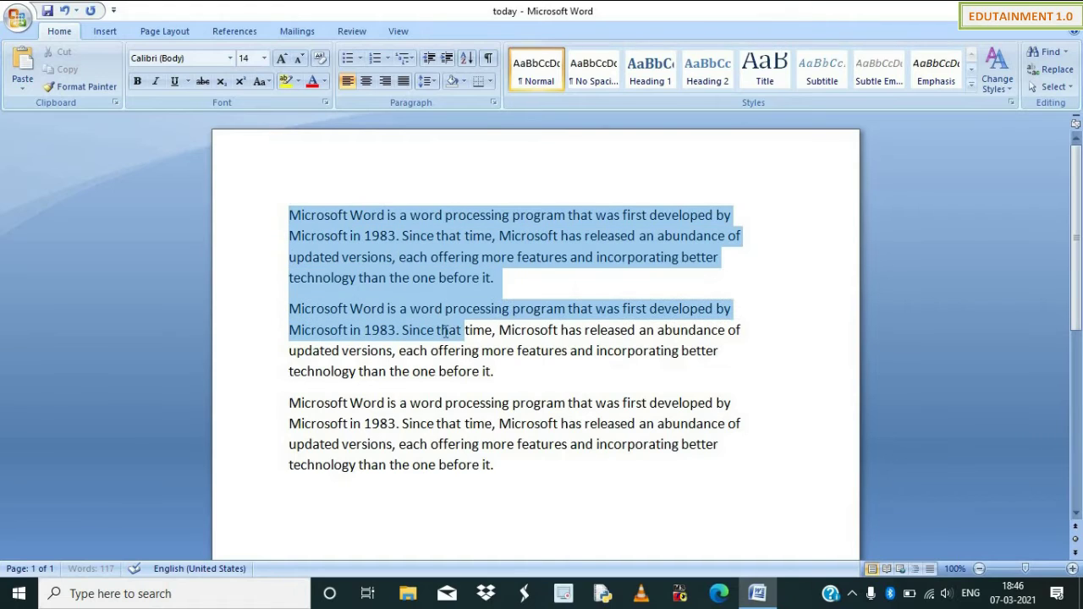
click(143, 85)
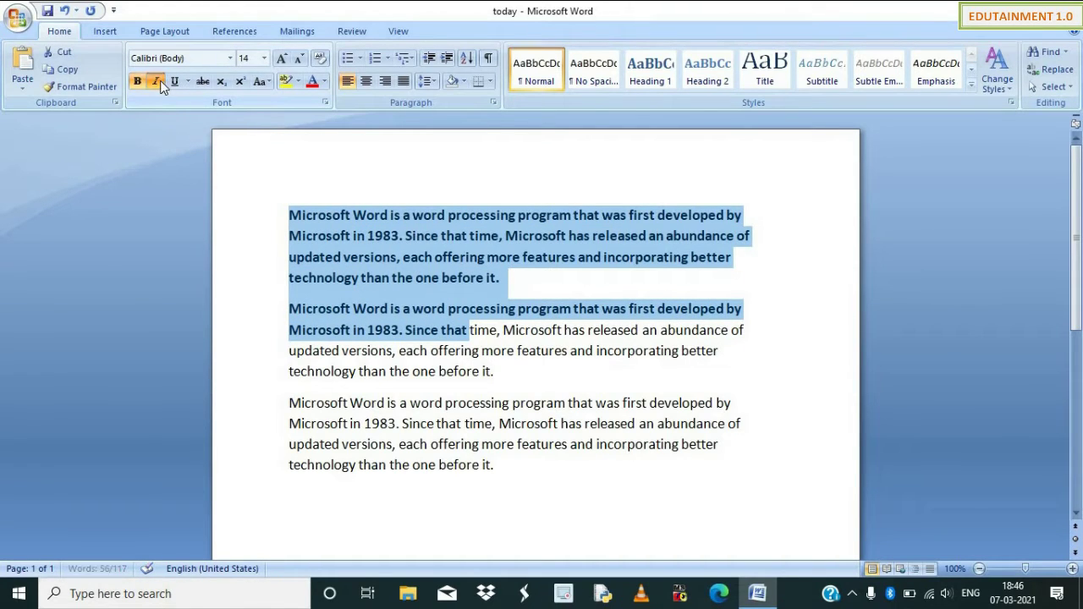
click(160, 81)
click(175, 81)
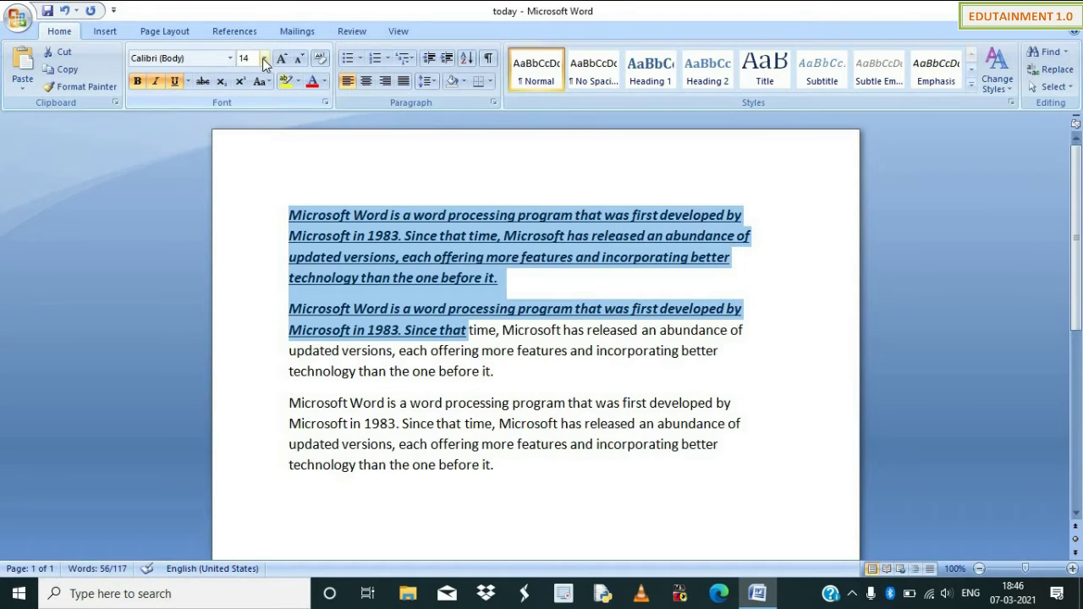
click(264, 58)
click(252, 197)
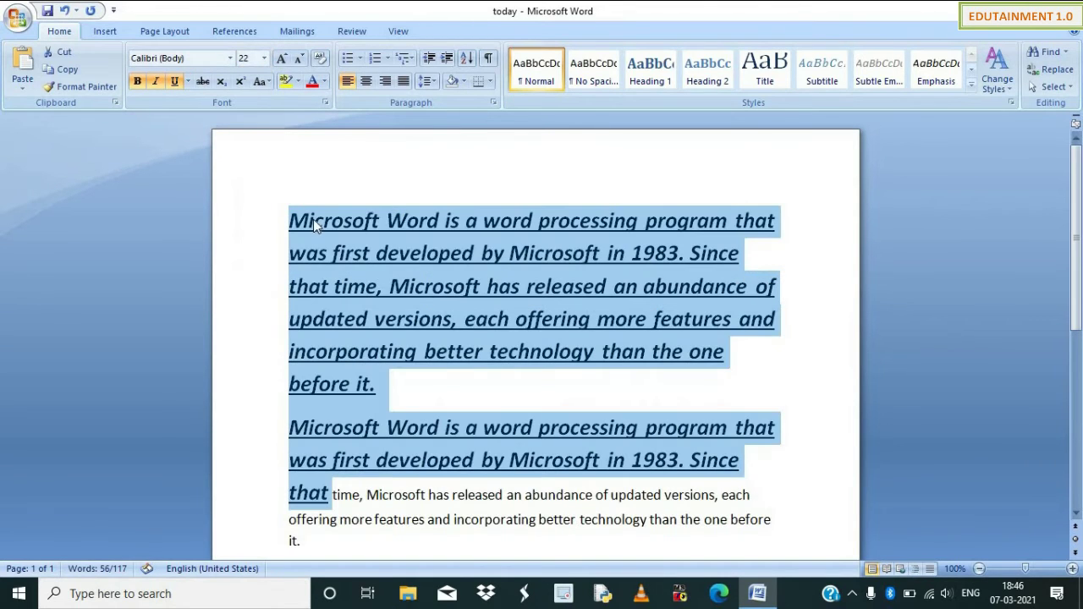
click(413, 288)
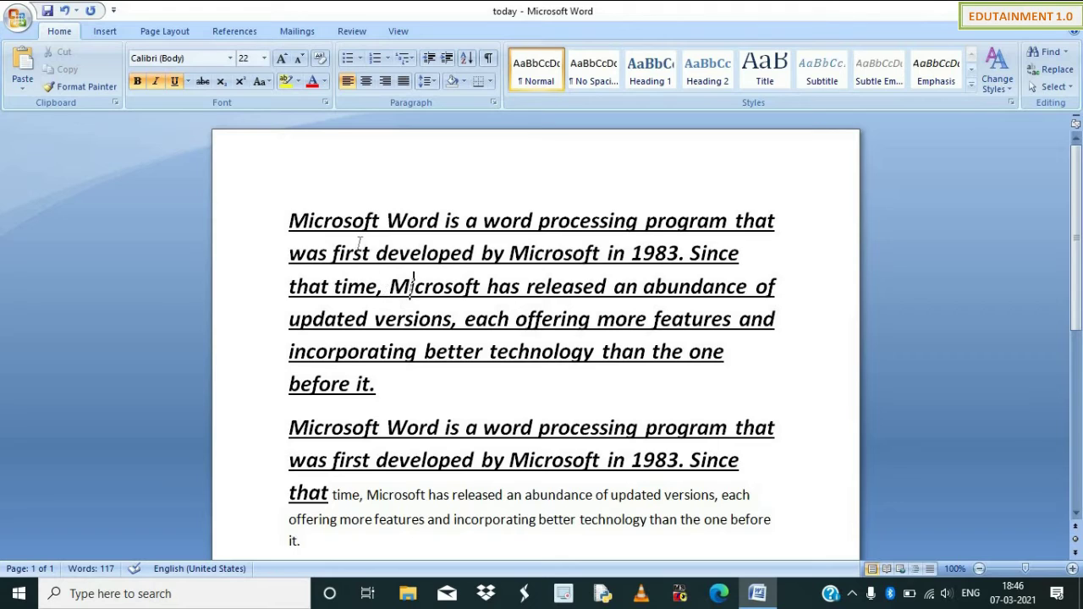
Undo the trial 22 pt size and underline changes.
key(ctrl+z)
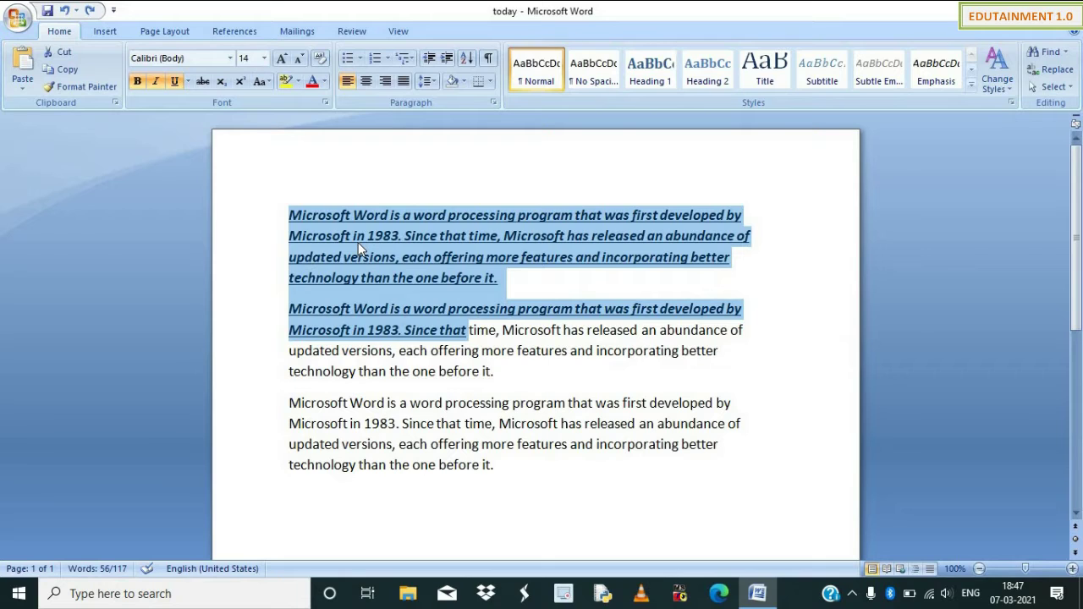
key(ctrl+u)
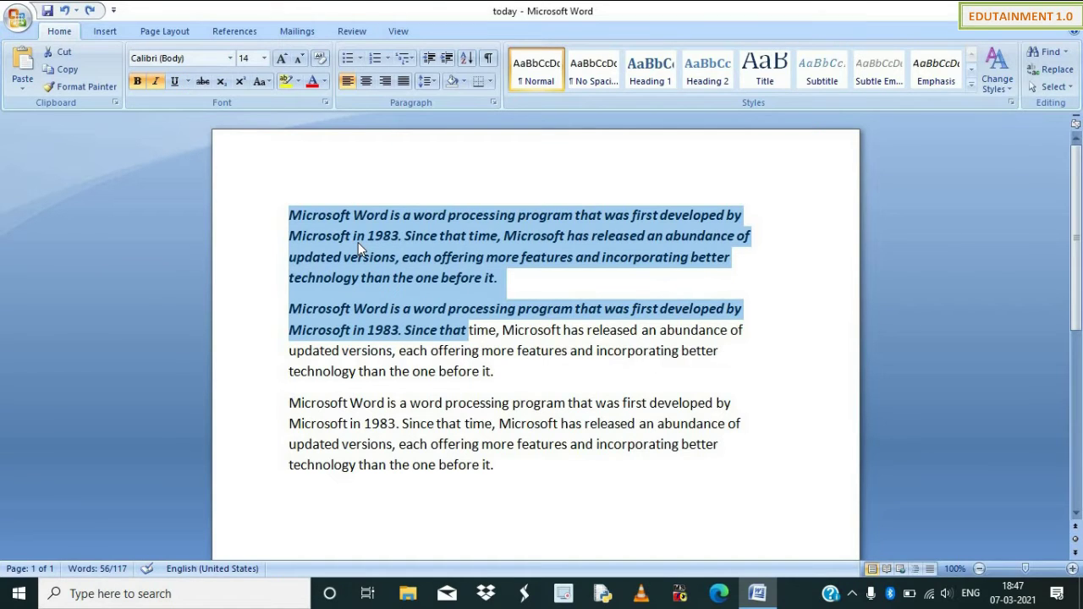
key(ctrl+y)
key(ctrl+y)
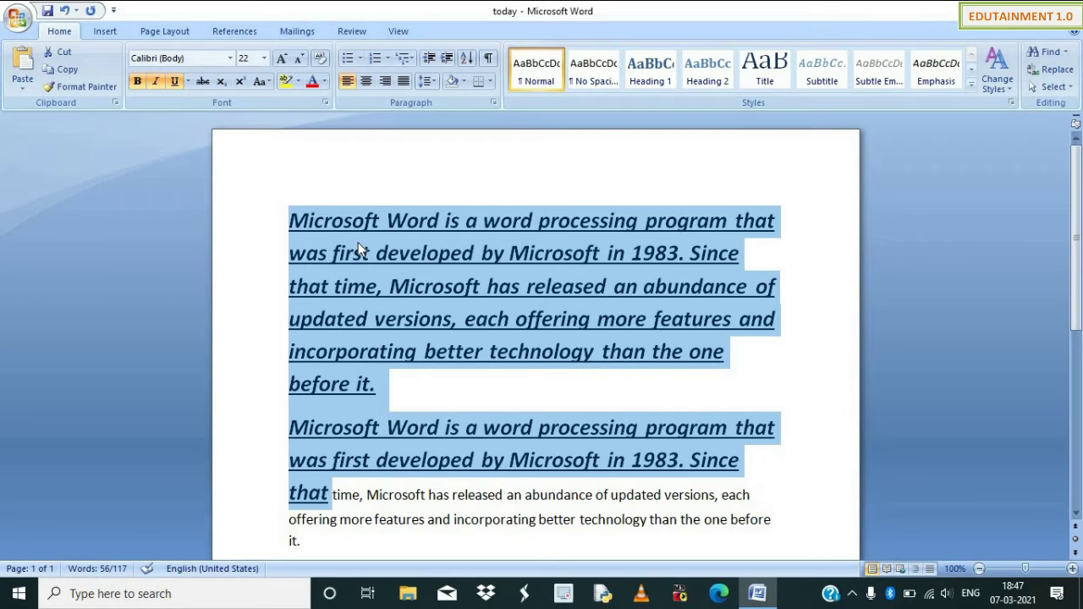
key(ctrl+z)
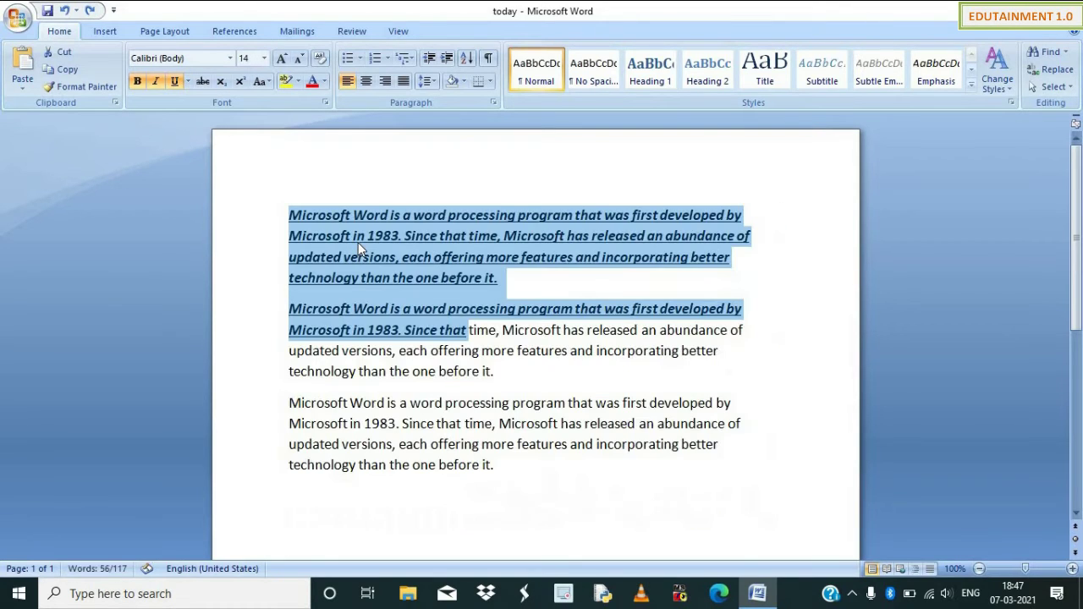
key(ctrl+z)
key(ctrl+z)
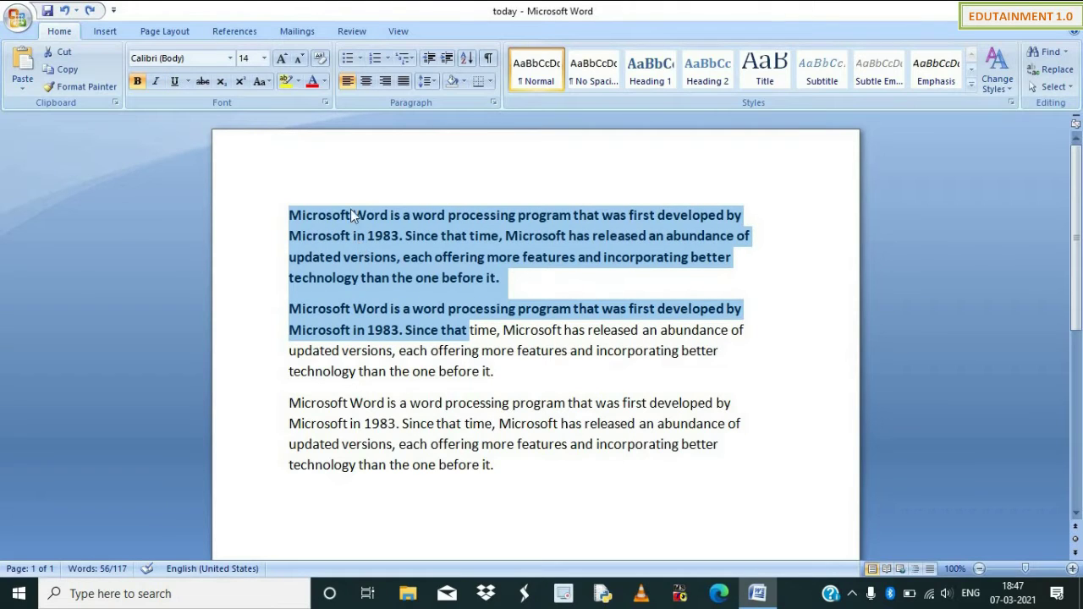
click(362, 257)
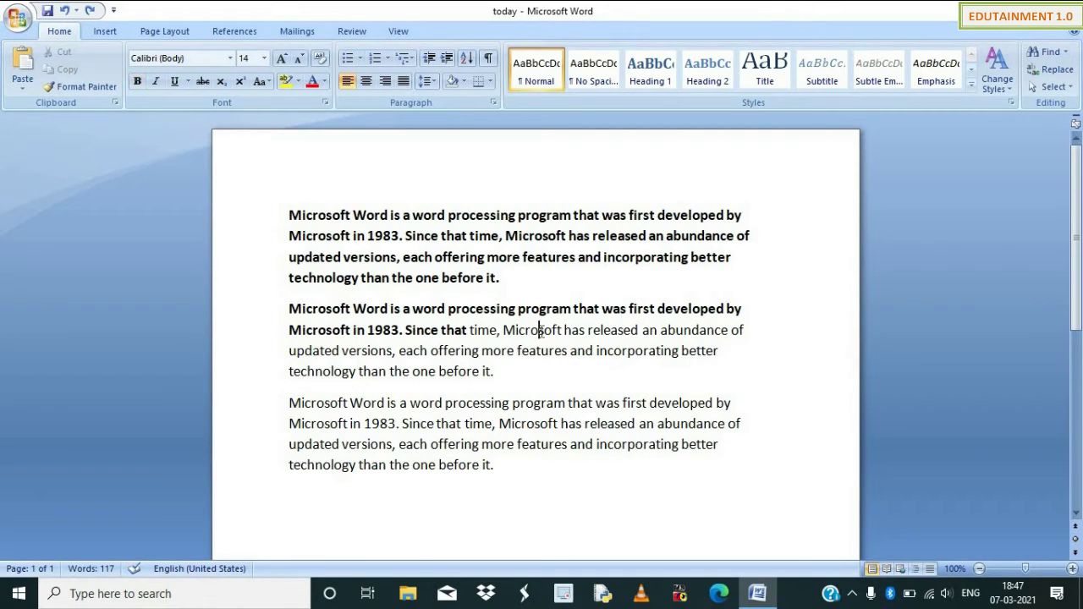
double_click(540, 331)
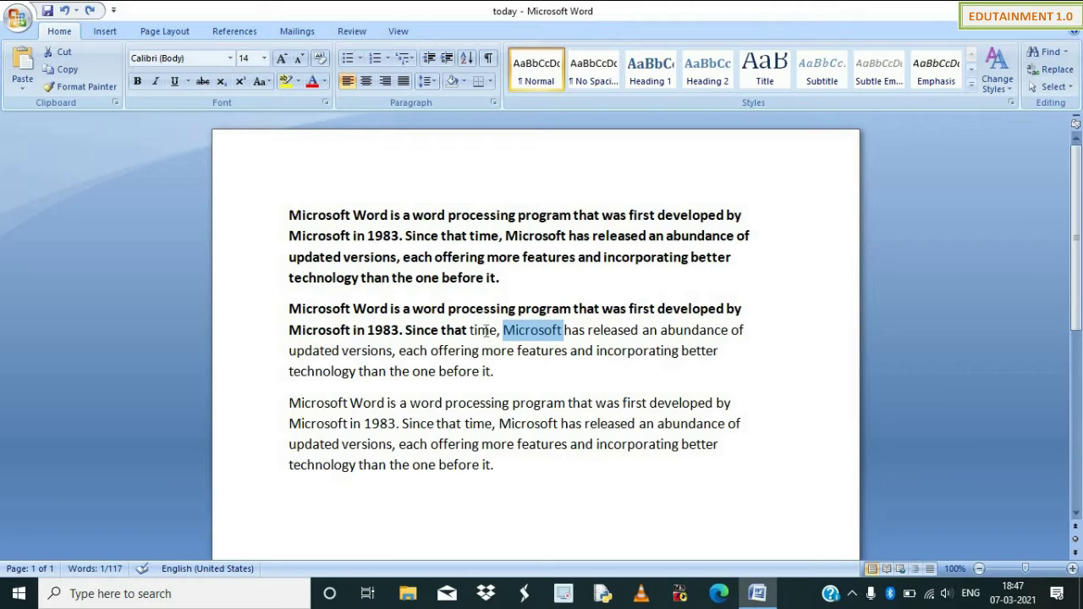
triple_click(475, 306)
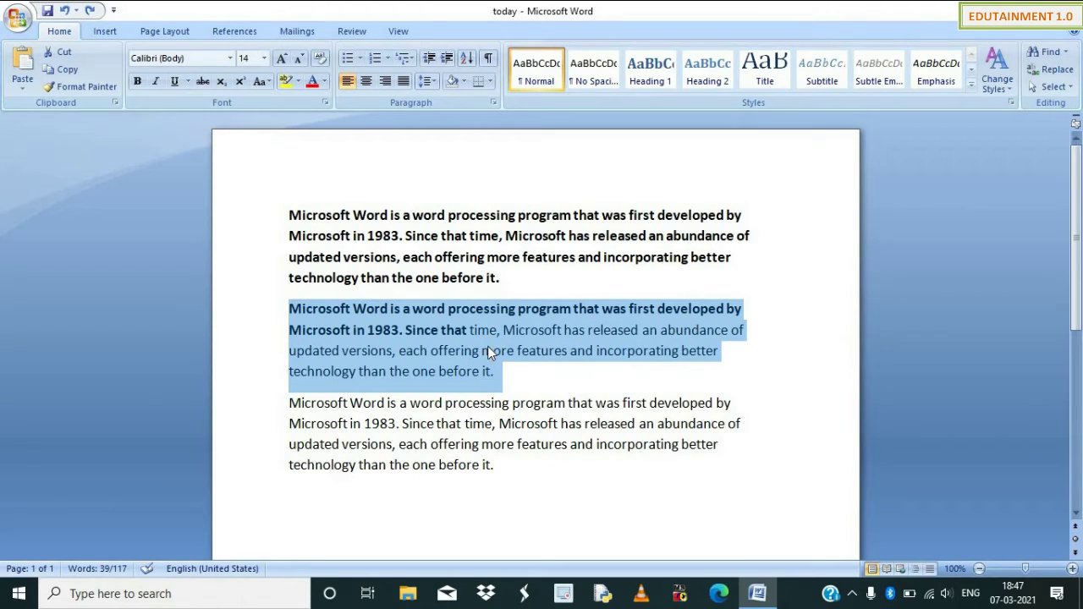
click(489, 329)
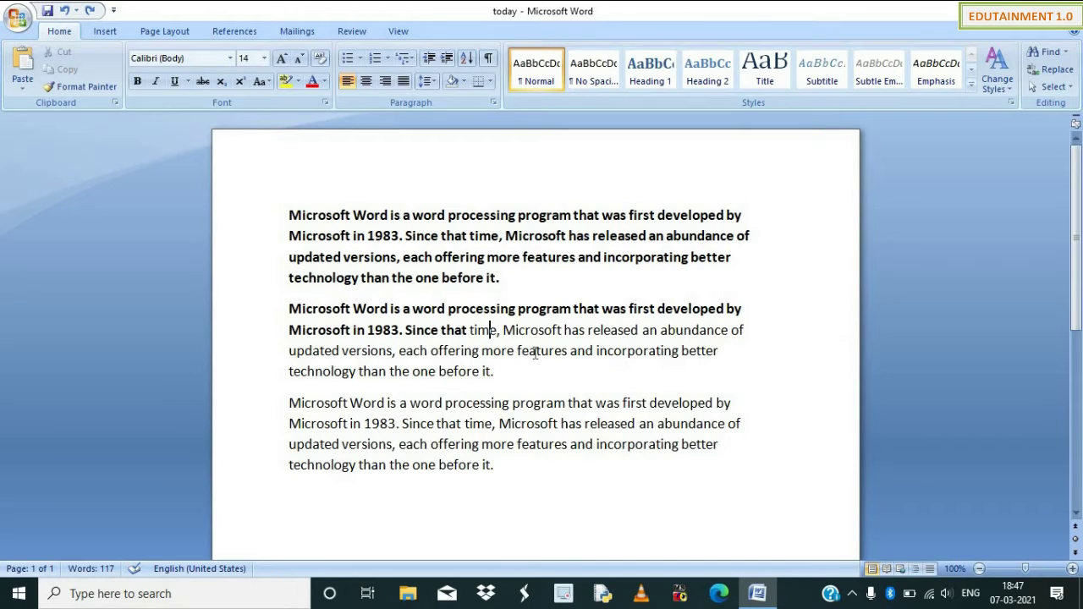
key(ctrl+shift+Down)
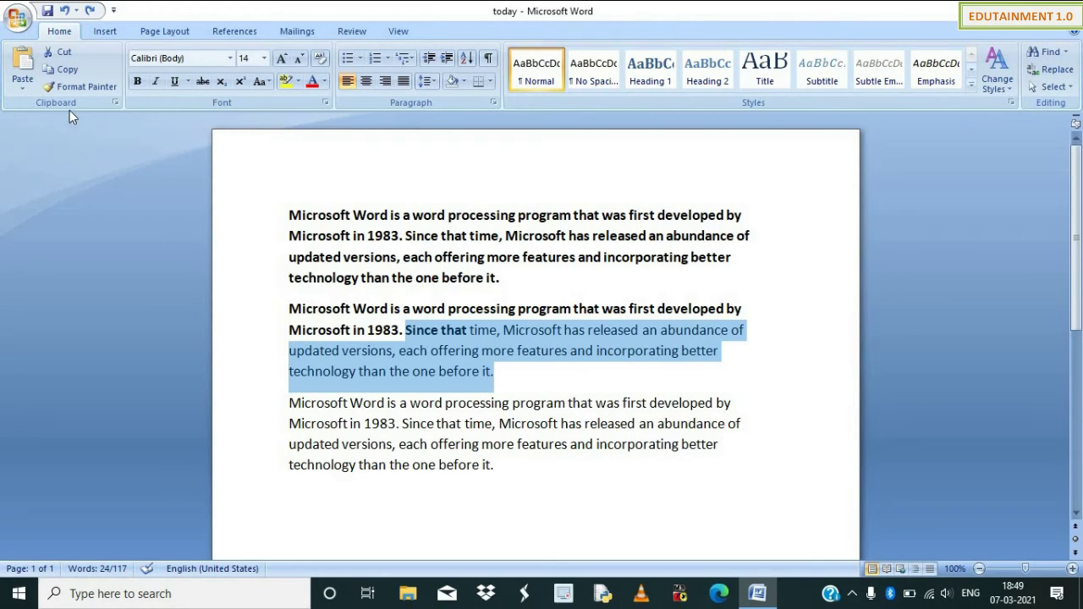
Copy paragraph 1 and paste the copy on a new line beneath it.
click(291, 216)
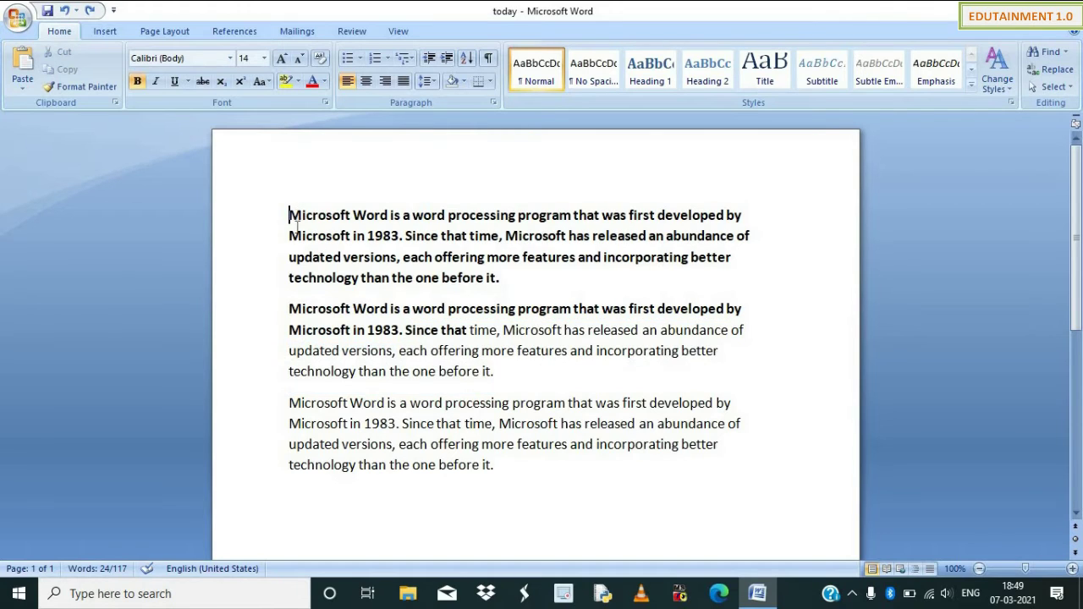
drag(292, 216, 506, 278)
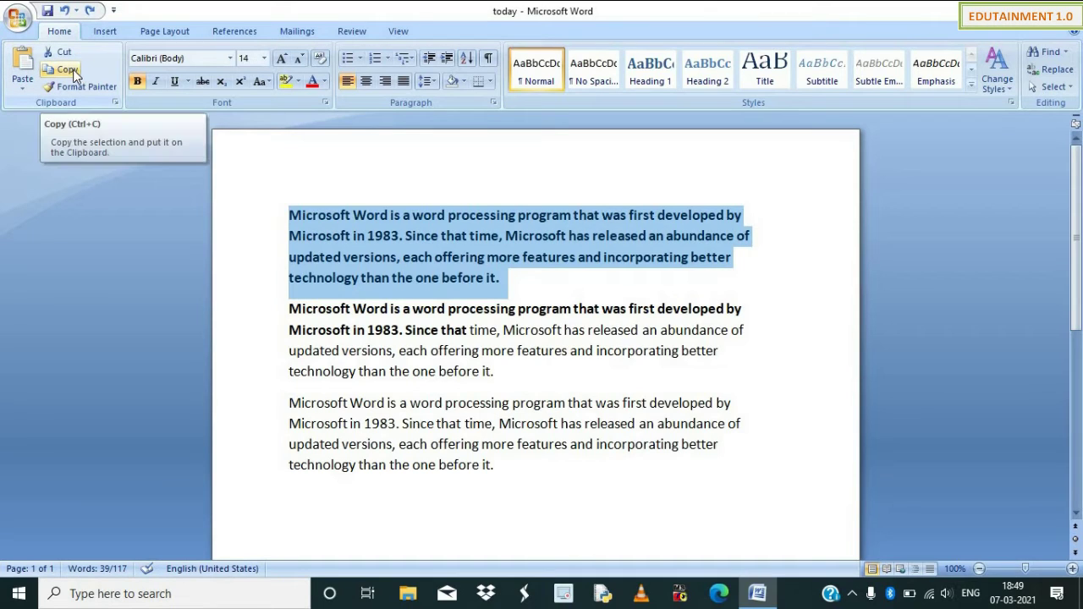
click(75, 74)
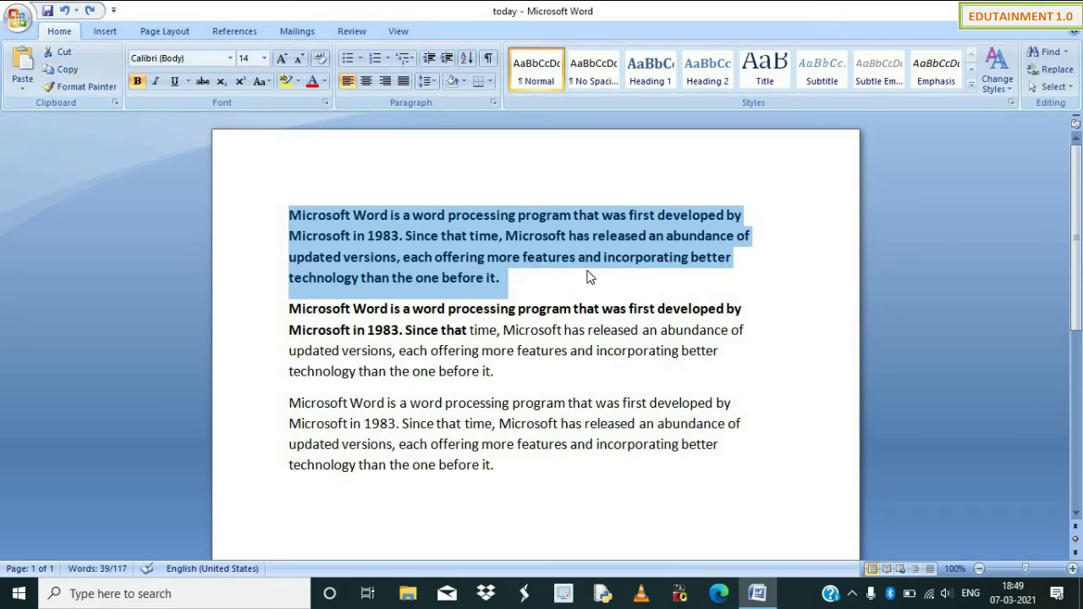
click(525, 278)
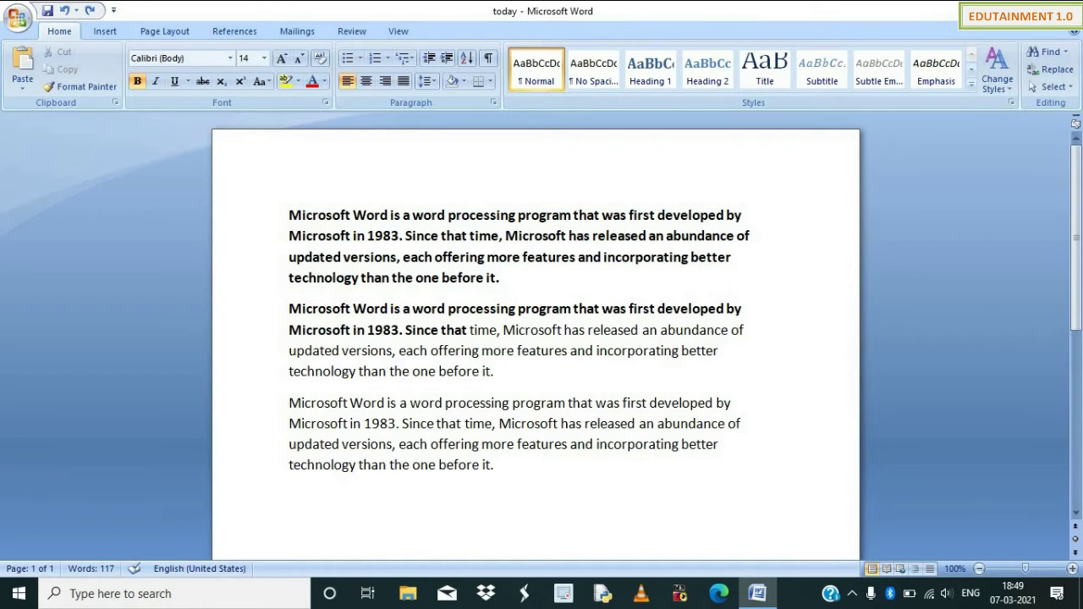
key(Return)
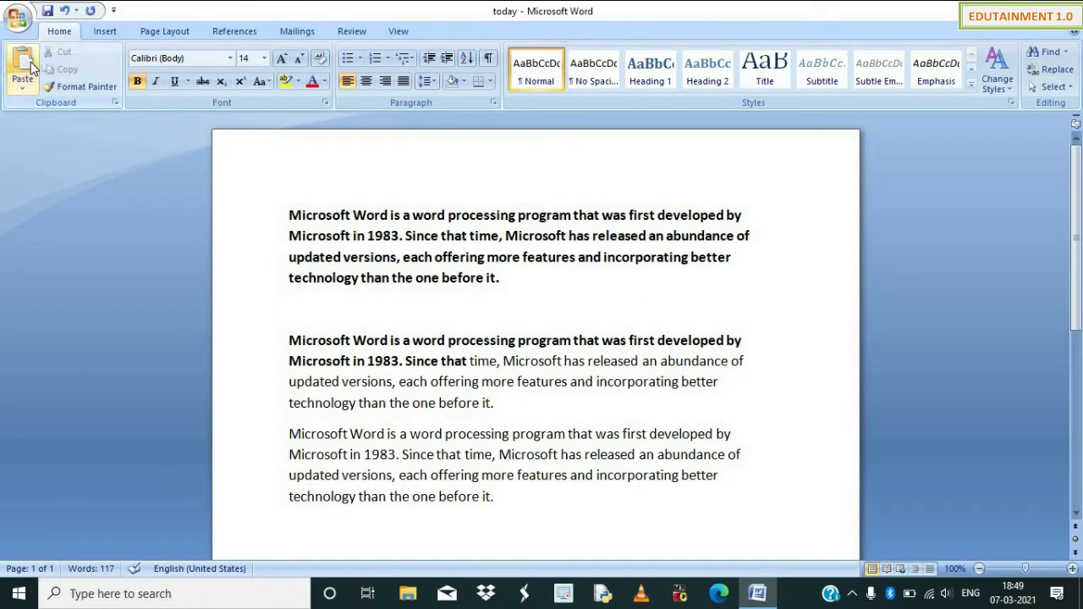
click(26, 64)
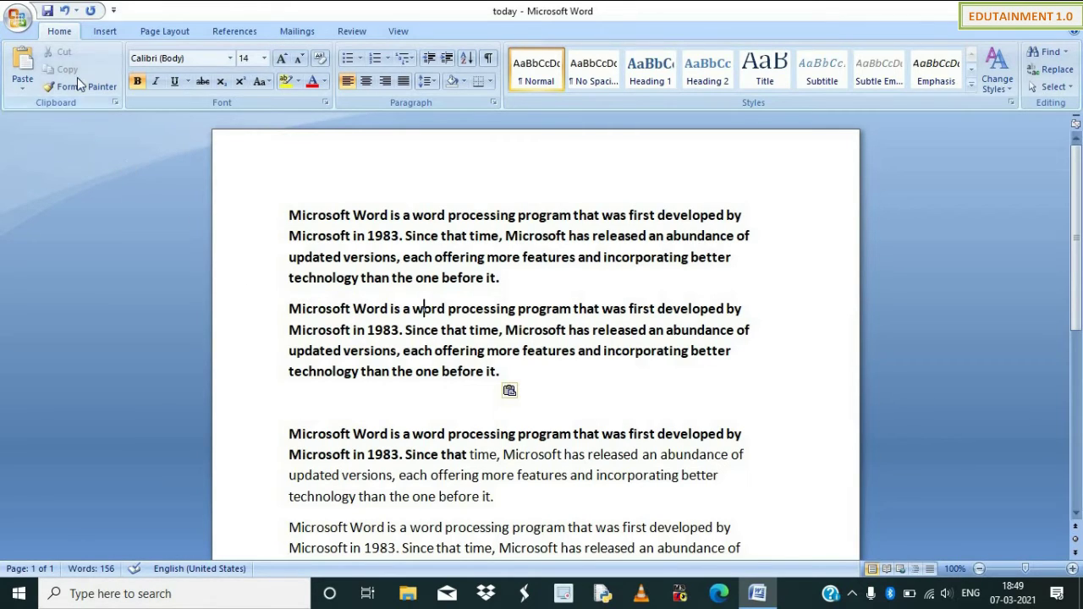
Cut the first paragraph, including its paragraph mark, and paste it onto the empty line.
click(413, 262)
drag(289, 215, 489, 279)
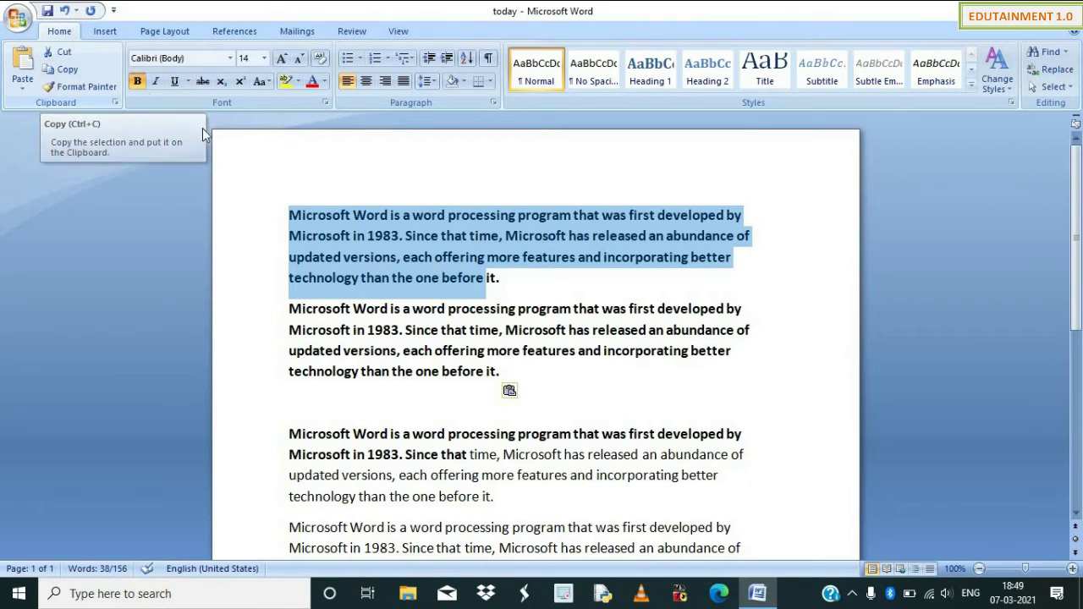
key(shift+Right)
key(shift+Right)
key(shift+Right)
key(shift+Right)
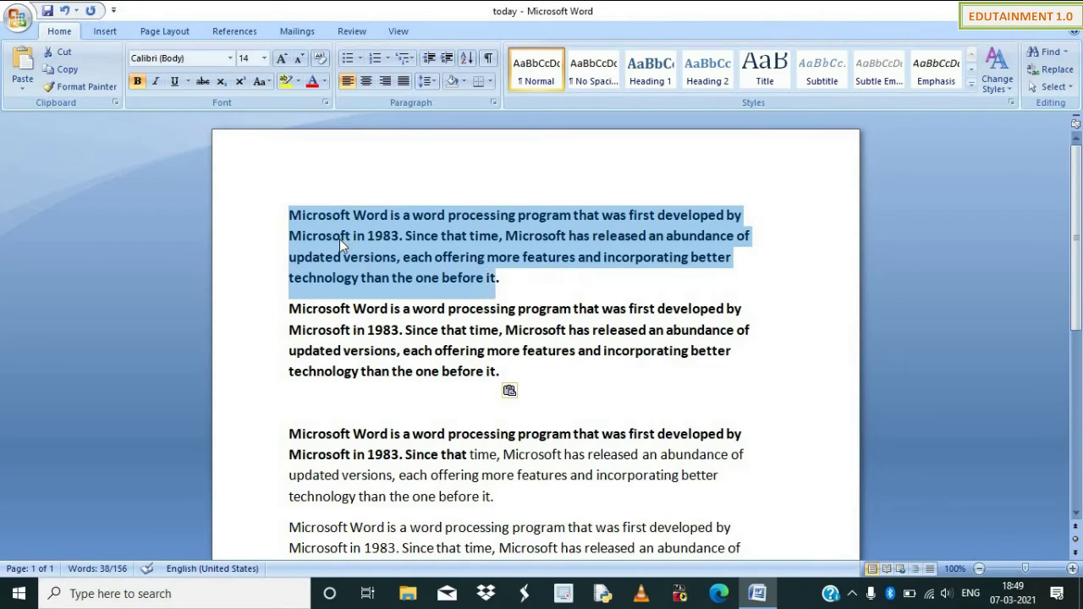
click(65, 55)
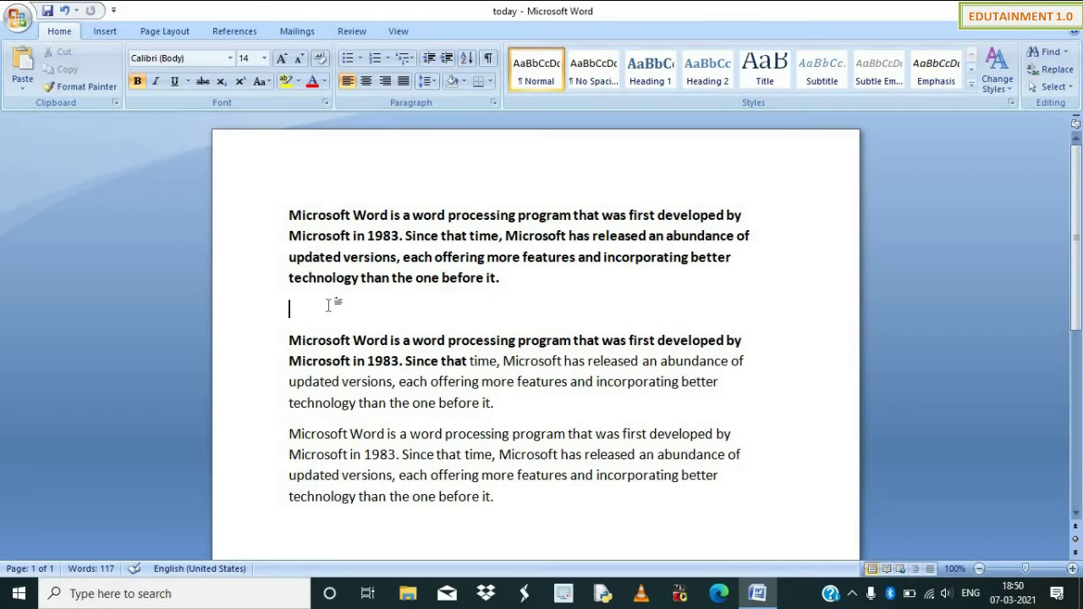
key(ctrl+v)
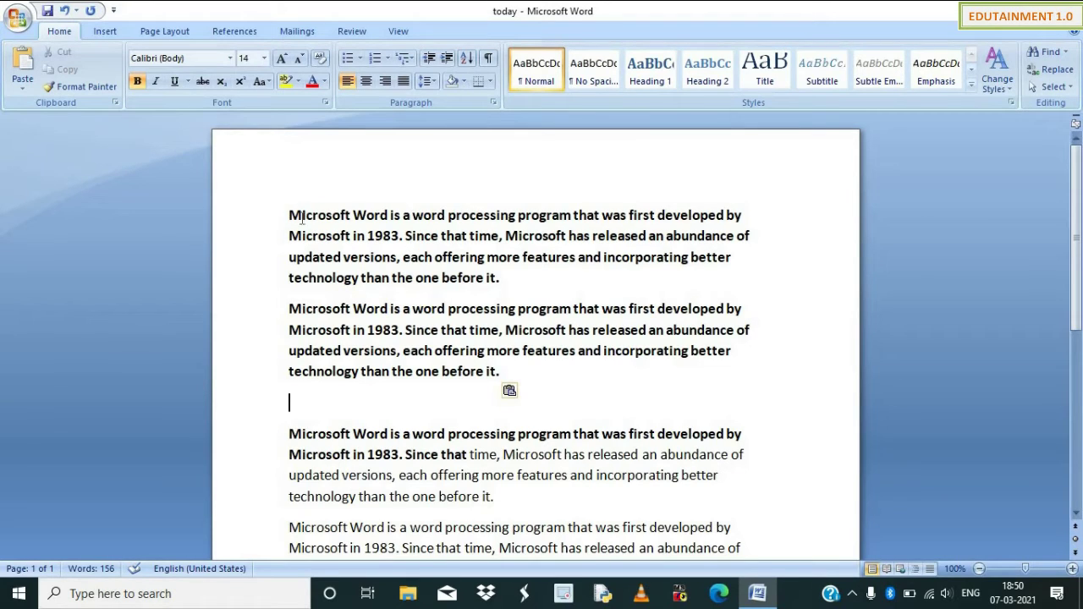
Make the first paragraph's opening lines red, 18 pt, underlined, struck-through Algerian.
drag(287, 210, 361, 256)
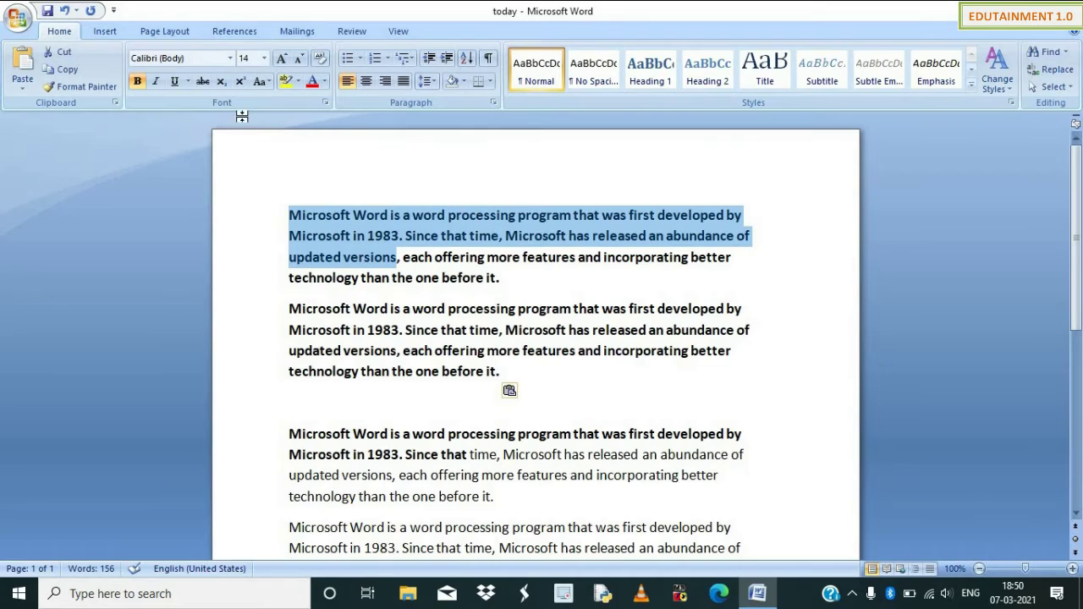
click(312, 81)
click(264, 58)
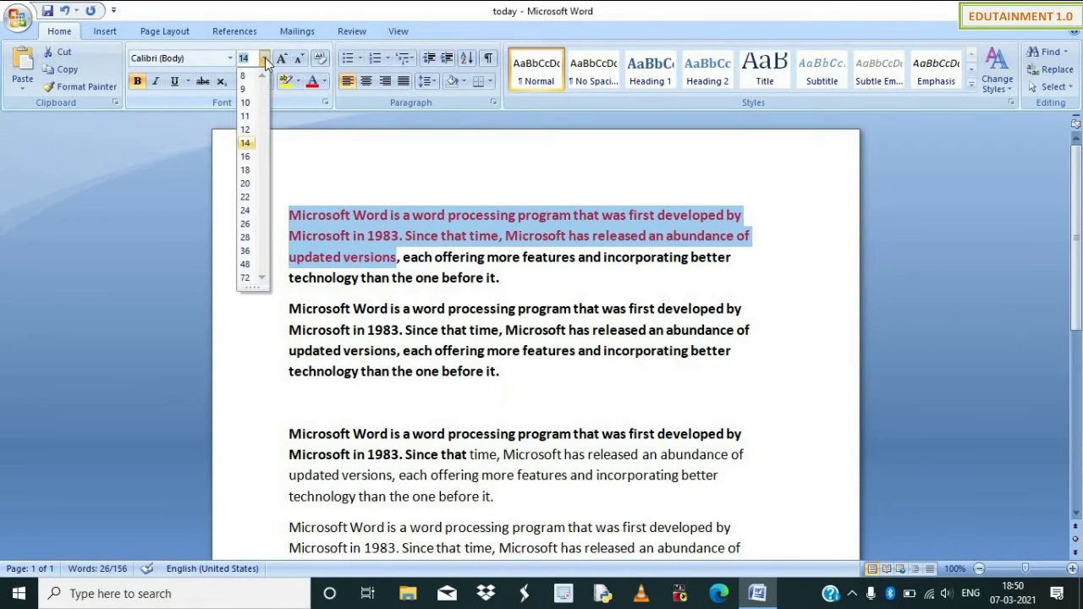
click(244, 170)
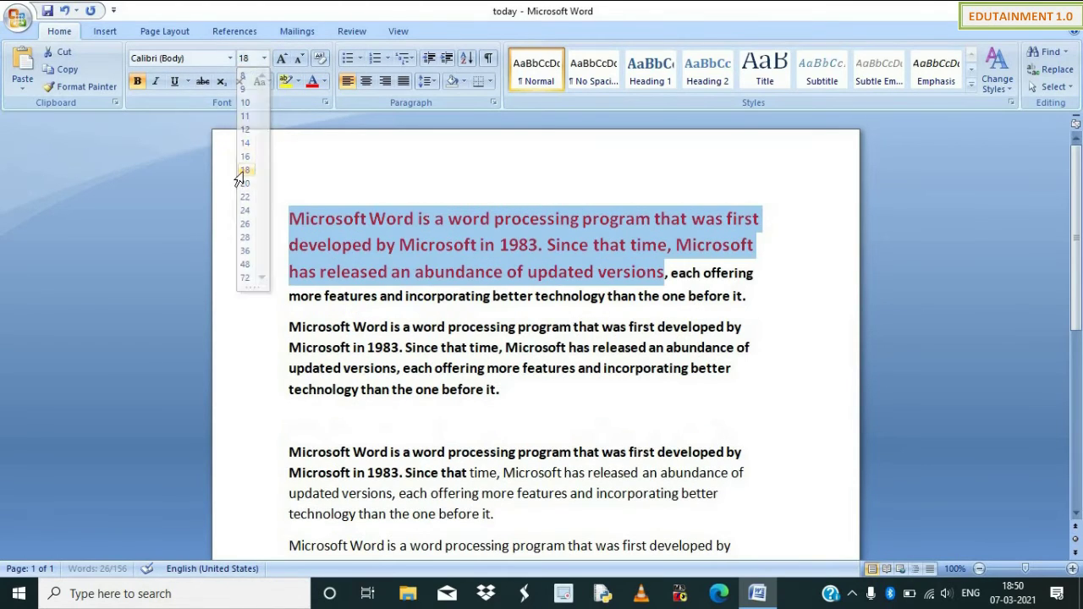
click(174, 81)
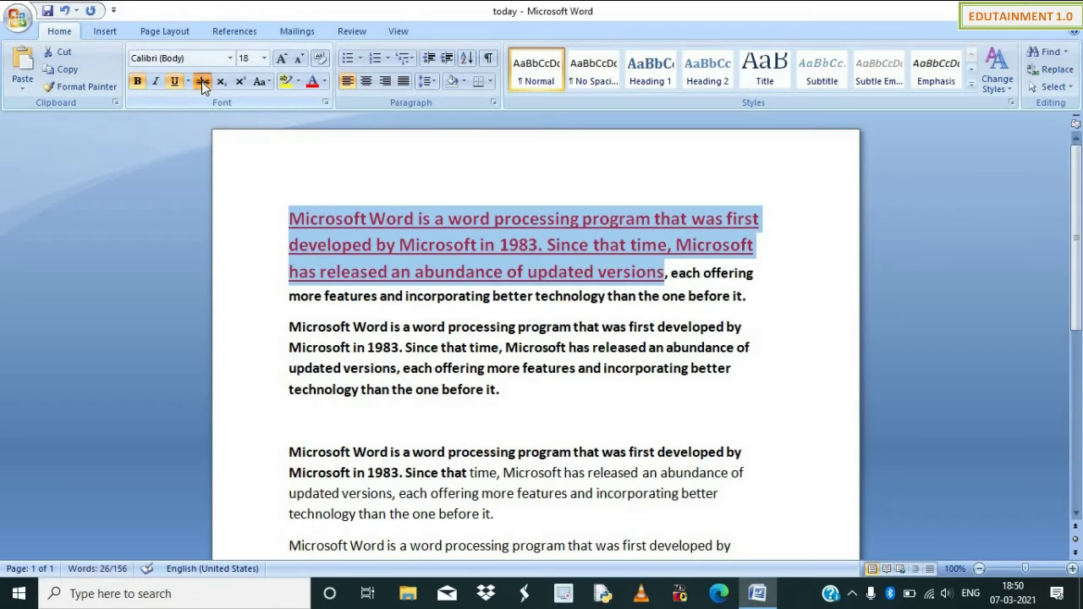
click(202, 81)
click(226, 60)
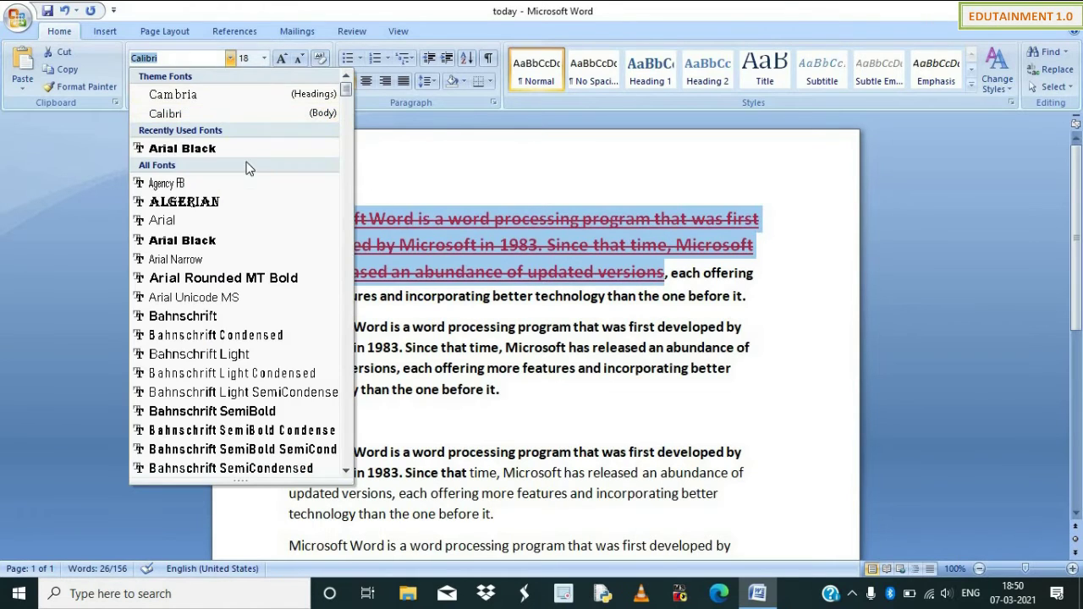
click(227, 201)
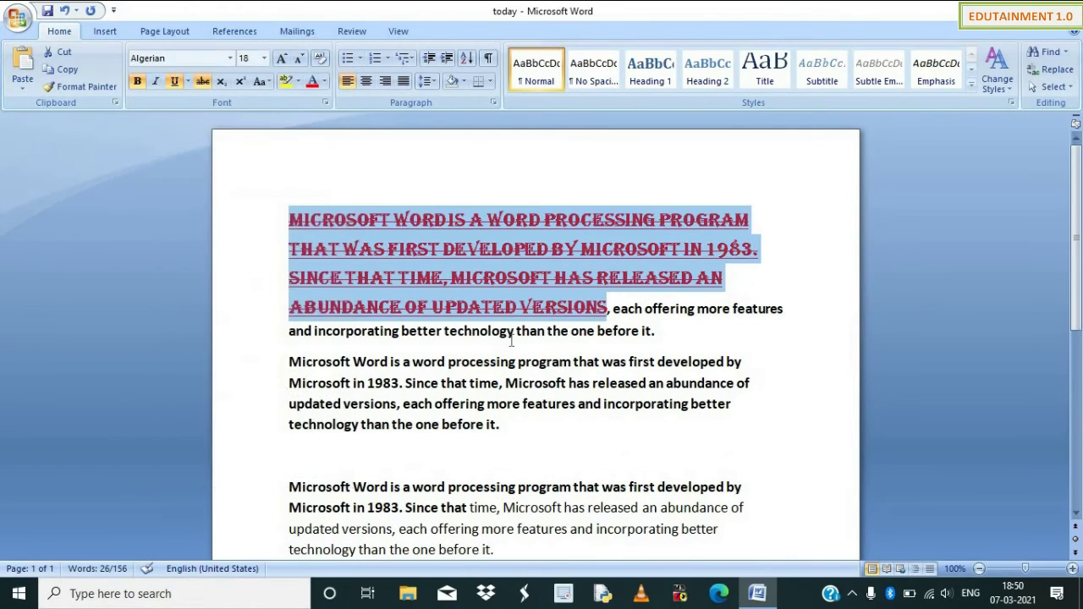
Select part of the third paragraph, then letters inside the heading's first word.
double_click(498, 358)
click(448, 403)
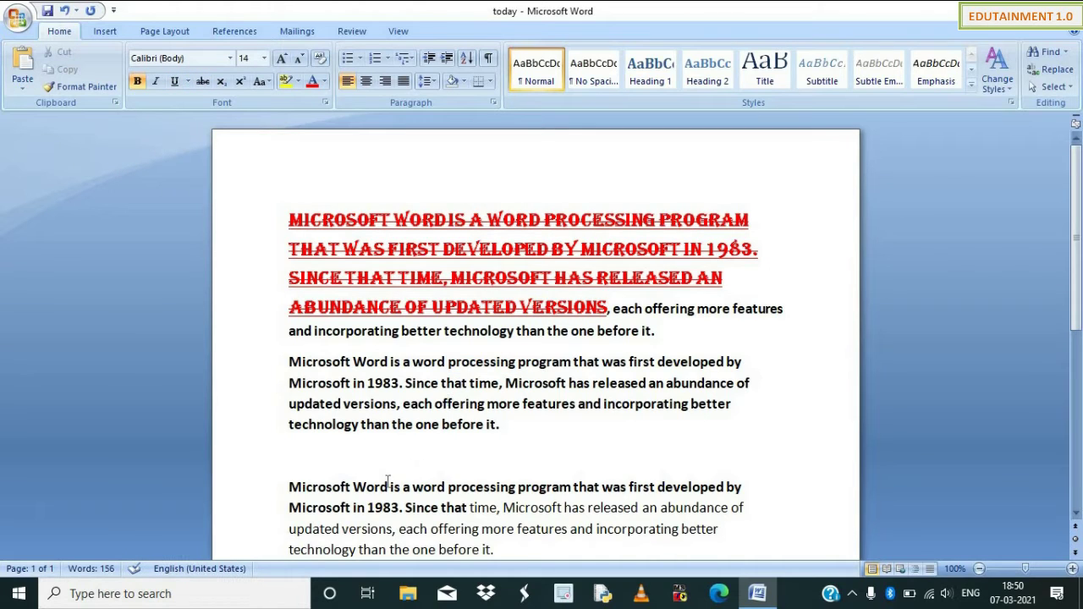
drag(388, 487, 461, 531)
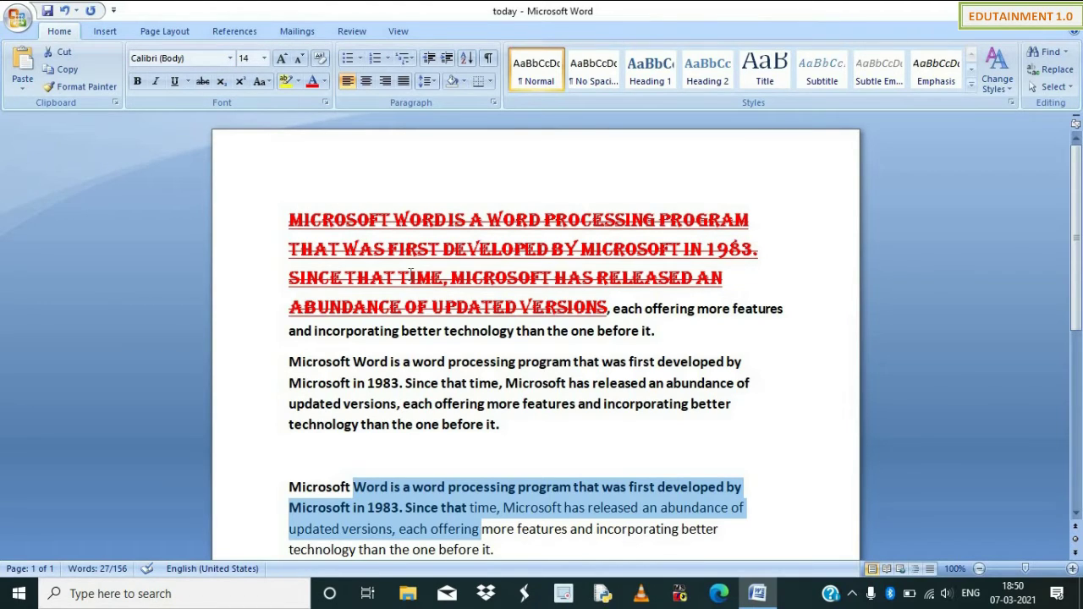
click(349, 222)
drag(310, 218, 345, 240)
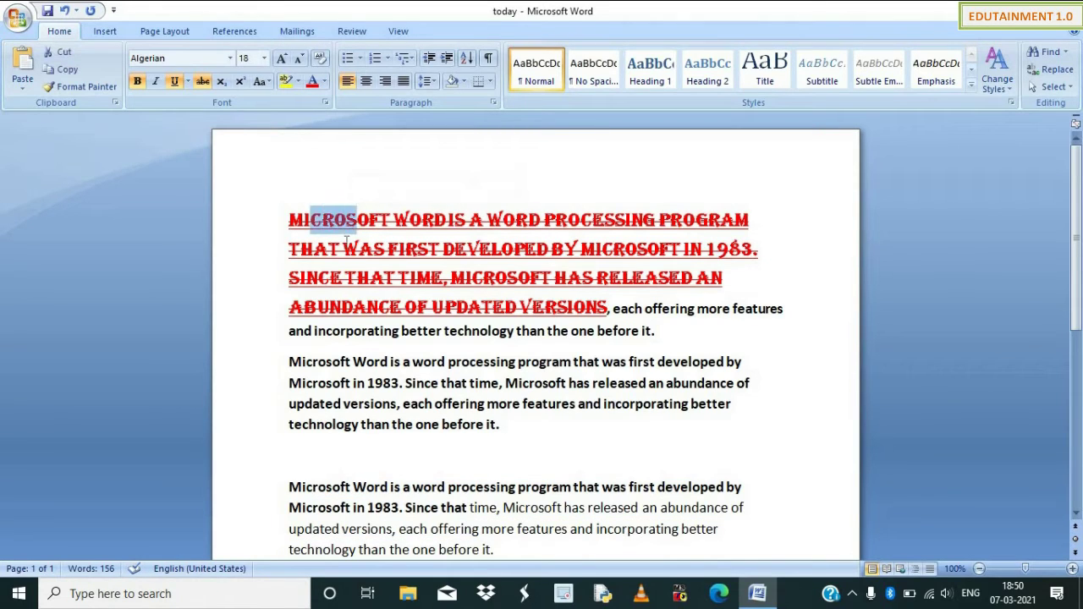
Paint the heading's formatting onto 'Microsoft in 1983 … technology than' in paragraph two.
click(345, 220)
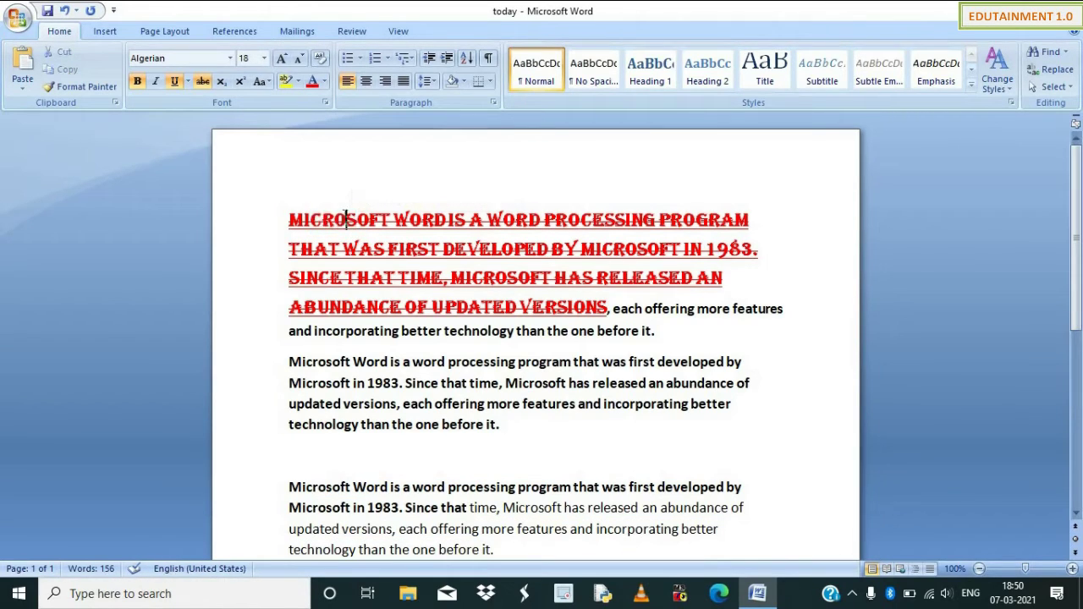
click(78, 88)
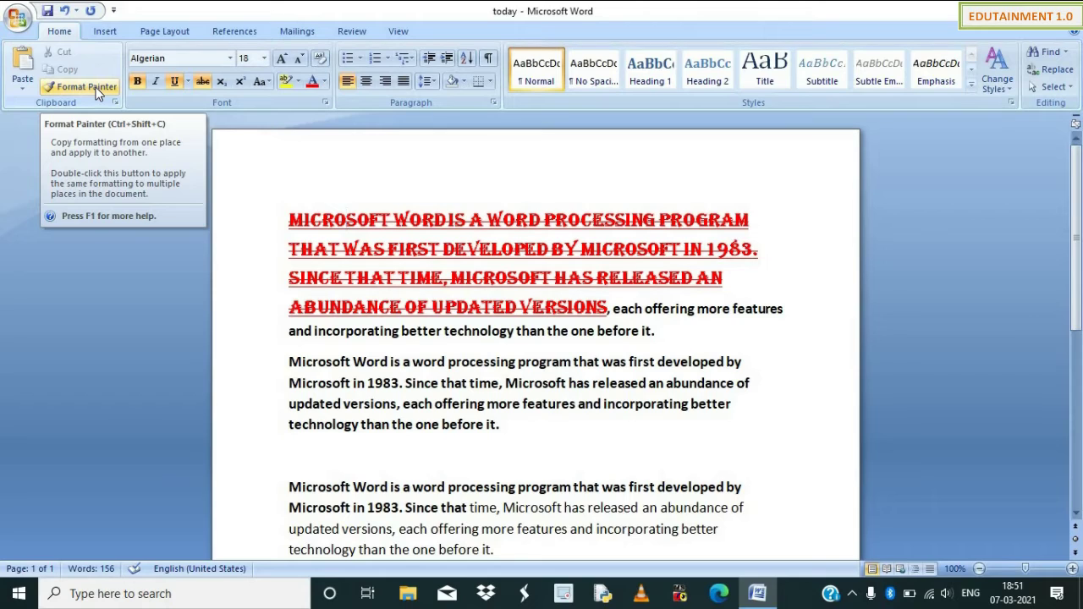
click(95, 87)
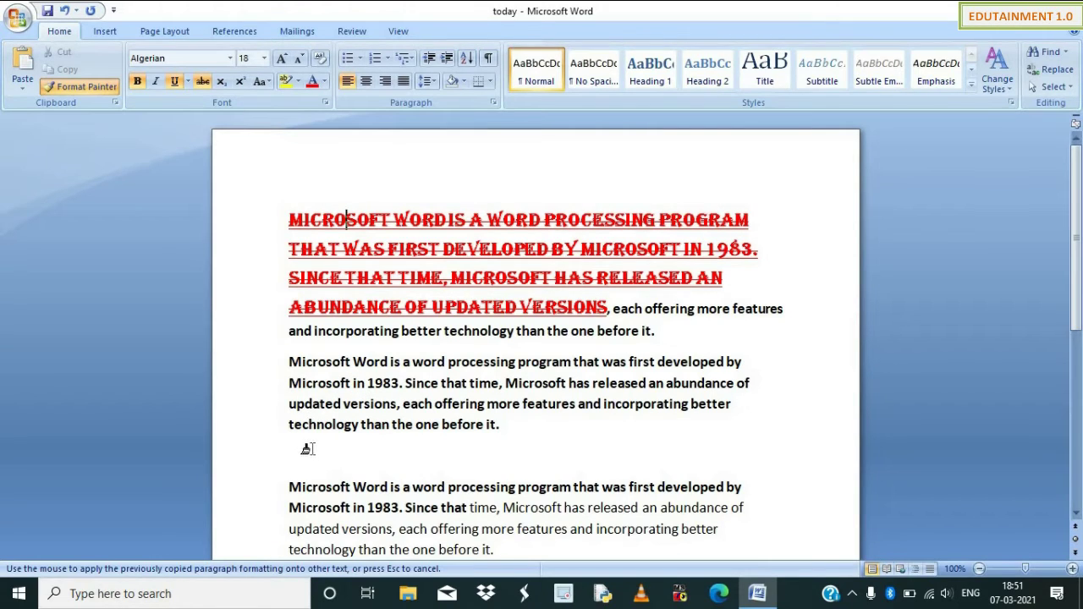
drag(315, 386, 387, 423)
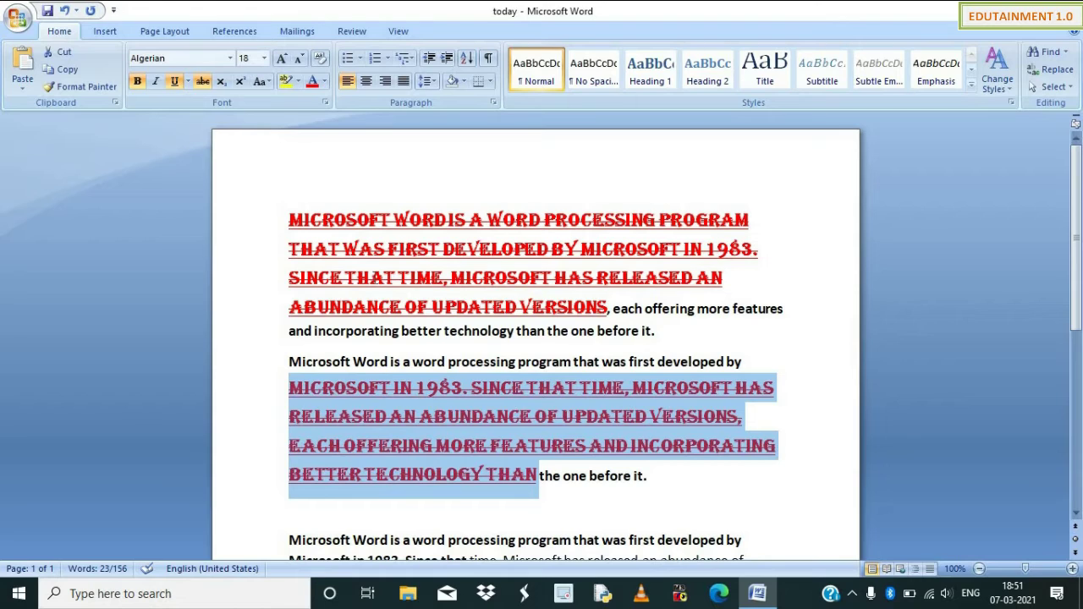
click(372, 274)
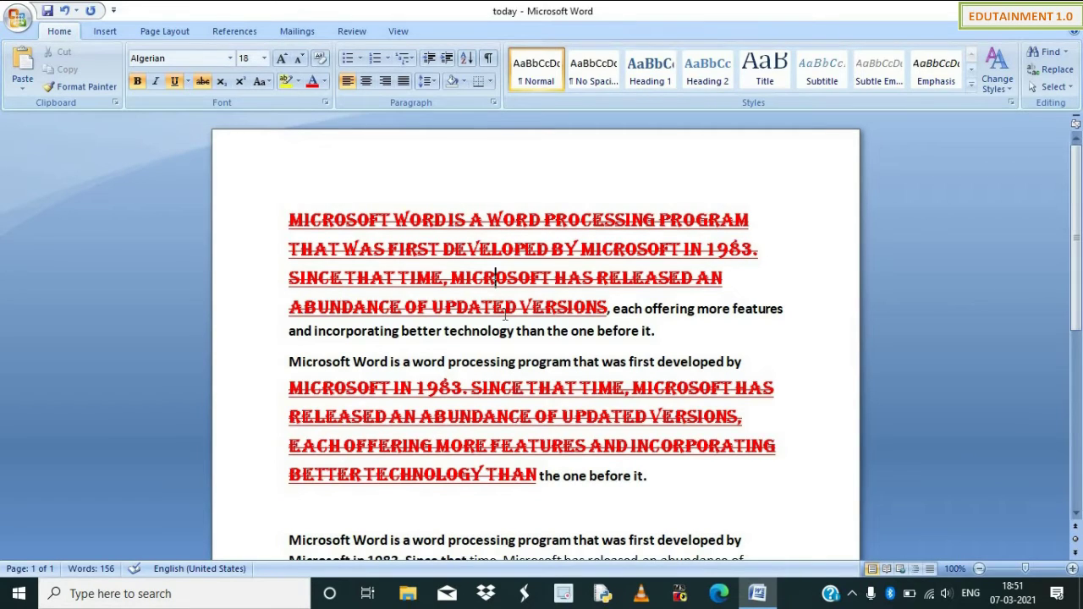
Apply the same formatting to 'processing … time, Microsoft' in the third paragraph with Ctrl+Shift+V.
scroll(525, 377, down, 3)
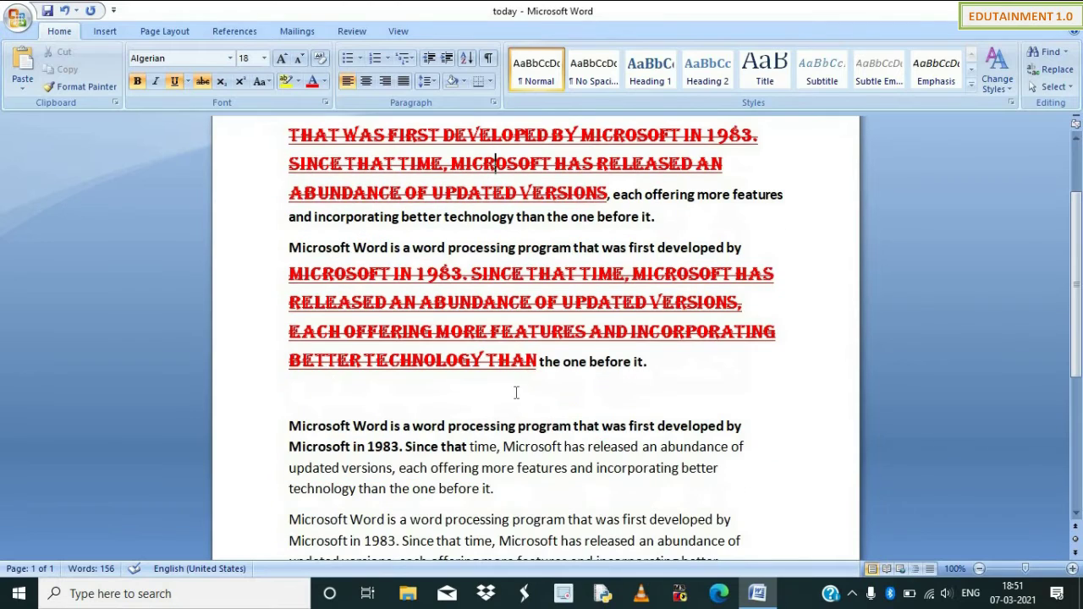
drag(480, 425, 562, 447)
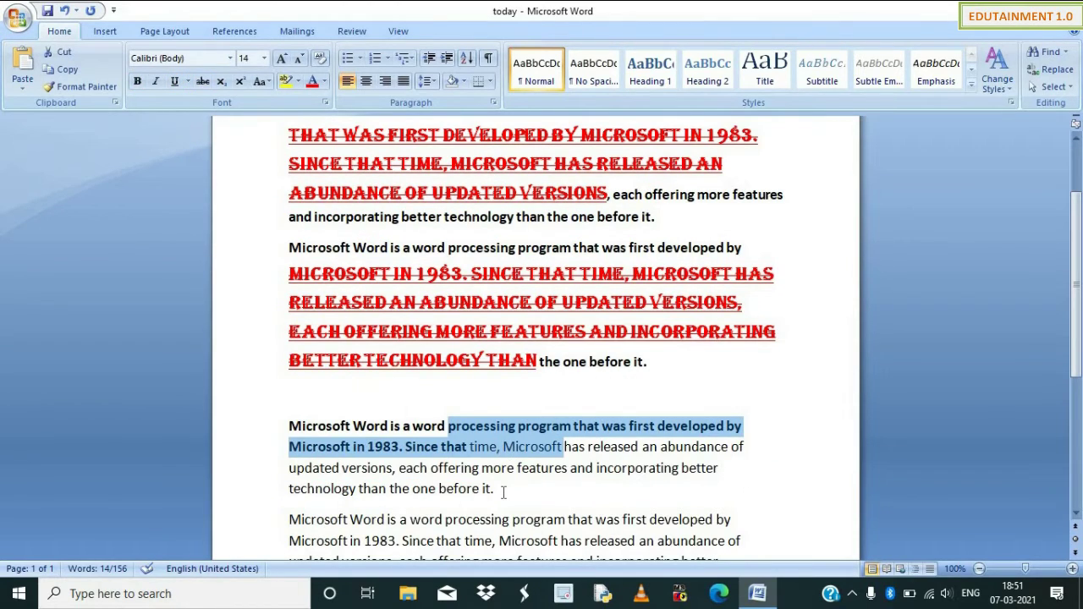
key(ctrl+shift+v)
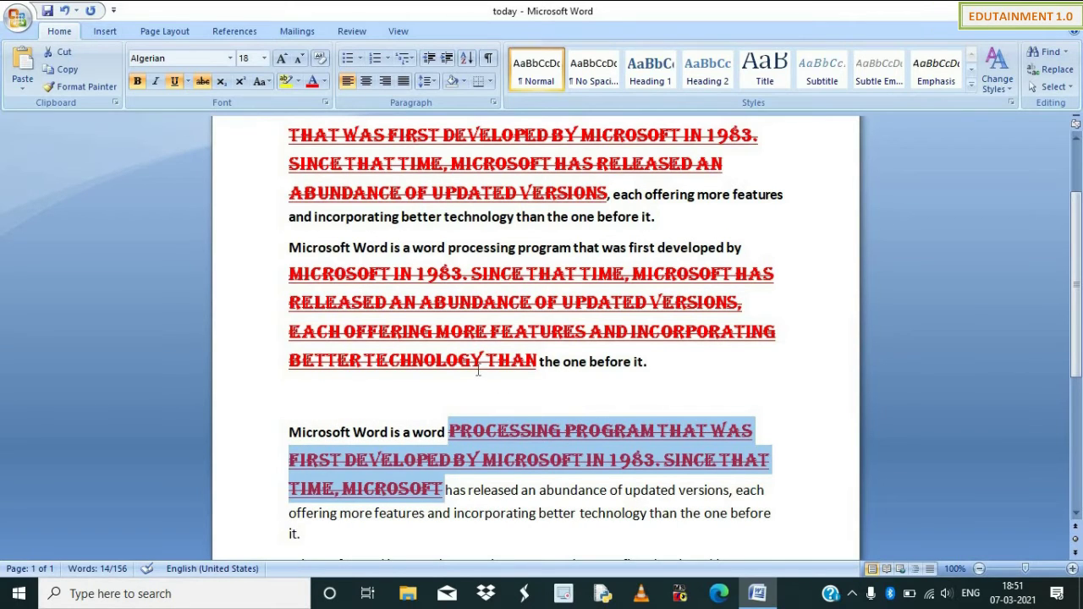
scroll(478, 370, up, 3)
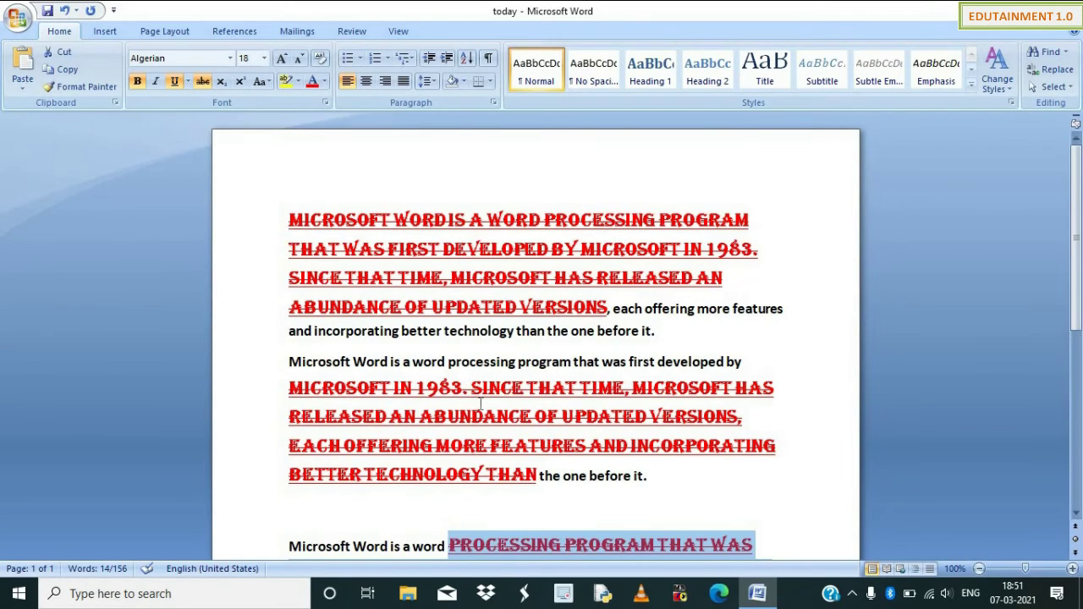
scroll(469, 385, down, 7)
scroll(439, 403, down, 1)
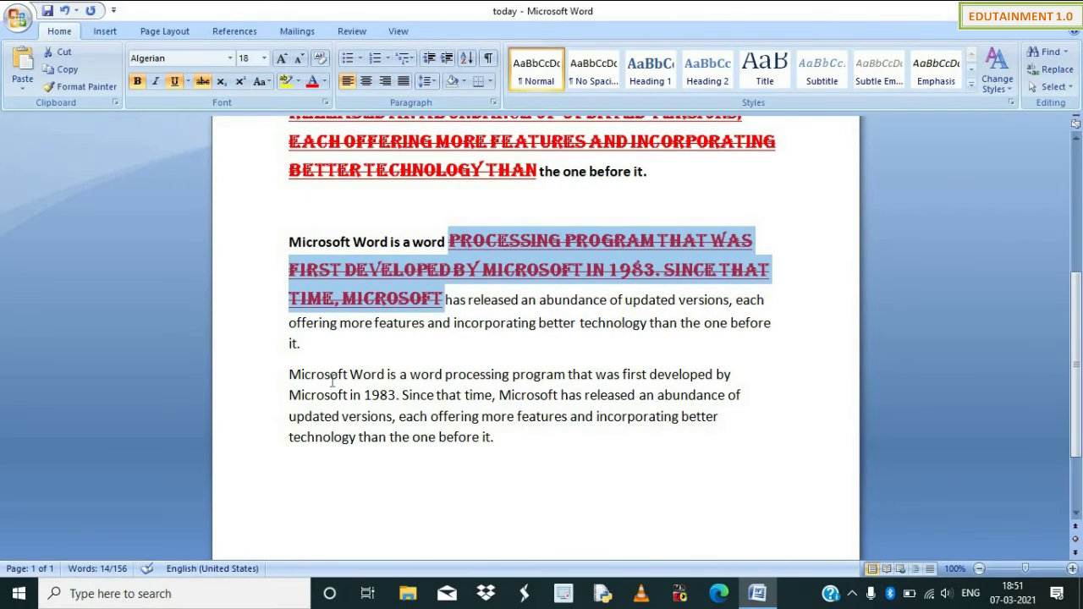
click(324, 374)
Set the last paragraph's opening words, up to 'updated', in Kruti Dev 010.
drag(303, 375, 339, 416)
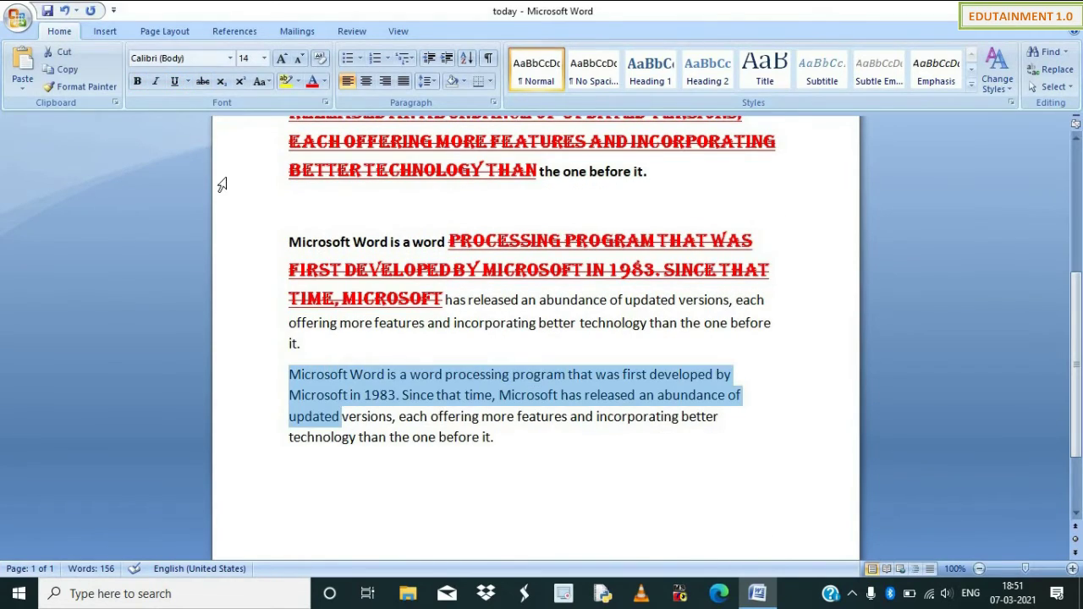
click(229, 58)
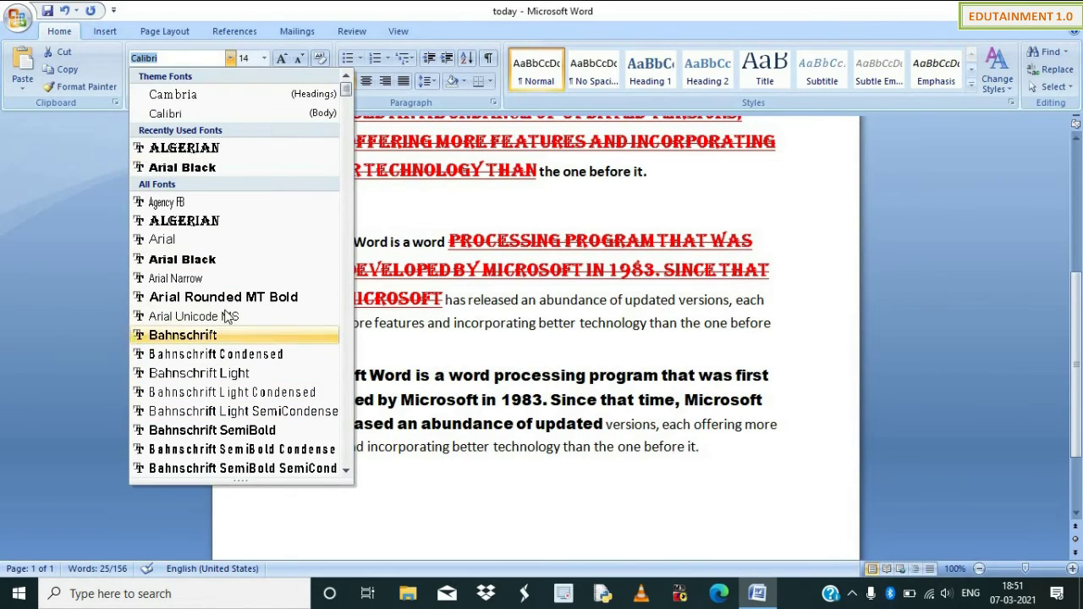
scroll(270, 245, down, 6)
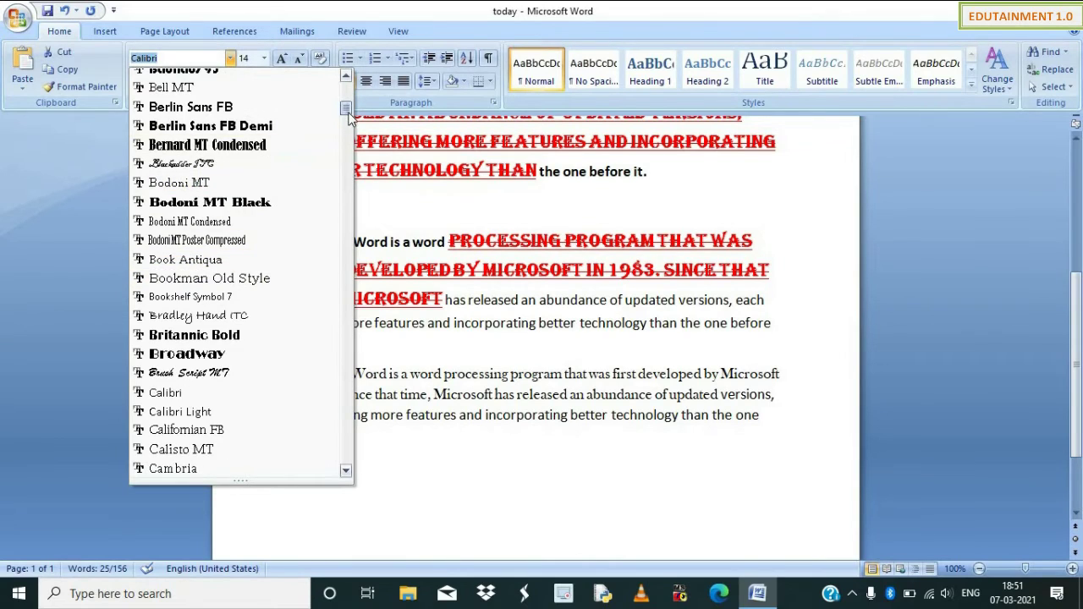
scroll(339, 173, down, 1)
click(342, 174)
drag(333, 185, 333, 188)
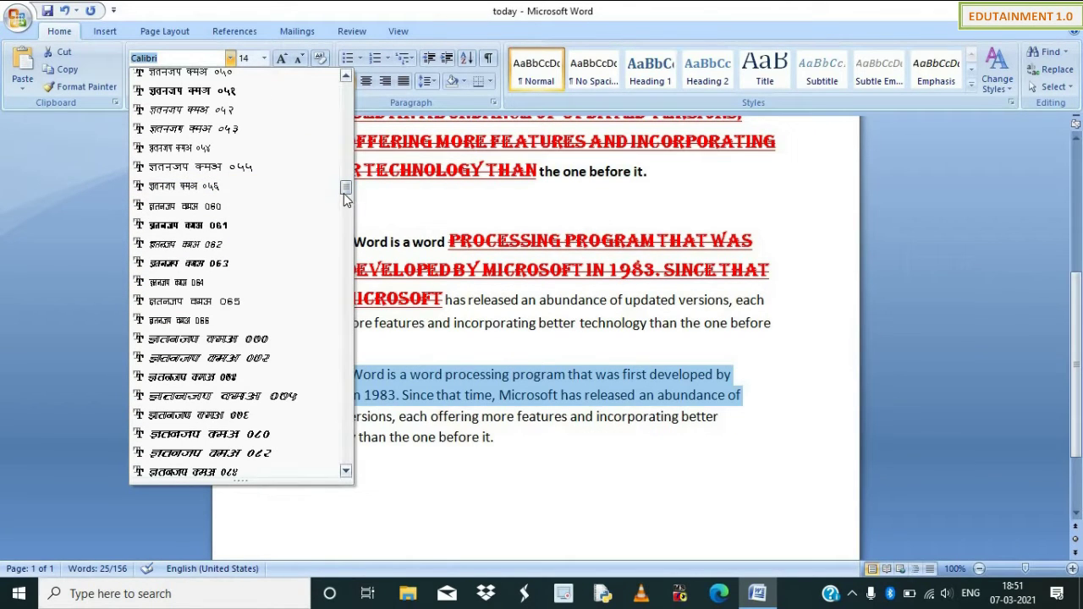
drag(345, 193, 348, 184)
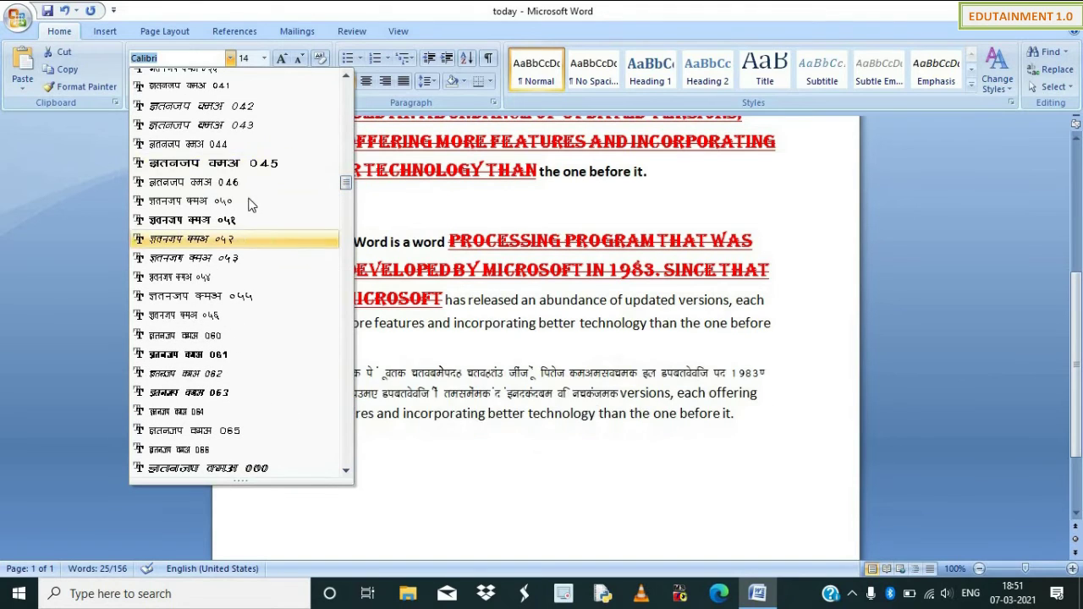
click(191, 60)
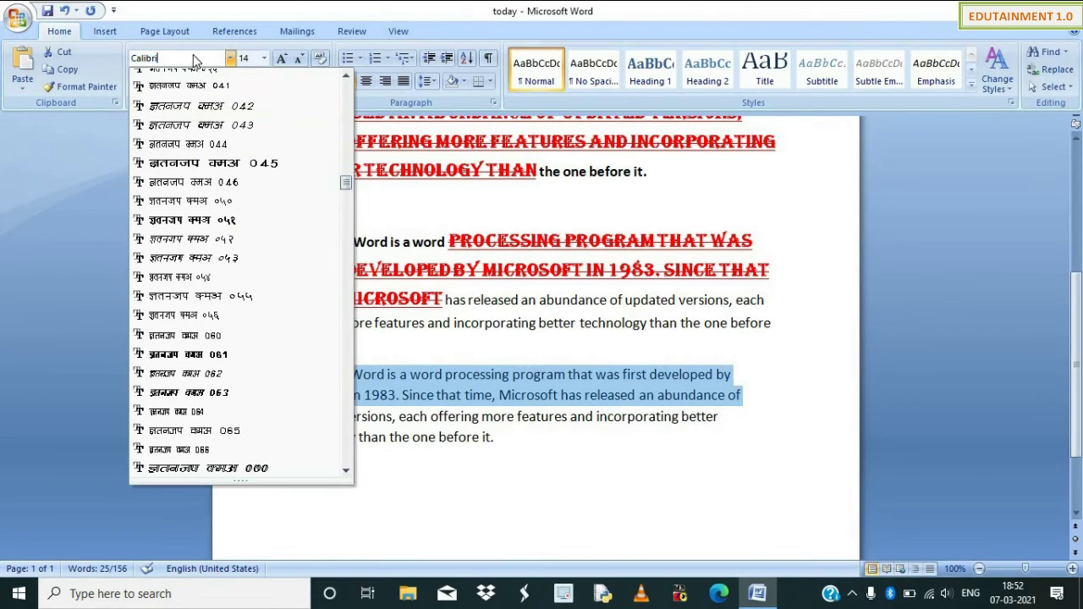
key(BackSpace)
key(BackSpace)
key(BackSpace)
key(BackSpace)
key(BackSpace)
key(BackSpace)
text(Kruti Dev 010)
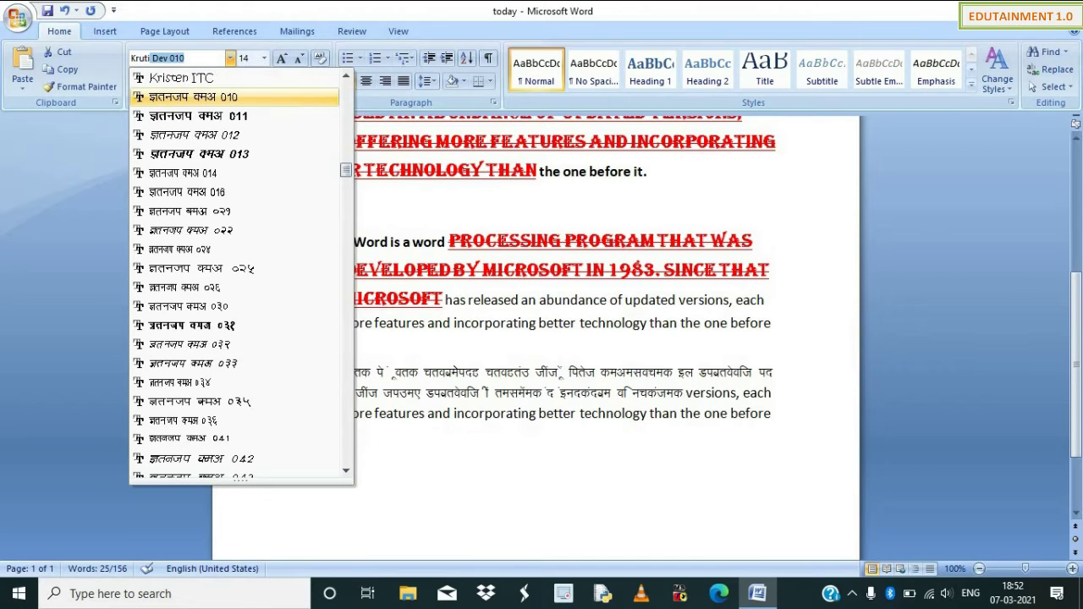
key(Return)
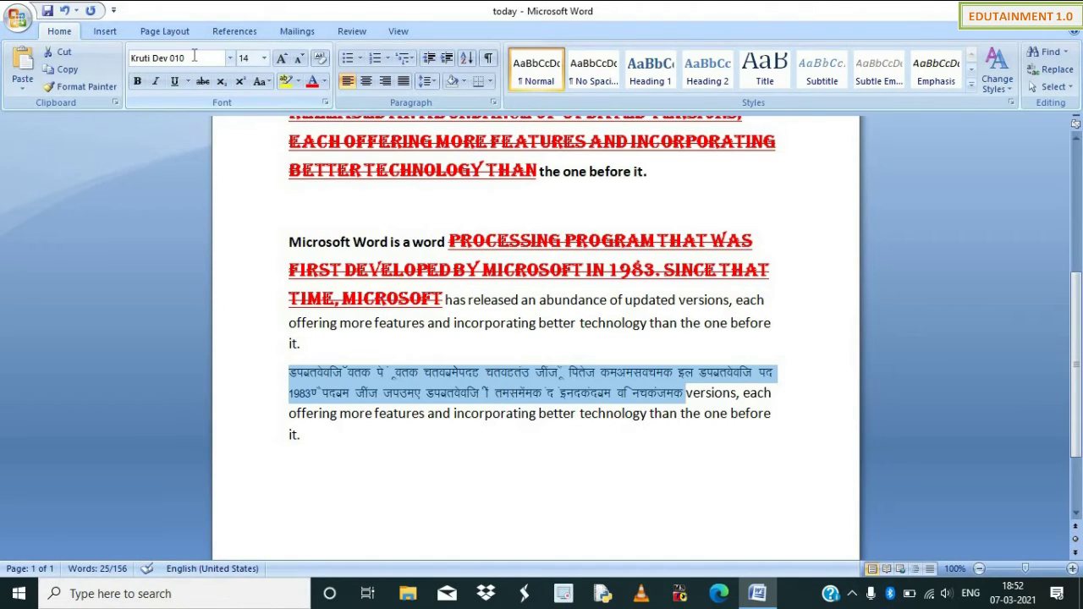
Undo the Kruti Dev 010 font change with Ctrl+Z.
key(ctrl+z)
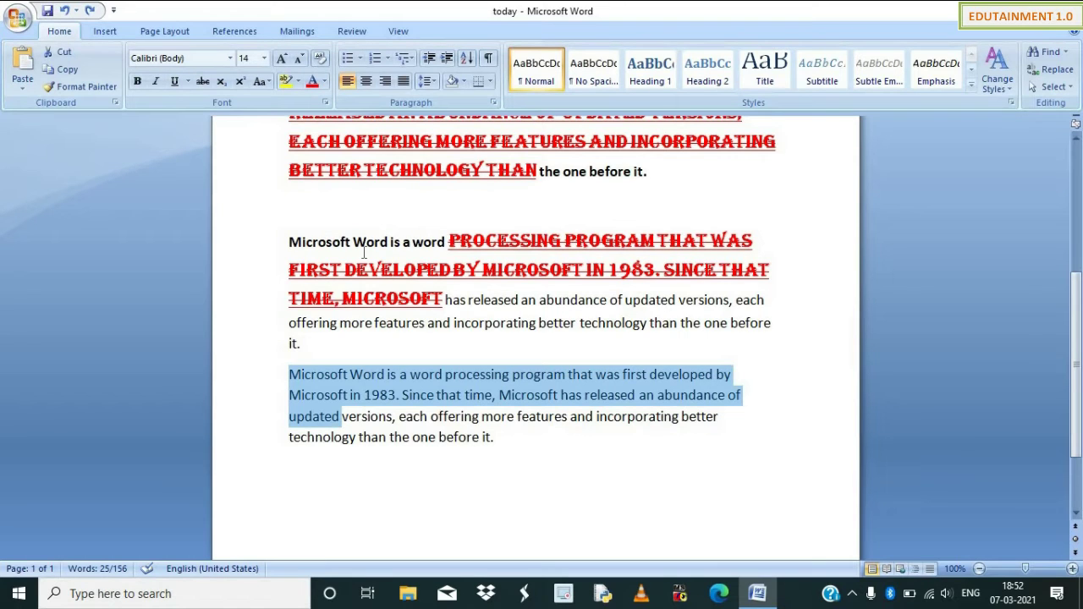
Nudge the last paragraph's opening size up and down with Ctrl+] and Ctrl+[.
key(ctrl+bracketright)
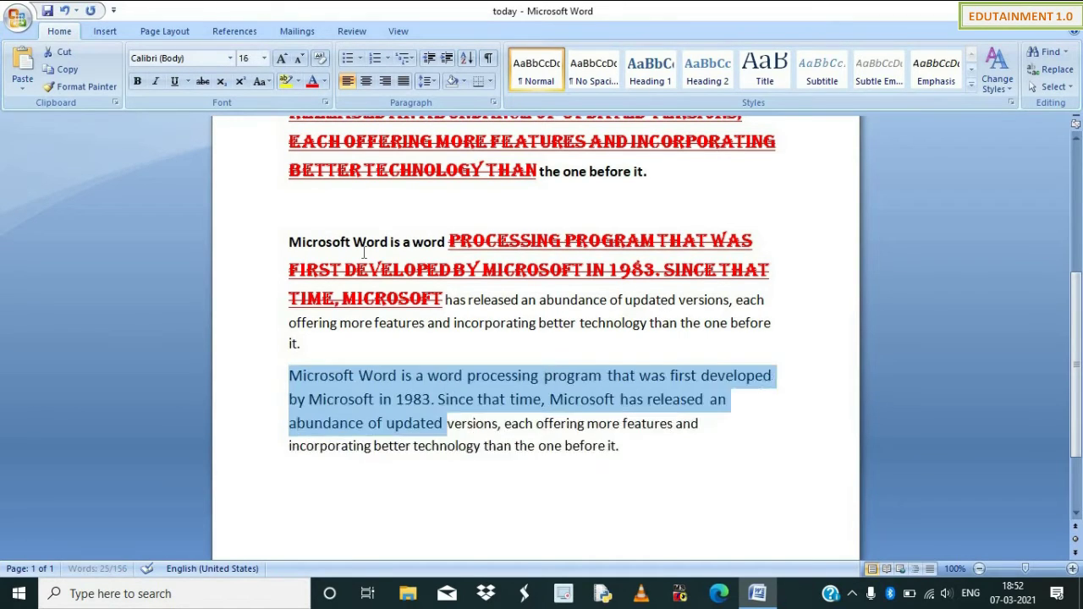
key(ctrl+bracketright)
key(ctrl+bracketright)
key(ctrl+bracketright)
key(ctrl+bracketleft)
key(ctrl+bracketleft)
key(ctrl+bracketleft)
key(ctrl+bracketleft)
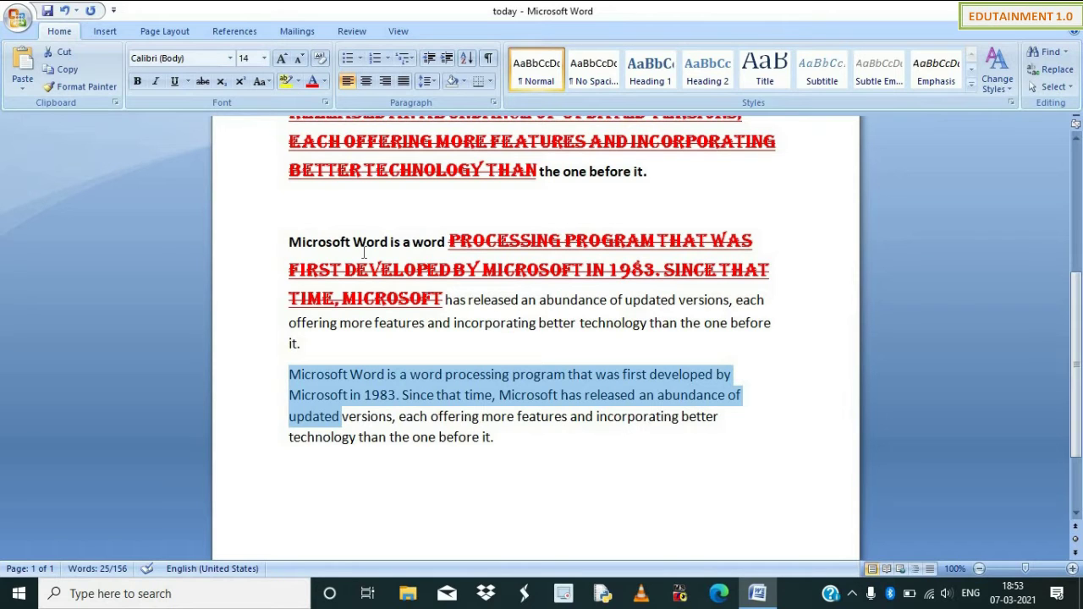
key(ctrl+bracketright)
key(ctrl+bracketright)
key(ctrl+bracketright)
key(ctrl+bracketright)
key(ctrl+bracketleft)
key(ctrl+bracketleft)
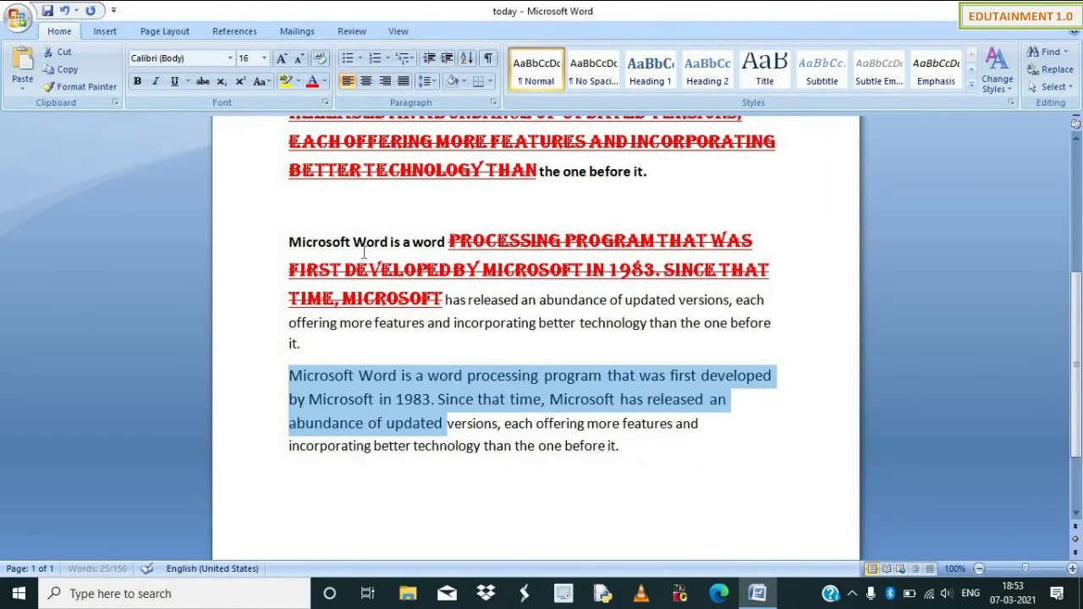
key(ctrl+bracketleft)
key(ctrl+bracketright)
key(ctrl+bracketright)
key(ctrl+bracketright)
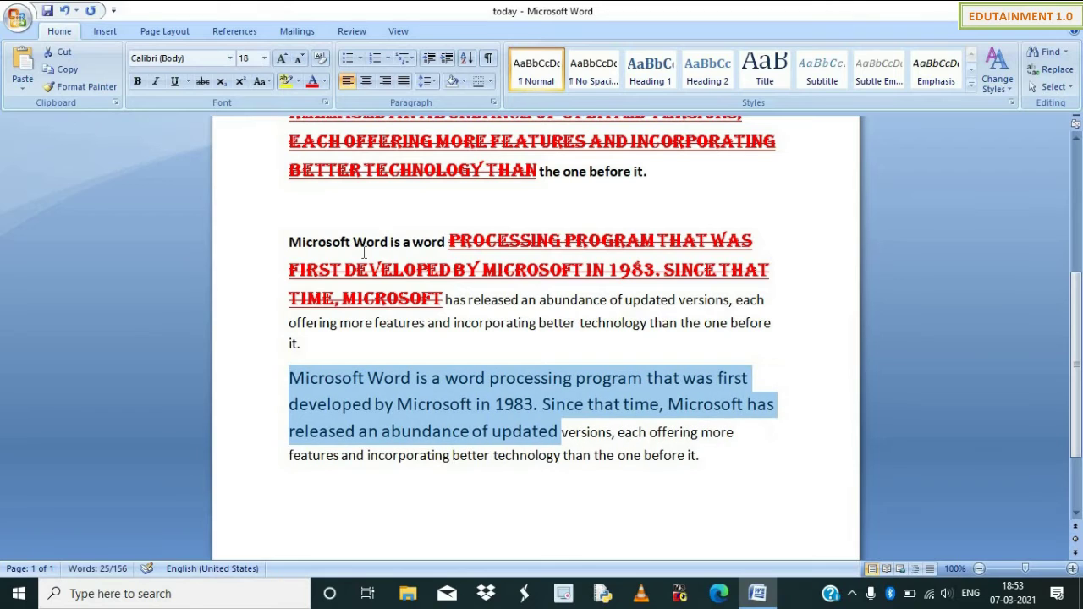
Grow the opening twice with Grow Font, shrink it three steps, and select the upper paragraph.
click(282, 61)
click(281, 61)
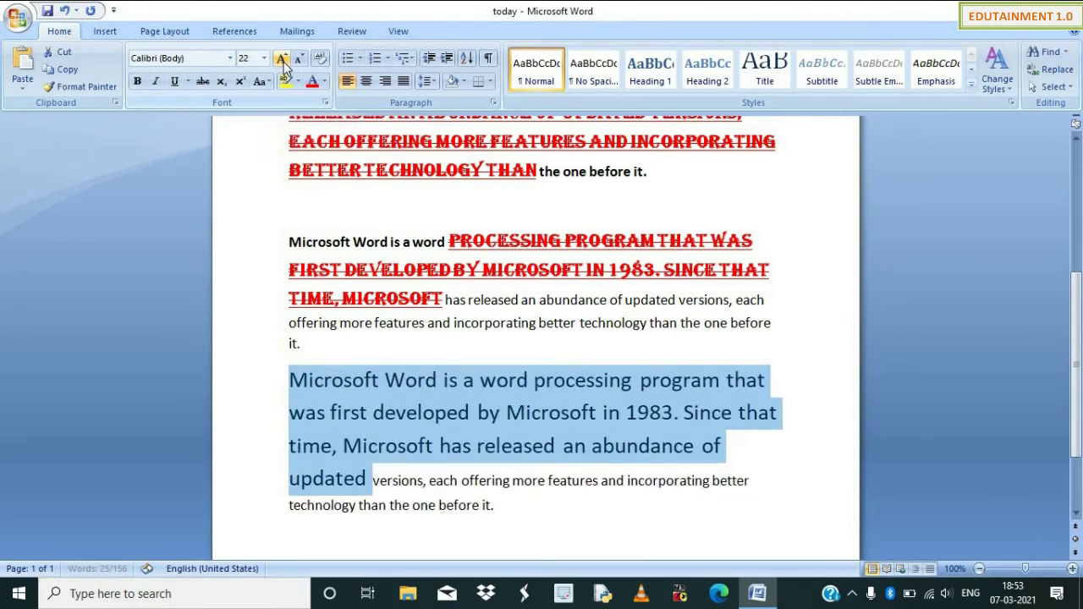
click(281, 61)
click(281, 61)
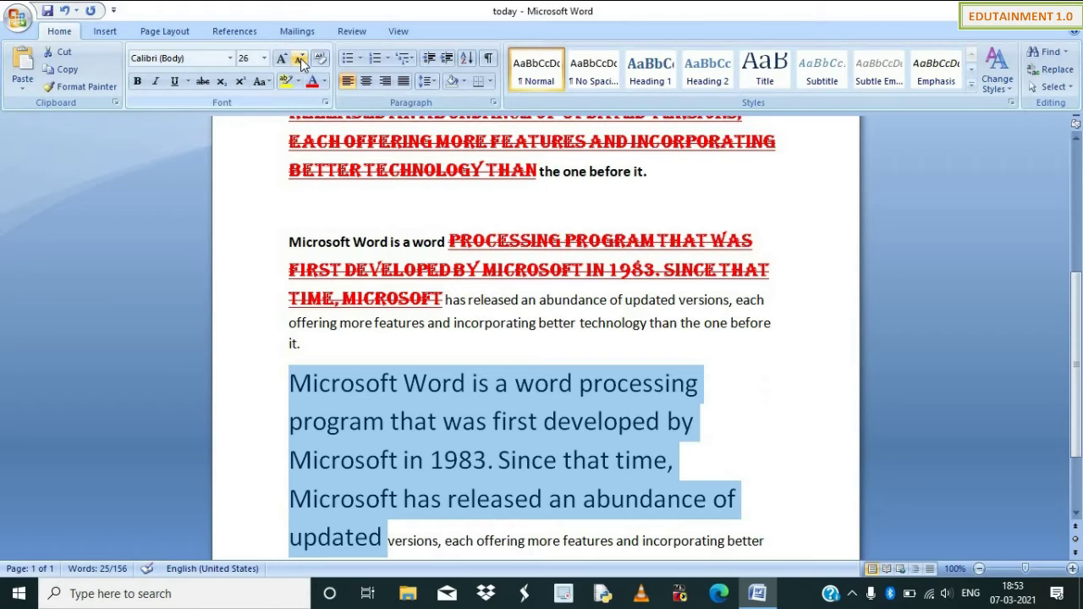
click(300, 60)
click(300, 59)
click(300, 59)
click(300, 60)
click(300, 59)
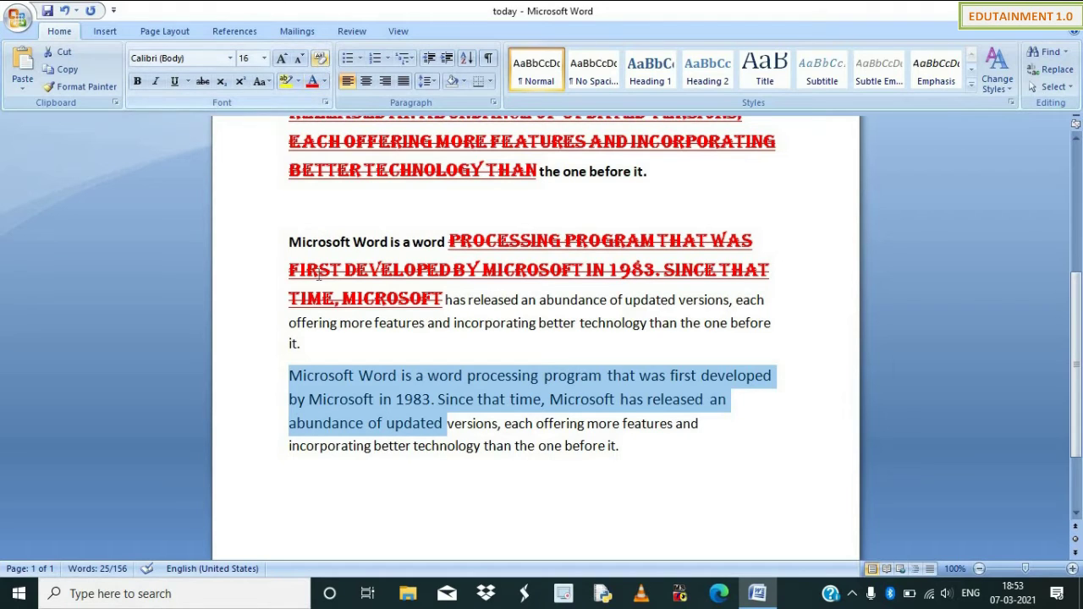
drag(305, 345, 288, 239)
Clear the upper paragraph's formatting, grow it to 20 pt, and bold all but a middle stretch.
click(320, 58)
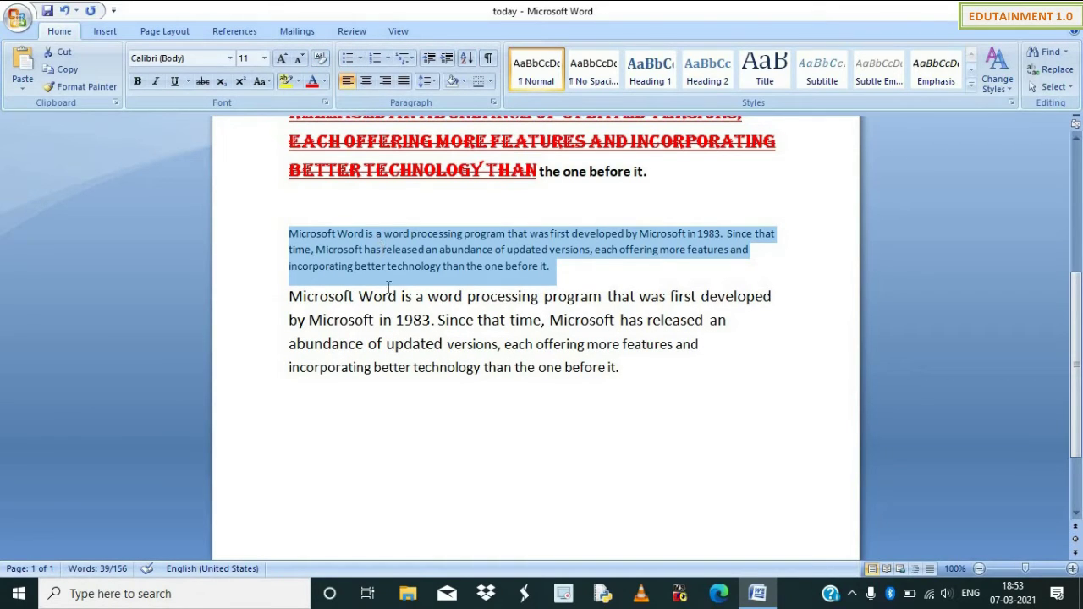
key(ctrl+shift+period)
key(ctrl+shift+period)
key(ctrl+shift+period)
key(ctrl+shift+period)
key(ctrl+shift+period)
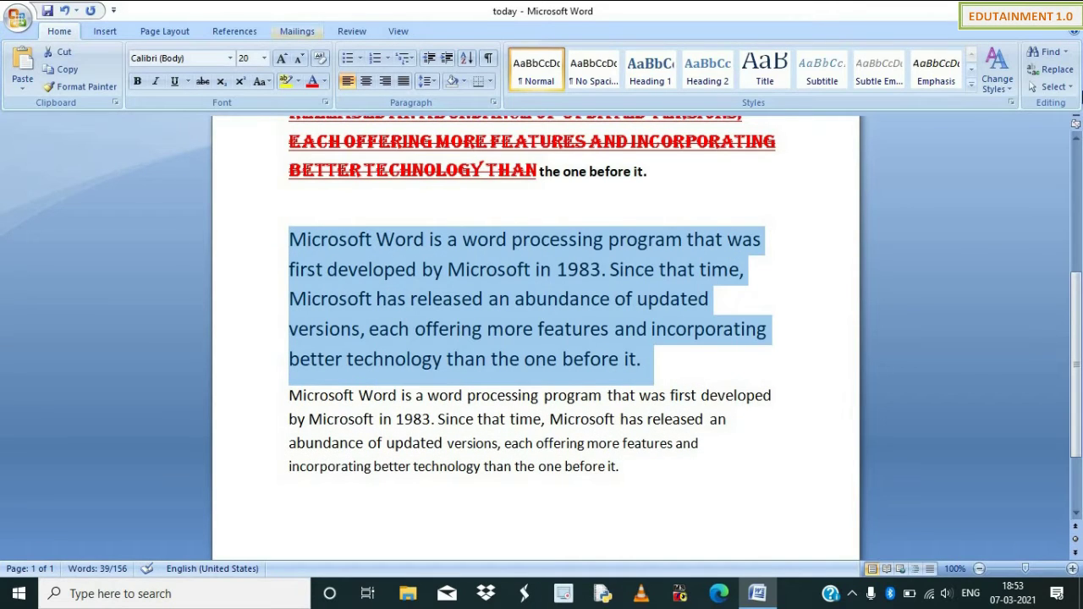
click(137, 80)
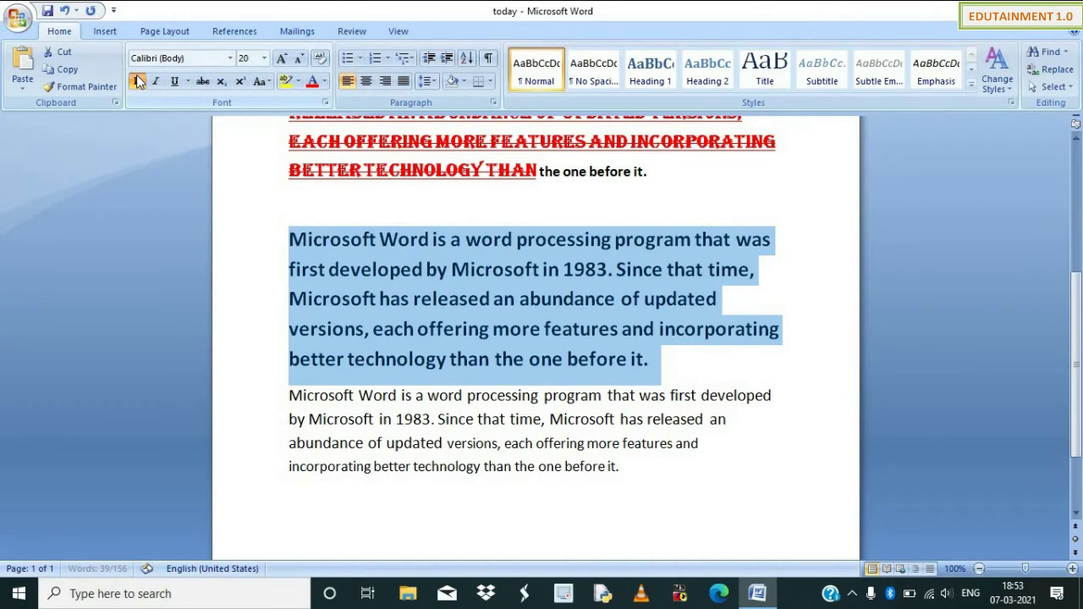
click(470, 361)
drag(436, 298, 468, 330)
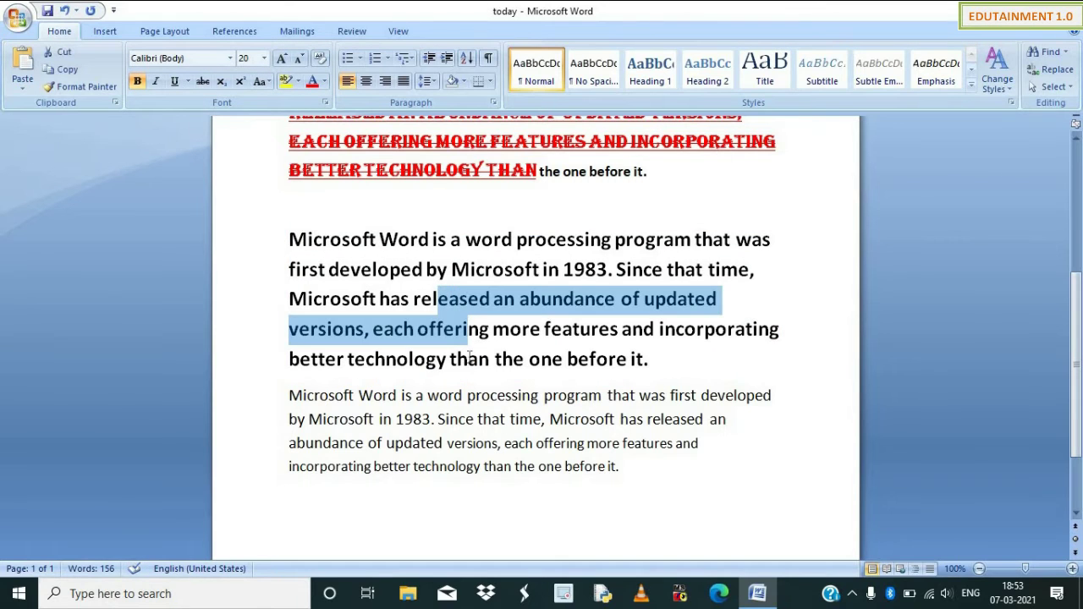
click(142, 87)
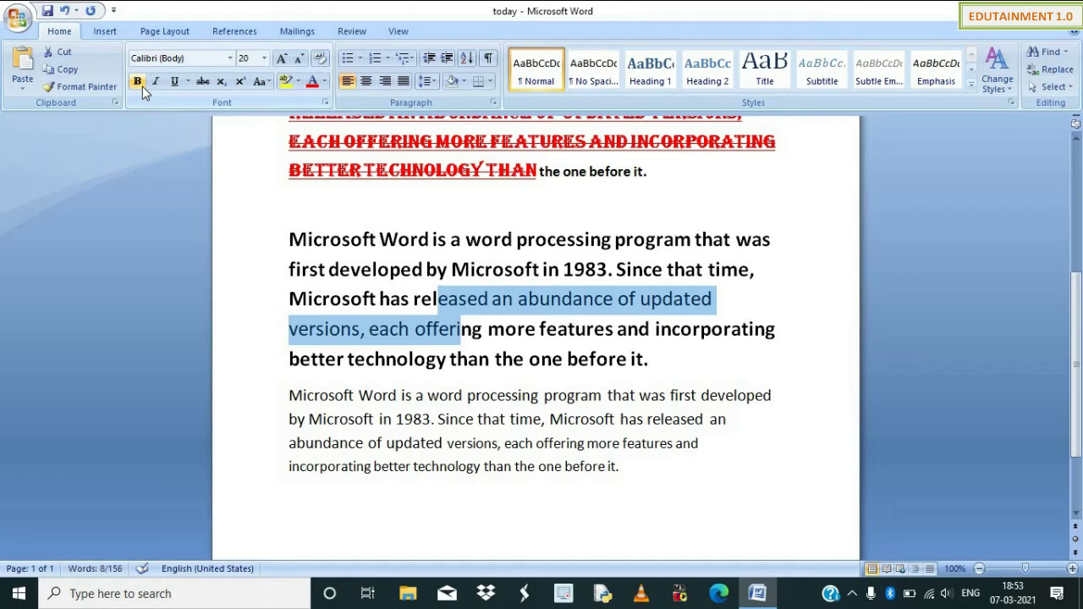
Make the whole upper paragraph italic and underlined.
click(306, 267)
drag(289, 239, 311, 247)
click(645, 364)
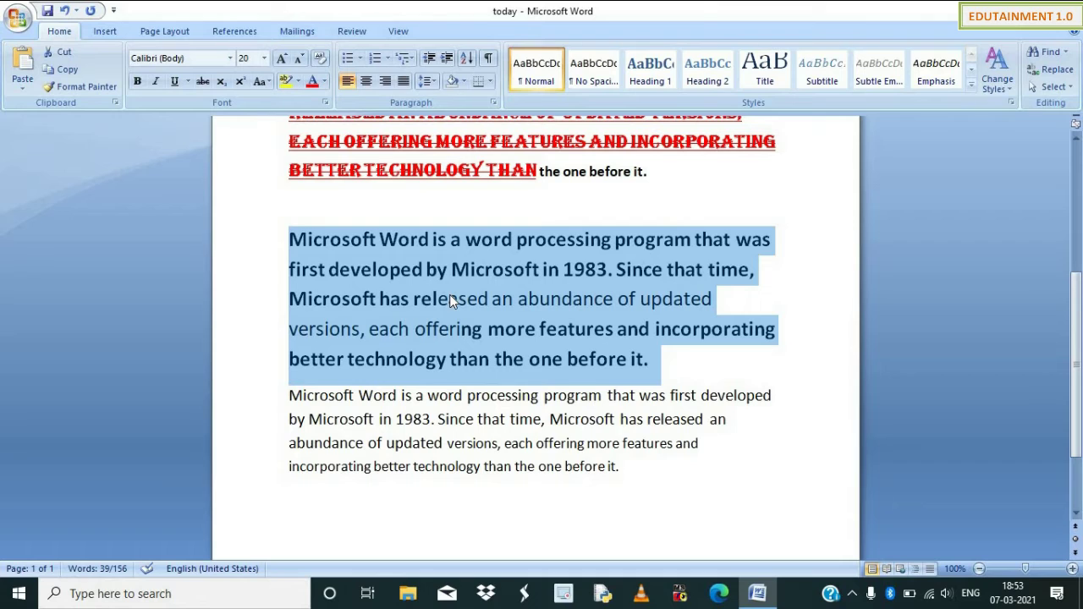
click(156, 81)
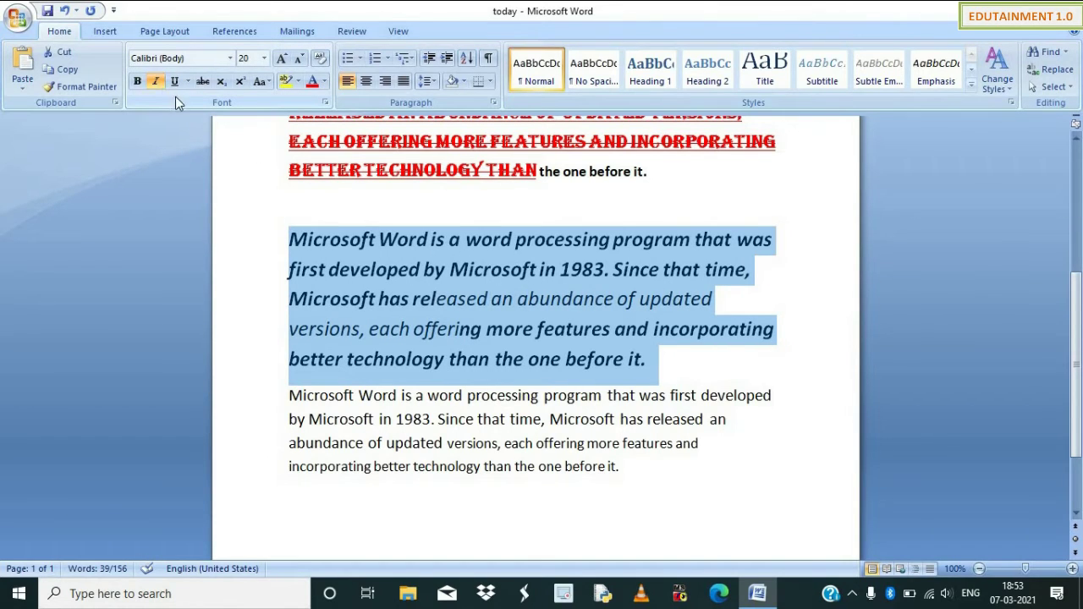
click(174, 81)
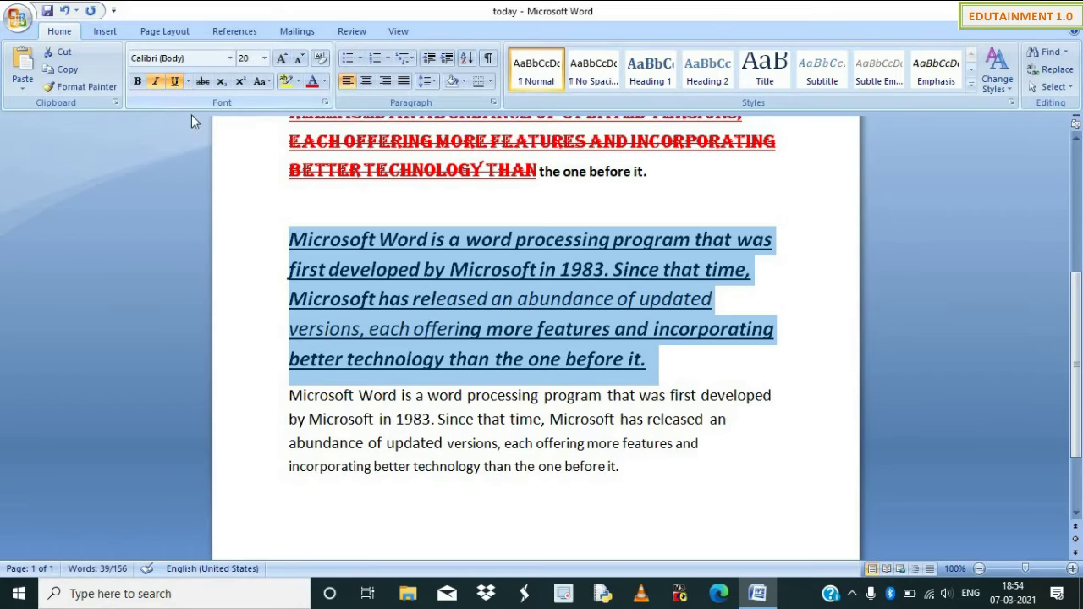
click(190, 86)
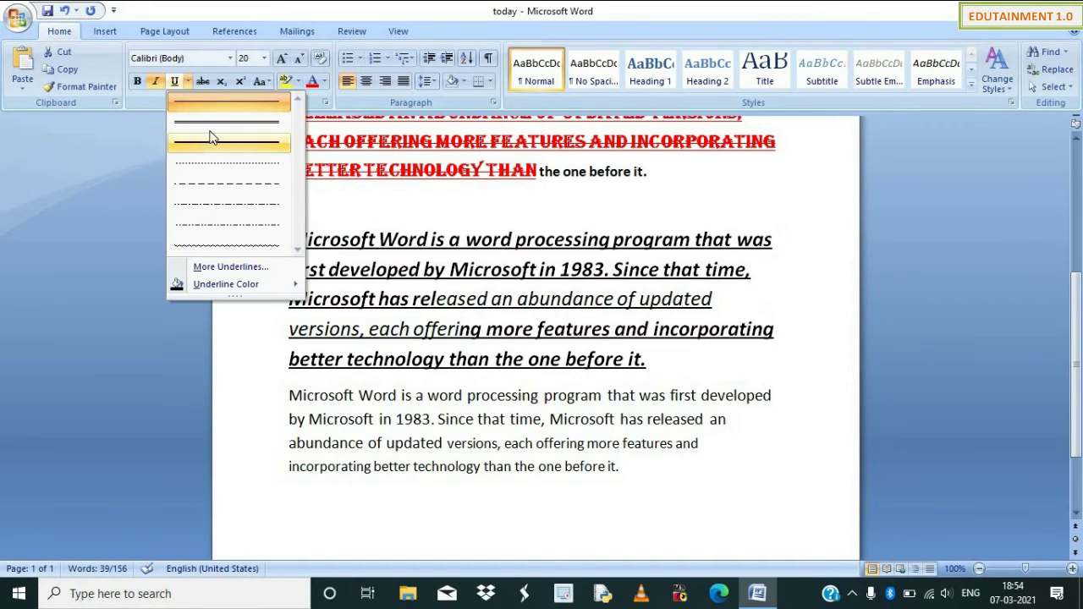
Double-underline the paragraph and look at the More Underlines options, closing them unchanged.
click(214, 123)
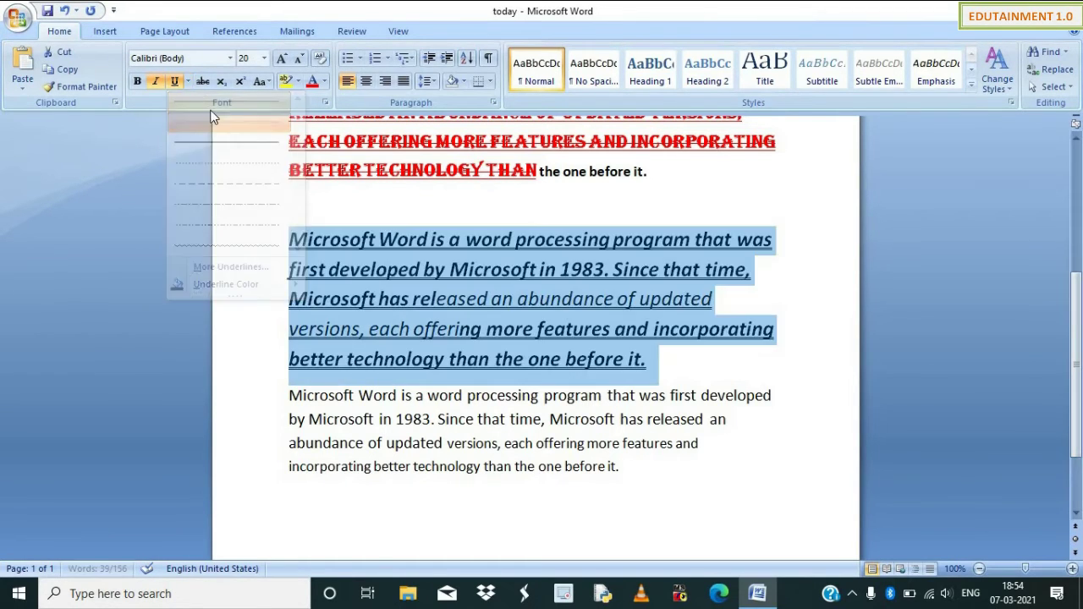
click(187, 83)
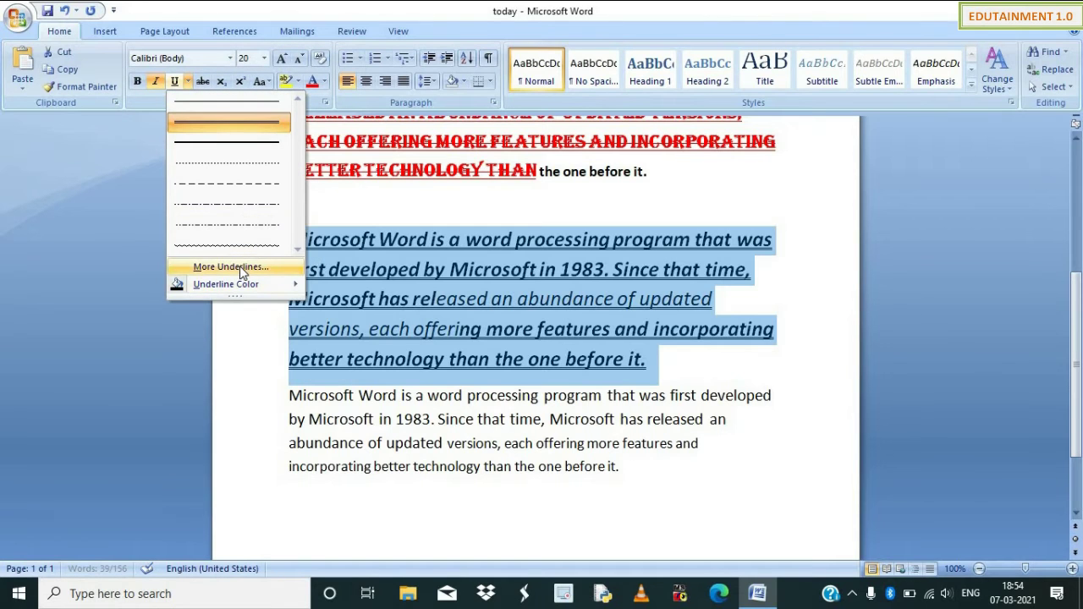
click(237, 267)
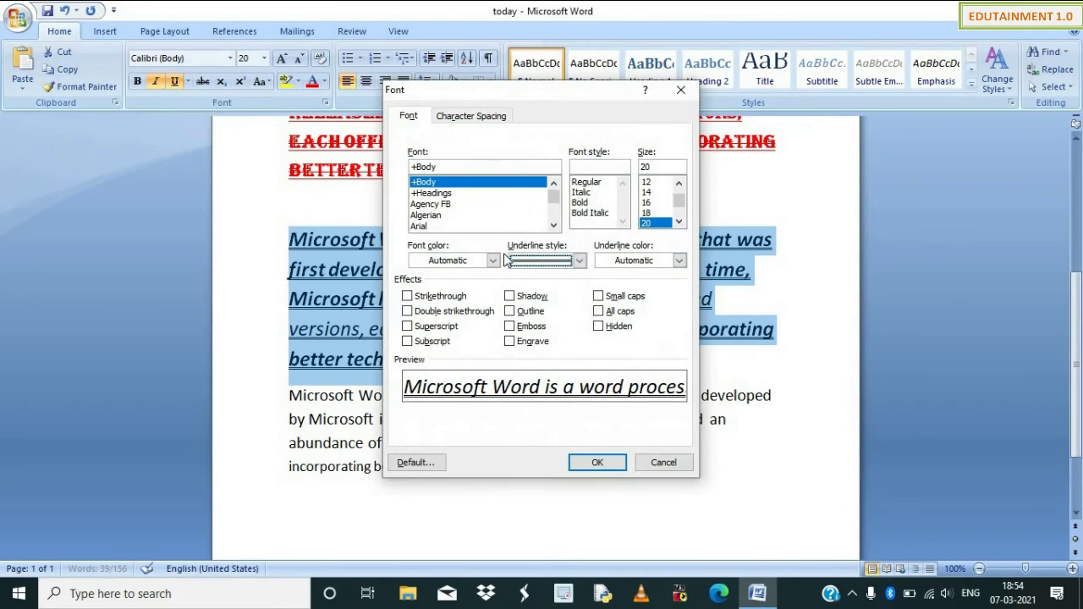
click(663, 462)
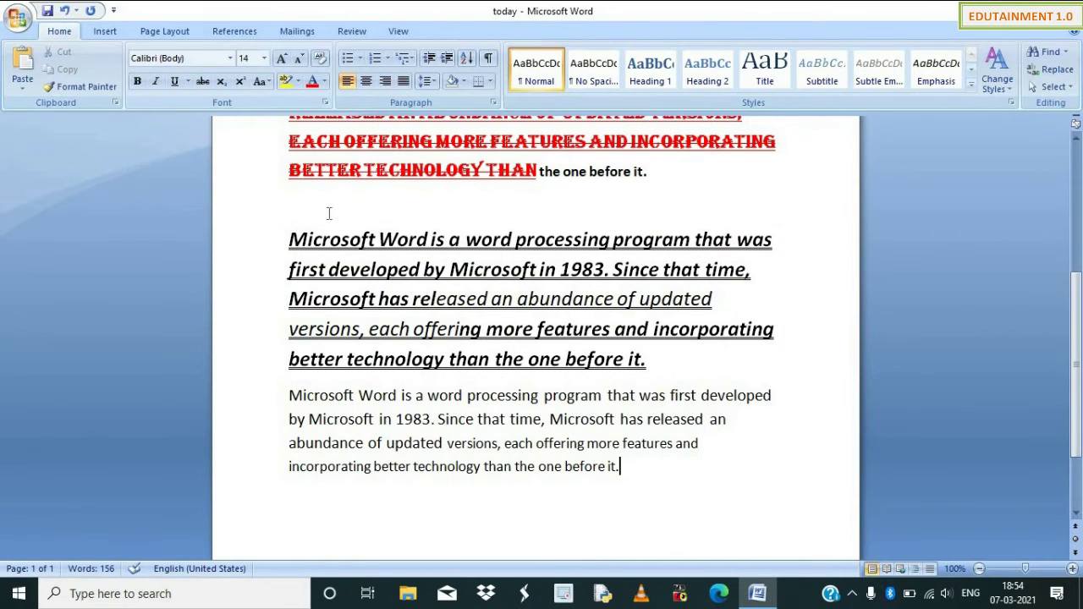
Give the opening words through 'each offering' a green dotted underline.
drag(290, 237, 485, 330)
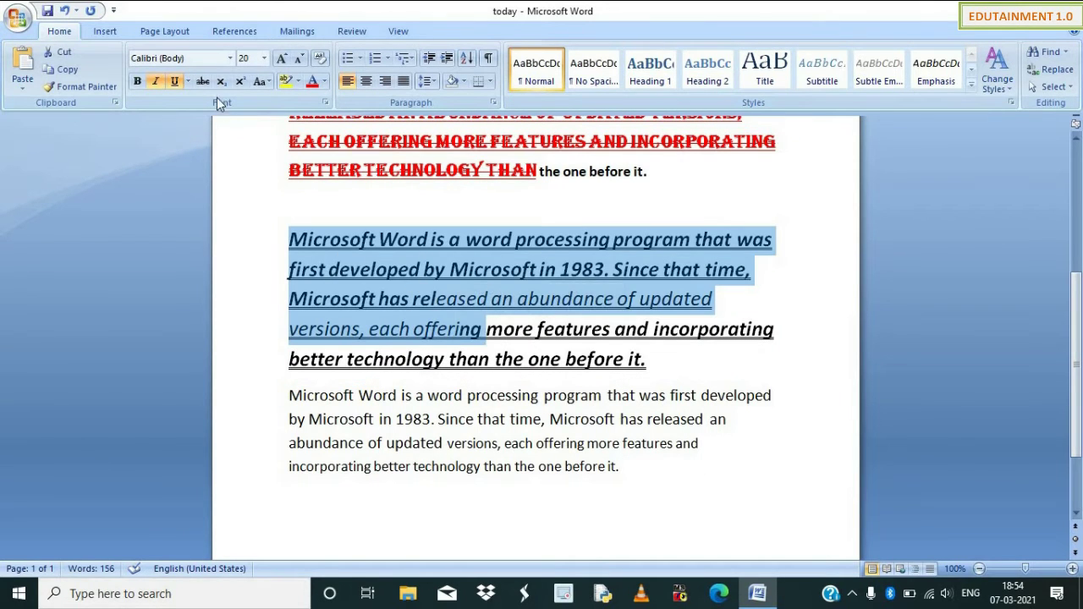
click(188, 81)
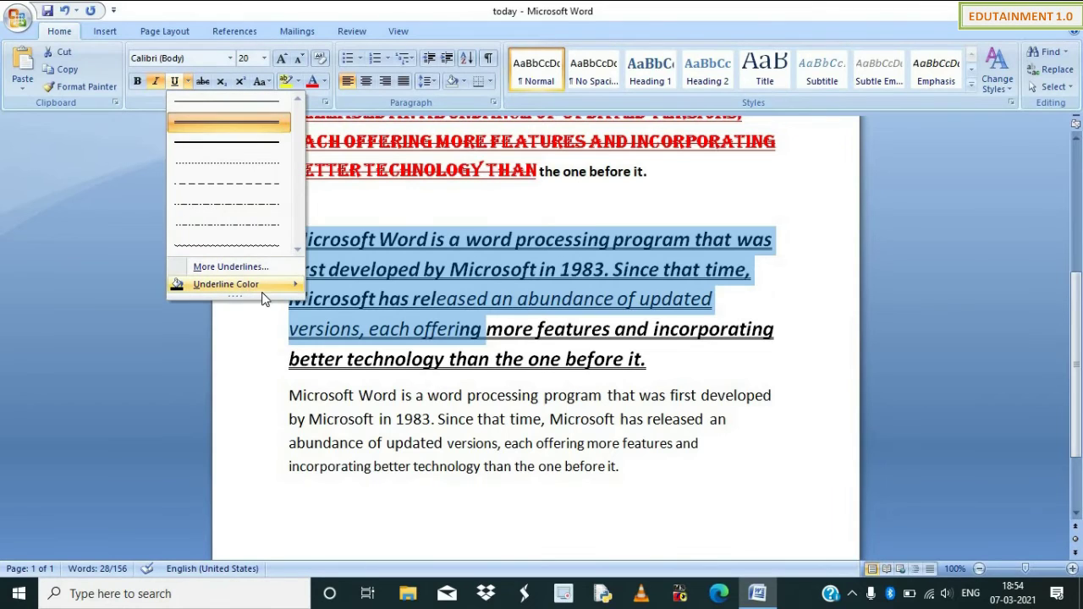
mouse_move(268, 285)
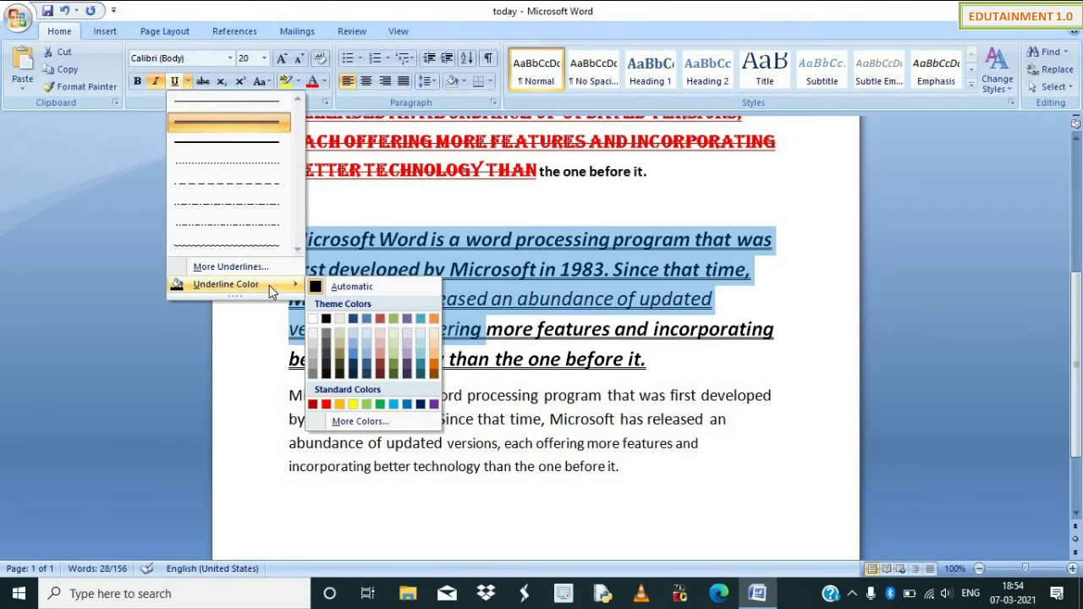
click(379, 404)
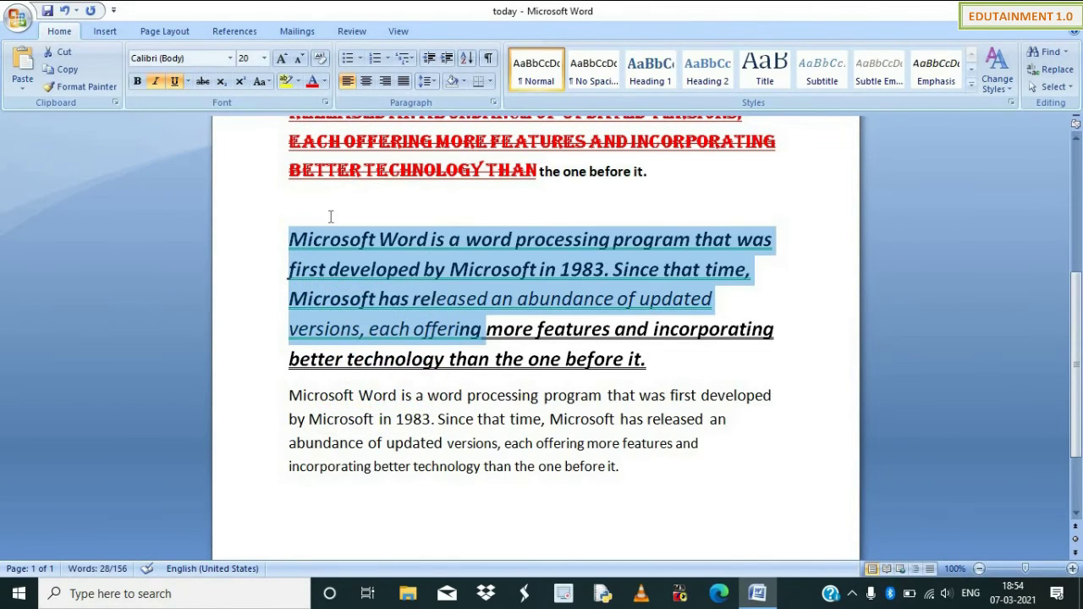
click(188, 81)
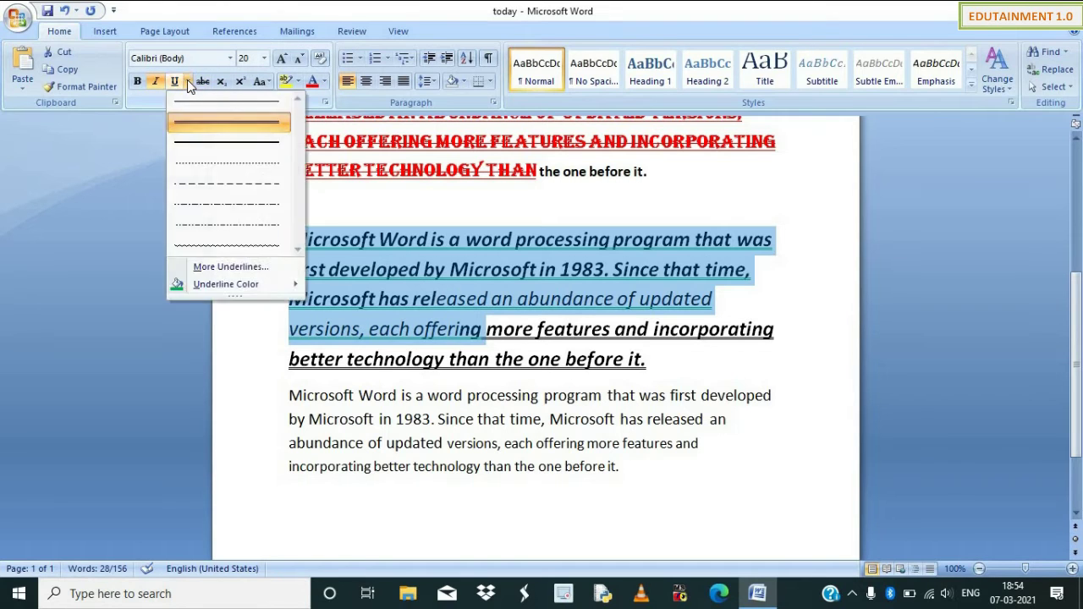
click(188, 81)
click(187, 82)
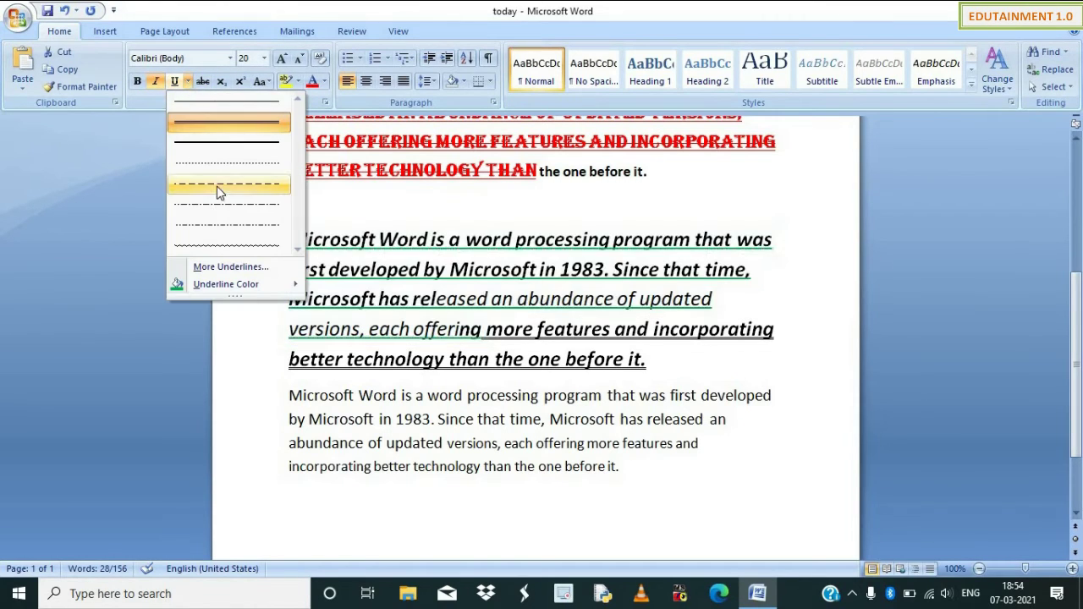
click(235, 171)
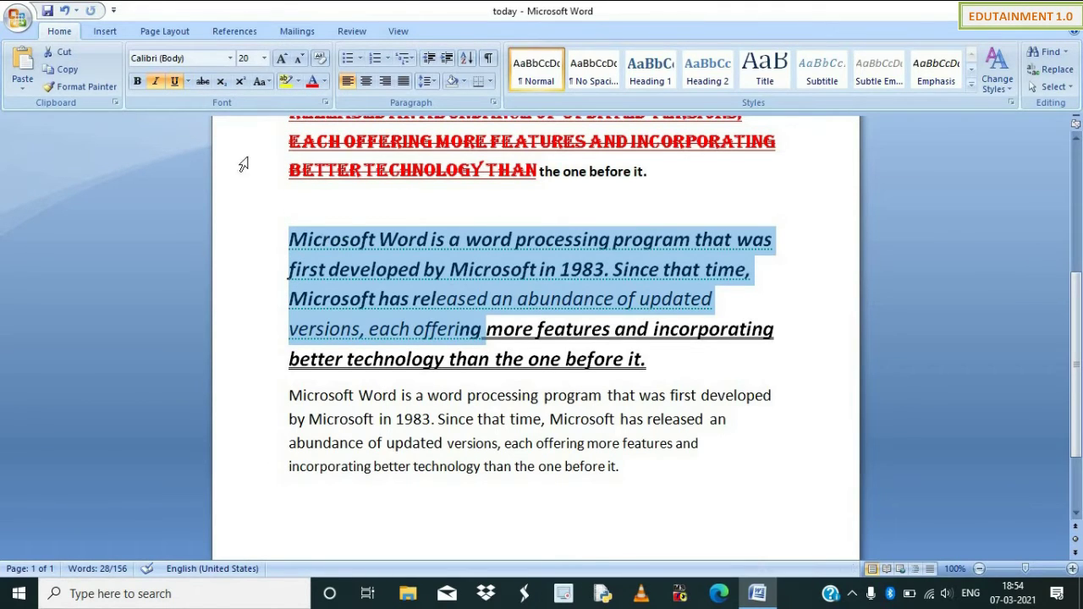
Strike through the underlined passage, then type 'Rs 100' and 'Rs 89' on separate lines below.
click(203, 81)
click(501, 419)
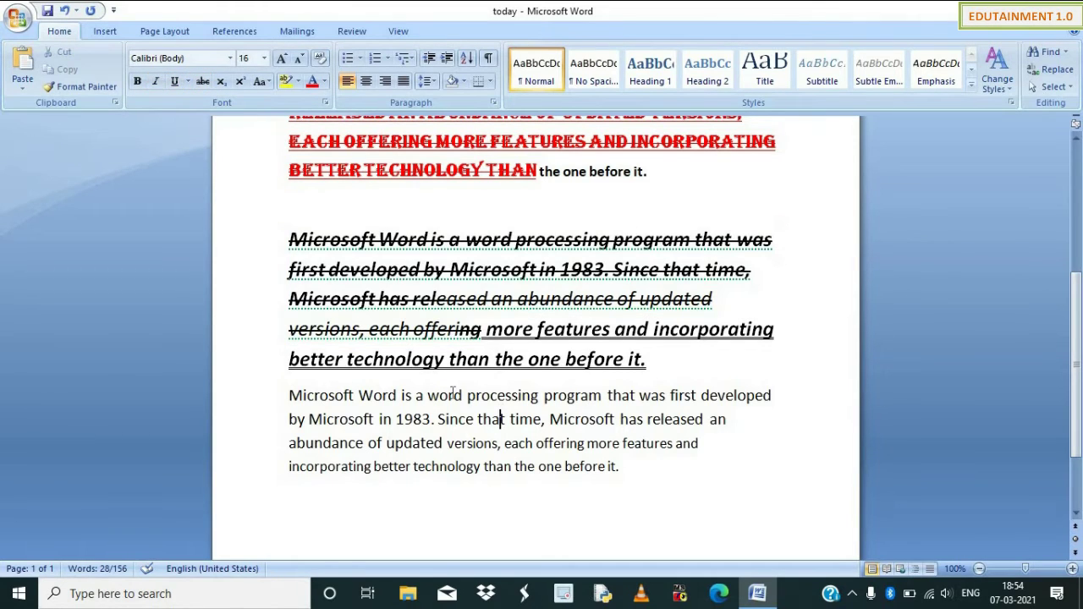
double_click(651, 506)
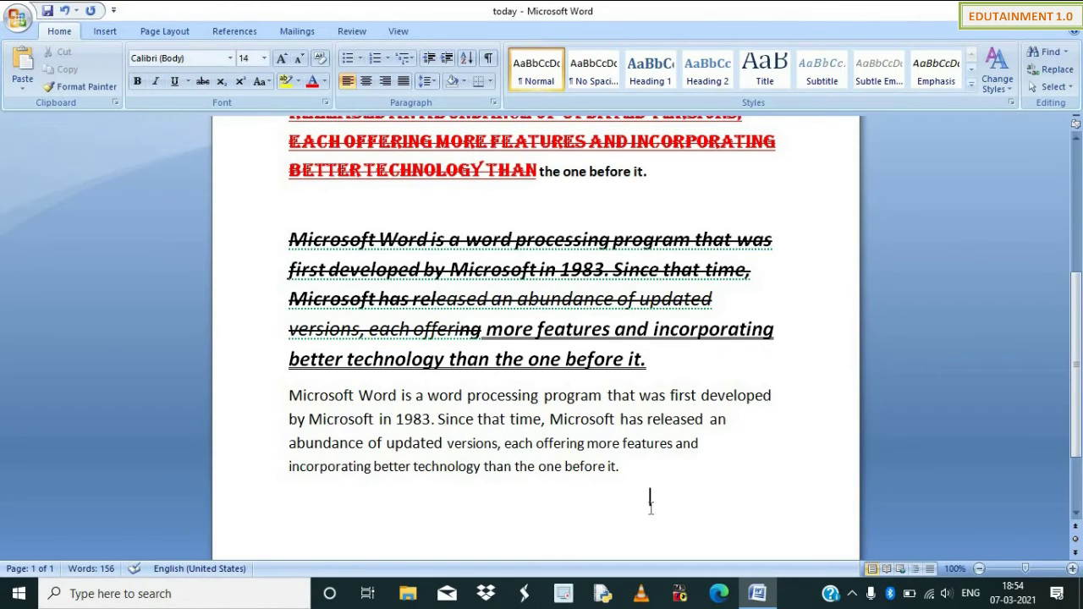
key(Return)
text(Rs 100)
key(Return)
text(Rs)
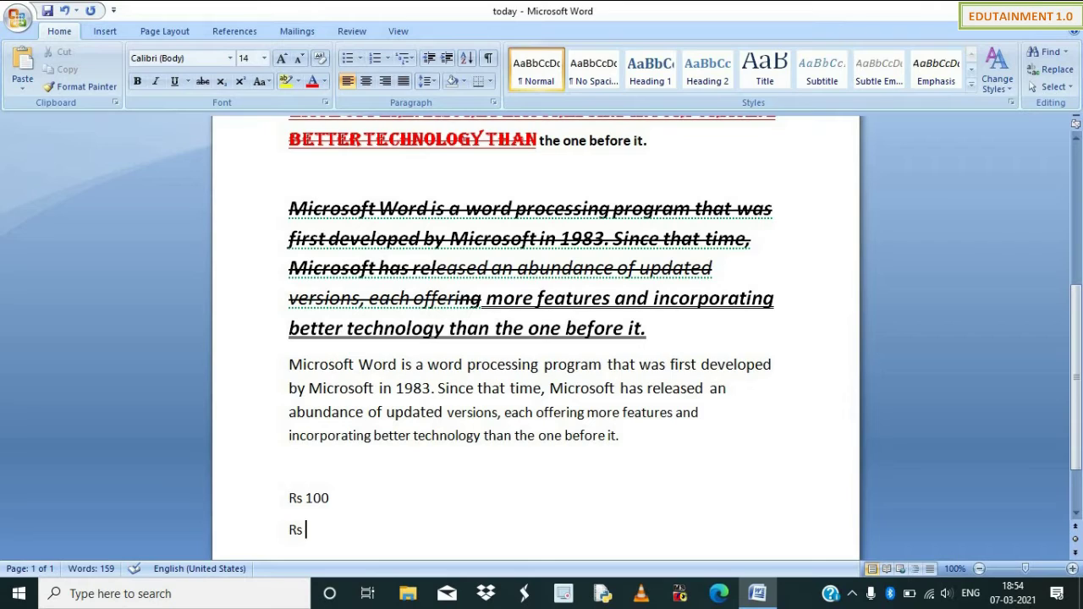
text( 89)
Strike through the '100' in the 'Rs 100' line.
key(Up)
key(End)
key(shift+Left)
key(shift+Left)
key(shift+Left)
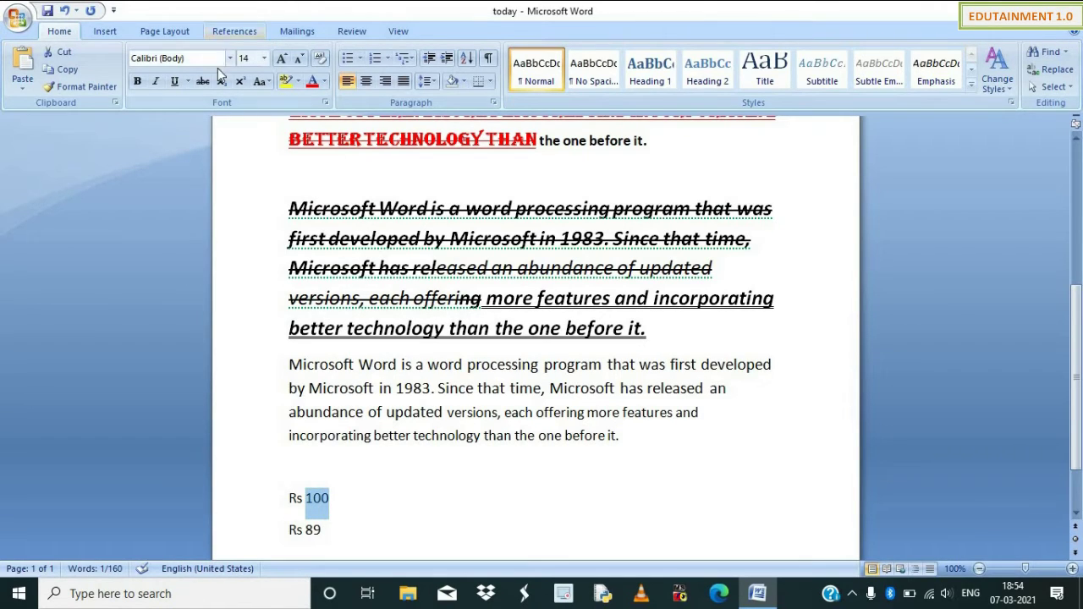
click(206, 82)
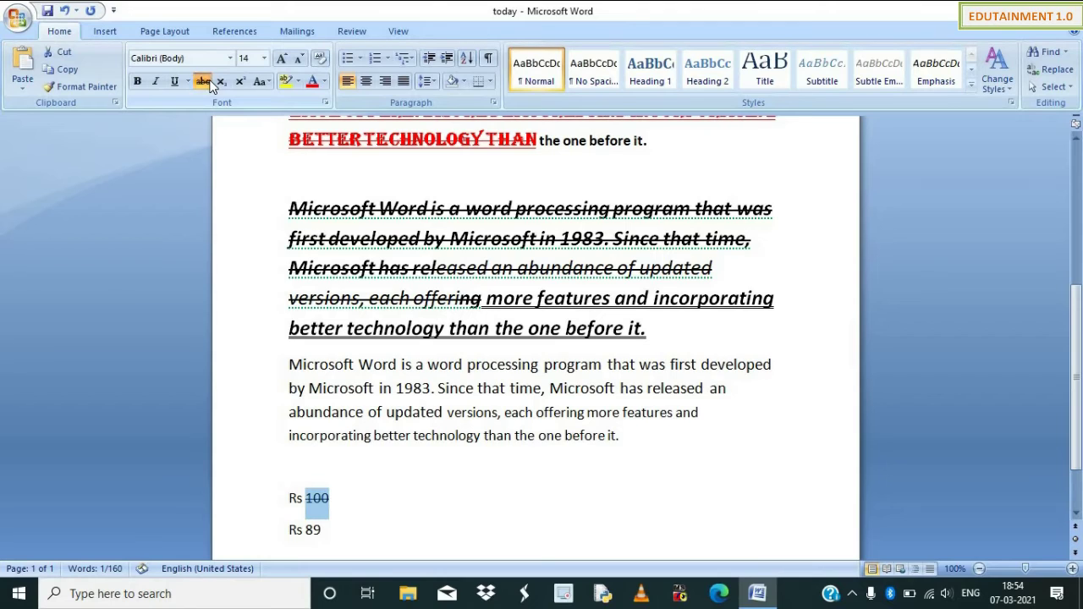
Insert a page break after the 'Rs 89' line with Ctrl+Enter.
scroll(368, 503, down, 1)
click(363, 466)
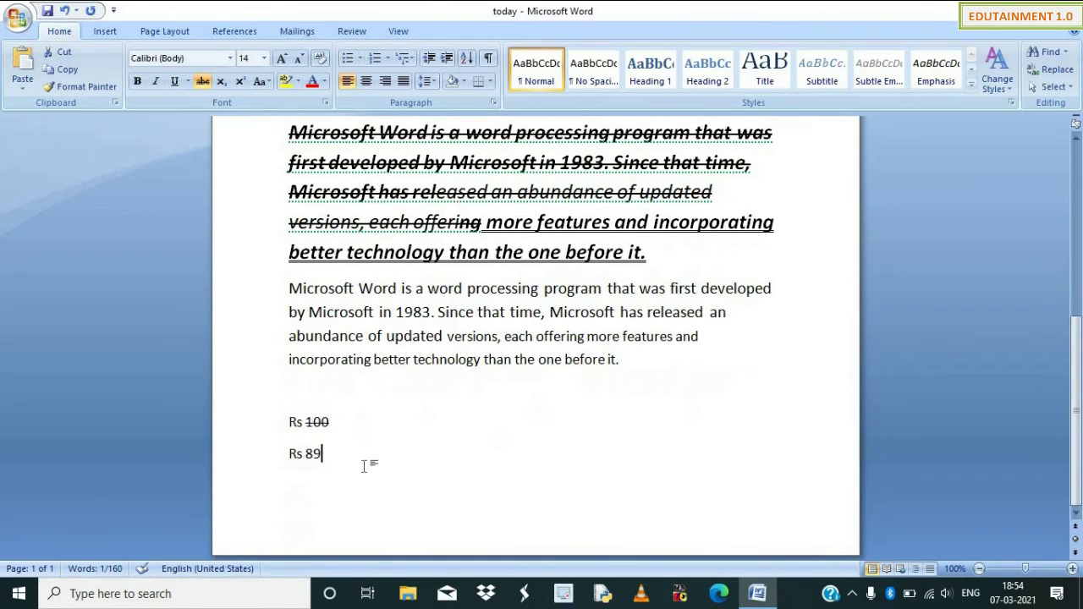
scroll(387, 459, down, 2)
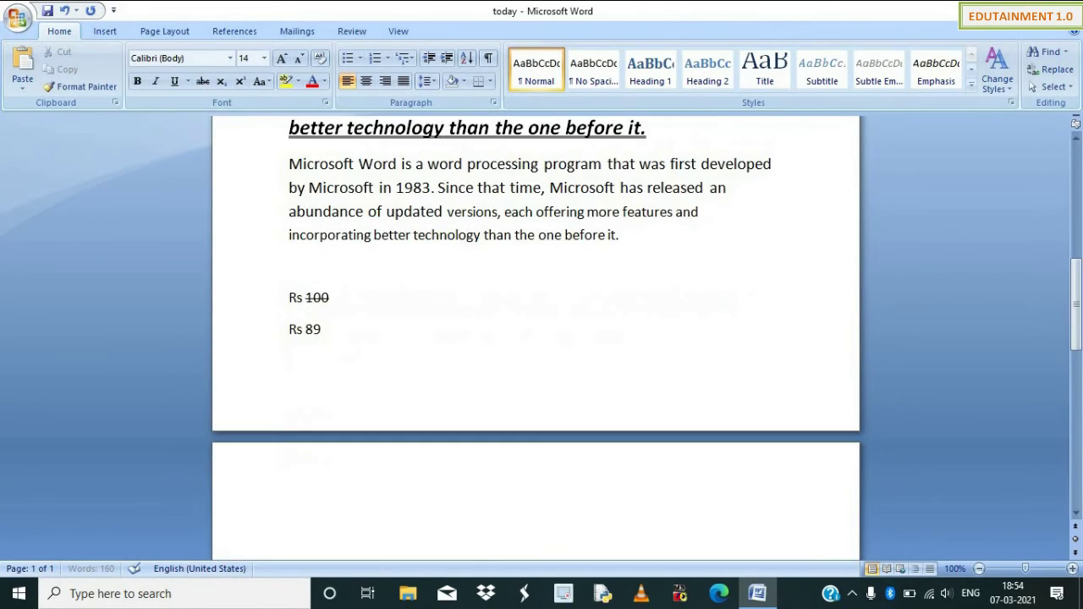
key(ctrl+Return)
Type 'H20' on the new page and enlarge it to size 26.
text(H20)
key(shift+Left)
key(shift+Home)
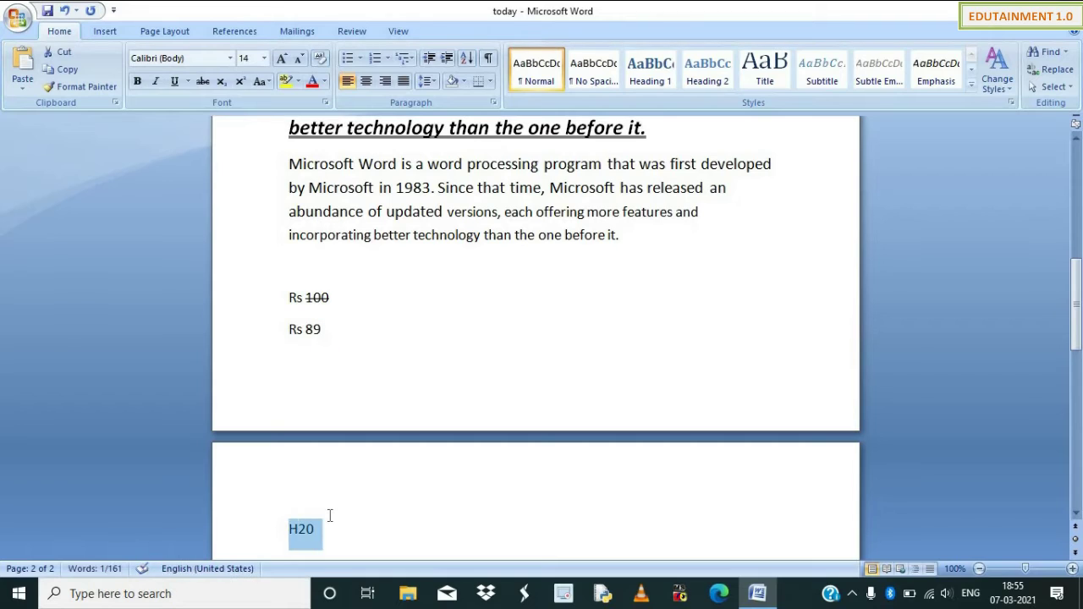
key(ctrl+shift+period)
key(ctrl+shift+period)
key(ctrl+shift+period)
key(ctrl+shift+period)
key(ctrl+shift+period)
key(ctrl+shift+period)
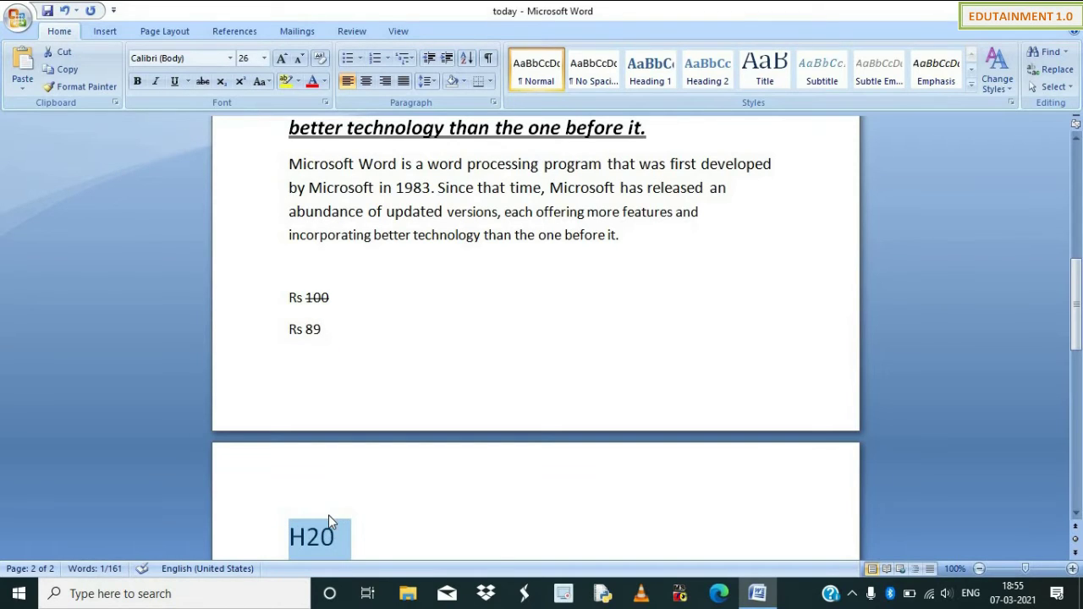
Make the 2 in H20 a subscript.
scroll(351, 499, down, 3)
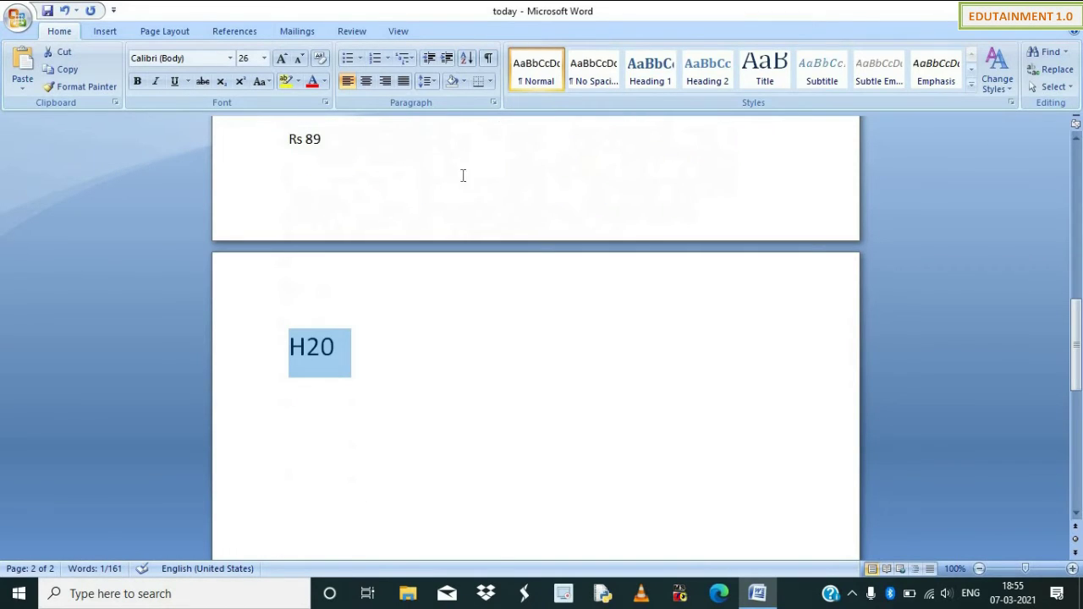
click(321, 347)
drag(321, 347, 306, 347)
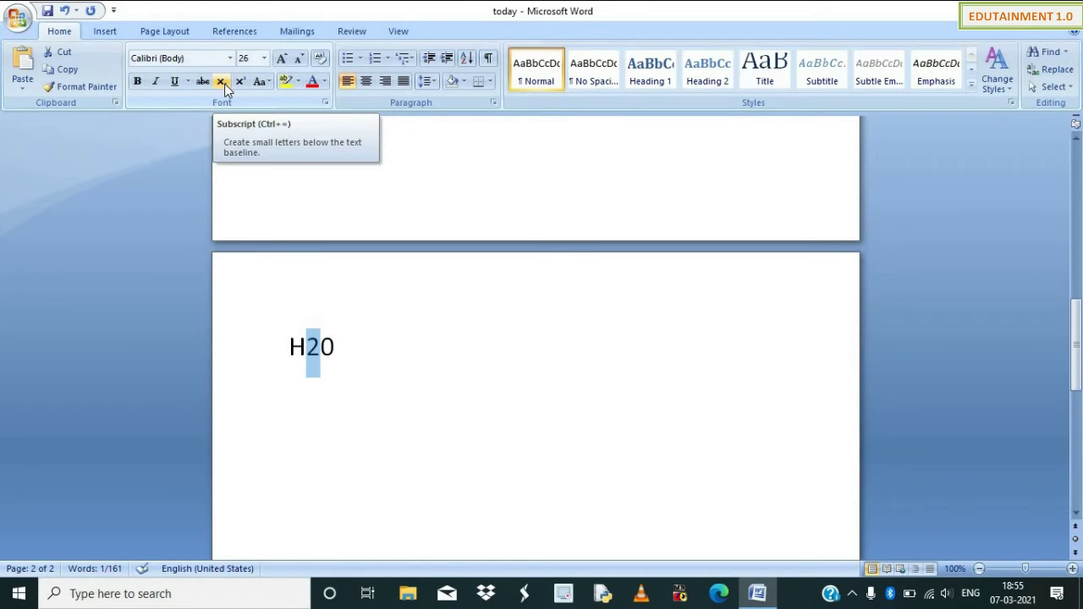
click(224, 82)
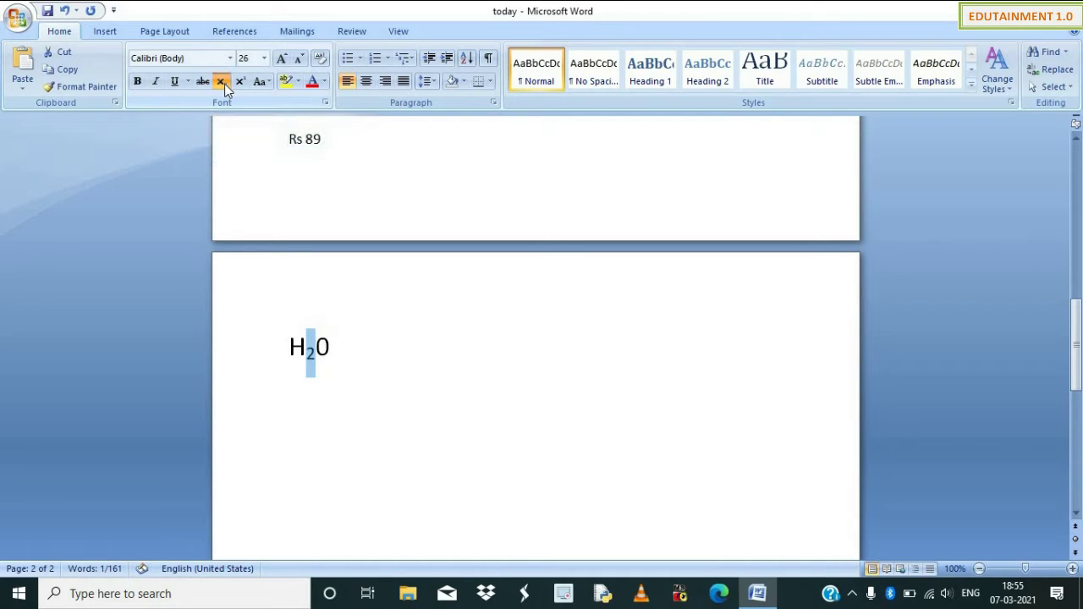
Add a 'Hello world' line below H₂0 and subscript the letters 'orl' in world.
click(334, 355)
key(Return)
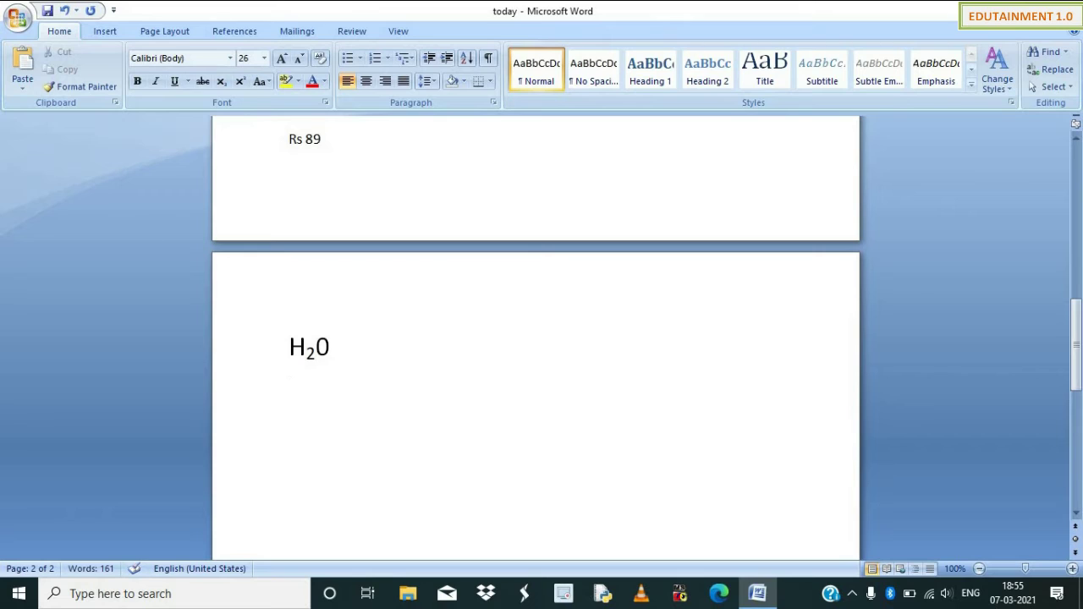
text(hello wrol)
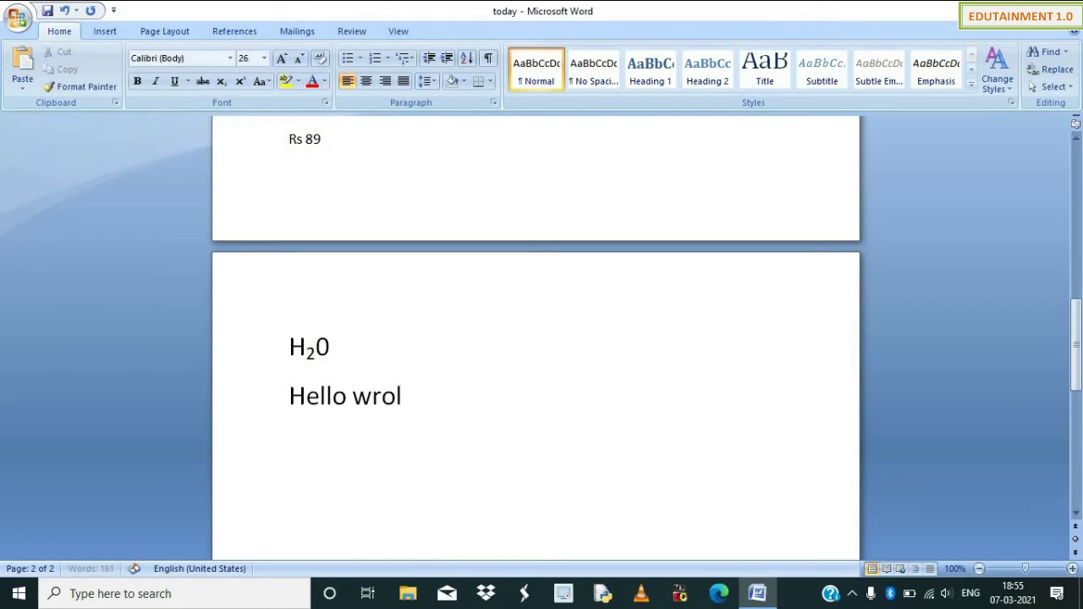
key(BackSpace)
key(BackSpace)
key(BackSpace)
text(orld)
key(Left)
key(shift+Left)
key(shift+Left)
key(shift+Left)
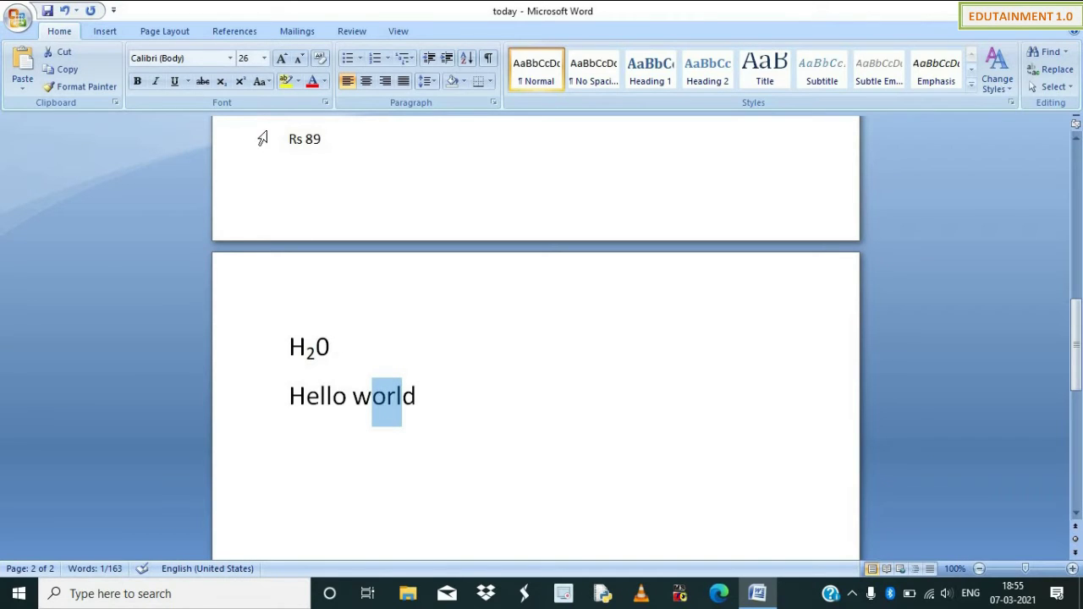
click(220, 81)
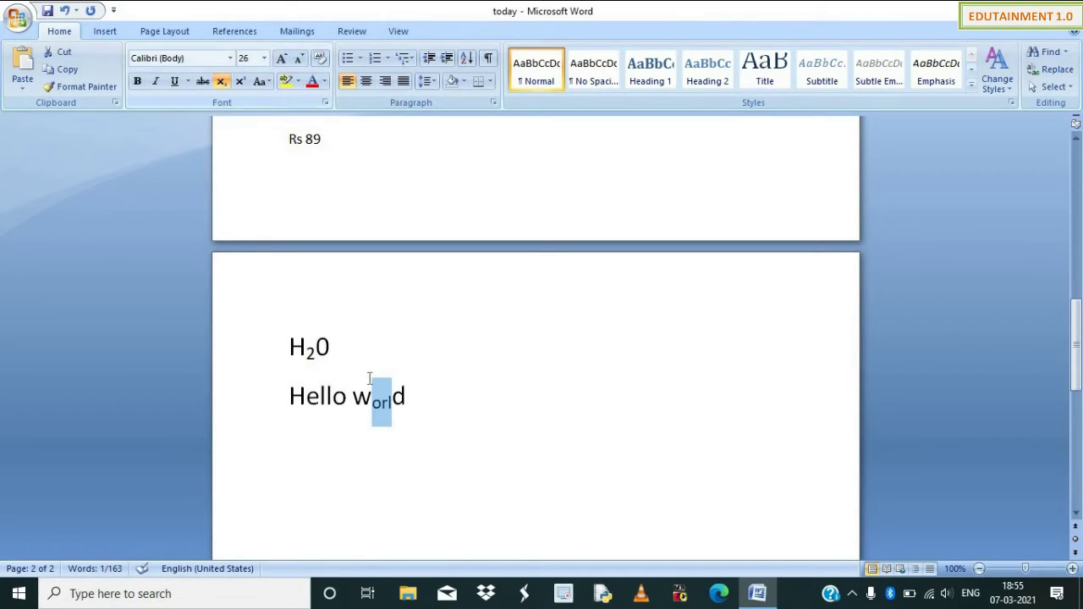
click(335, 349)
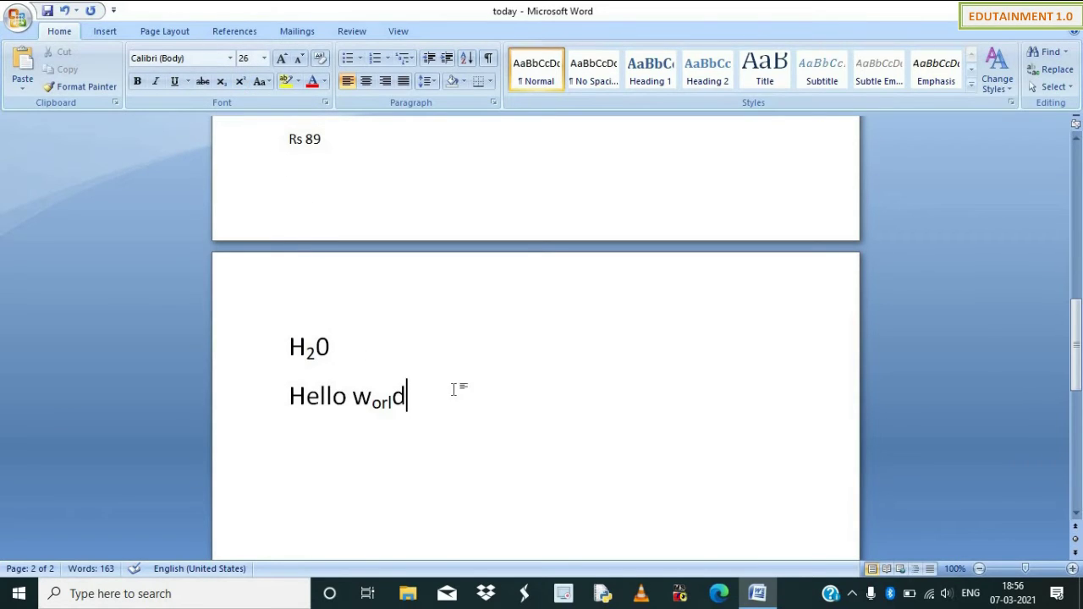
key(Return)
Type 'X2+y2=z2' and superscript the 2s after X and y.
text(X2+y2=)
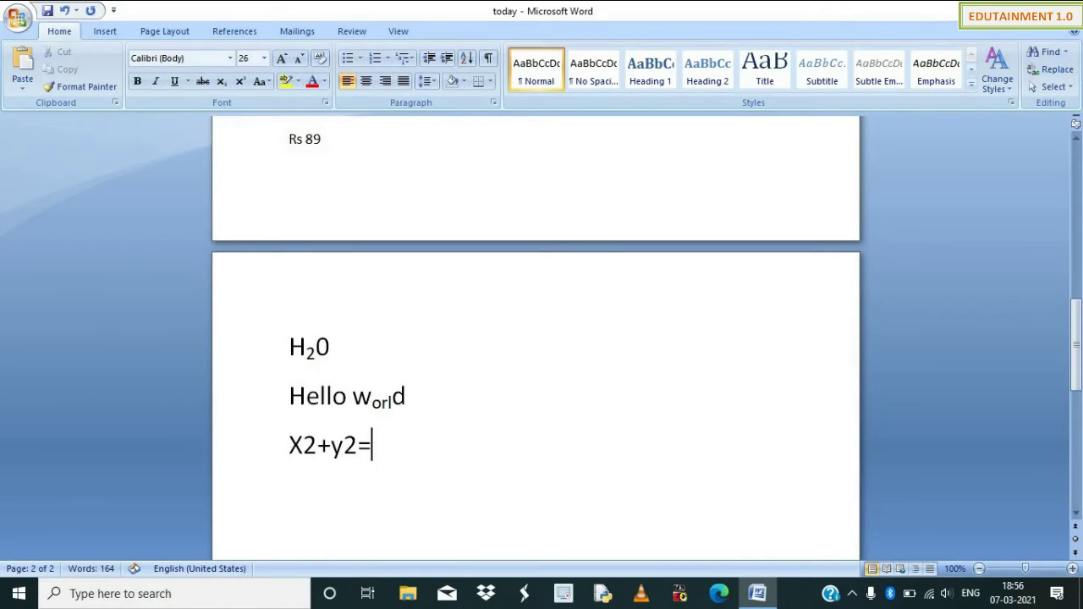
text(z2)
drag(303, 442, 315, 443)
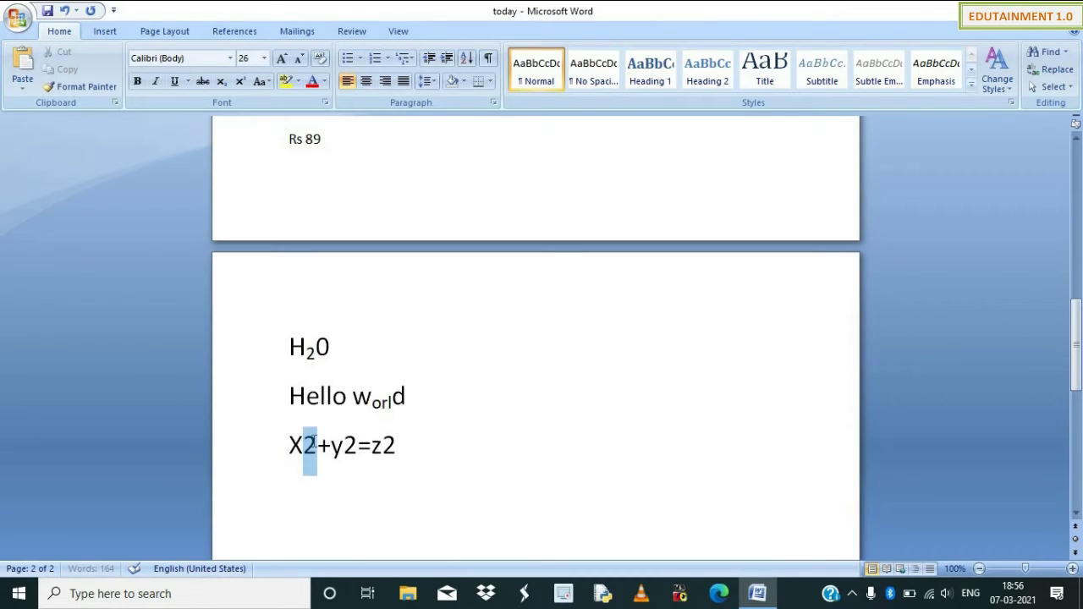
click(240, 82)
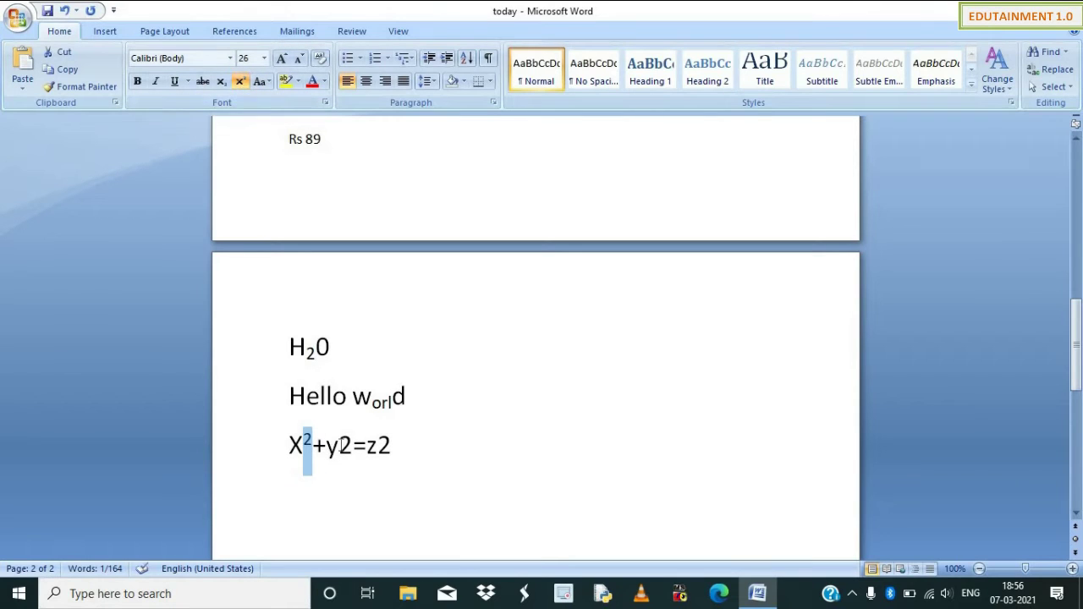
drag(338, 443, 354, 449)
click(241, 82)
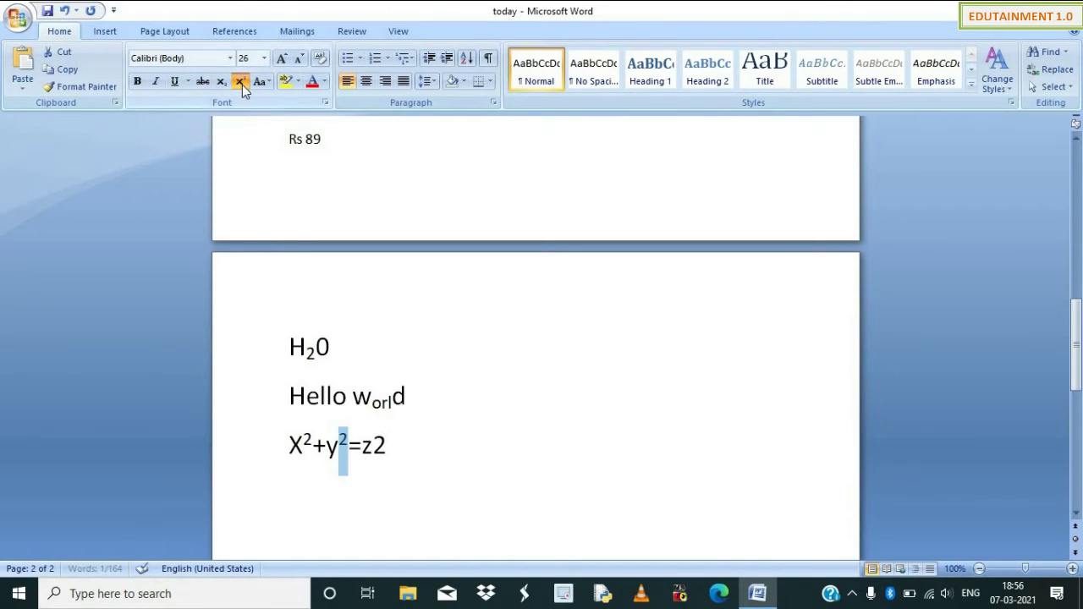
Try superscripting the final 2 after z, leaving it as normal text.
click(388, 441)
drag(388, 444, 373, 443)
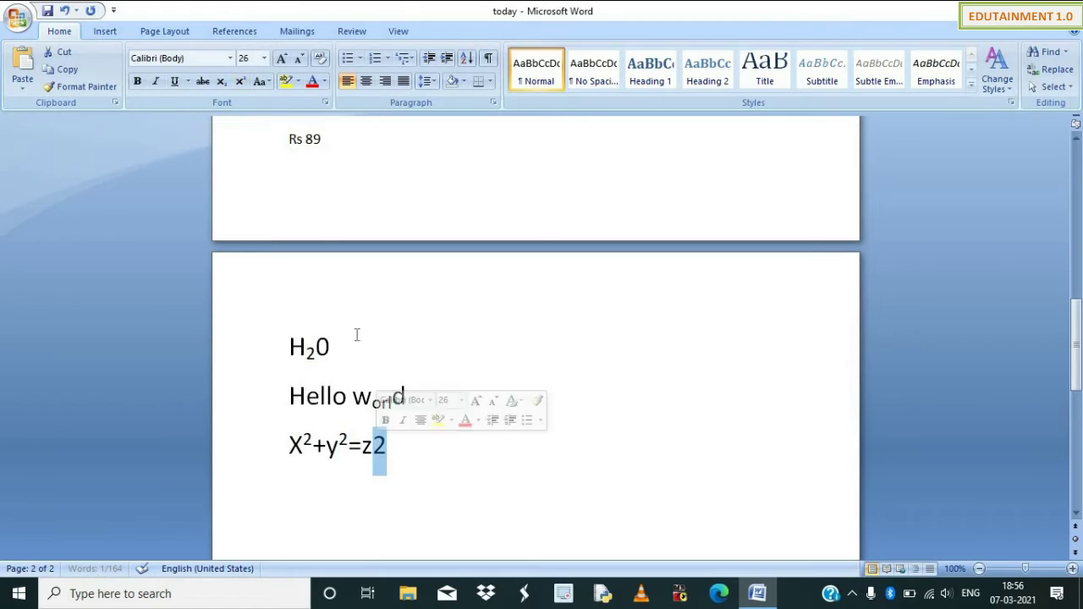
click(242, 88)
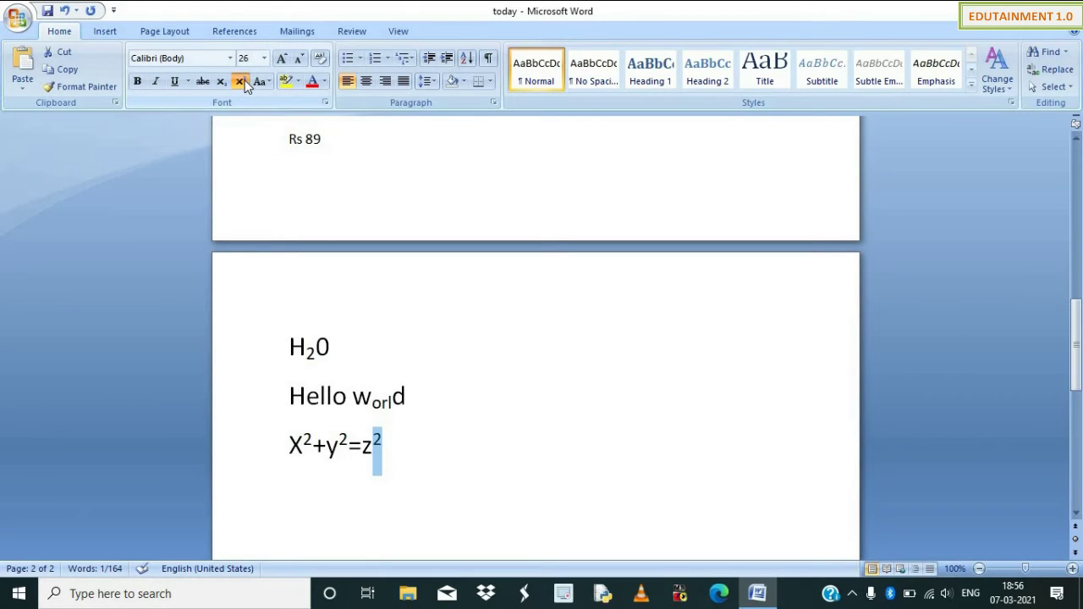
click(243, 81)
click(243, 81)
click(242, 82)
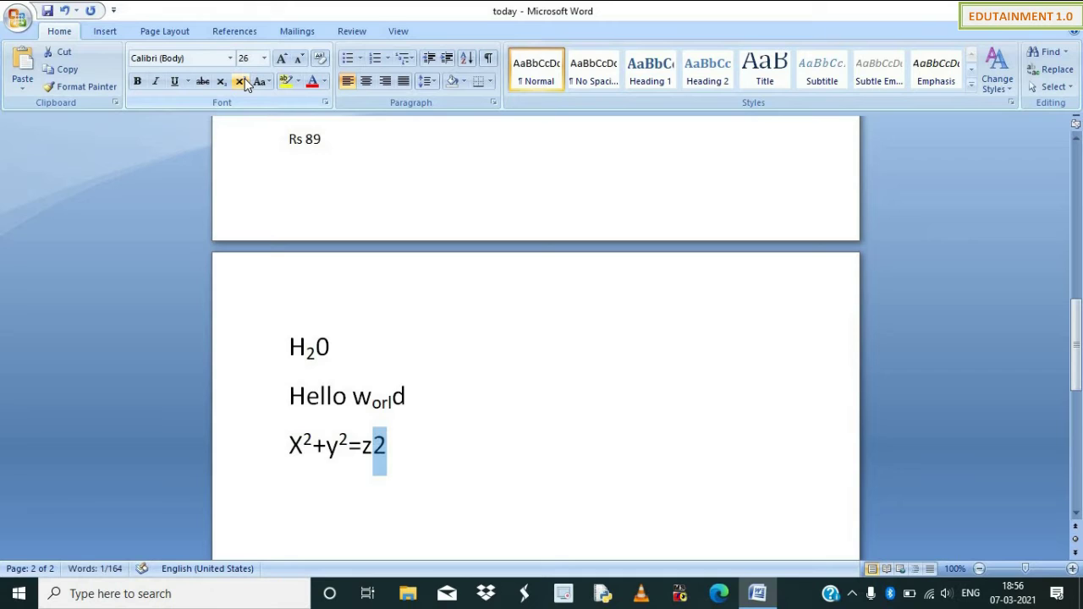
click(382, 466)
scroll(386, 468, up, 1)
scroll(386, 468, up, 1)
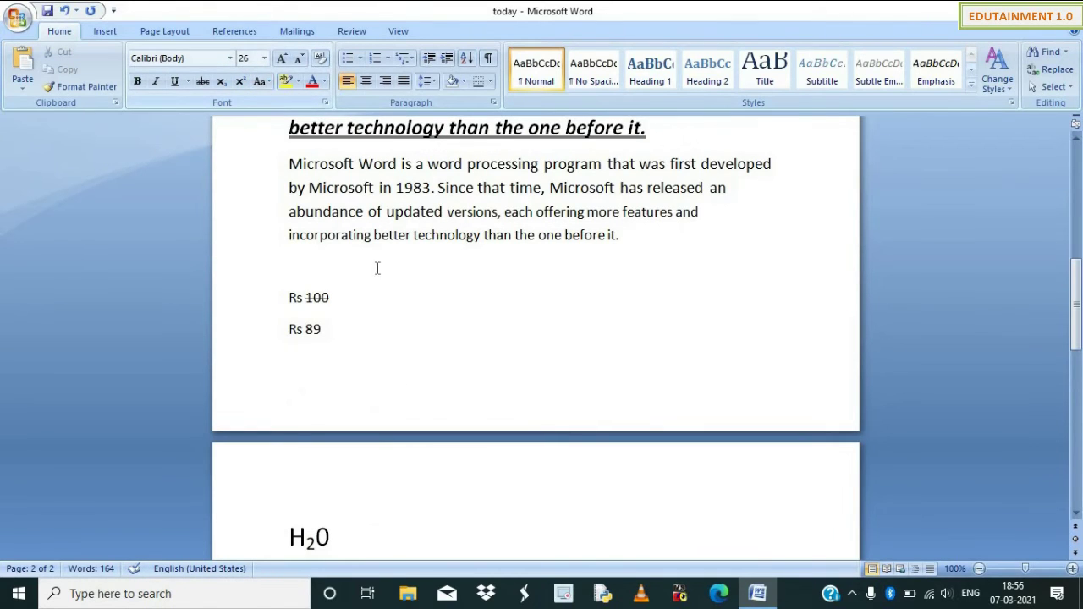
Apply Sentence case to the paragraph beginning 'Microsoft Word is a word processing program'.
scroll(377, 268, up, 1)
drag(290, 241, 619, 321)
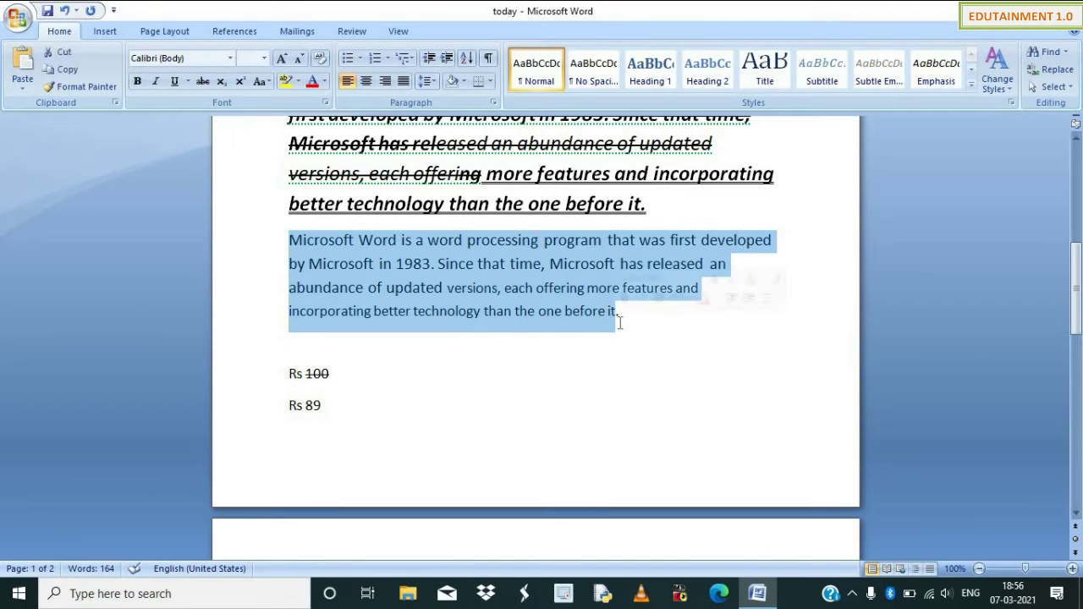
click(267, 81)
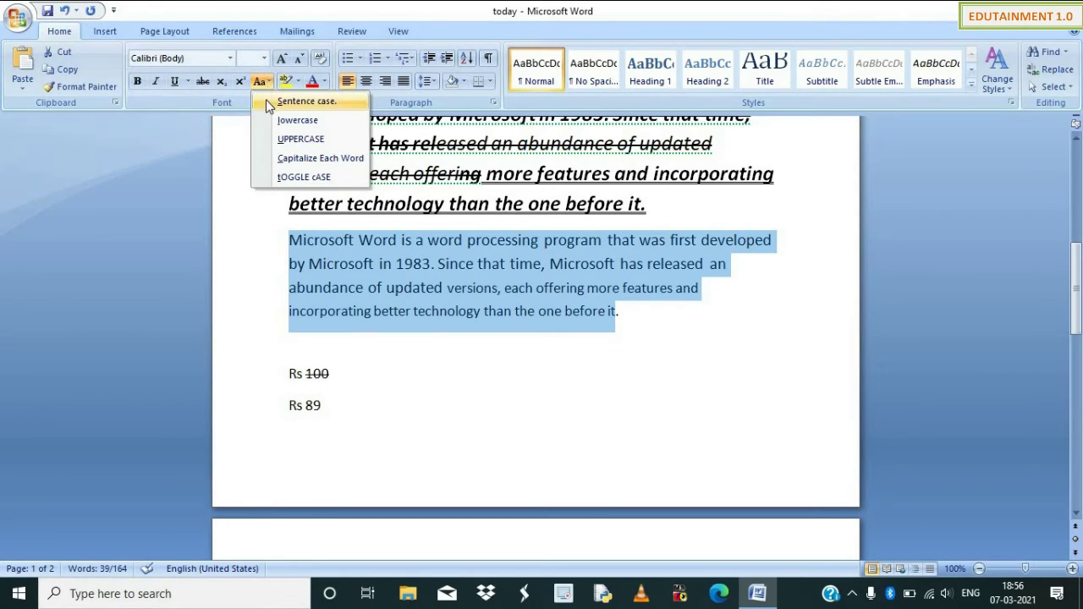
click(265, 100)
click(263, 81)
click(281, 103)
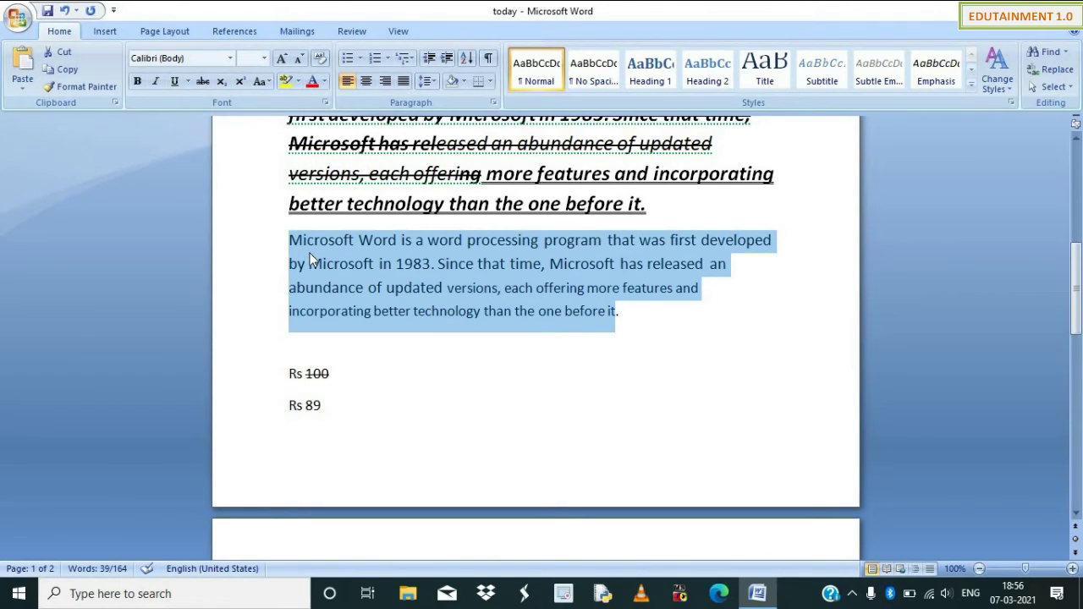
click(304, 245)
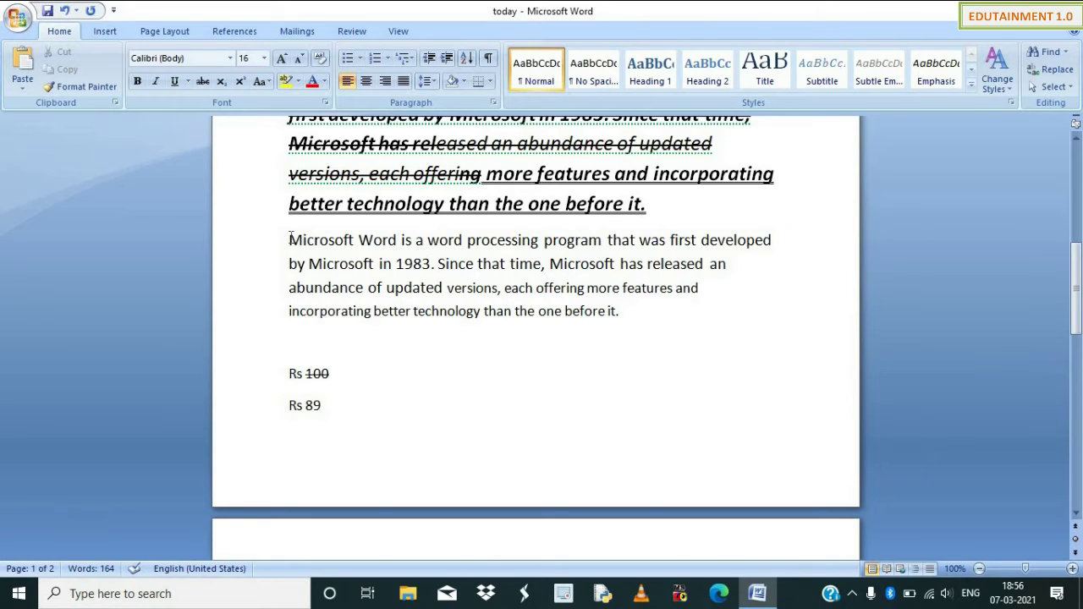
Bold the capital S of 'Since', then reselect the whole paragraph.
drag(289, 241, 303, 241)
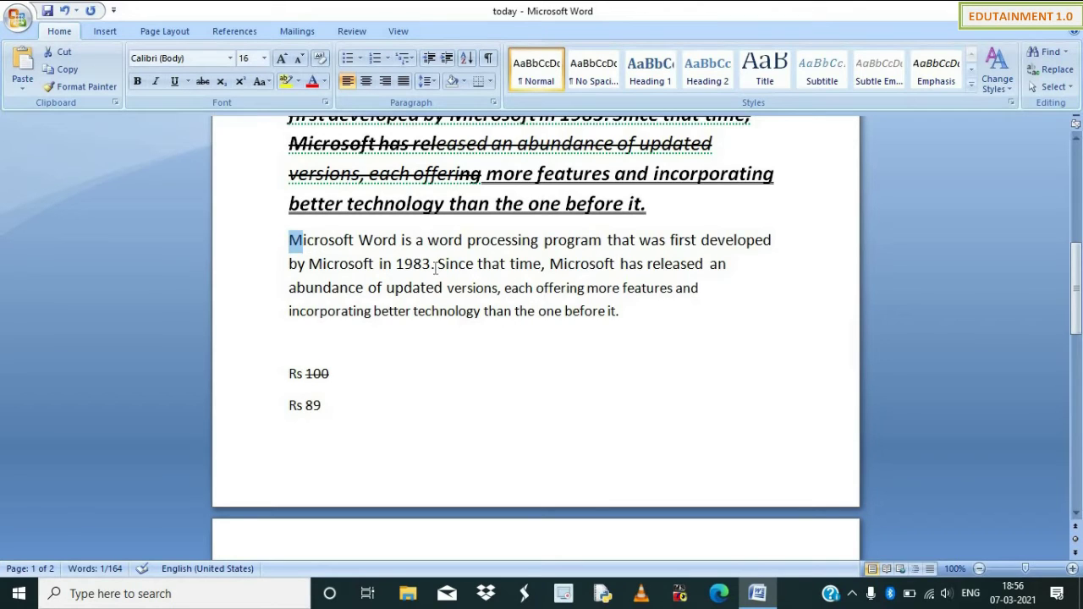
mouse_move(436, 264)
mouse_down()
mouse_move(421, 265)
mouse_move(446, 264)
mouse_up()
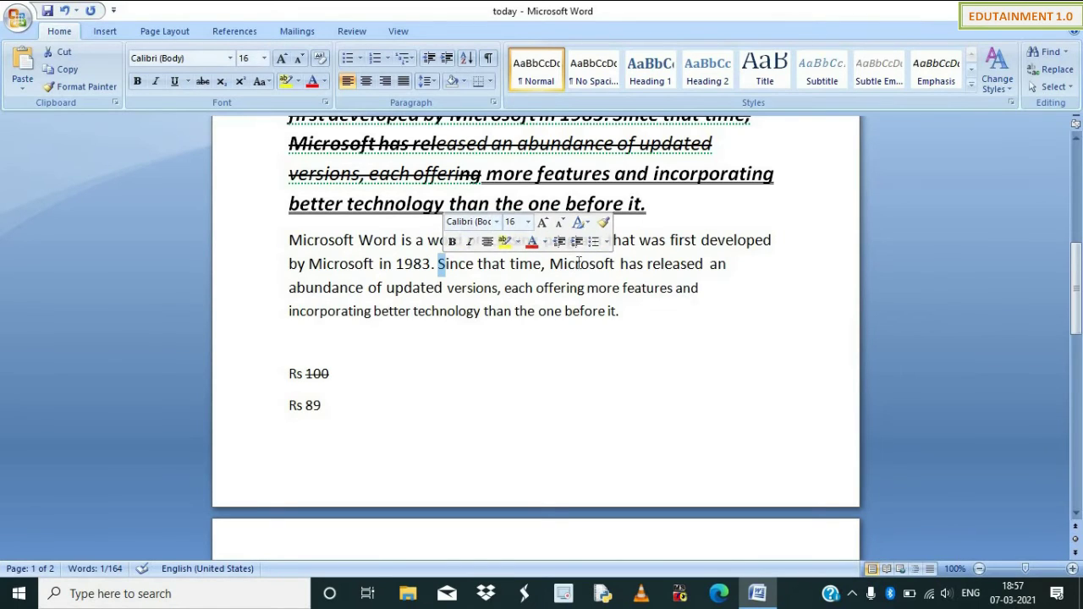
click(451, 242)
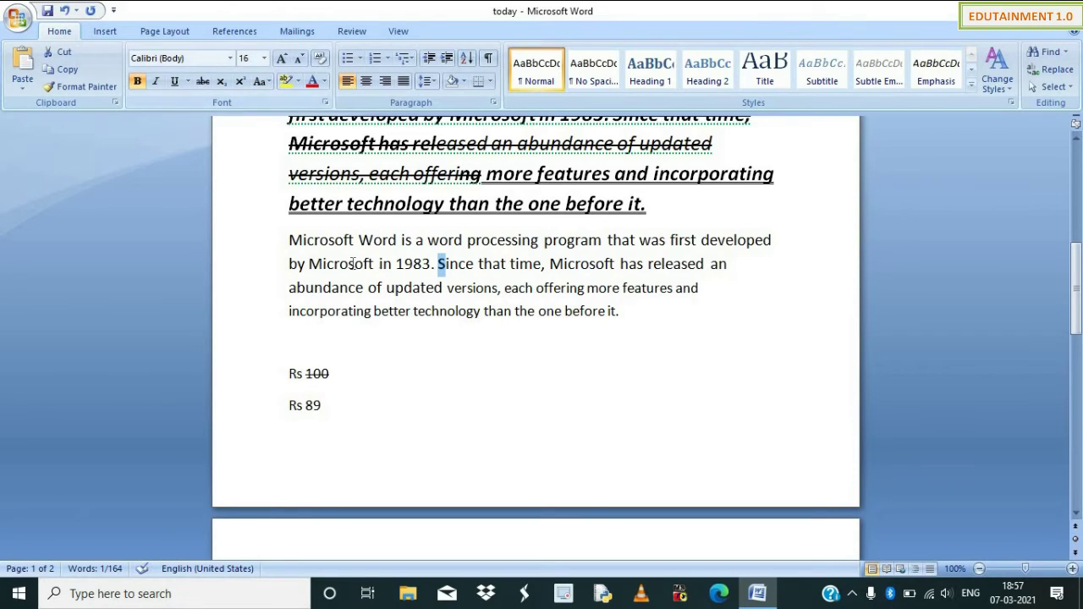
drag(290, 240, 634, 326)
Change the selected Microsoft Word paragraph to lowercase with Change Case.
click(258, 82)
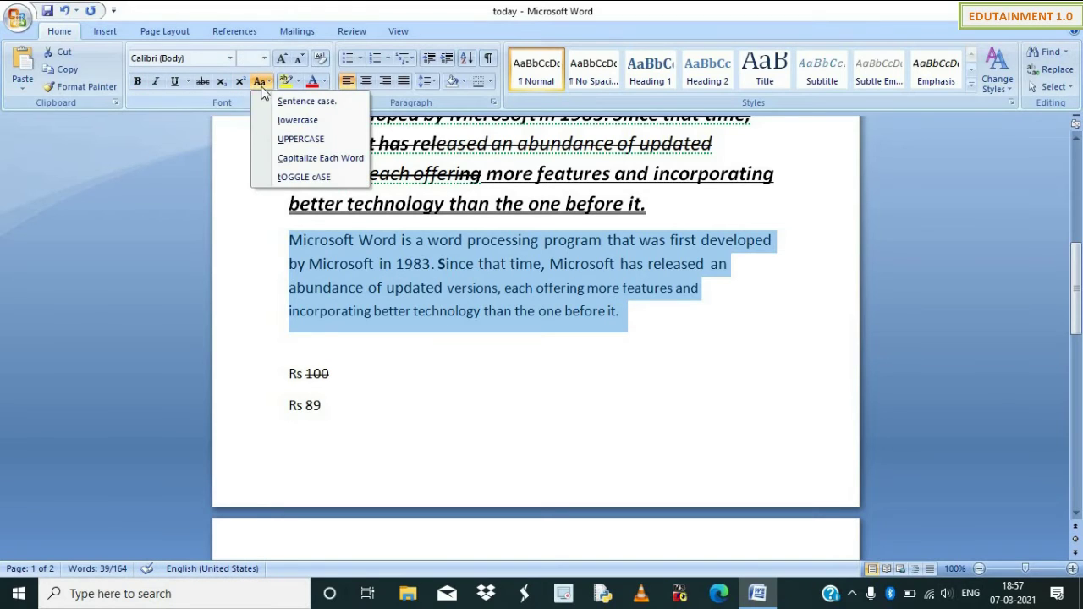
click(300, 118)
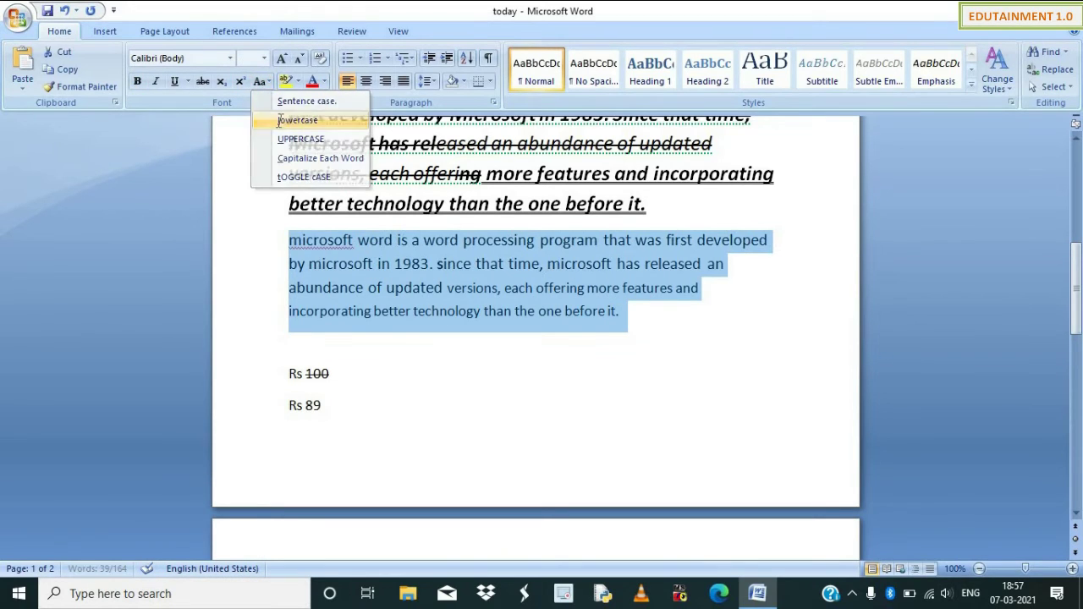
click(439, 305)
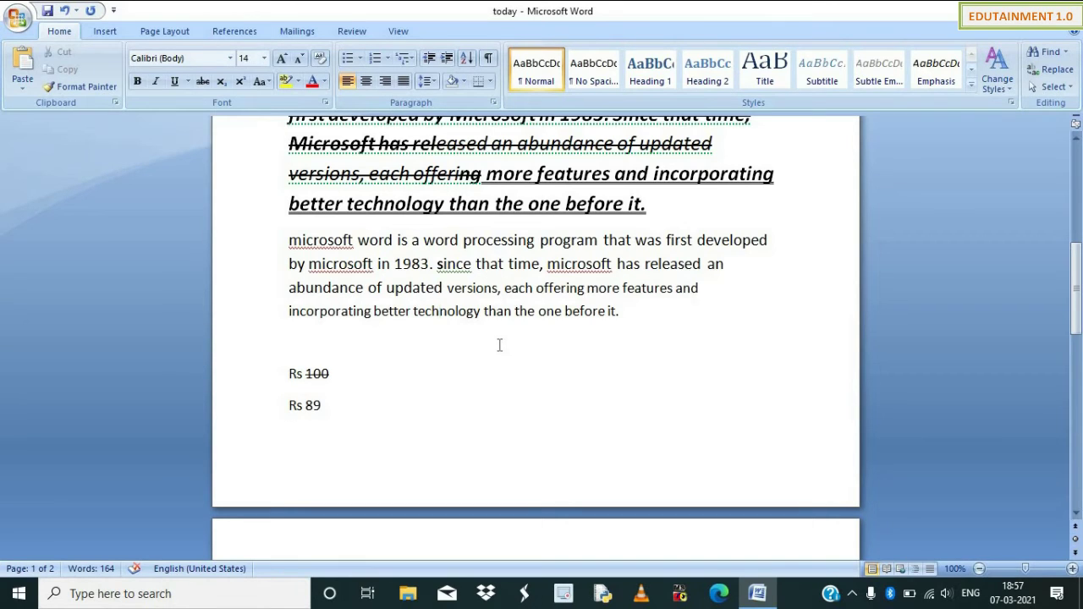
Zoom the page to about 130% so the lowercase paragraph and prices look larger.
ctrl+scroll(518, 361, up, 4)
ctrl+scroll(519, 360, up, 1)
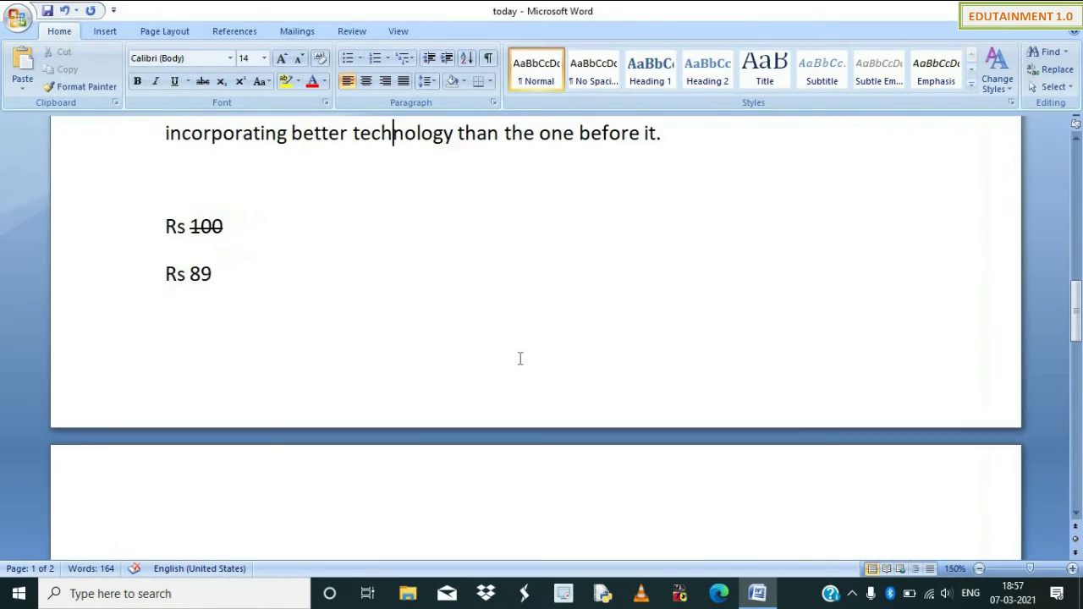
ctrl+scroll(519, 360, down, 6)
ctrl+scroll(521, 360, up, 5)
ctrl+scroll(520, 361, up, 3)
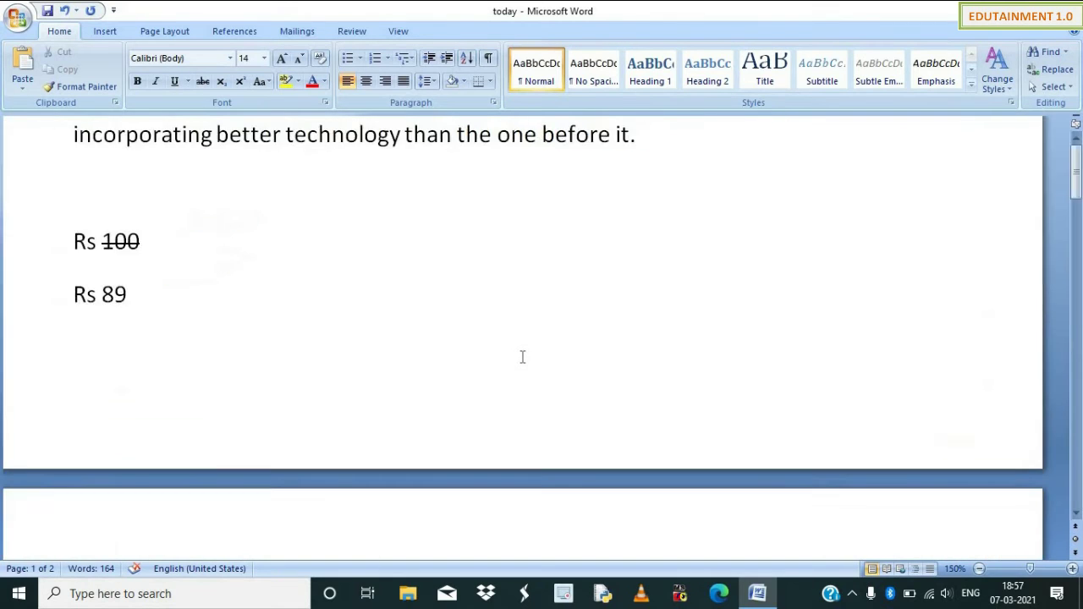
ctrl+scroll(521, 361, down, 8)
ctrl+scroll(524, 361, up, 6)
ctrl+scroll(527, 360, down, 5)
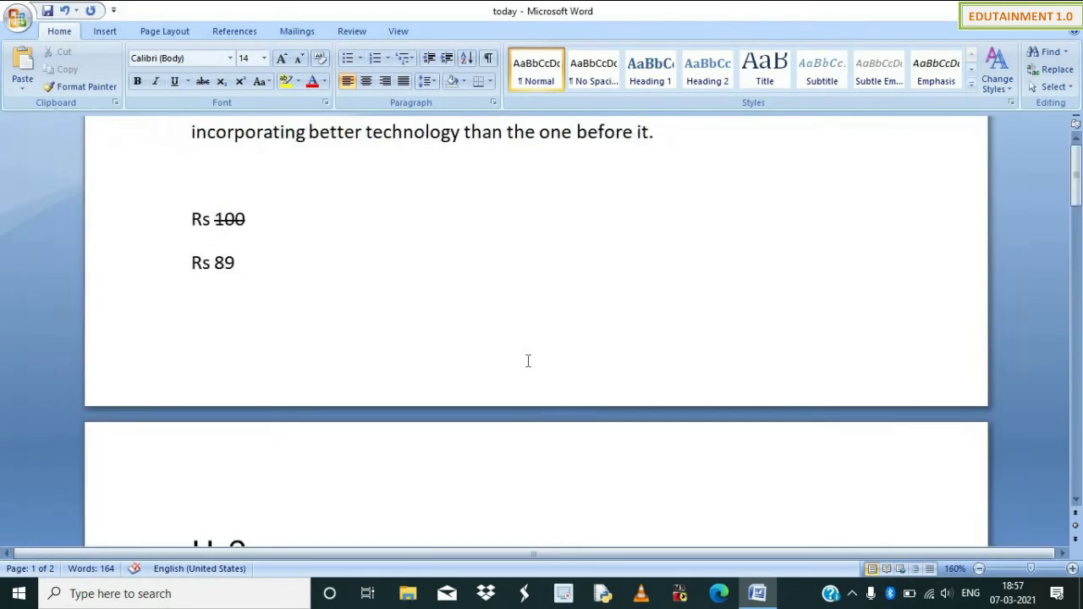
ctrl+scroll(530, 363, up, 3)
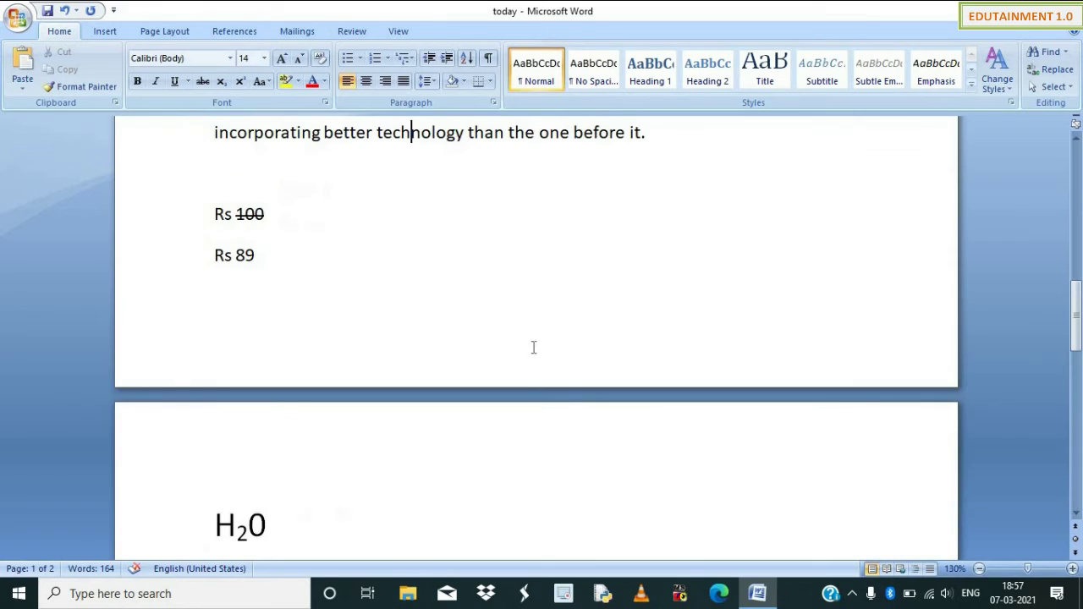
scroll(533, 338, up, 5)
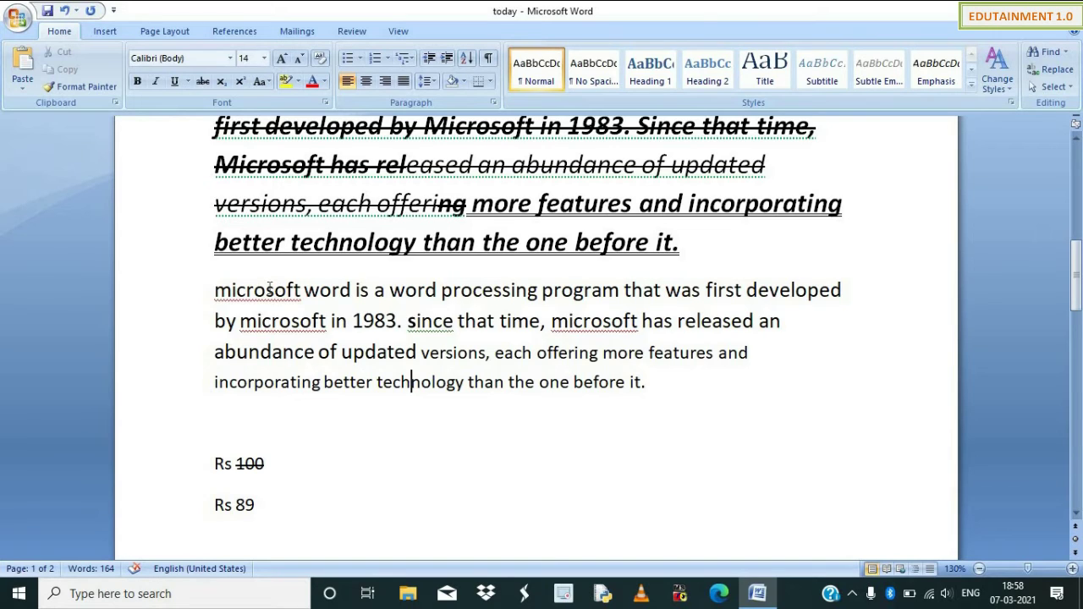
Replace the lowercase s of 'since' with a capital S.
click(268, 289)
click(416, 323)
key(BackSpace)
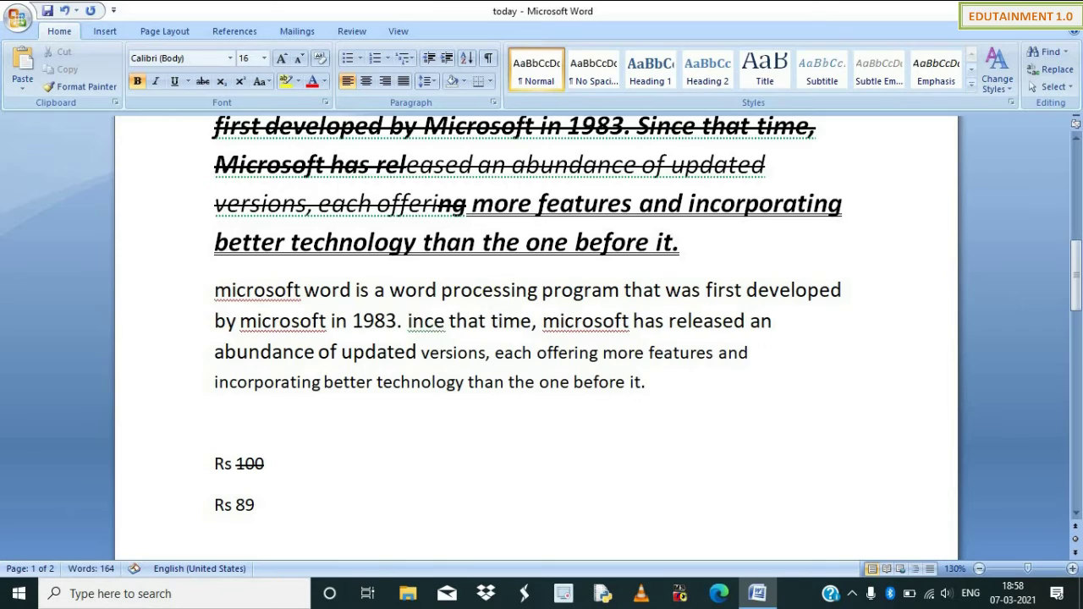
text(S)
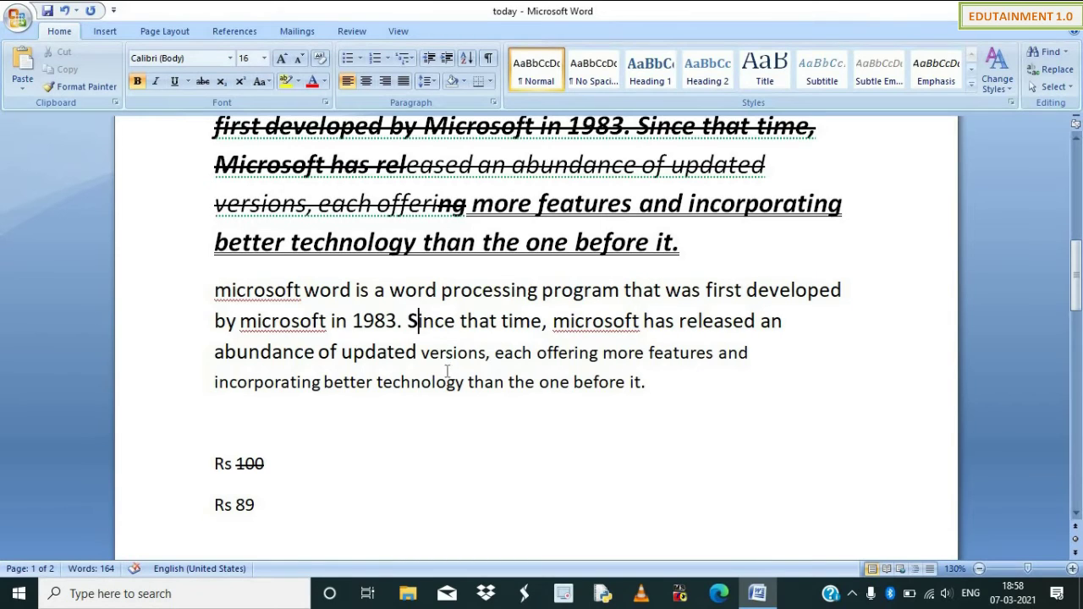
click(446, 380)
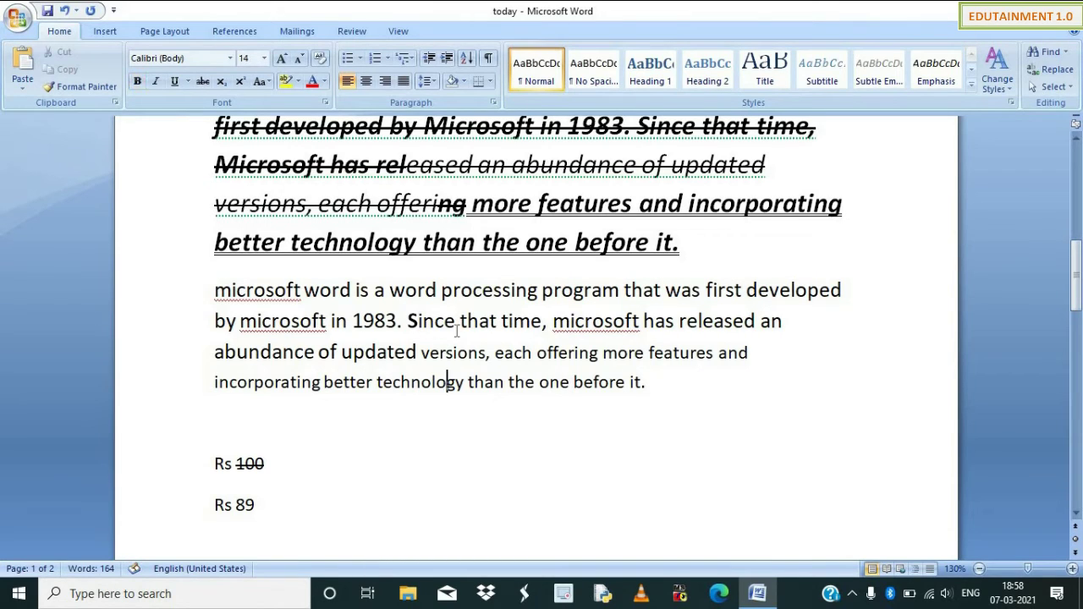
Capitalise the M so the paragraph begins with 'Microsoft'.
click(232, 290)
key(BackSpace)
text(M)
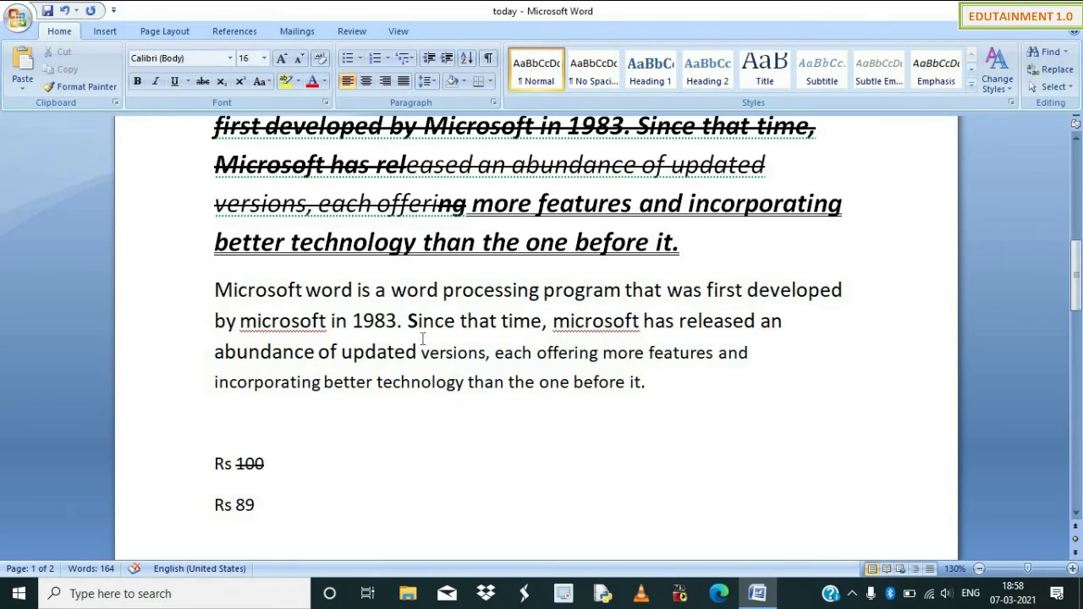
click(391, 421)
Type the lines 'TODAY isIS IS IS' and 'Edutainment' below the paragraph.
text(TODAY is)
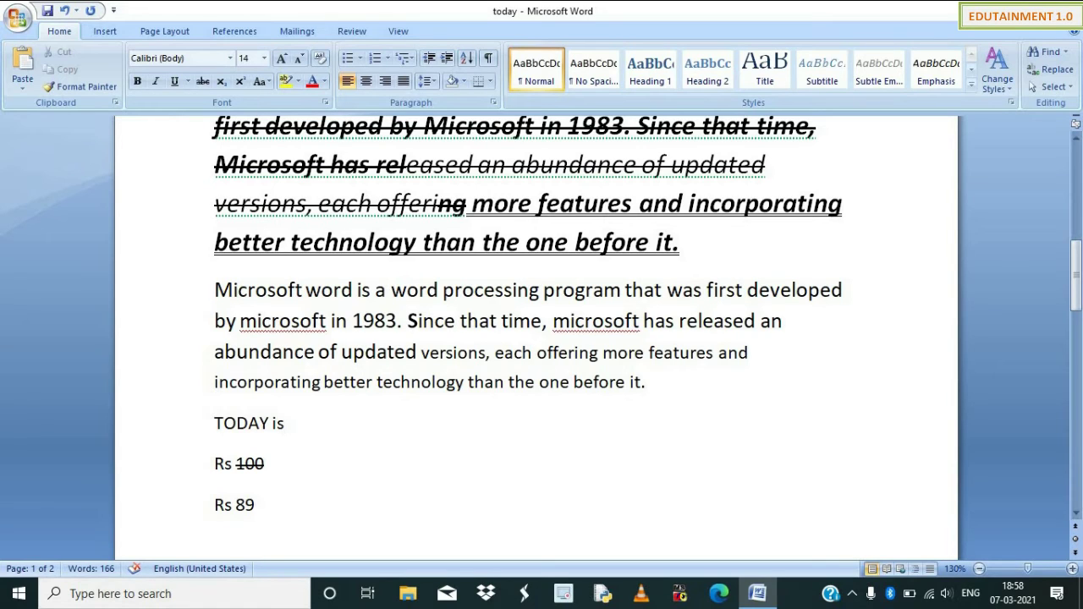
text(IS IS IS)
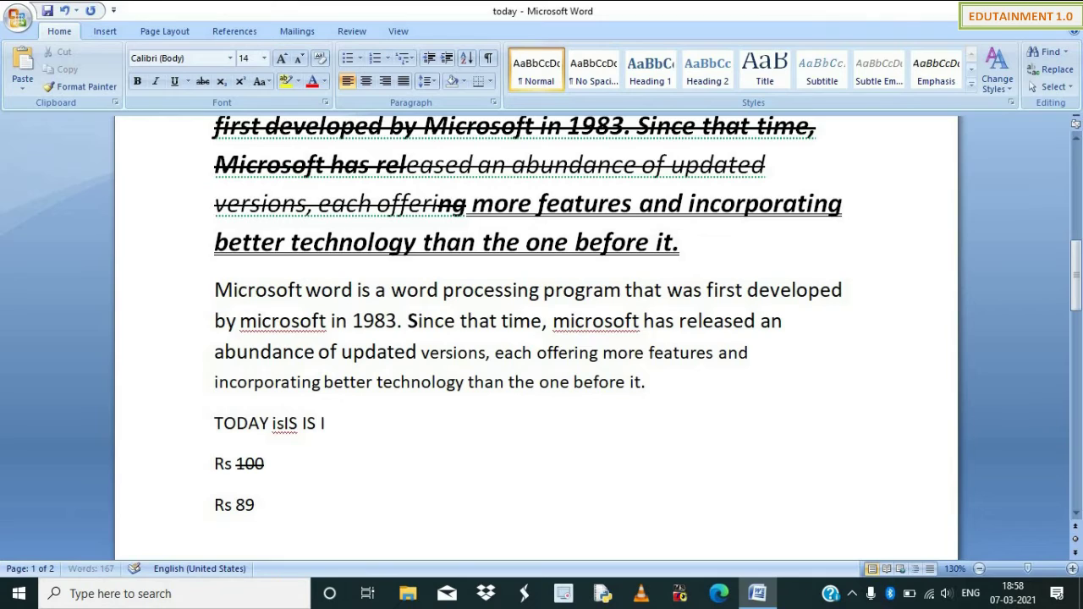
key(Return)
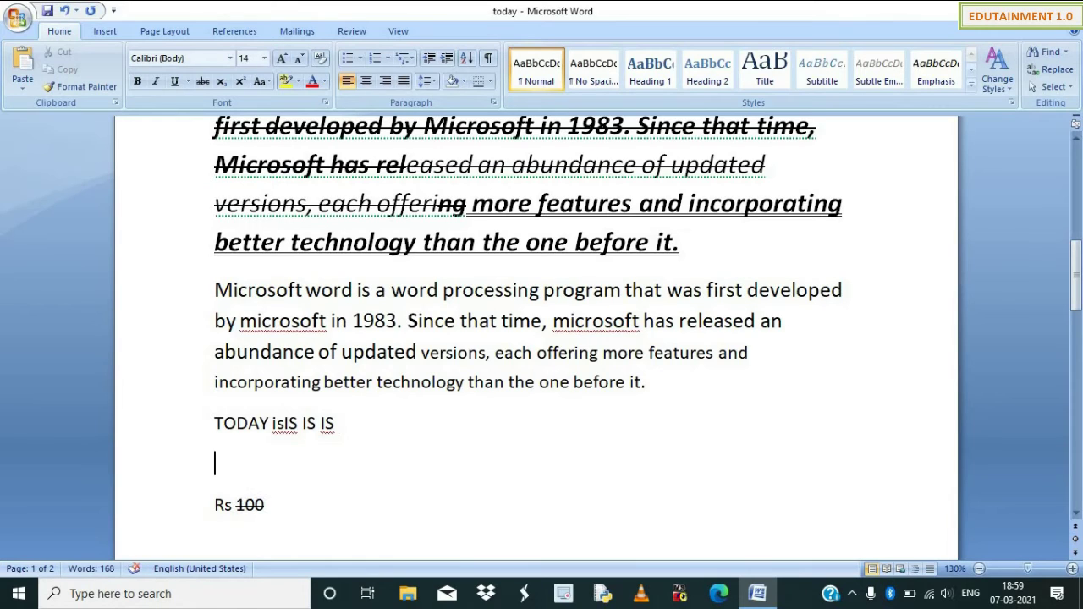
text(edutainment)
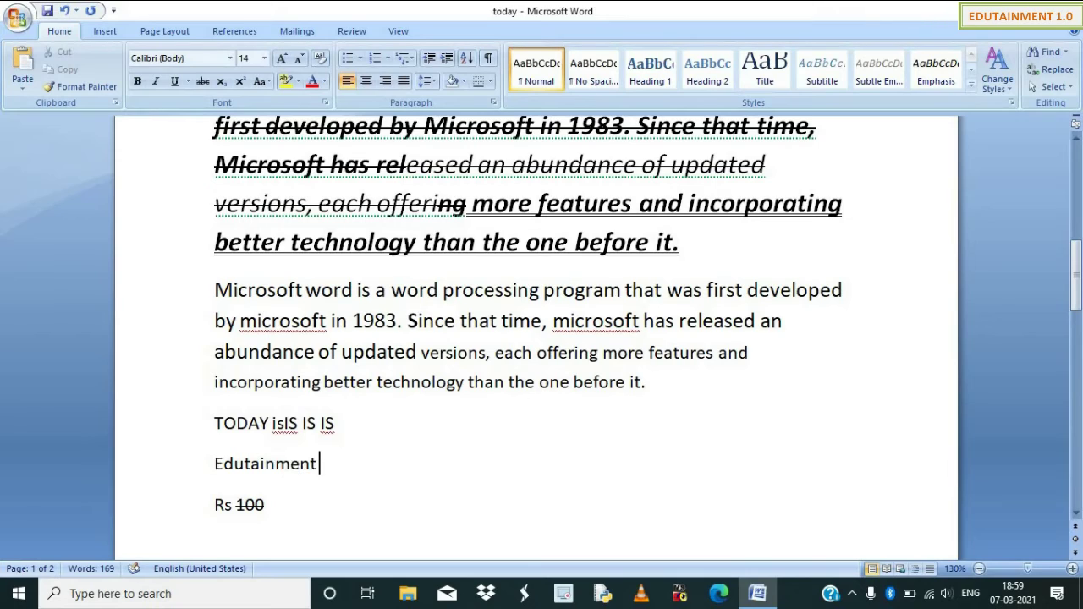
key(Left)
key(Left)
key(Left)
key(Right)
key(Right)
key(Right)
Add the line 'Apple applees' and correct 'applees' to 'apples' from spelling suggestions.
text(apple)
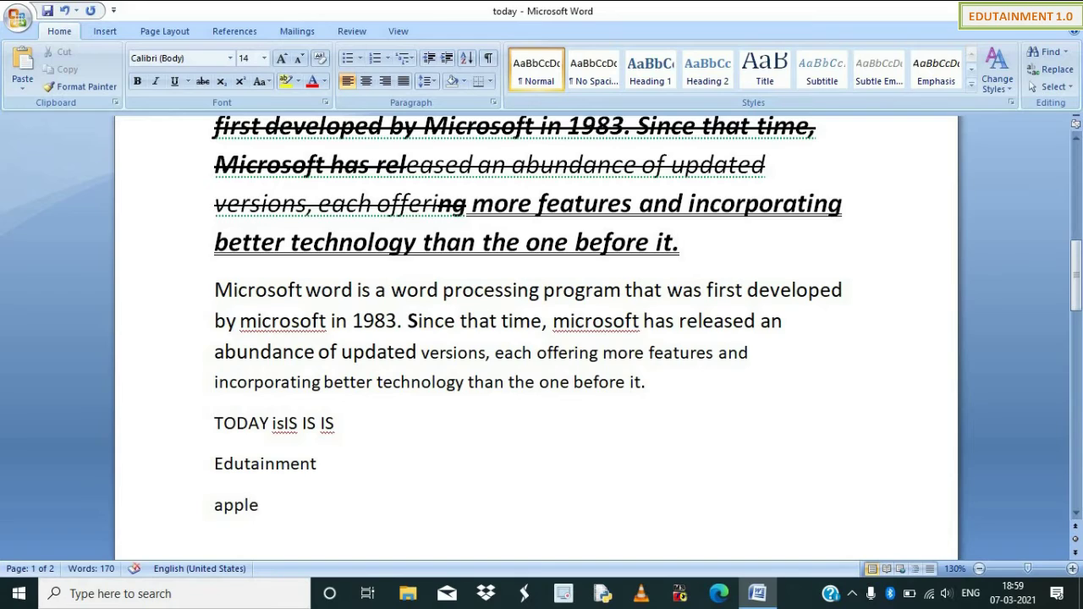
text(e)
key(BackSpace)
text(apple)
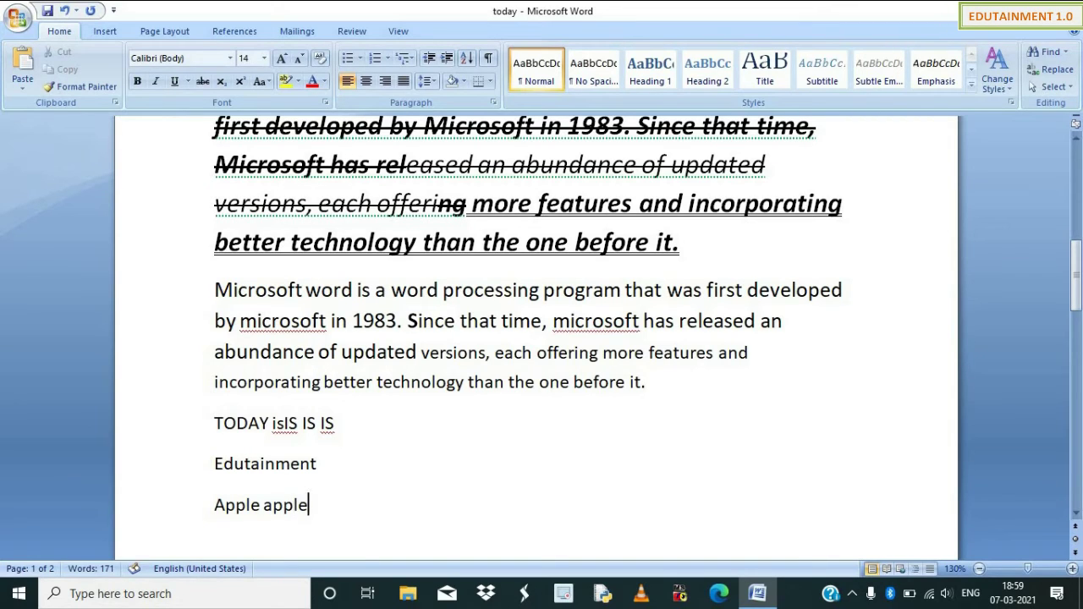
text(es)
key(Left)
key(Left)
key(Left)
key(shift+F10)
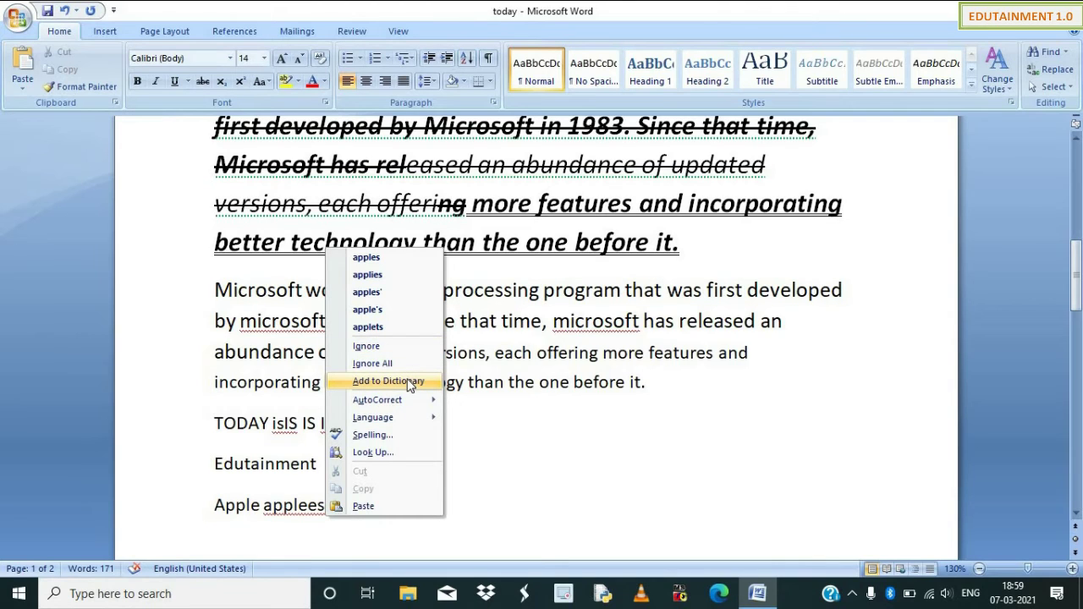
click(387, 268)
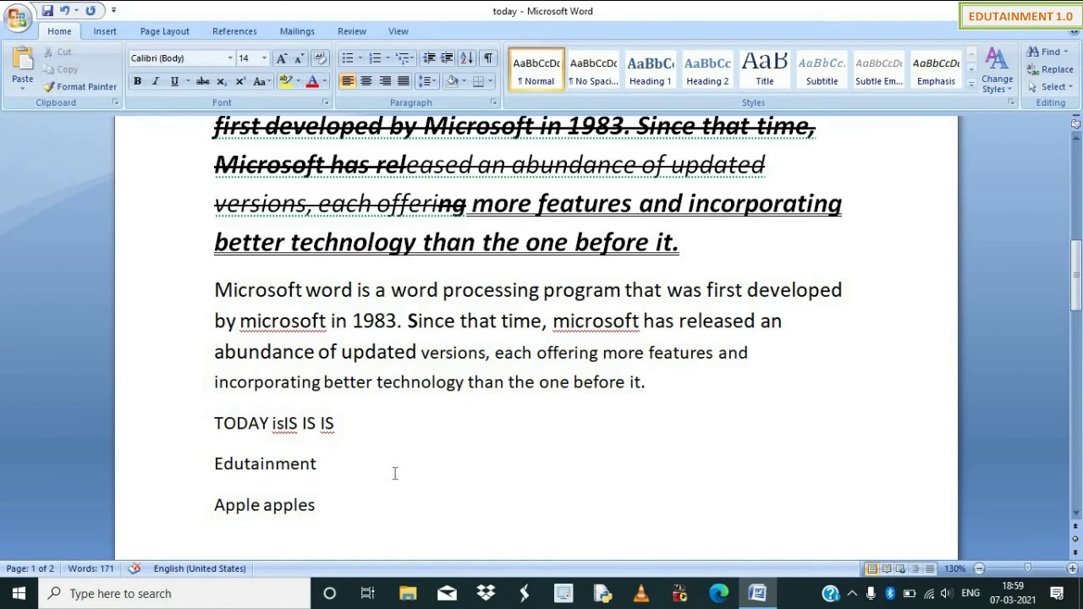
Replace the 'Apple apples' line with a person's first name and surname.
scroll(394, 474, up, 5)
scroll(368, 373, down, 5)
key(Down)
key(shift+Home)
key(BackSpace)
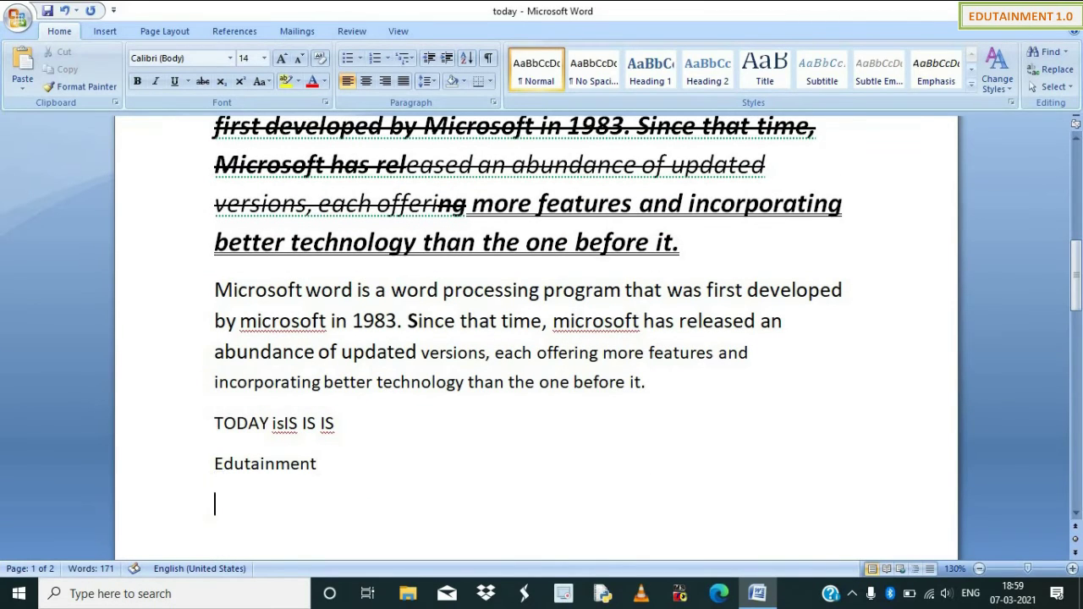
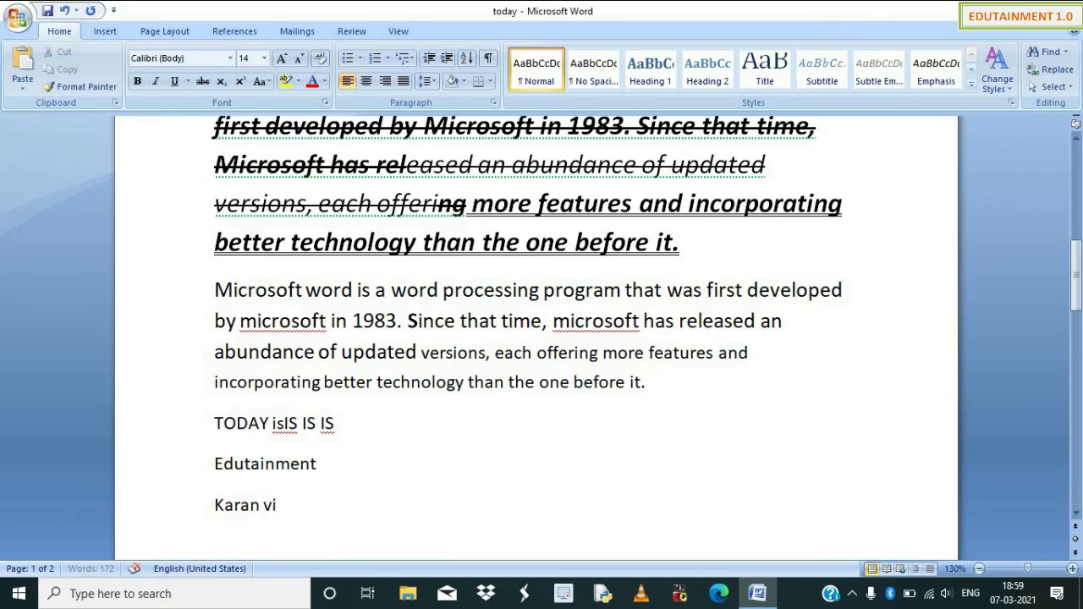
Add the surname to the spelling dictionary so it is no longer flagged.
key(Left)
key(Left)
key(Left)
key(Left)
key(Left)
key(Left)
key(Left)
key(Left)
key(Left)
key(Left)
key(Left)
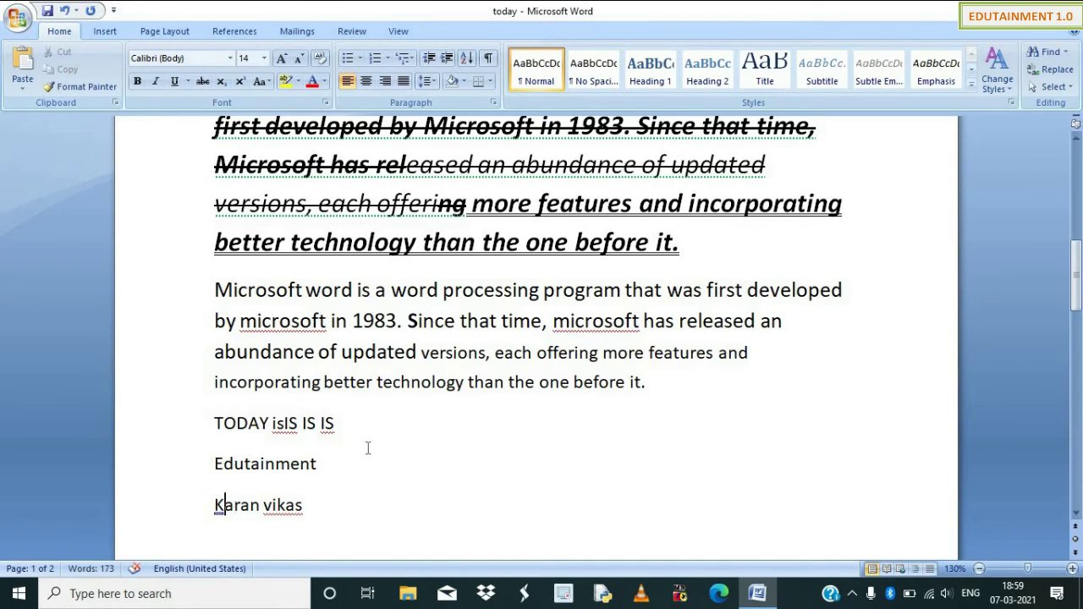
key(Right)
key(Right)
key(Right)
key(Right)
key(Right)
key(Right)
key(Right)
key(shift+F10)
key(Down)
key(Down)
key(Down)
key(Down)
key(Down)
key(Down)
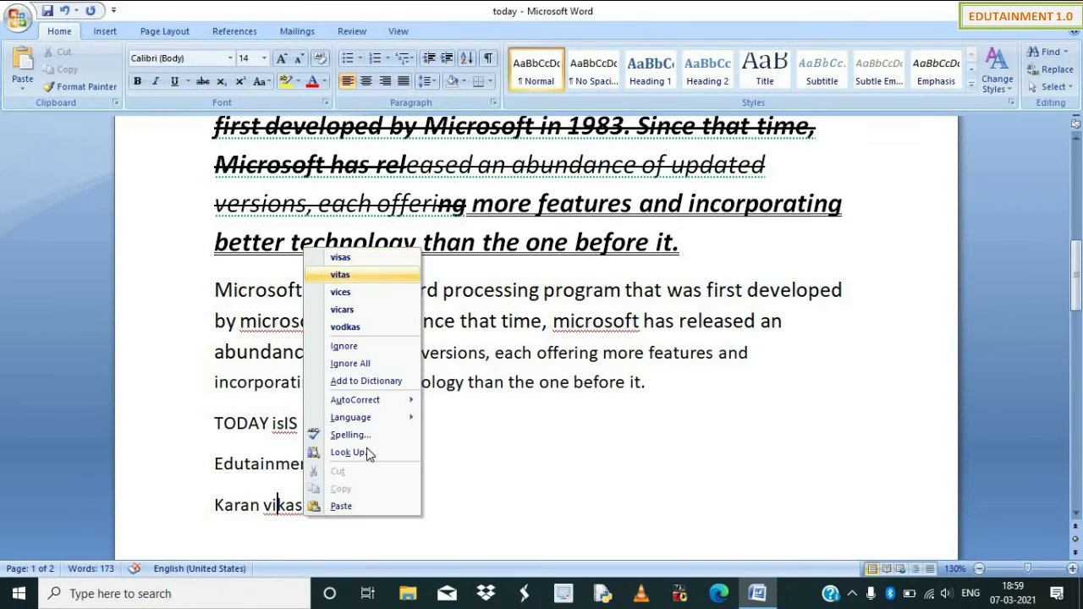
key(Down)
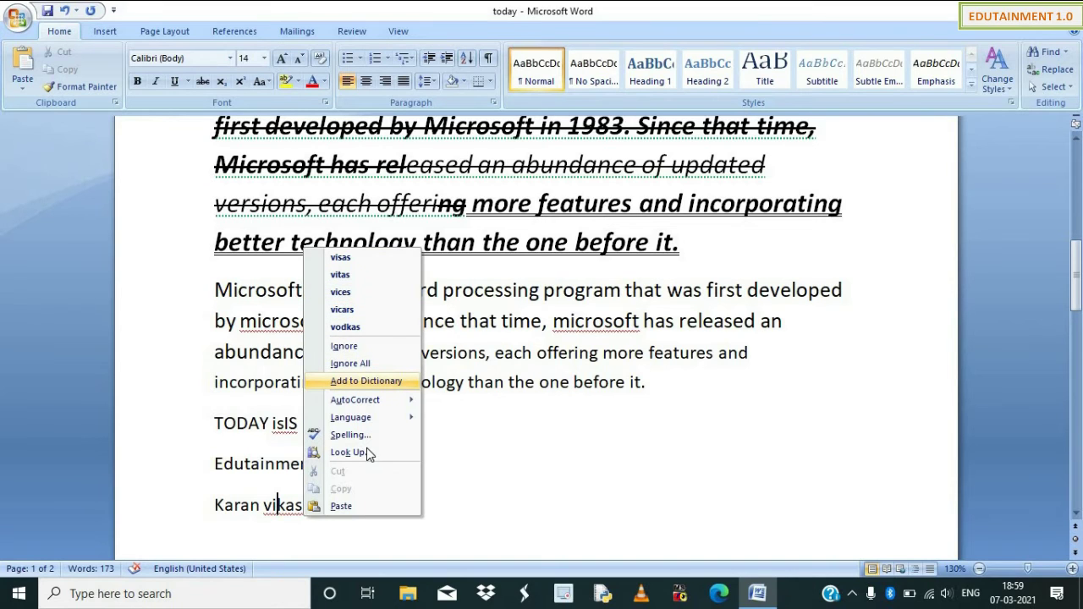
key(Return)
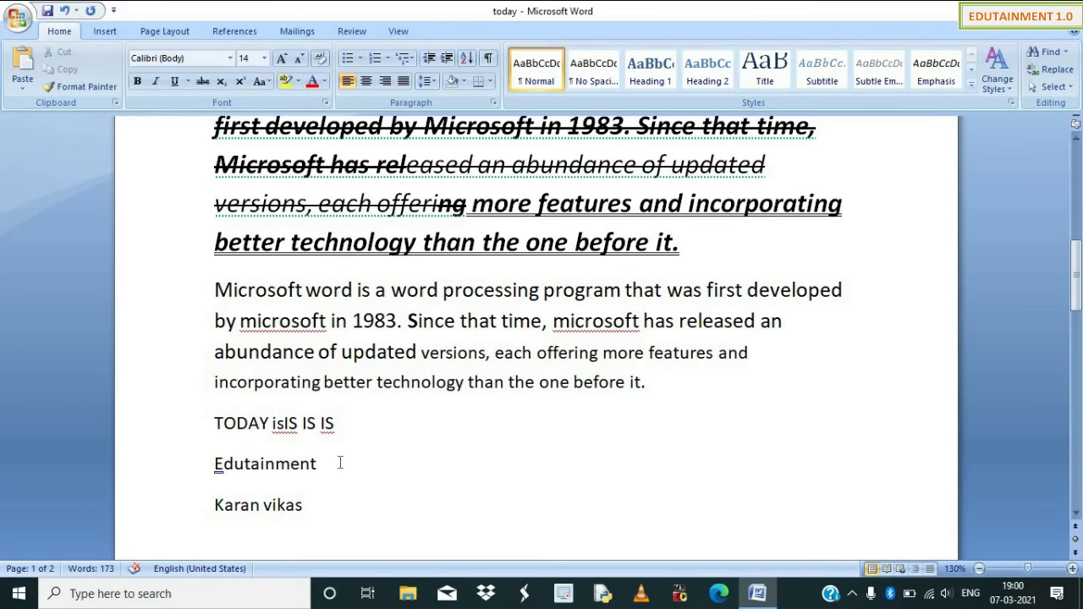
click(339, 457)
Change the paragraph to UPPERCASE, then to Capitalize Each Word.
scroll(325, 453, up, 4)
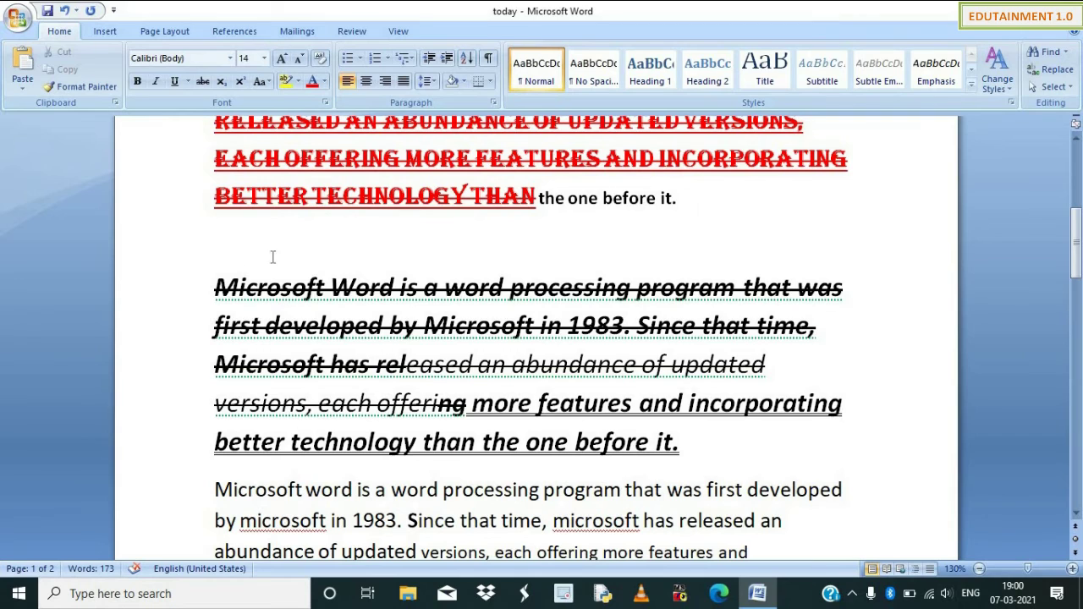
scroll(254, 415, down, 3)
drag(655, 435, 214, 339)
click(262, 82)
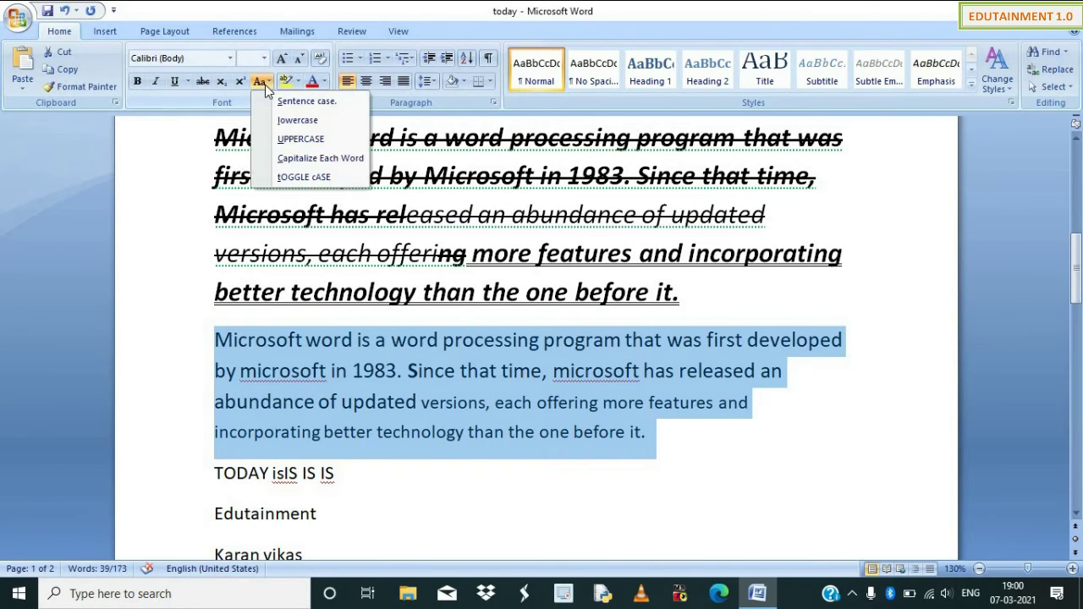
click(282, 139)
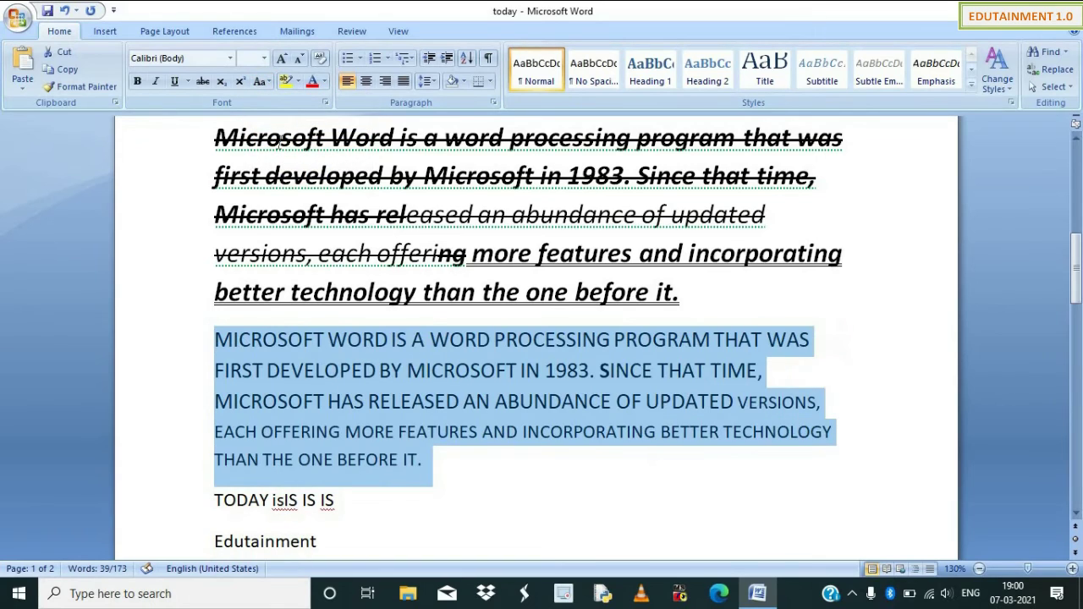
click(264, 81)
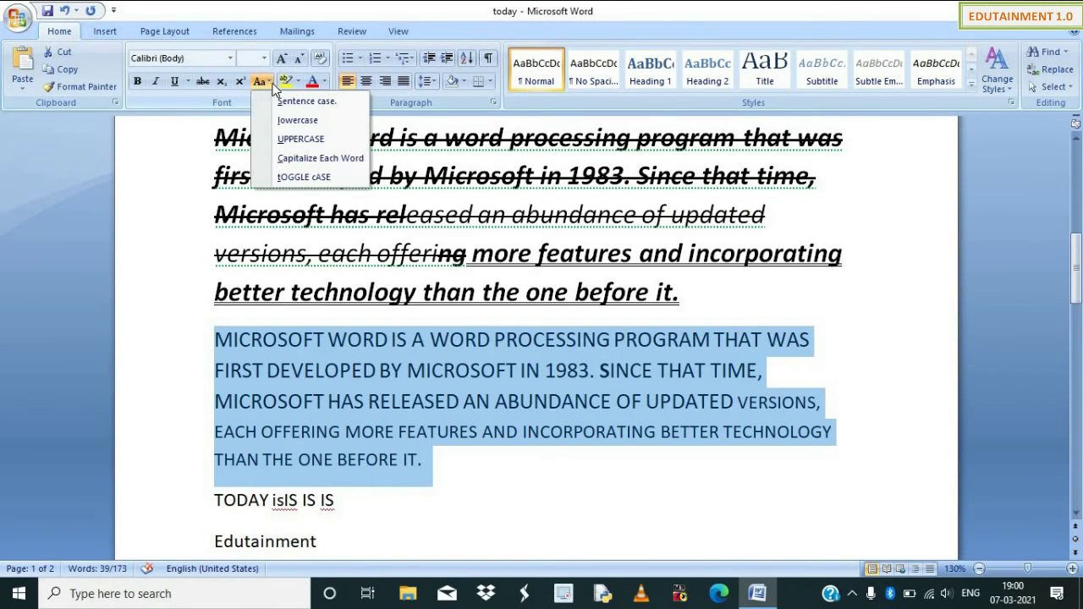
click(288, 160)
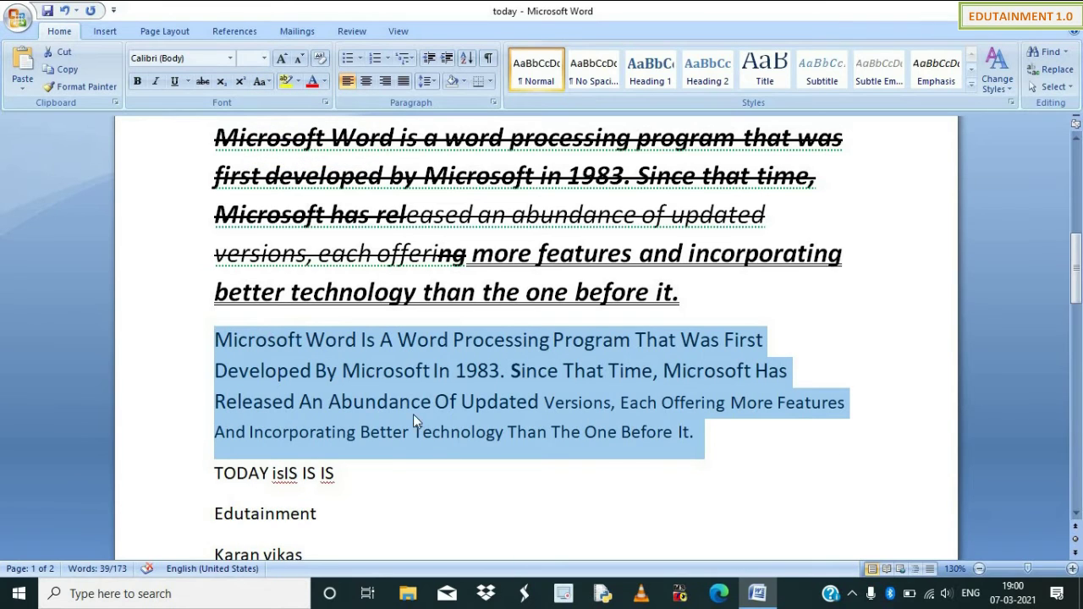
Reselect the paragraph and apply tOGGLE cASE.
click(334, 340)
drag(325, 340, 305, 340)
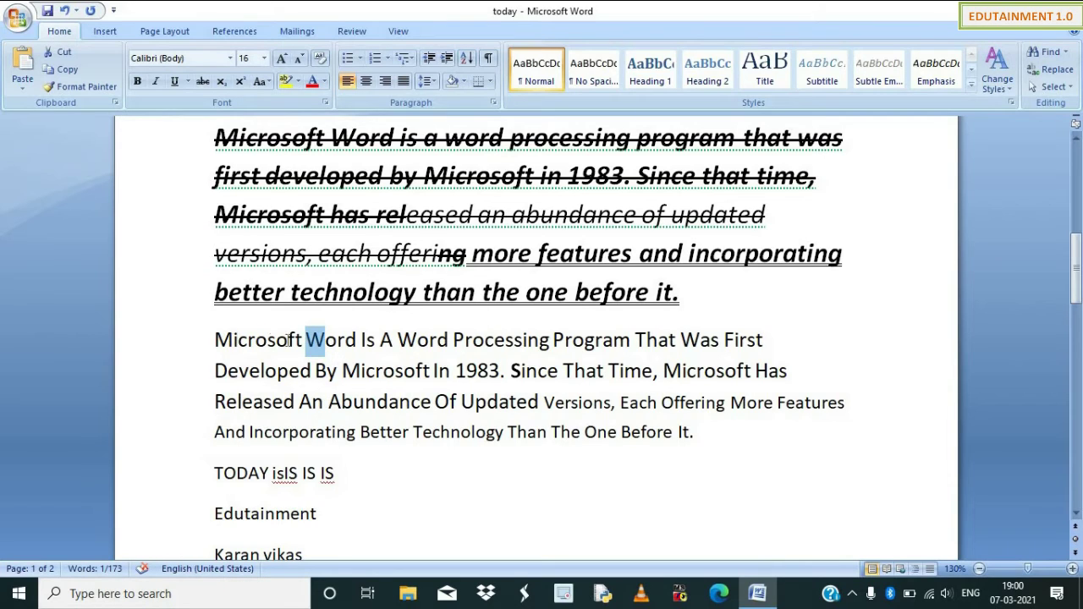
drag(452, 340, 465, 340)
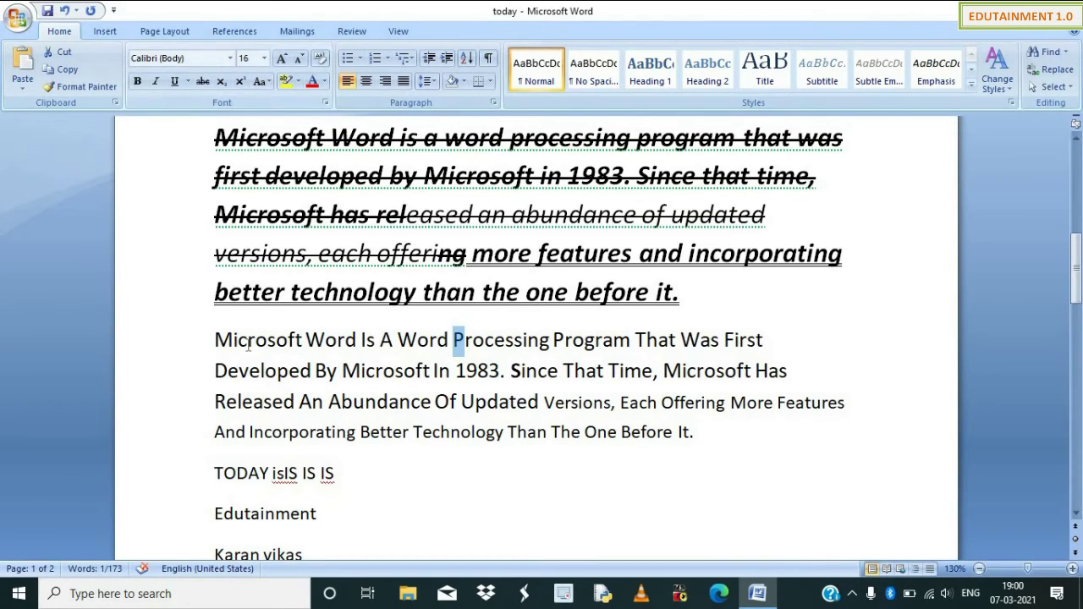
drag(215, 339, 241, 341)
click(701, 441)
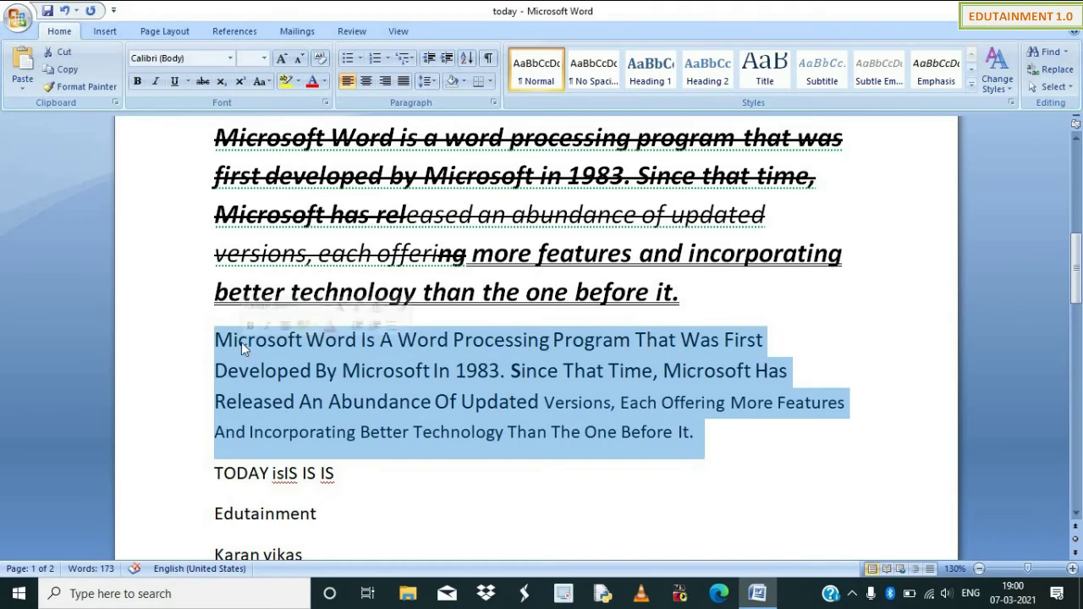
click(259, 85)
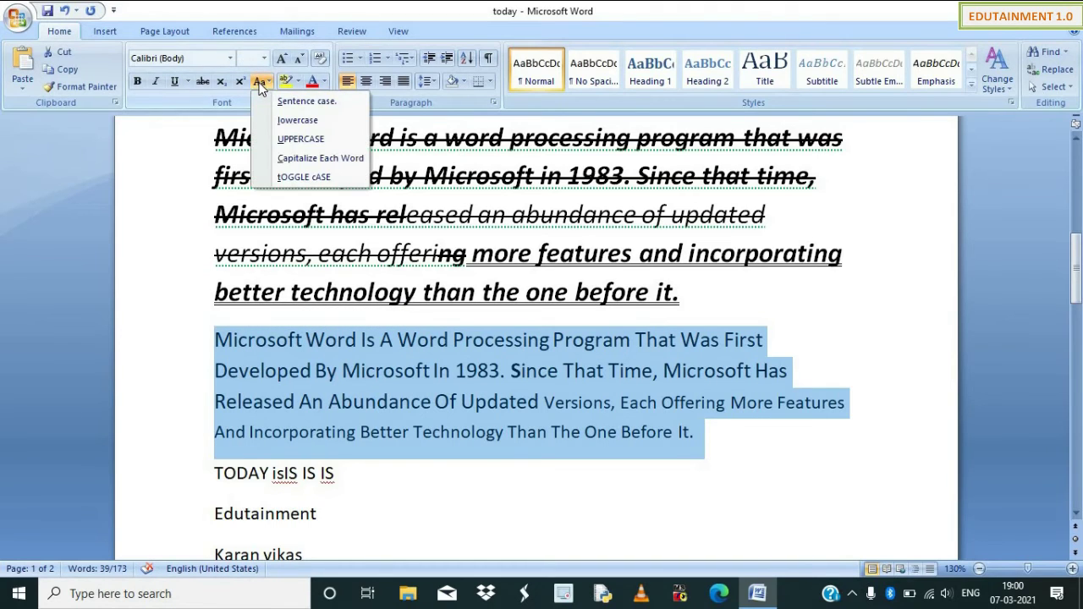
click(280, 176)
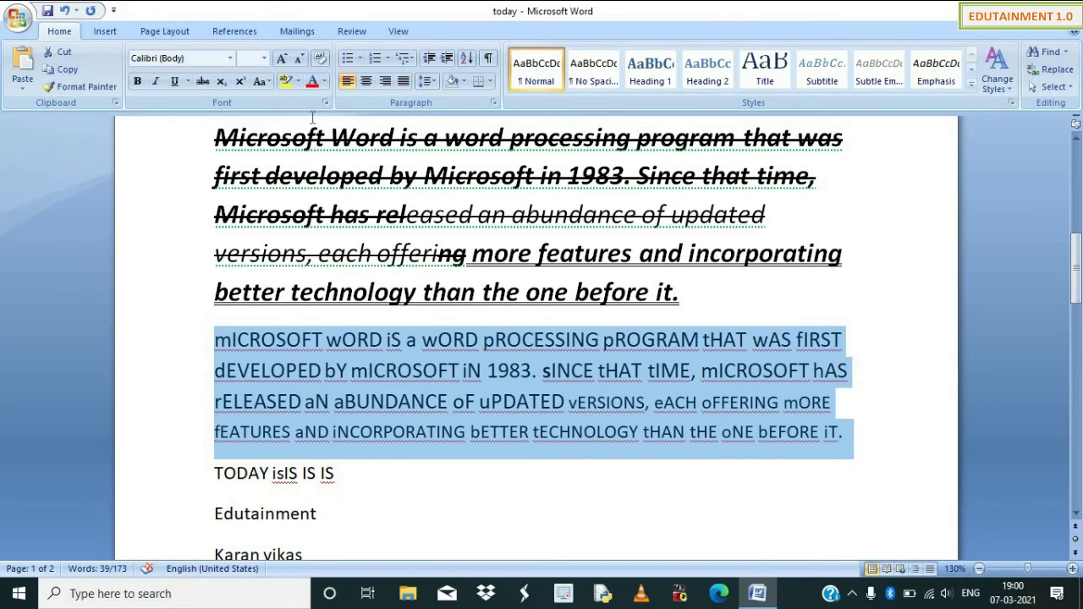
Colour the toggled-case paragraph purple with Font Color.
click(298, 83)
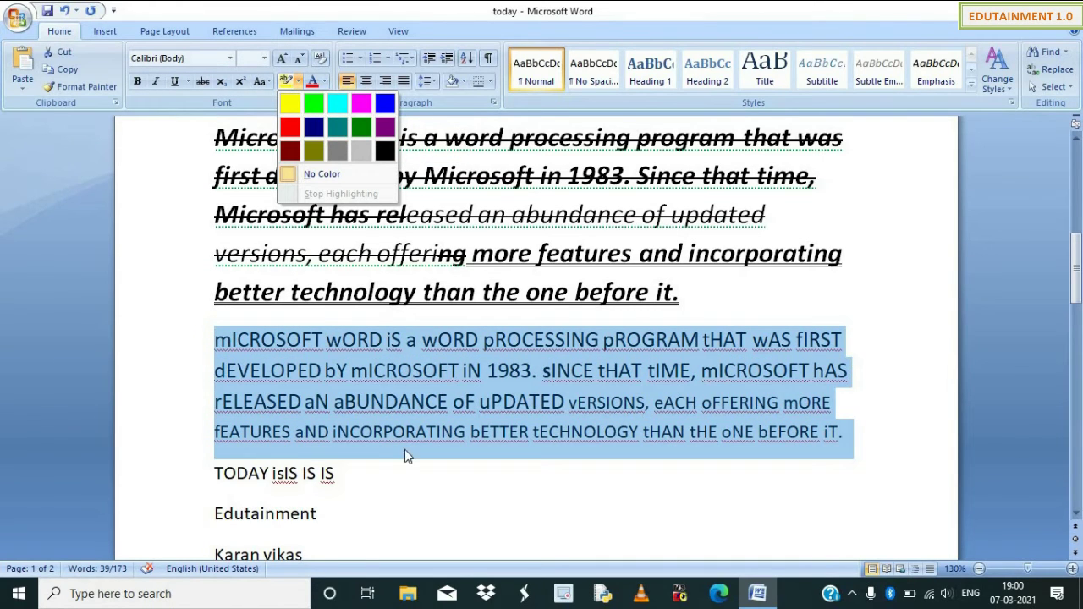
click(372, 433)
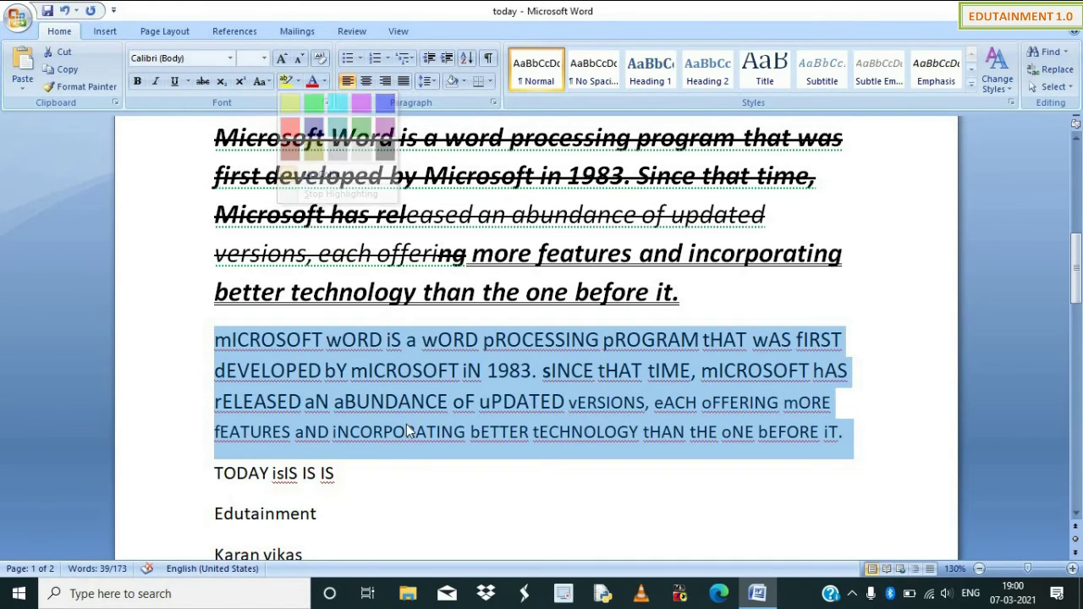
click(326, 80)
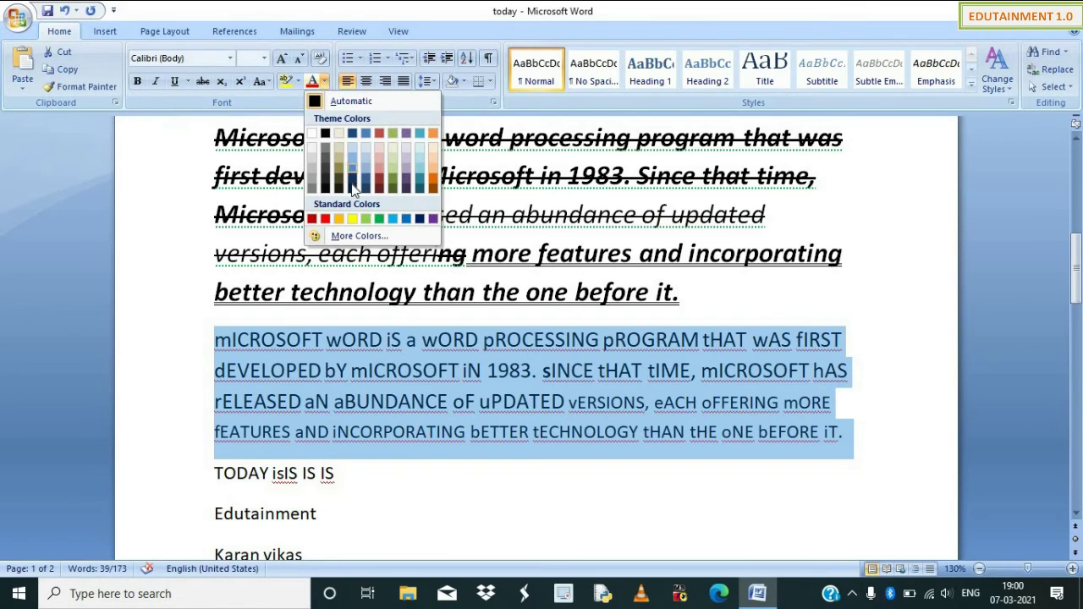
click(433, 219)
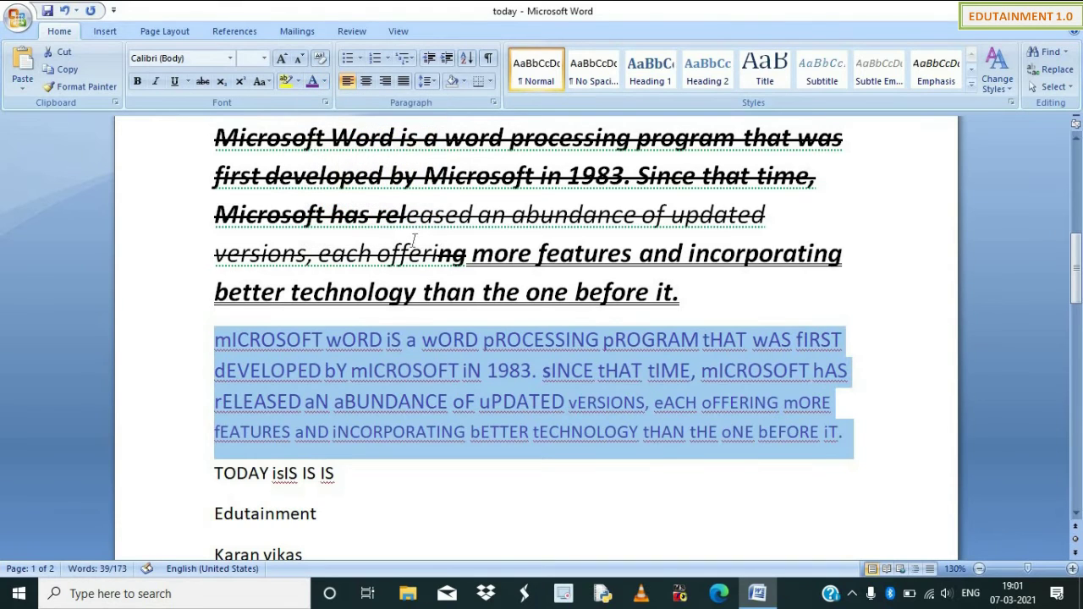
Close More Colors without changes, then select all the document's text.
click(325, 82)
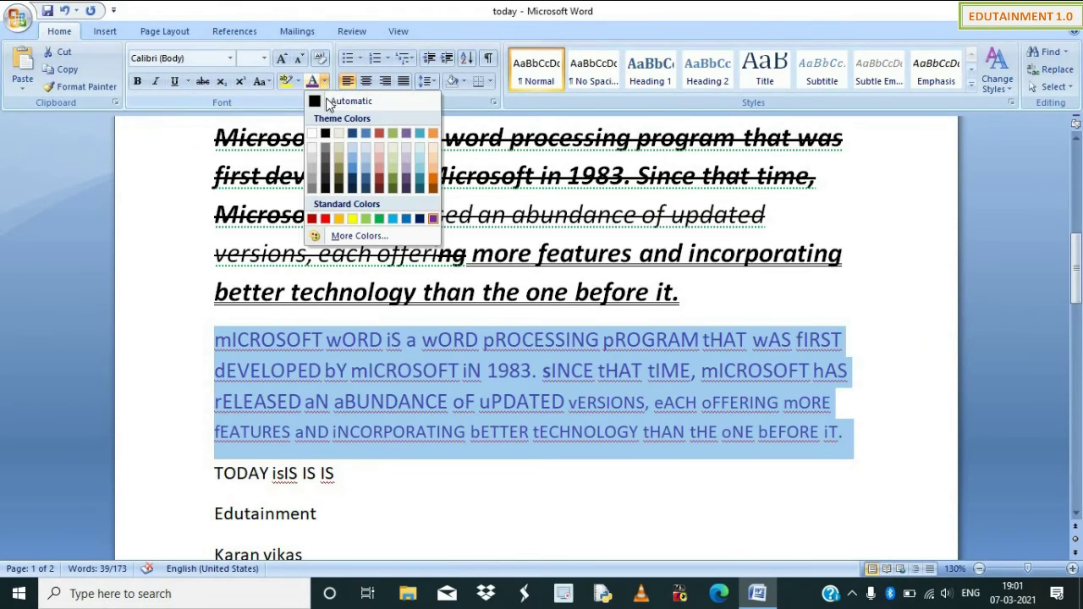
click(342, 236)
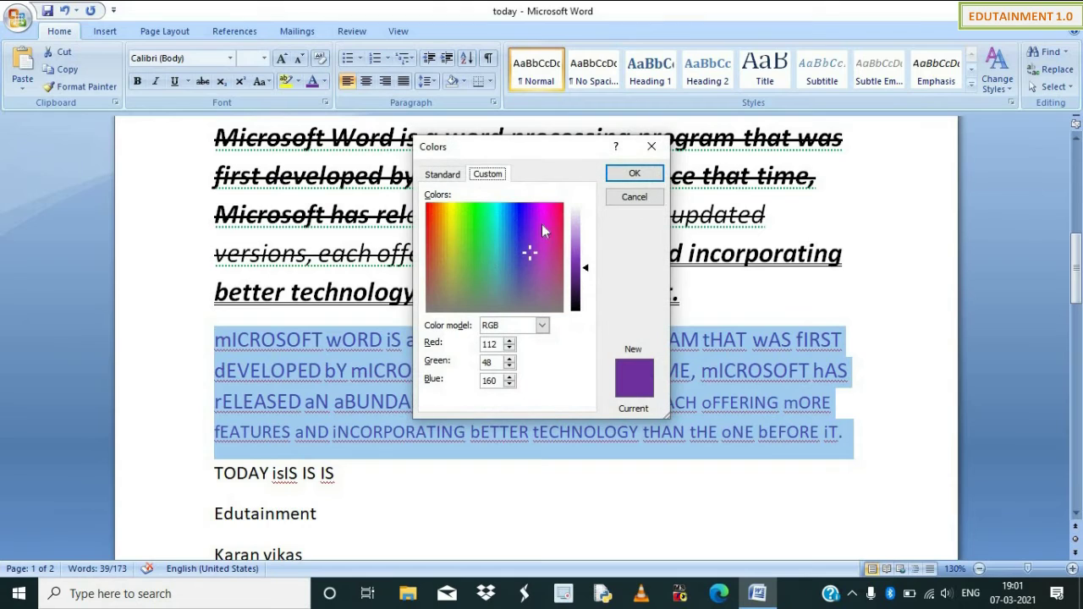
click(652, 147)
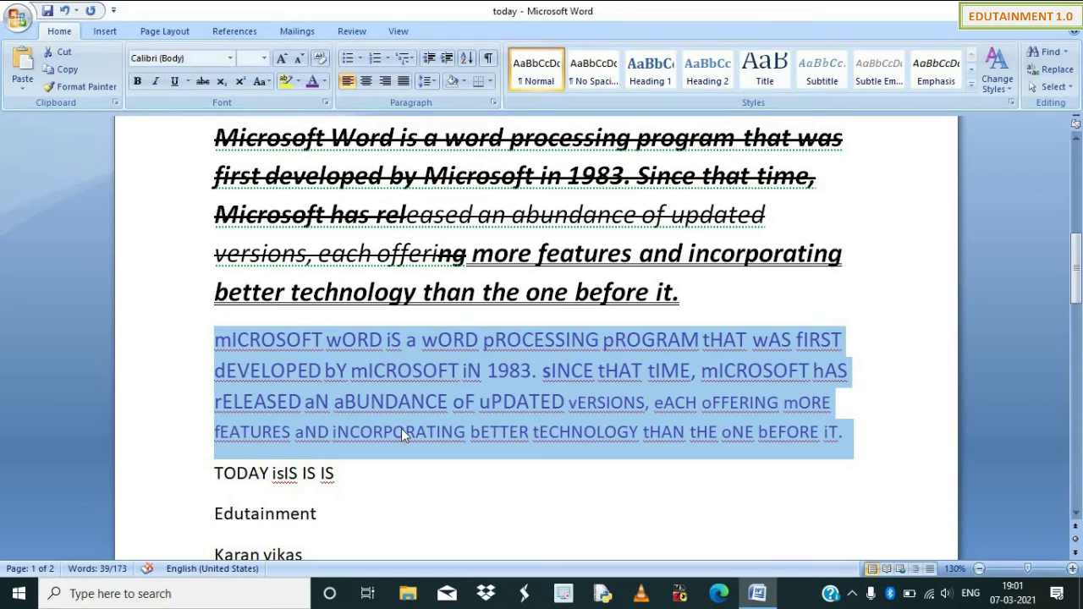
click(396, 461)
key(ctrl+a)
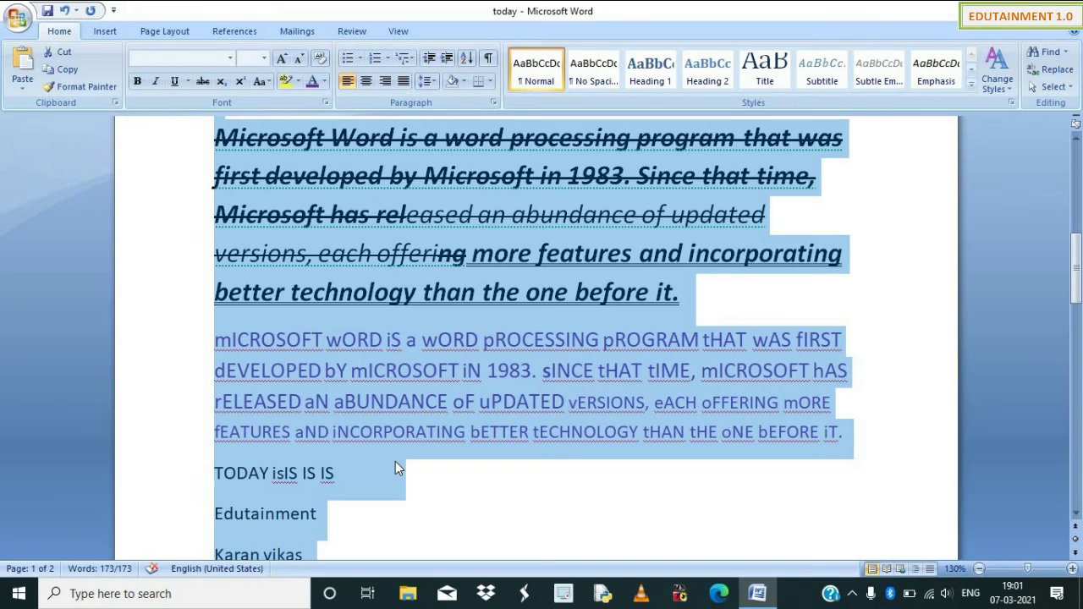
Delete everything, set the font size to 18, and start a check-mark bulleted list.
key(Delete)
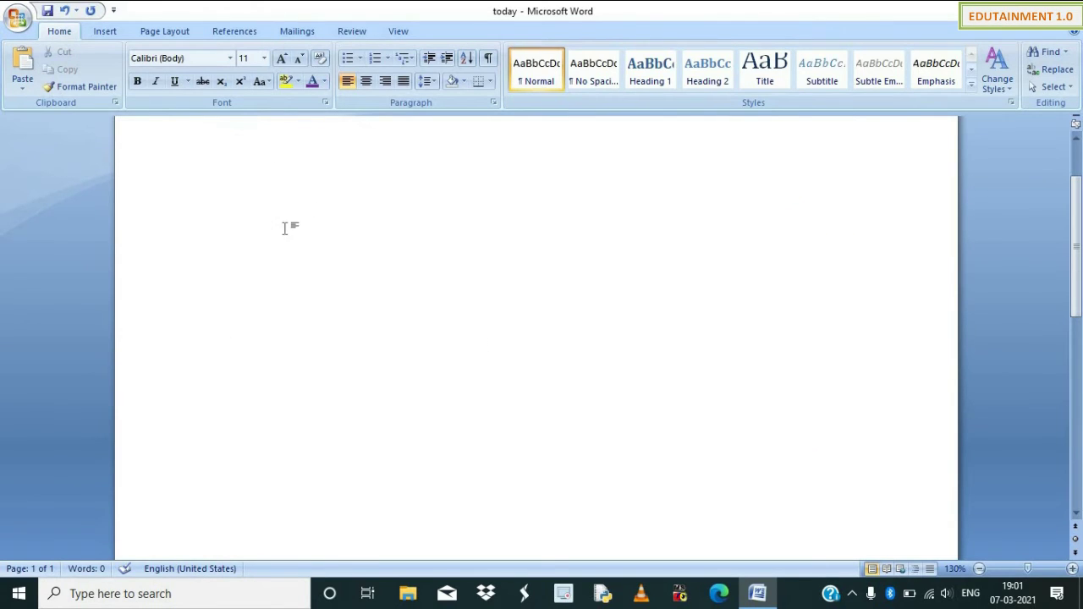
key(ctrl+shift+period)
key(ctrl+shift+period)
key(ctrl+shift+period)
key(ctrl+shift+period)
key(ctrl+shift+comma)
key(ctrl+shift+comma)
click(360, 59)
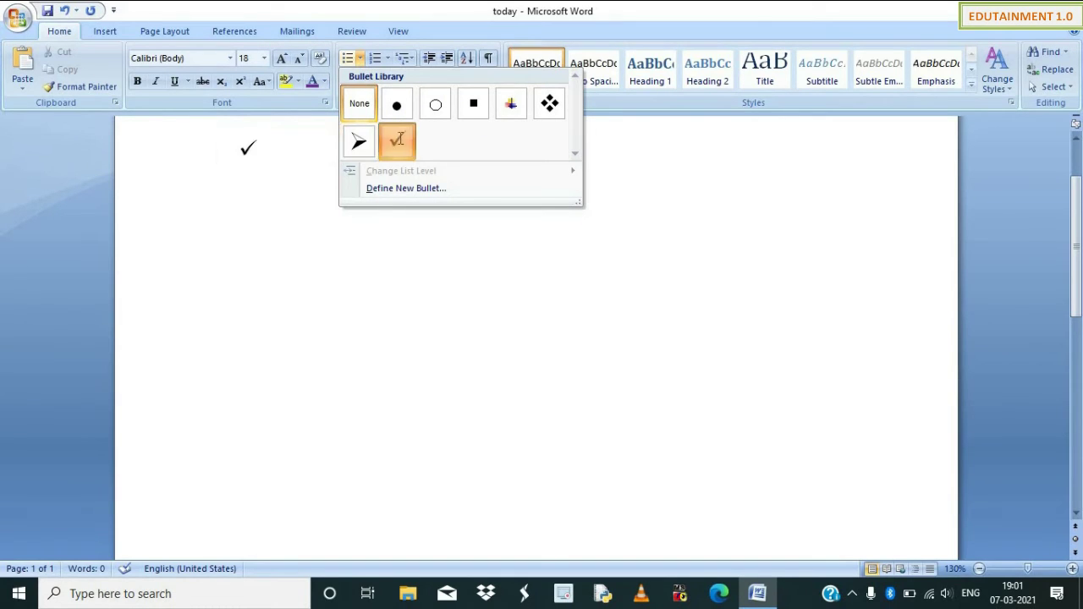
click(397, 141)
Type 'Keyboard' and 'Mouse' as bullet items.
text(key)
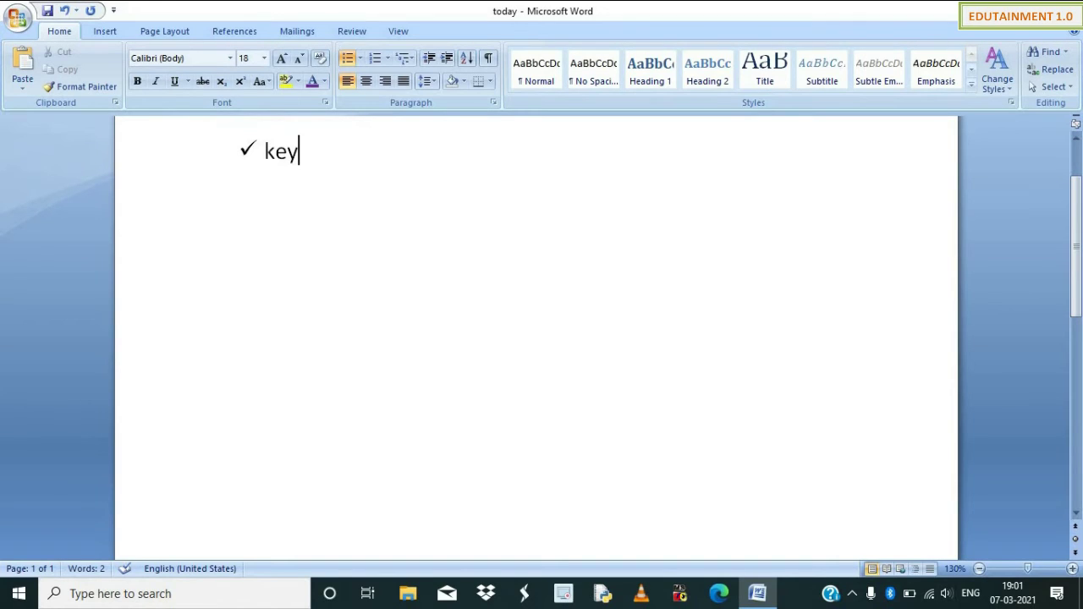
text(boar)
key(BackSpace)
text(ard)
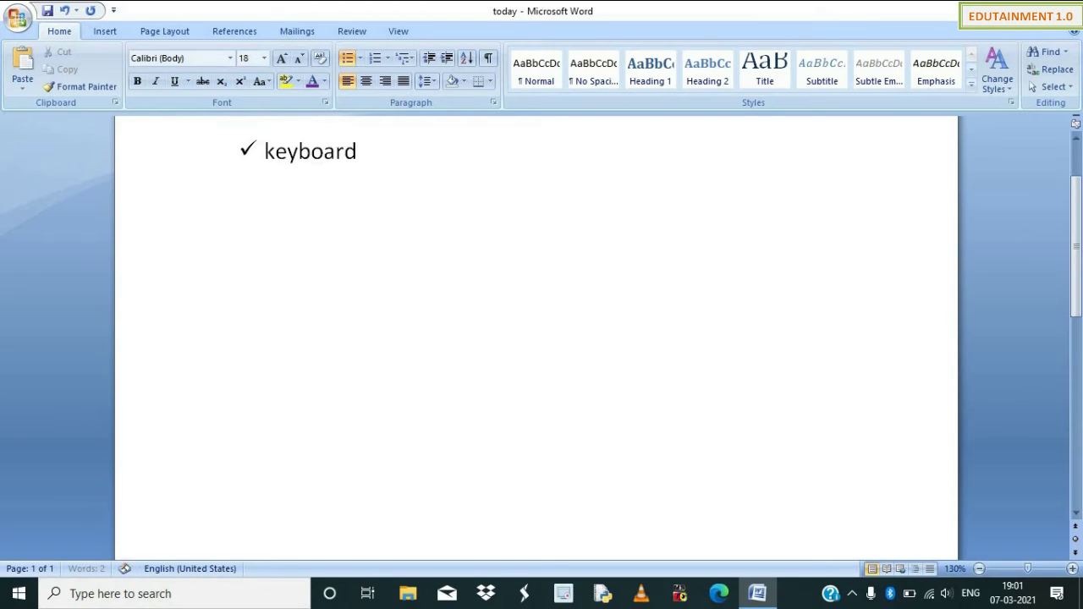
key(Return)
key(Return)
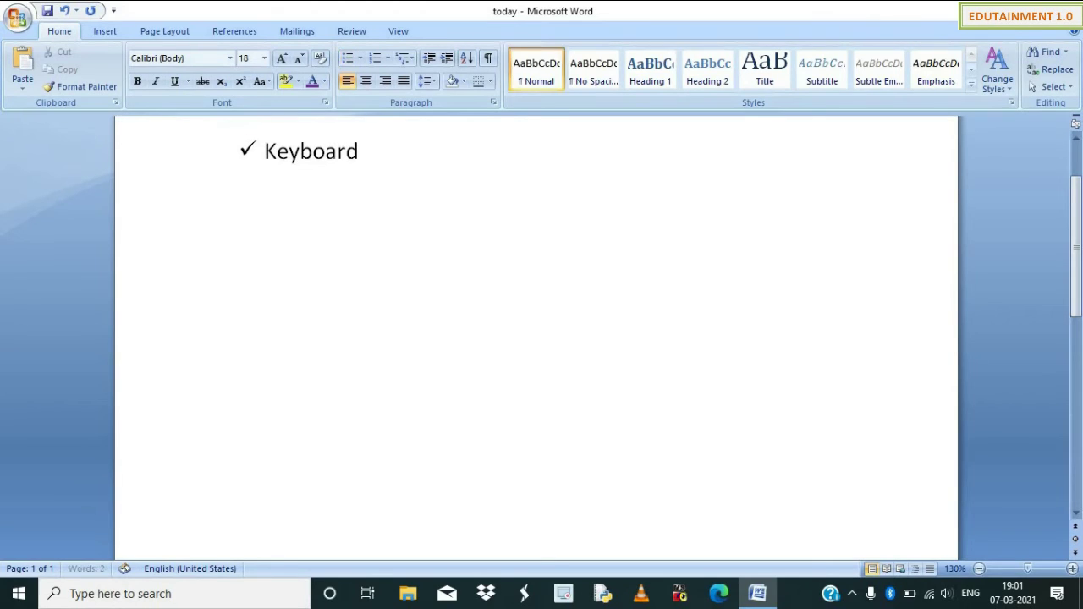
key(BackSpace)
key(BackSpace)
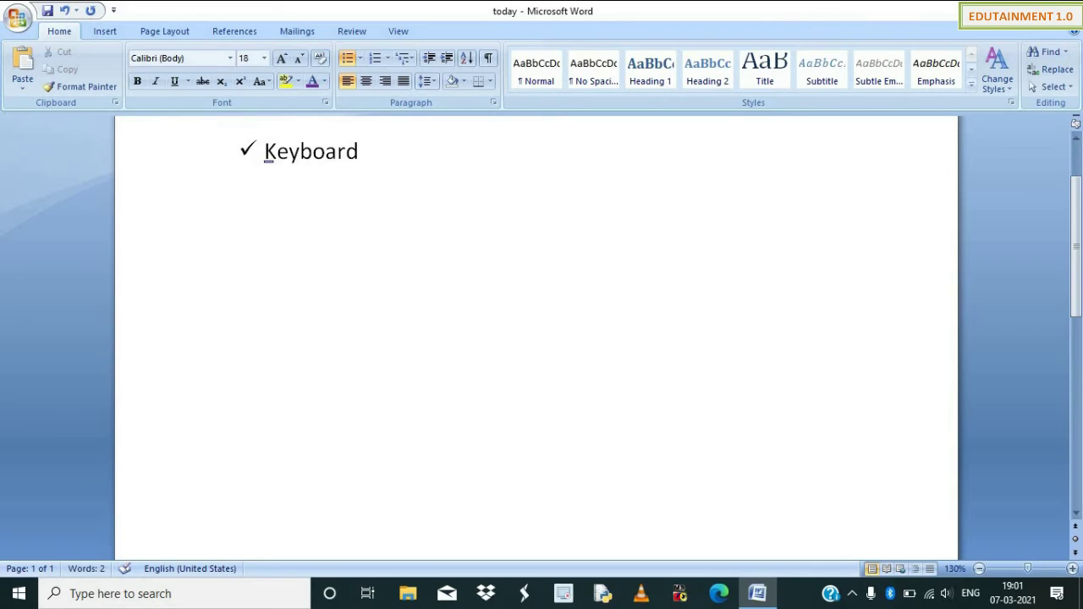
key(Return)
text(mouse)
key(Return)
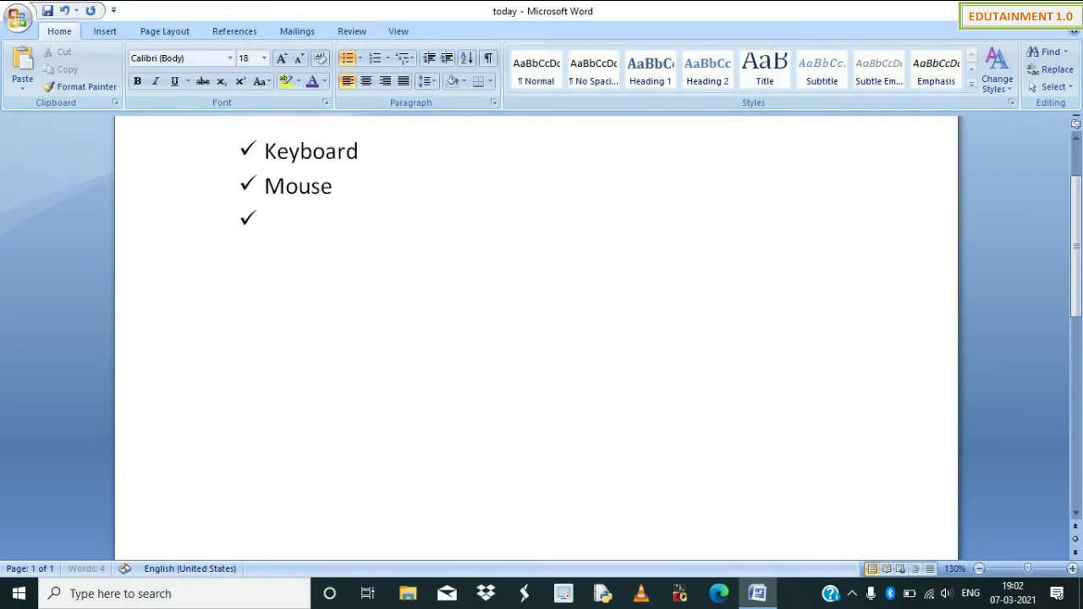
Add 'Cpu' as the third item and select the whole list.
text(cpy)
key(BackSpace)
text(u)
key(Return)
key(BackSpace)
key(BackSpace)
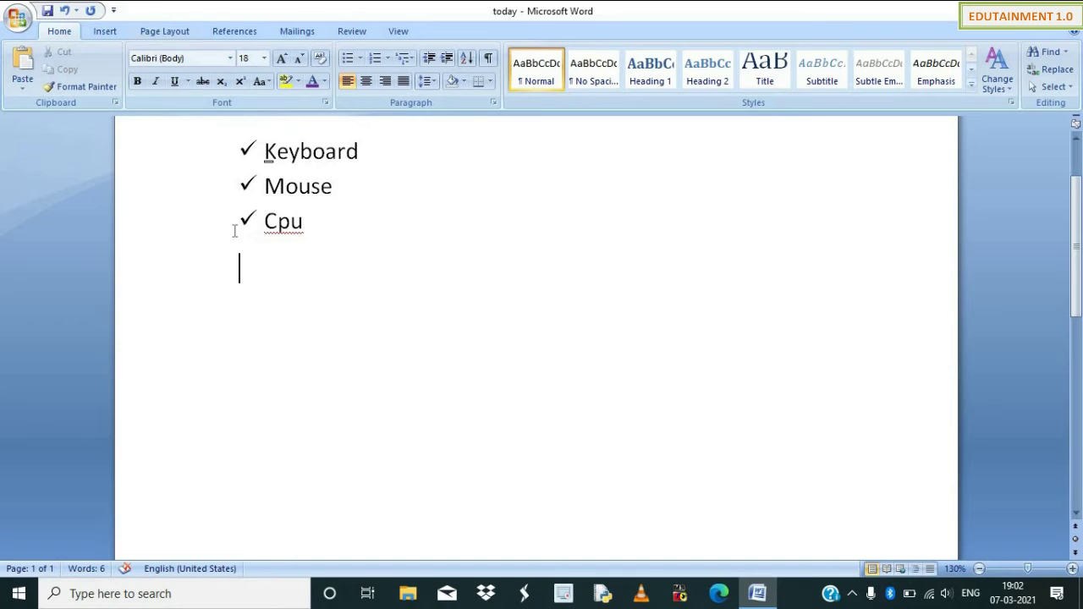
drag(309, 218, 259, 159)
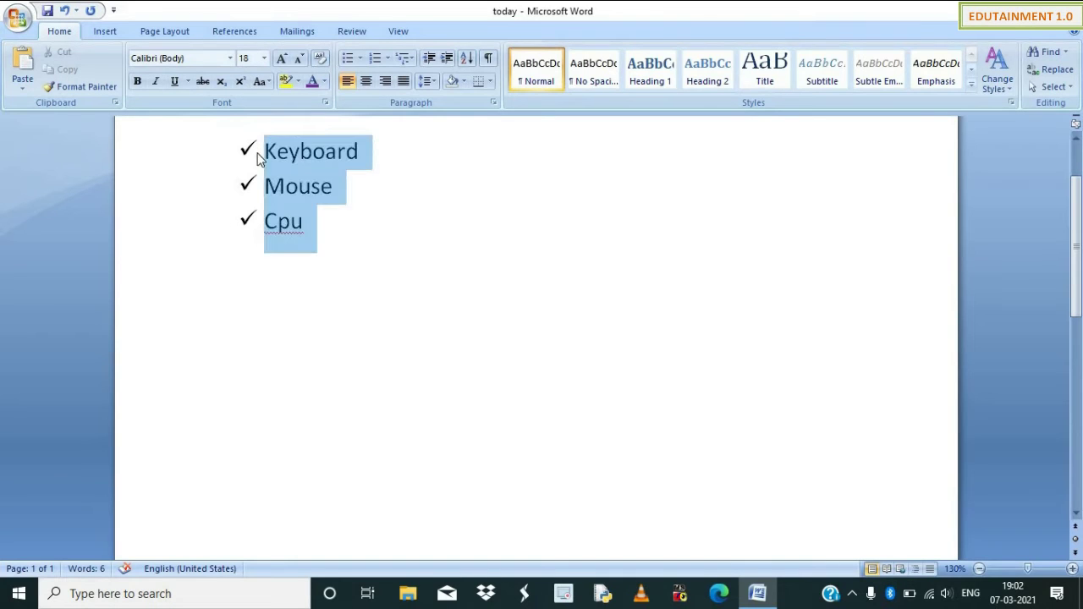
click(364, 58)
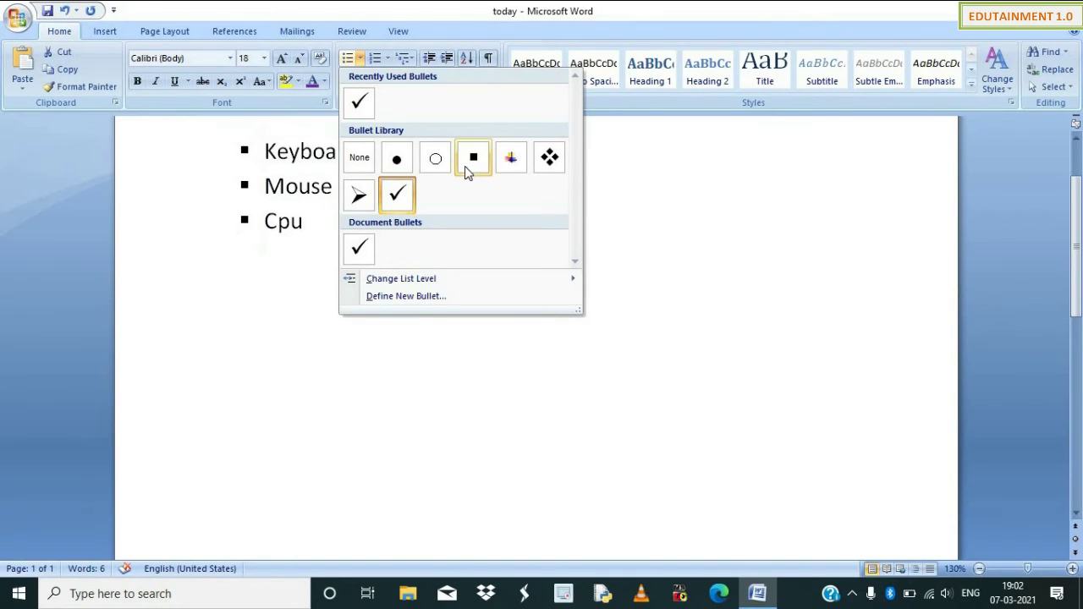
Define a new bullet using Wingdings symbol 203 for the Keyboard, Mouse and Cpu list.
click(410, 297)
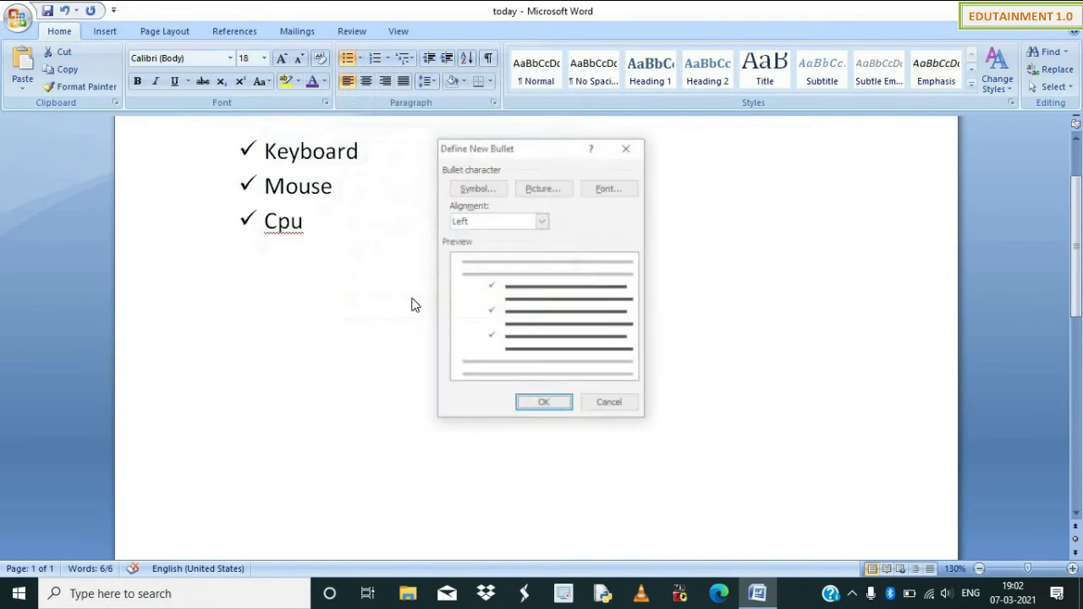
click(485, 189)
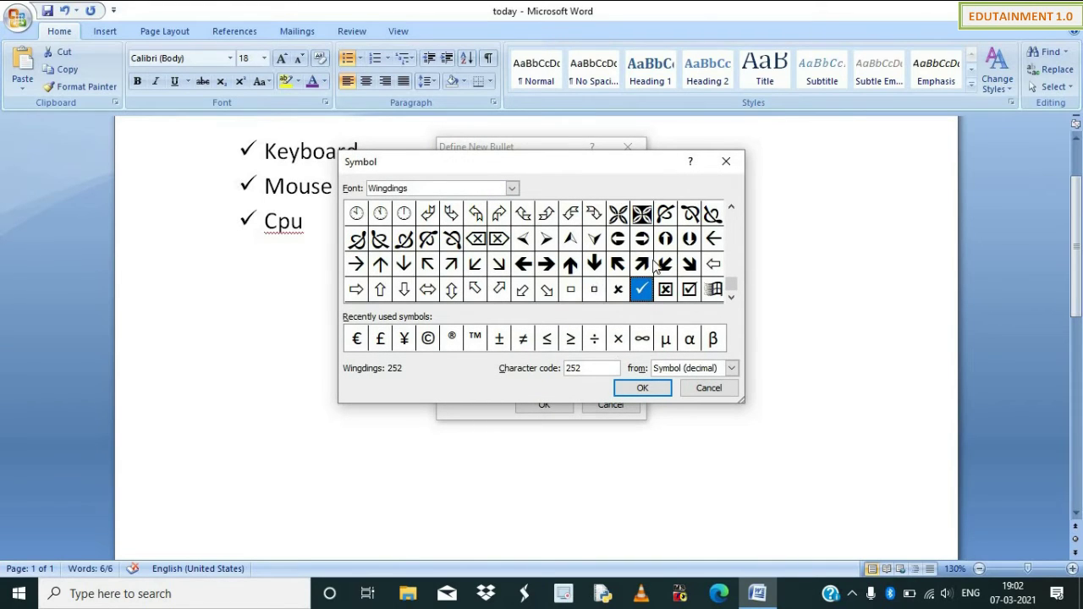
click(620, 215)
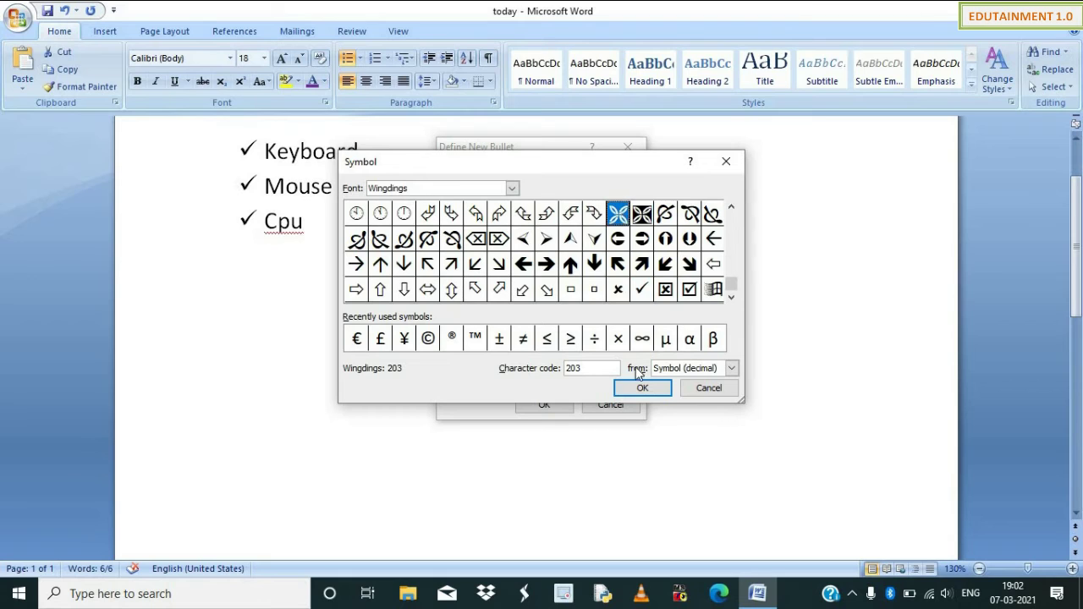
click(640, 389)
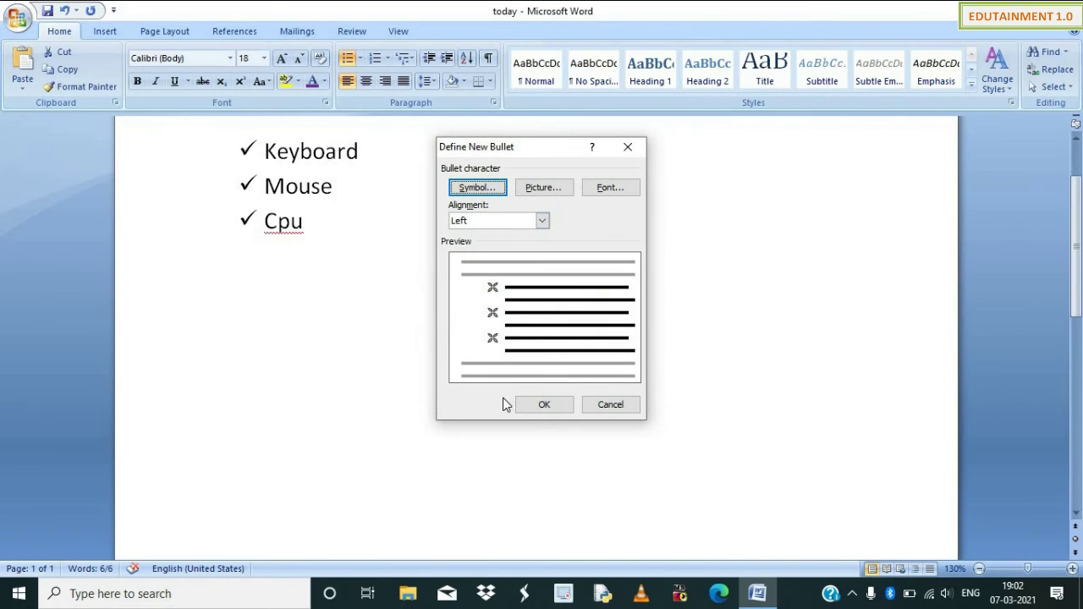
click(542, 406)
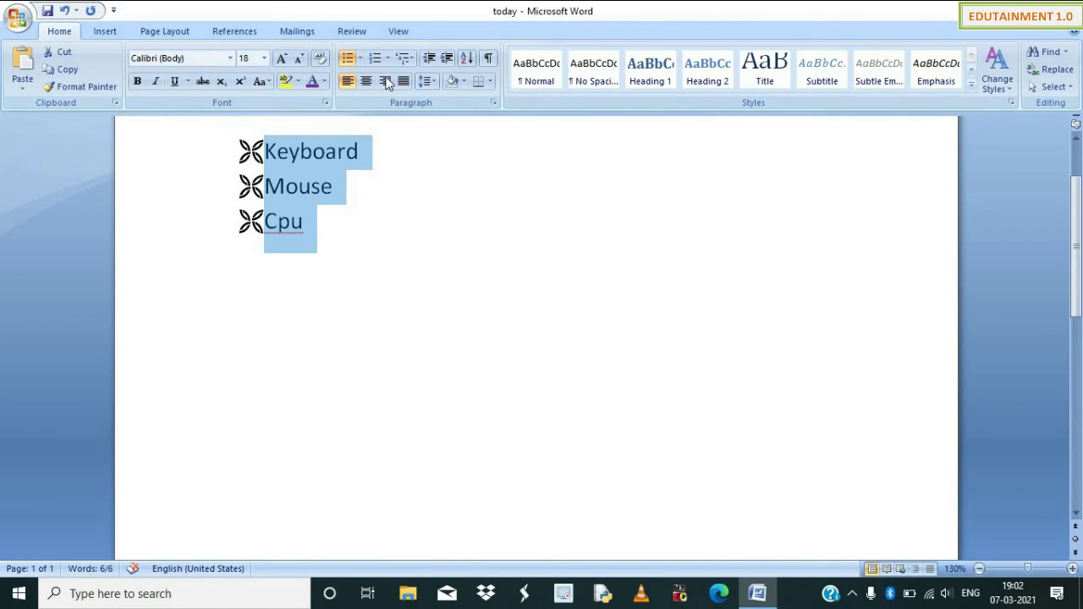
click(360, 58)
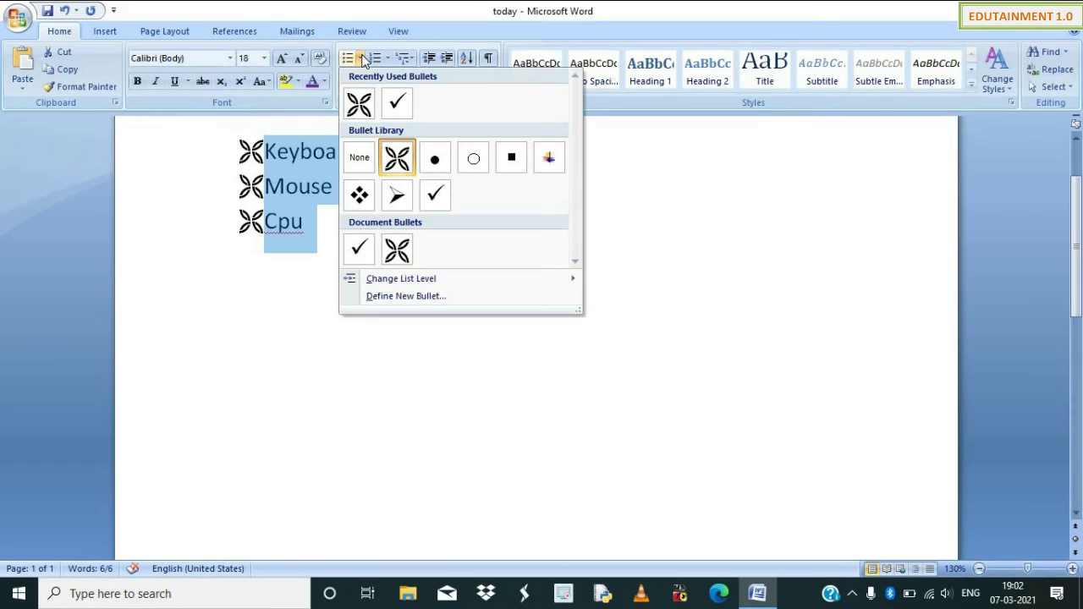
click(414, 293)
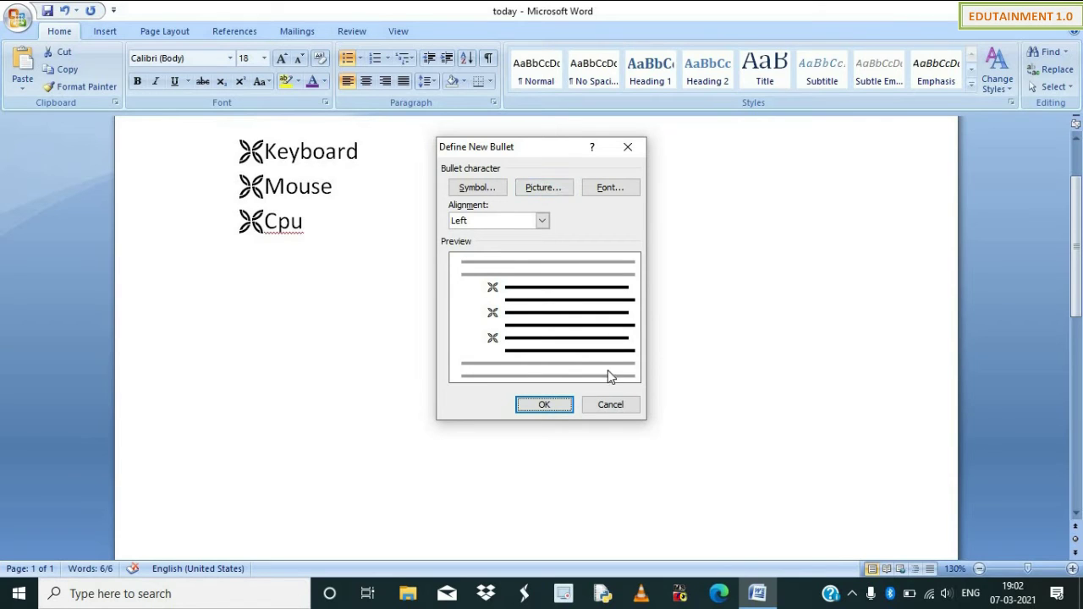
click(608, 405)
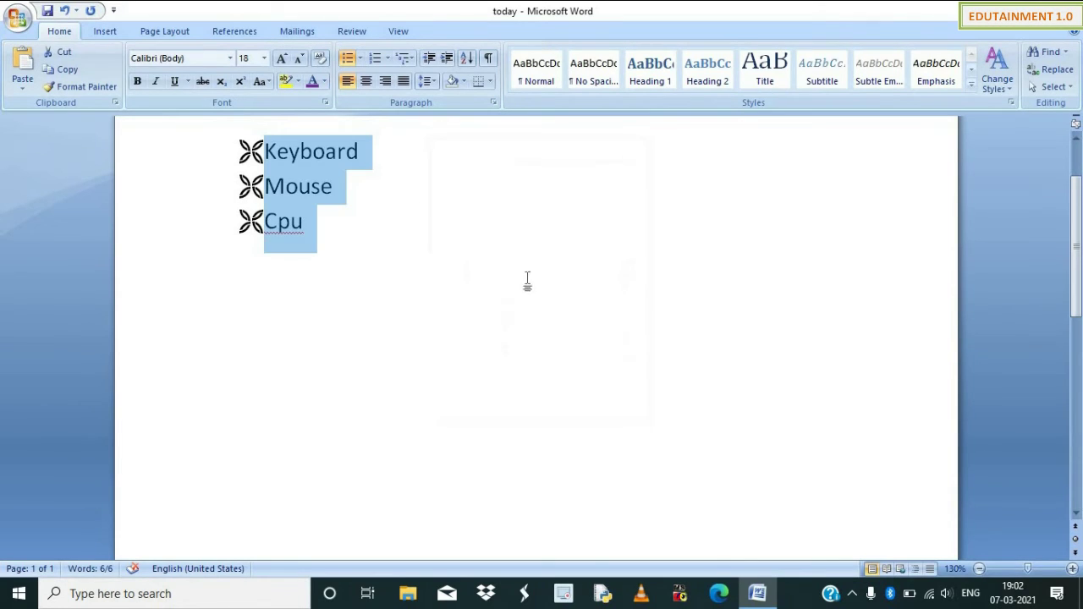
Number the list 1. 2. 3. and insert 'motherboard' after Keyboard.
click(387, 57)
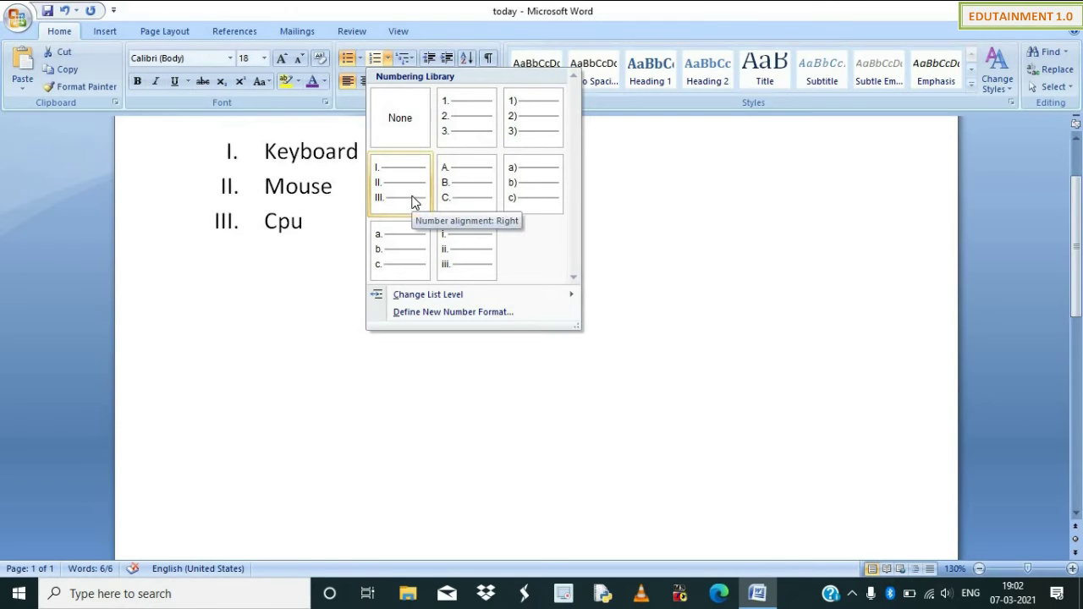
click(476, 130)
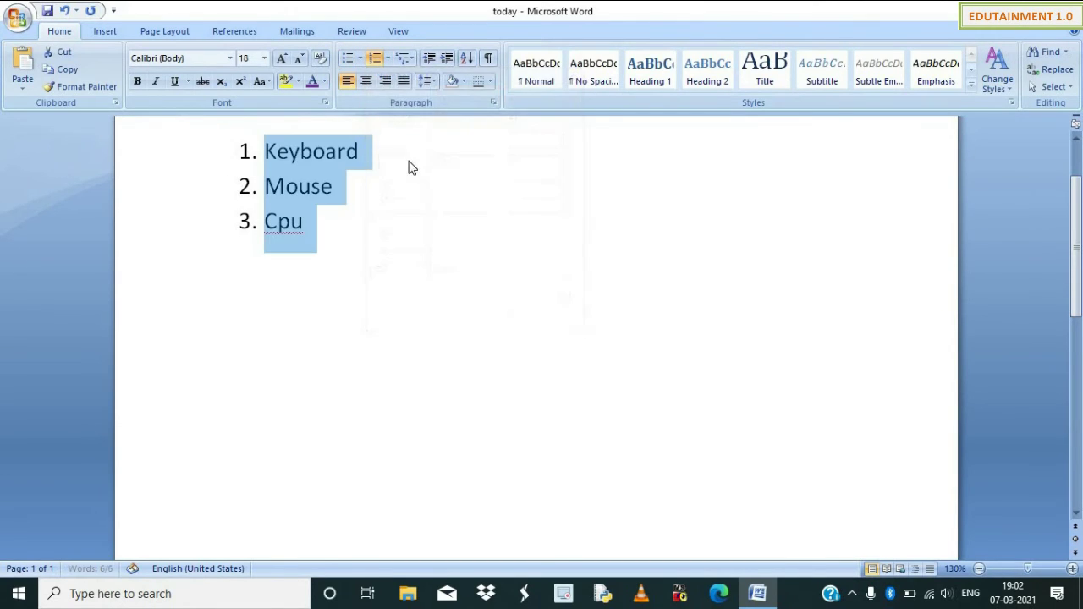
click(380, 154)
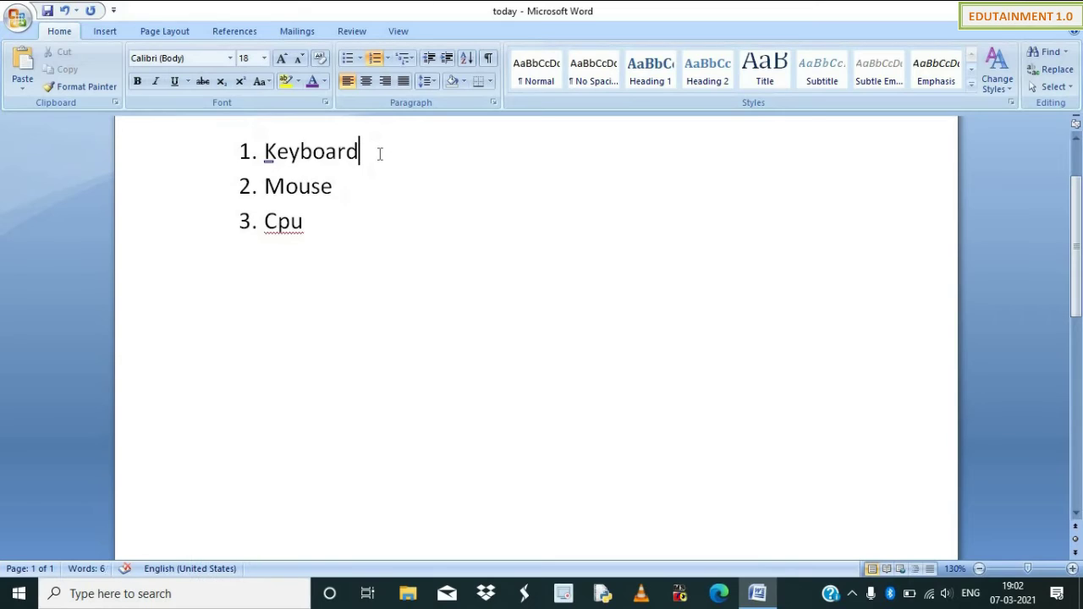
key(Return)
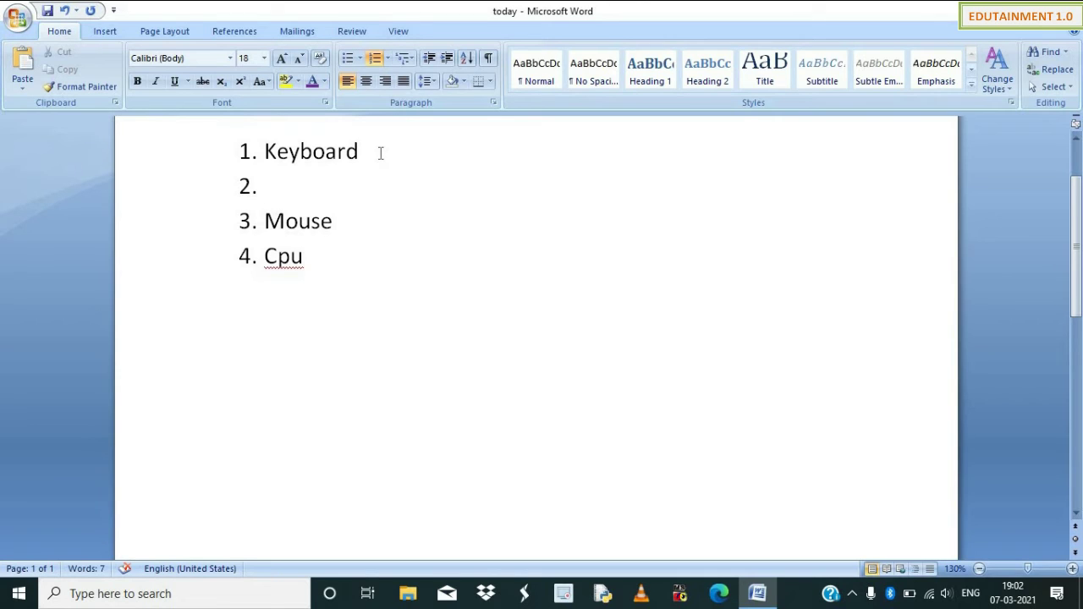
text(motherboard)
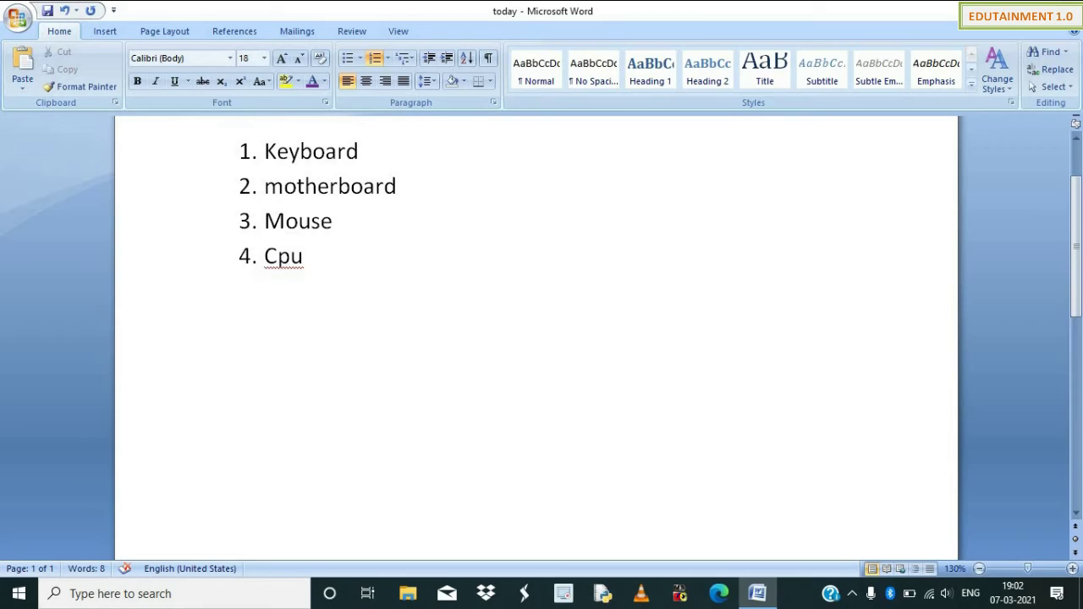
Add 'RAM' and 'Cells' as sub-items under Motherboard.
key(Return)
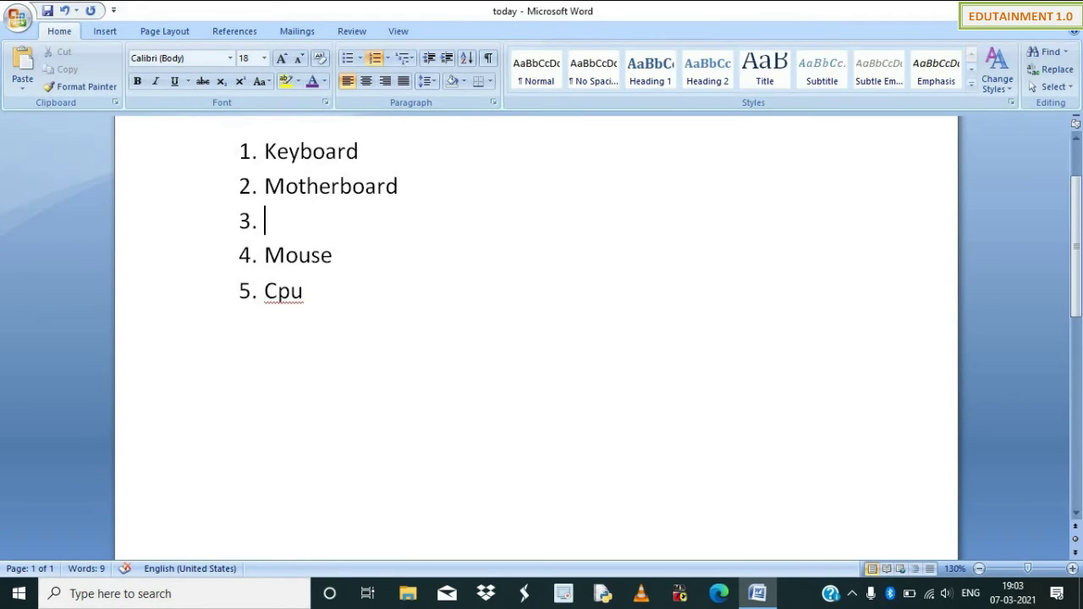
key(Tab)
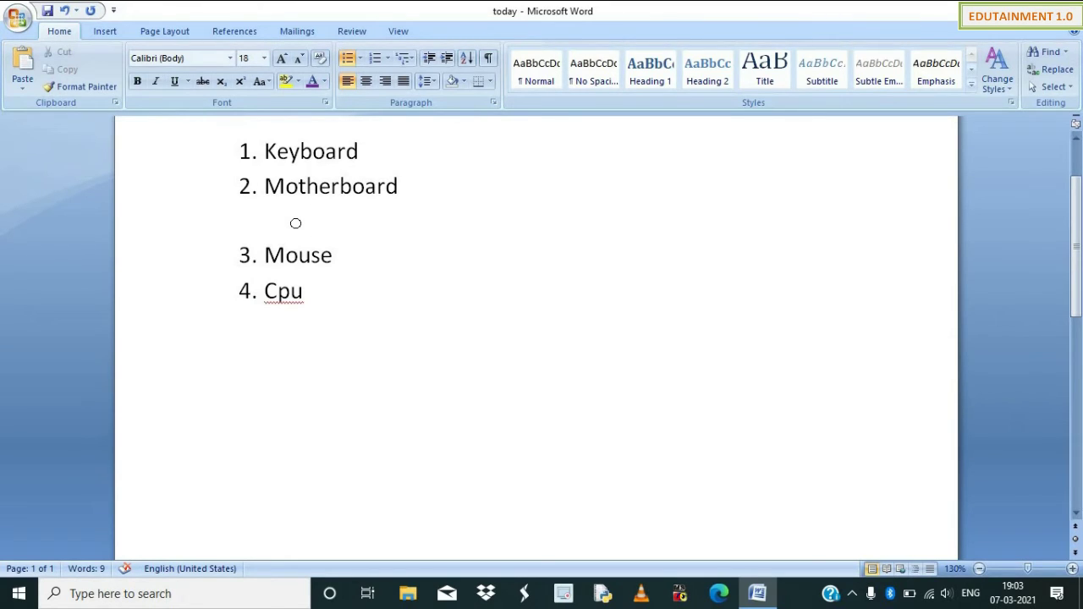
text(ram)
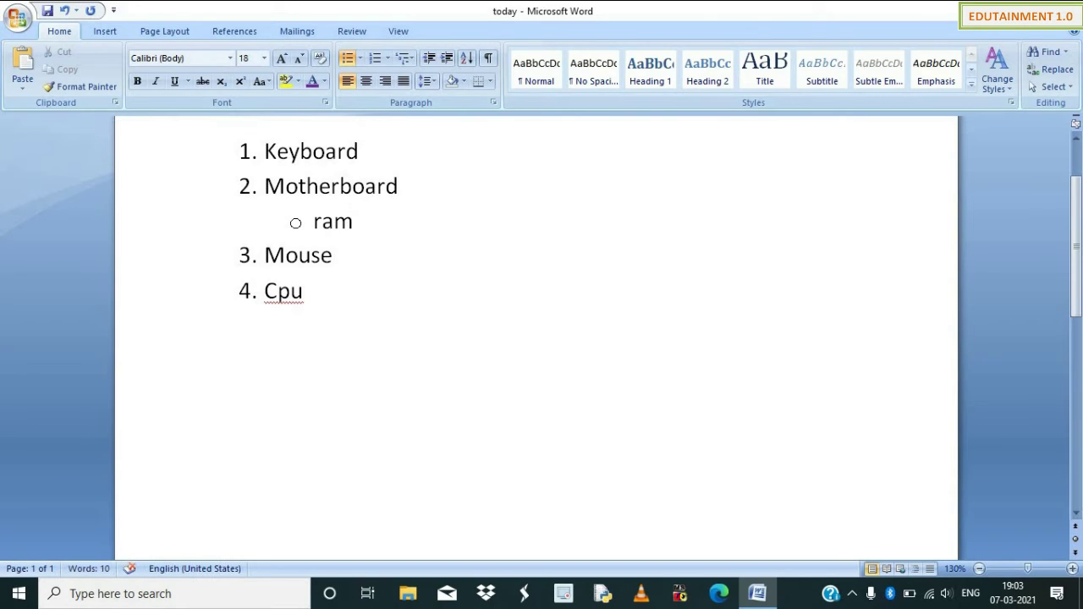
key(BackSpace)
key(BackSpace)
key(BackSpace)
text(RAM)
key(Return)
text(\)
key(BackSpace)
text(Cell)
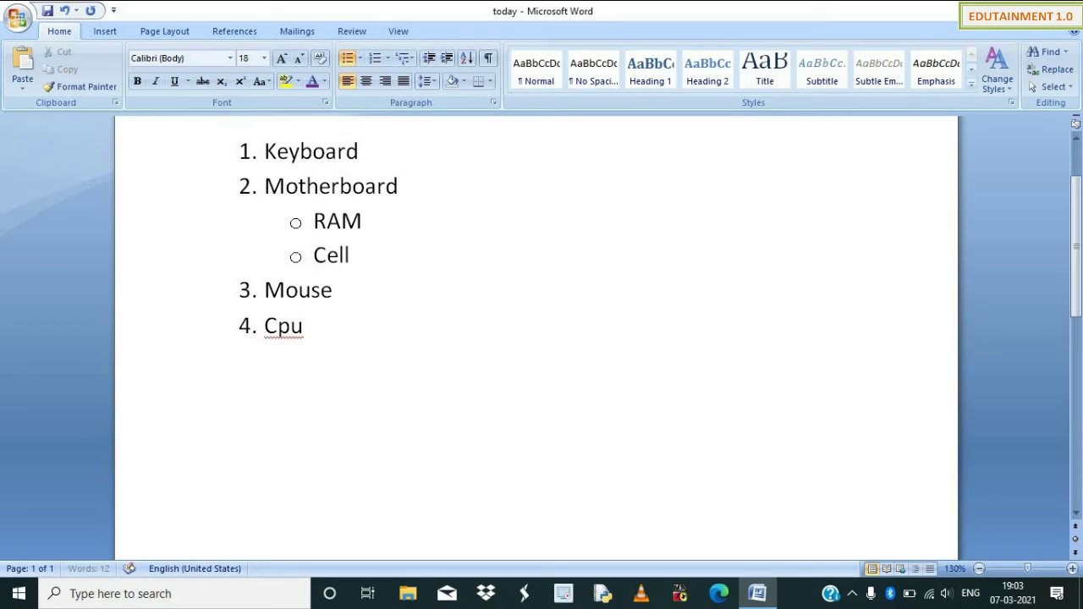
text(s)
Create a third-level 'sublist' item beneath Cells.
key(Return)
key(Tab)
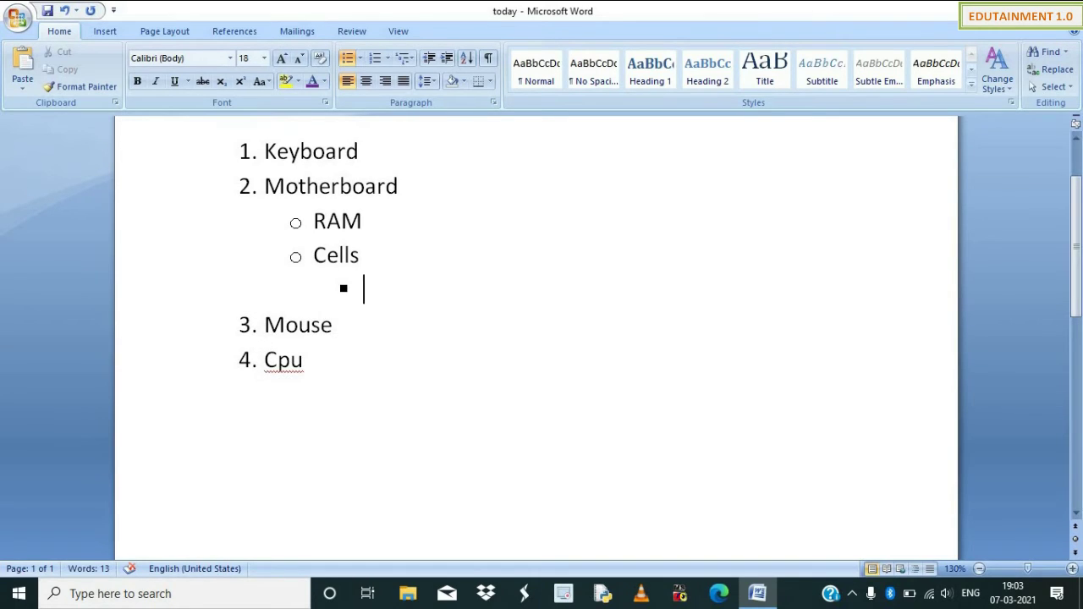
key(shift+Tab)
key(shift+Tab)
key(BackSpace)
key(BackSpace)
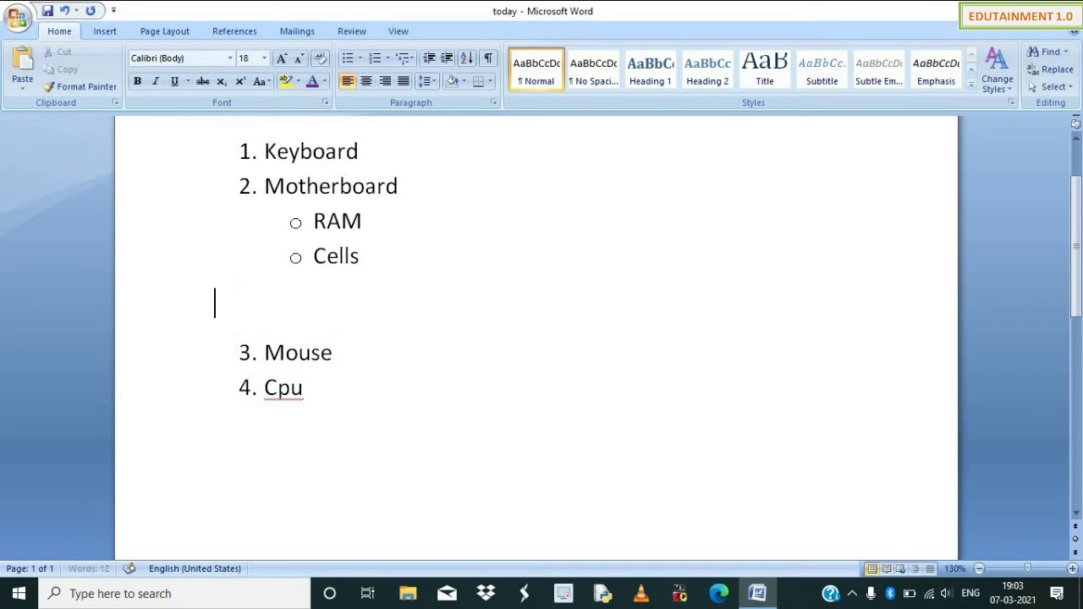
key(BackSpace)
key(Return)
key(Tab)
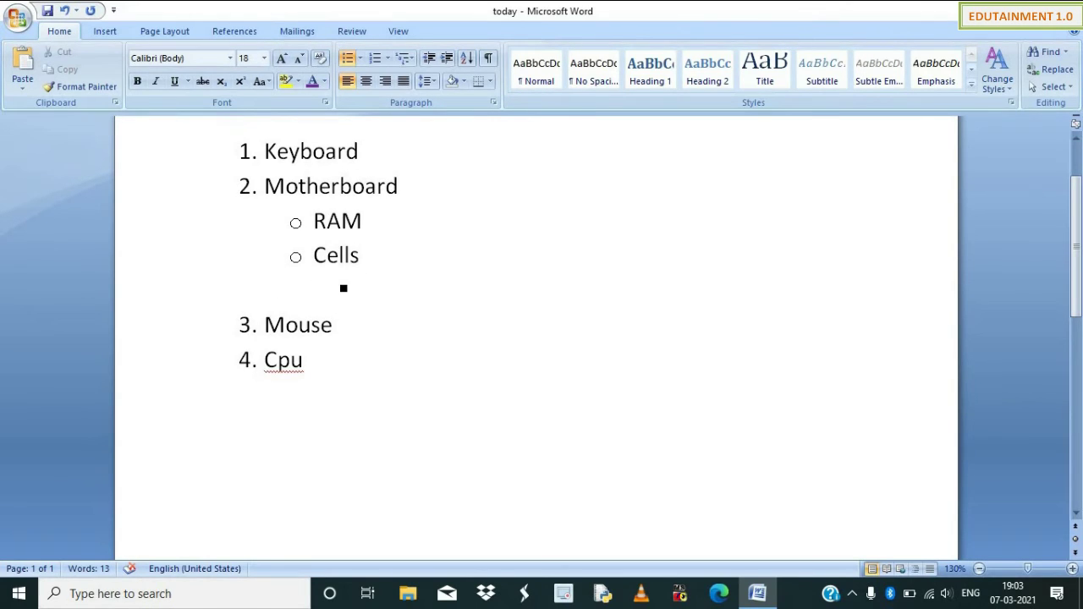
text(sublist)
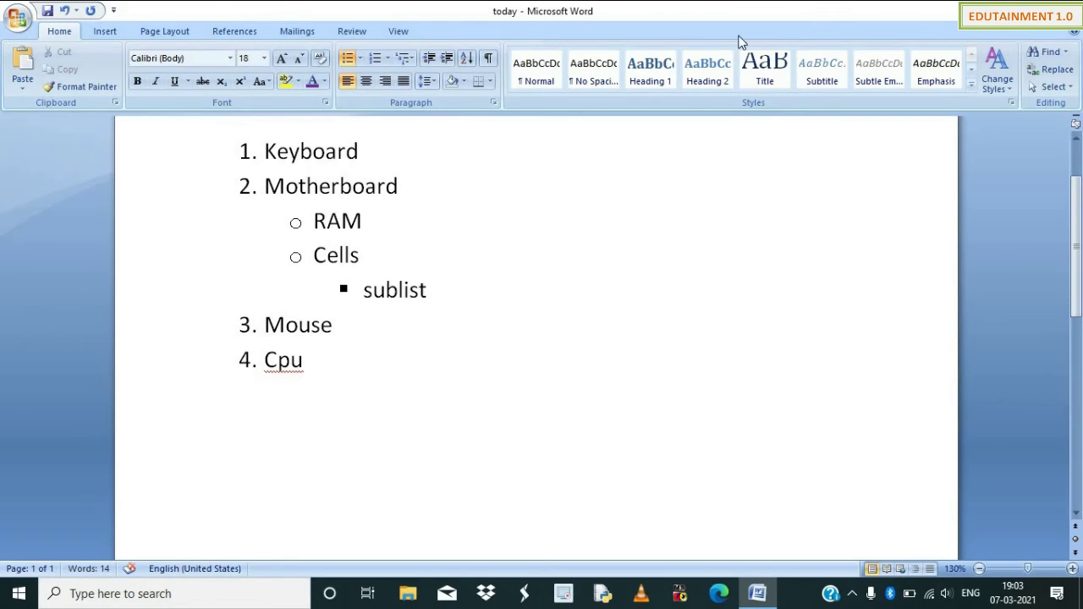
click(404, 57)
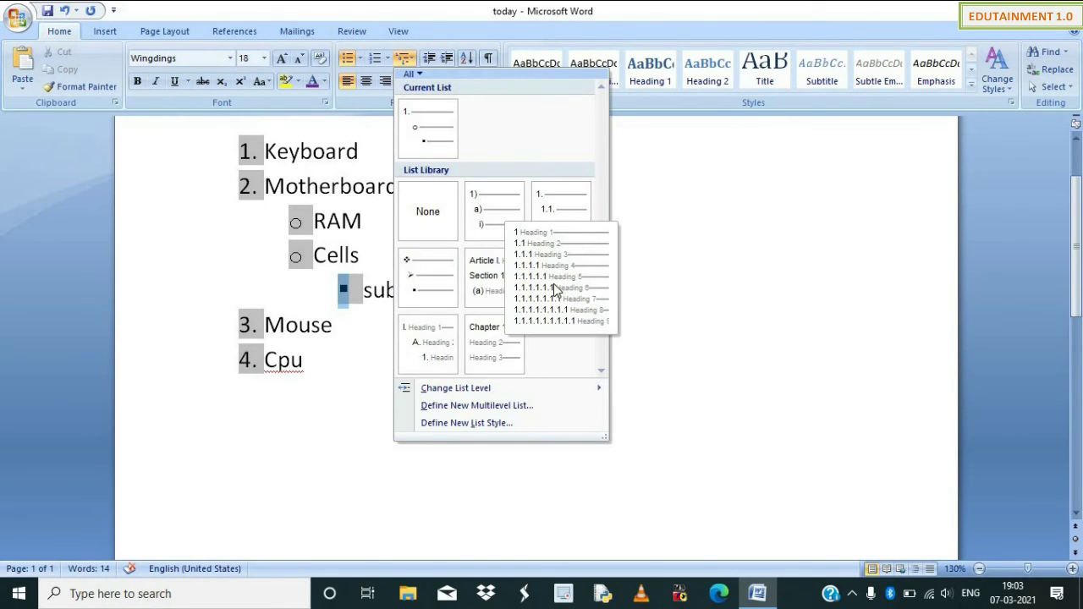
click(509, 407)
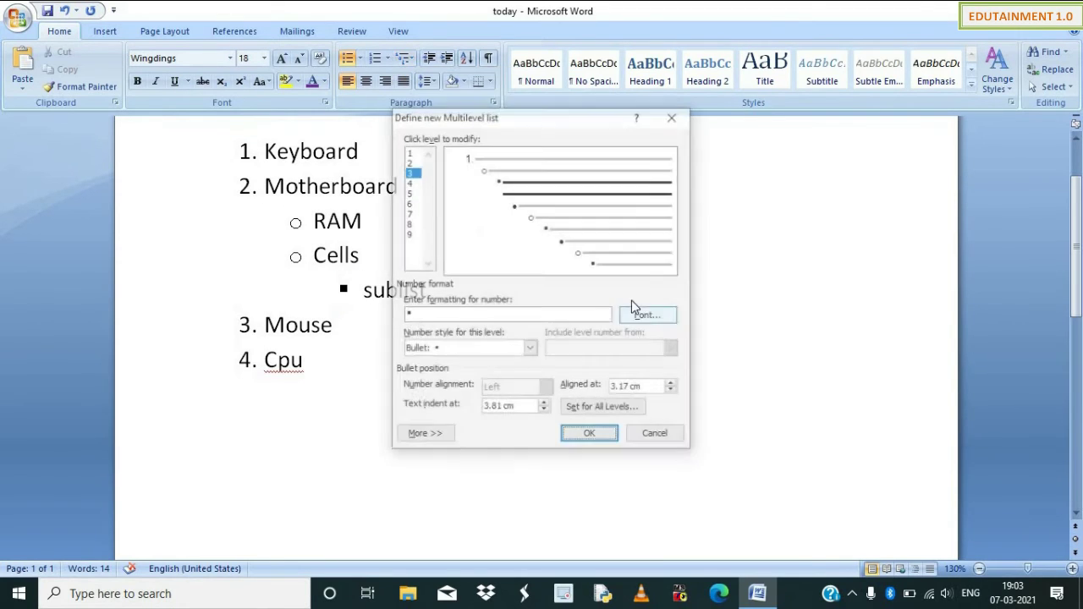
click(654, 436)
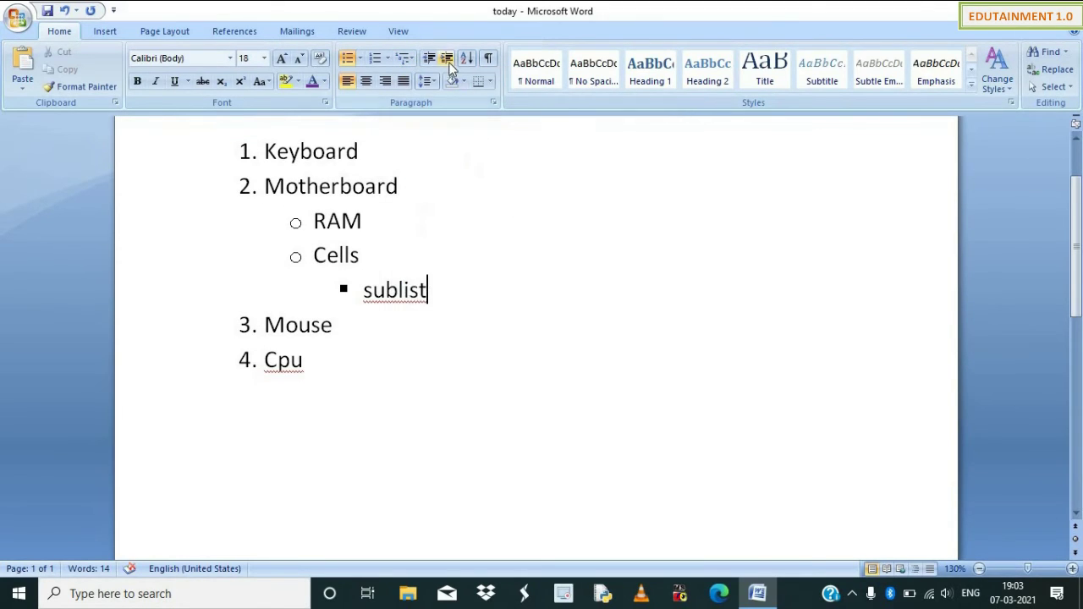
scroll(299, 258, up, 2)
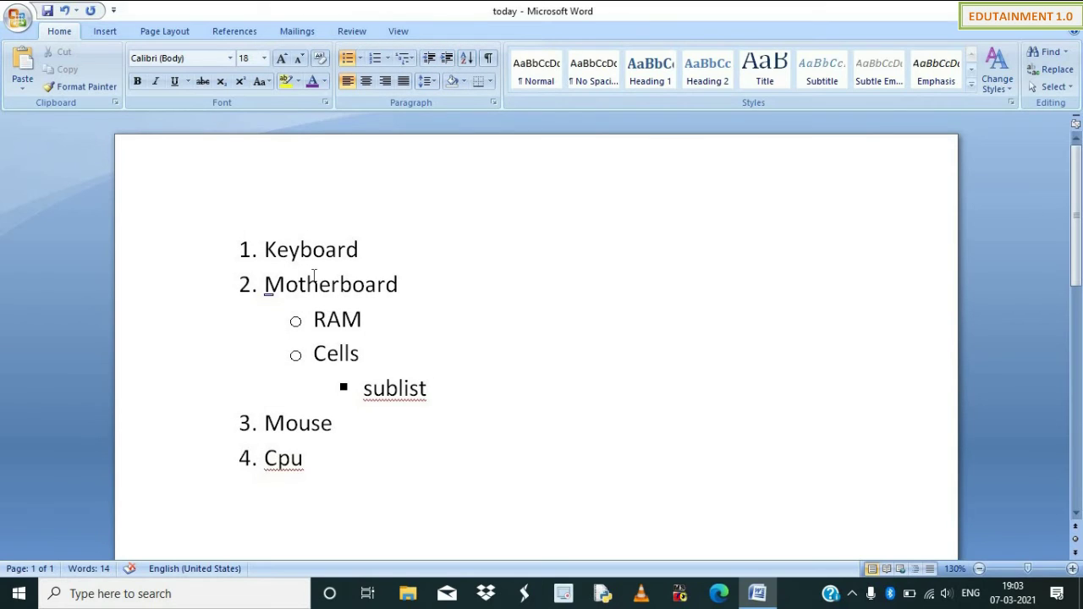
Replace the list with 'Today is great day and we are learning MS word.', correcting 'learing'.
key(ctrl+a)
key(Delete)
text(today )
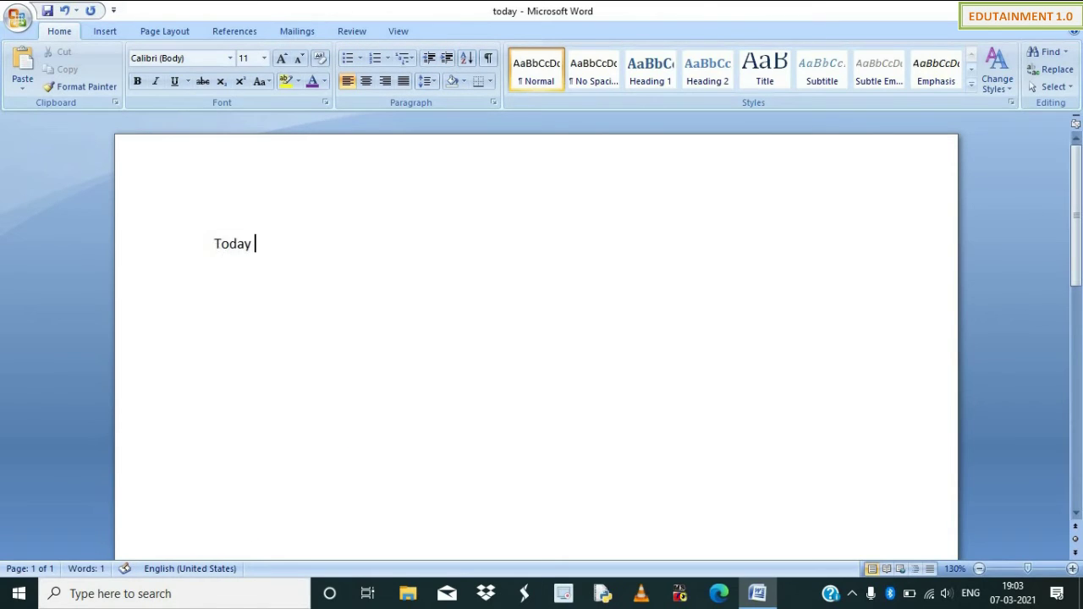
text(is great da)
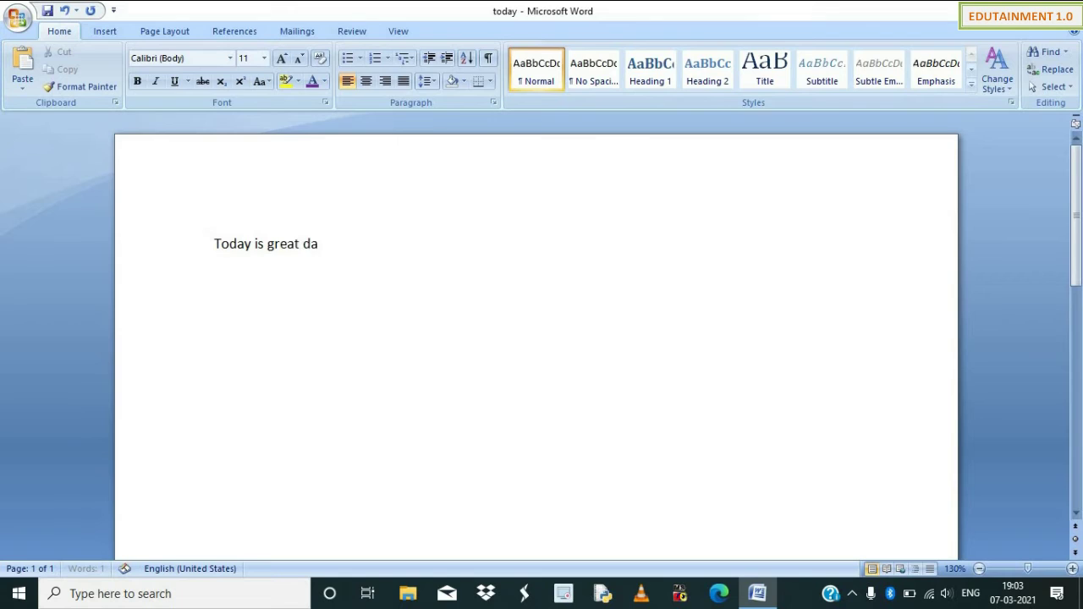
text(y and we are learing )
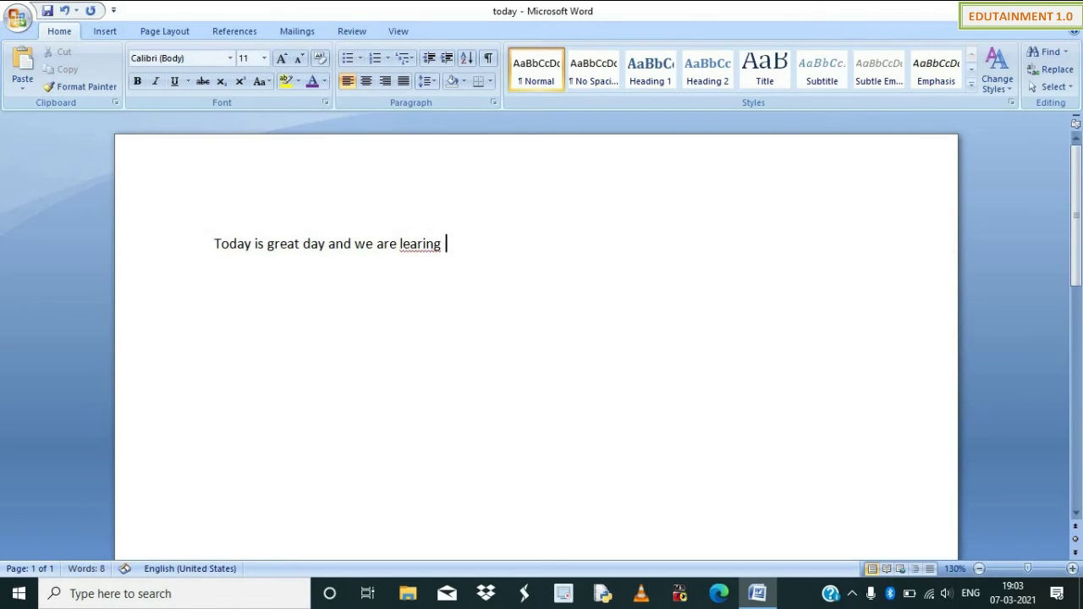
text(MS world)
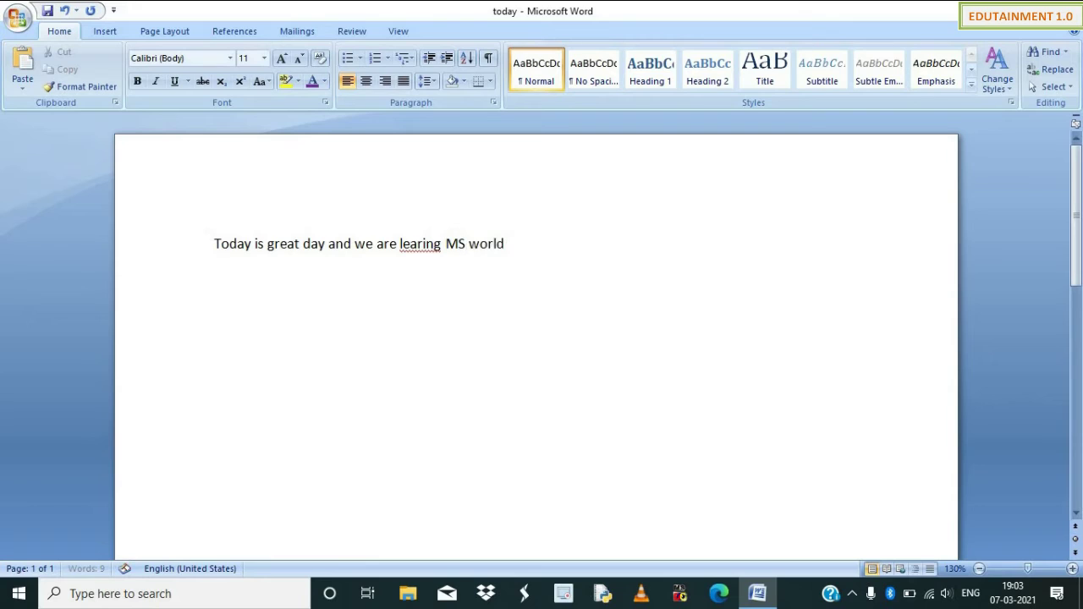
key(BackSpace)
key(BackSpace)
text(d.)
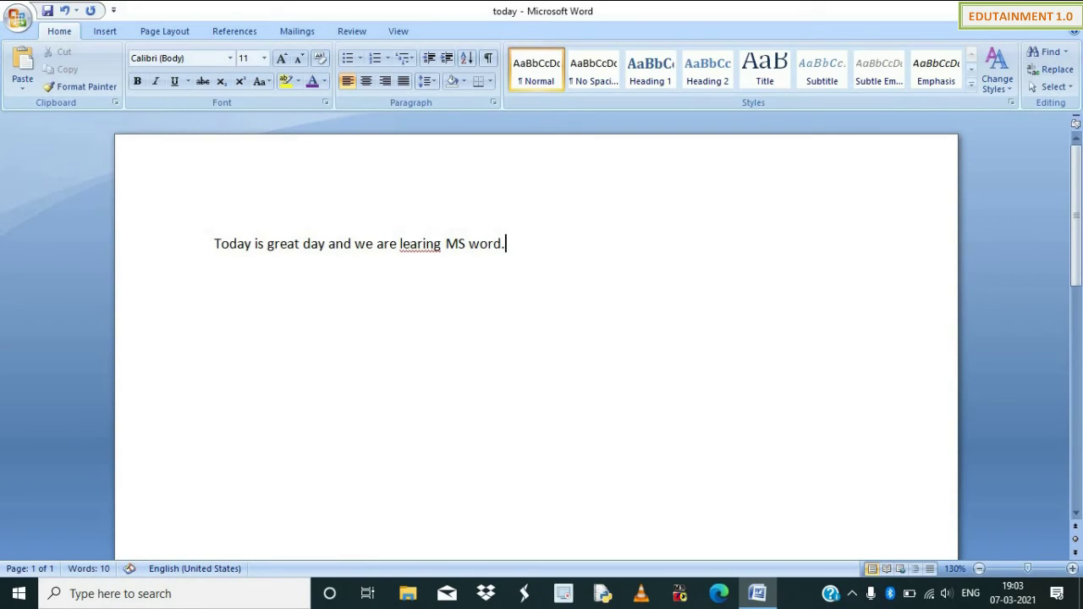
right_click(422, 243)
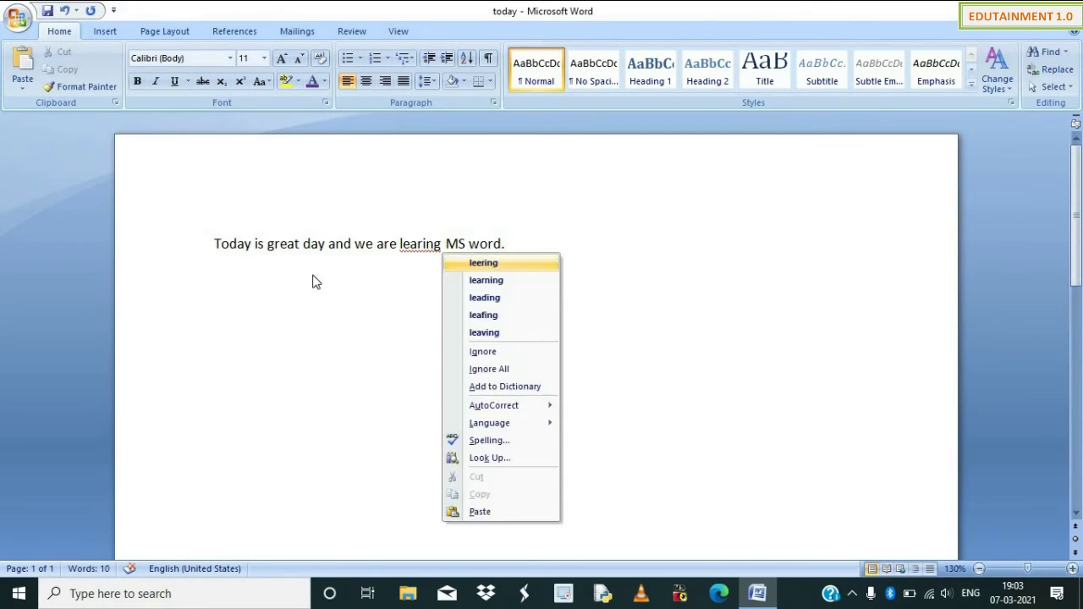
key(Down)
key(Return)
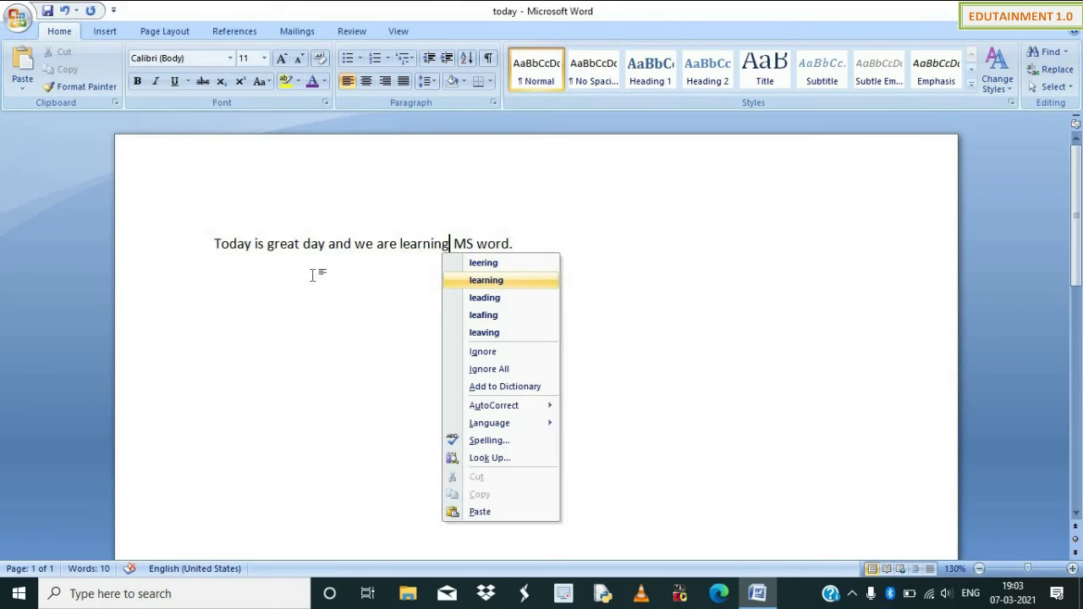
Set the sentence to 16 pt and leave it at the left margin.
key(ctrl+a)
key(ctrl+shift+period)
key(ctrl+shift+period)
key(ctrl+shift+period)
key(ctrl+shift+period)
key(ctrl+shift+period)
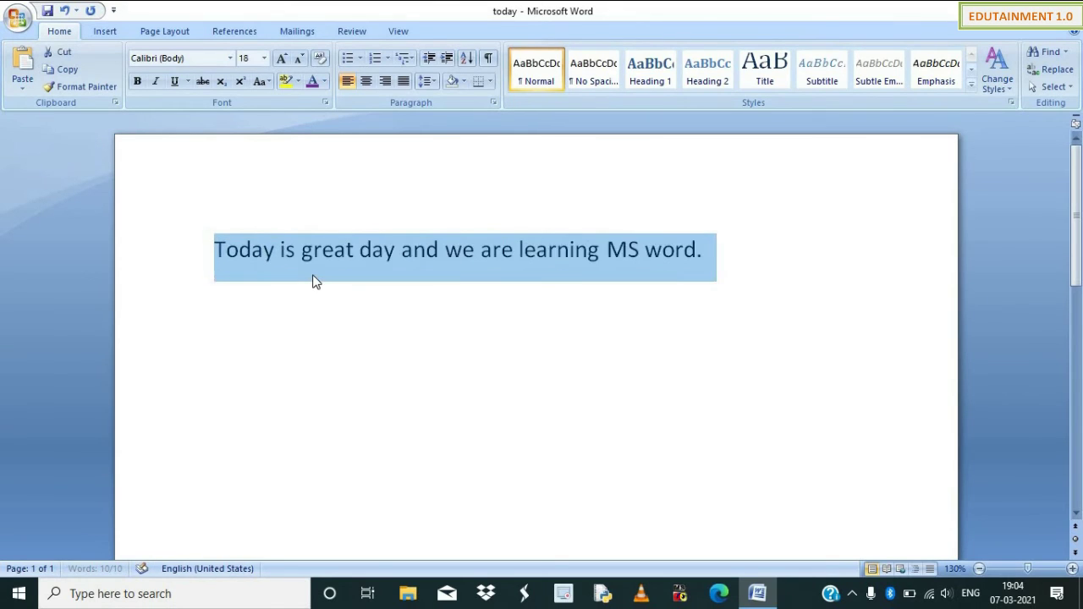
key(ctrl+shift+comma)
key(ctrl+shift+comma)
key(Left)
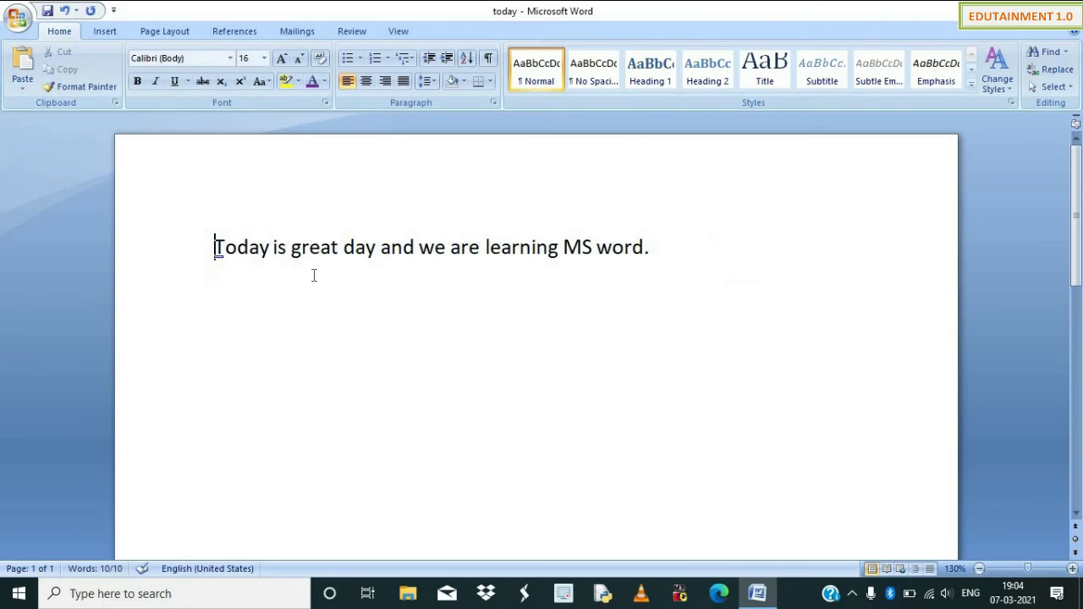
click(446, 57)
click(446, 58)
click(447, 58)
click(428, 58)
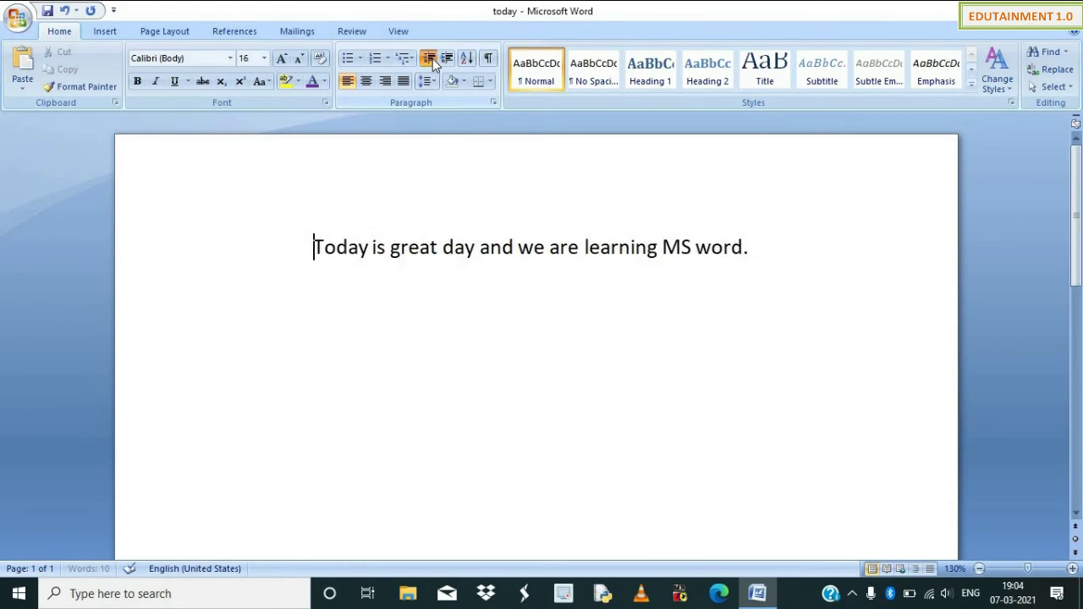
click(429, 58)
click(429, 58)
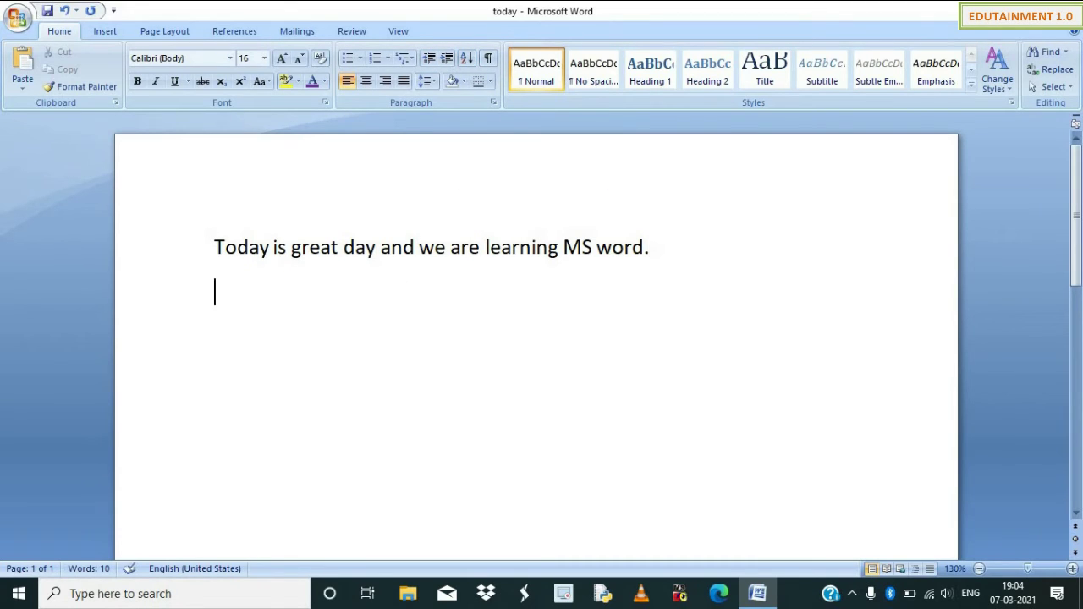
Type the word list Boy, Cat, Apple, Box, Print, Mobile, Mouse on separate lines.
text(boy)
key(Return)
text(cat)
key(Return)
text(apple)
key(Return)
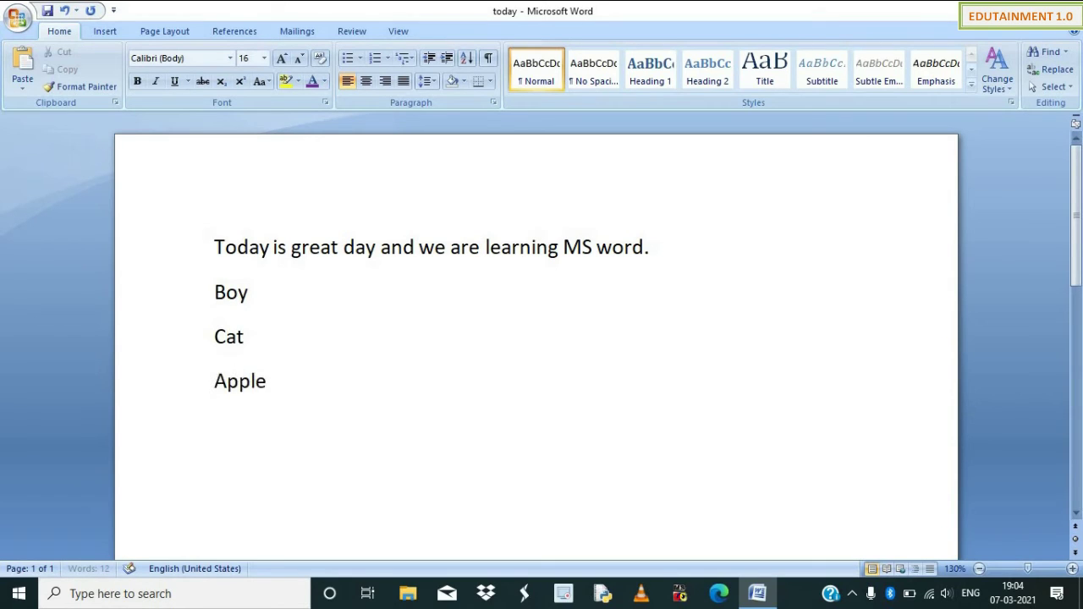
text(box)
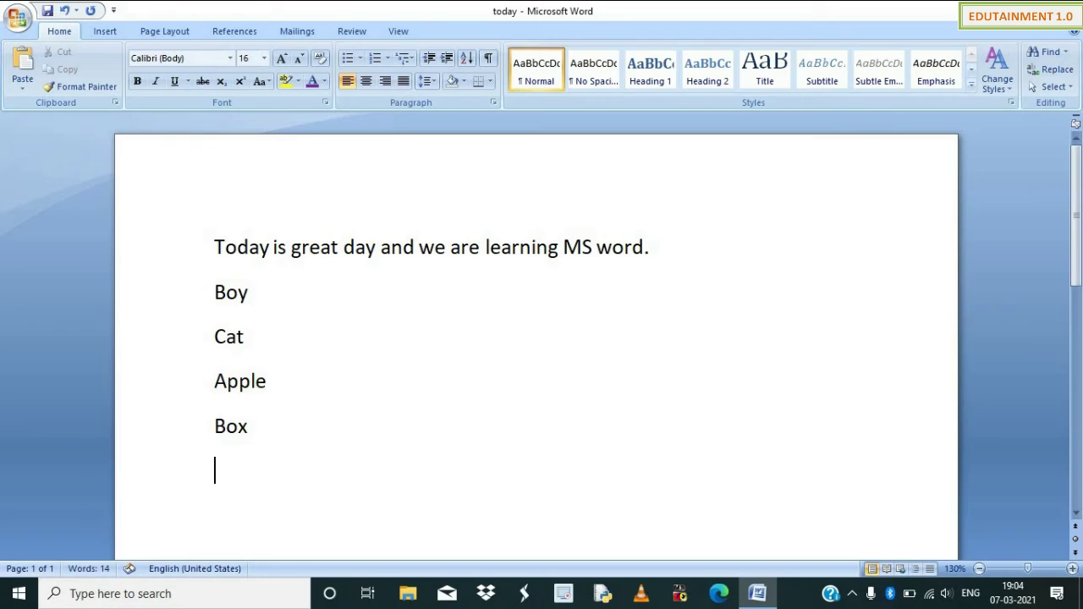
text(print)
key(Return)
text(mobile)
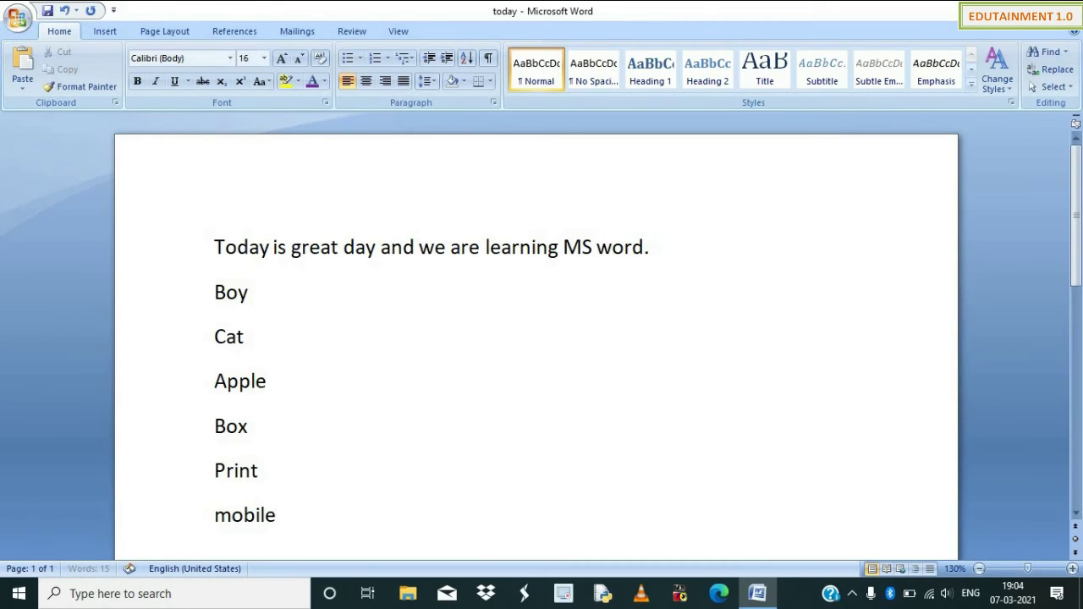
key(Return)
text(mosue)
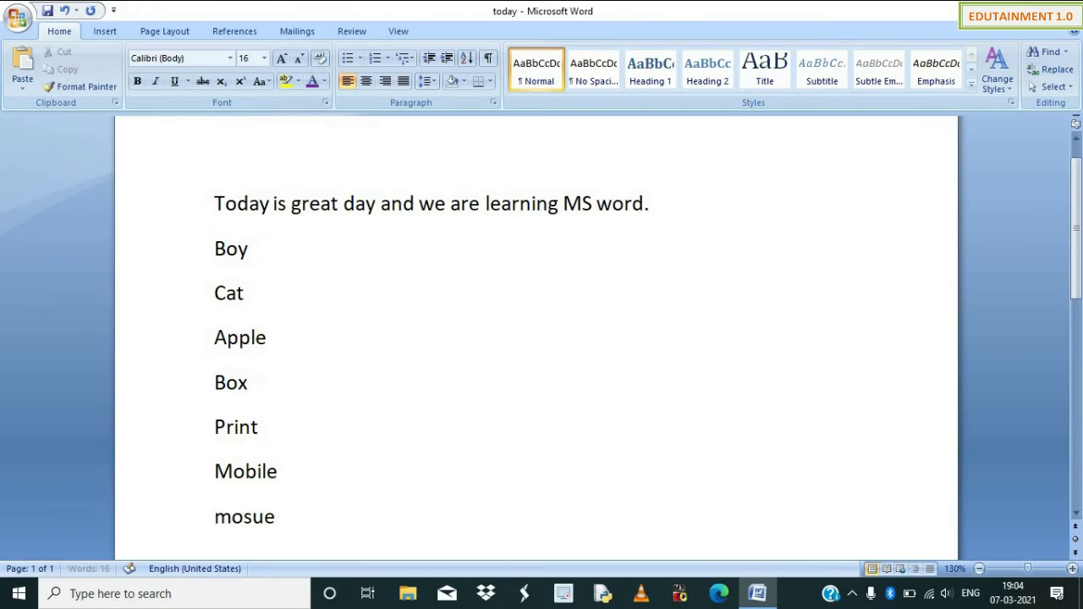
key(BackSpace)
text(use)
Sort the selected word list alphabetically, undoing and redoing the sort.
key(shift+Up)
key(shift+Up)
key(shift+Up)
key(shift+Up)
key(shift+Up)
key(shift+Up)
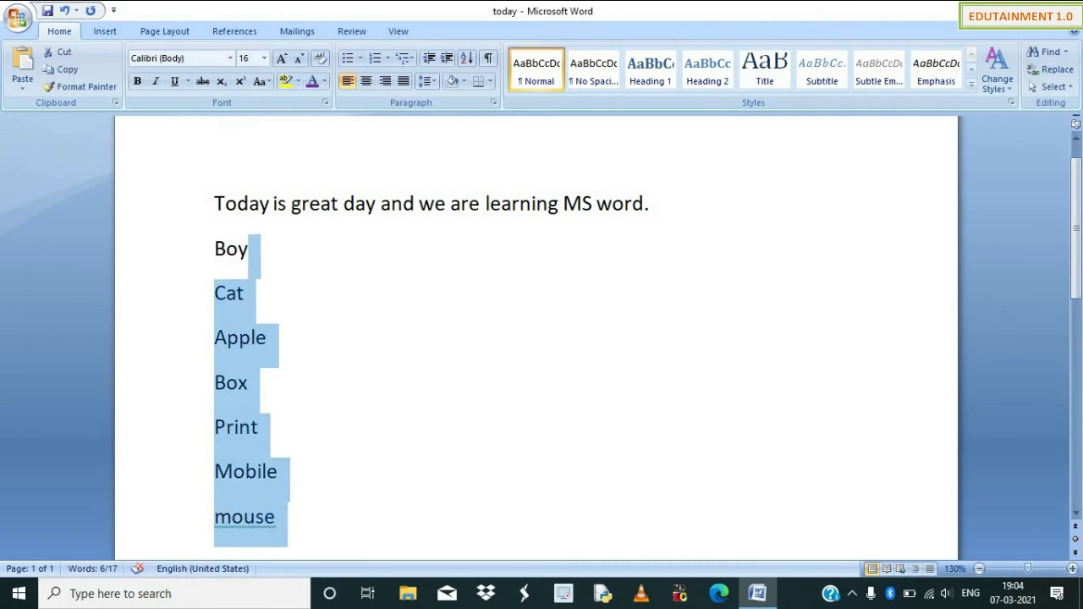
key(shift+Left)
key(shift+Left)
key(shift+Left)
key(shift+Left)
key(shift+Right)
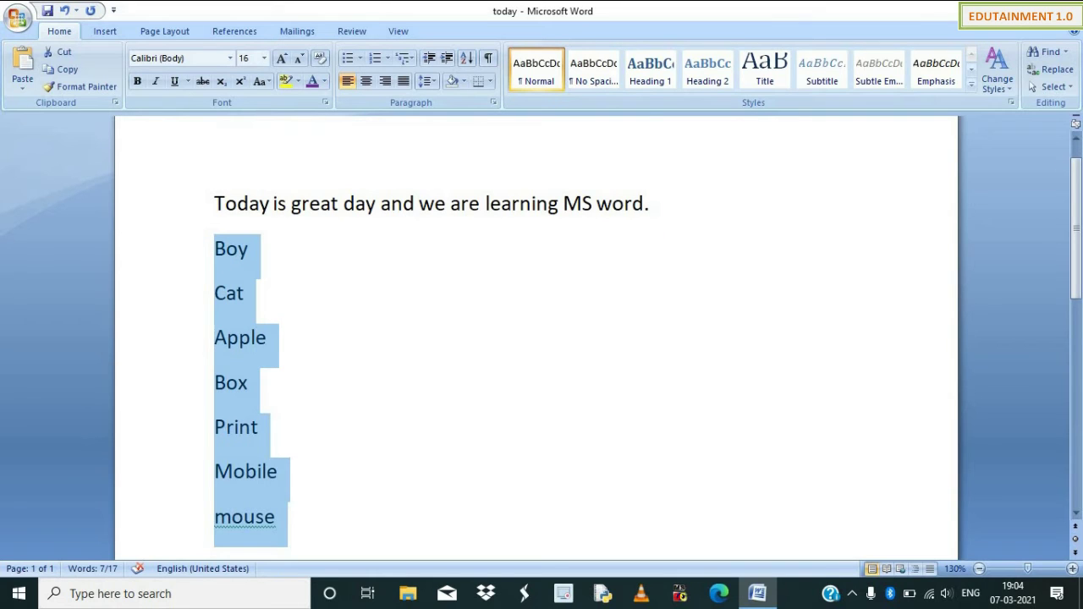
click(472, 61)
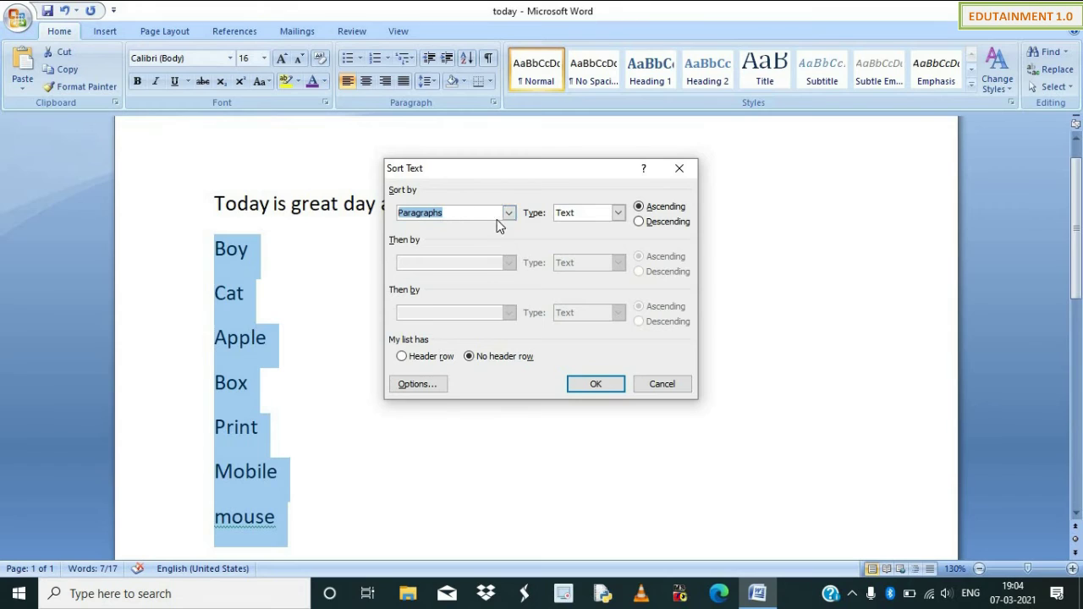
click(609, 386)
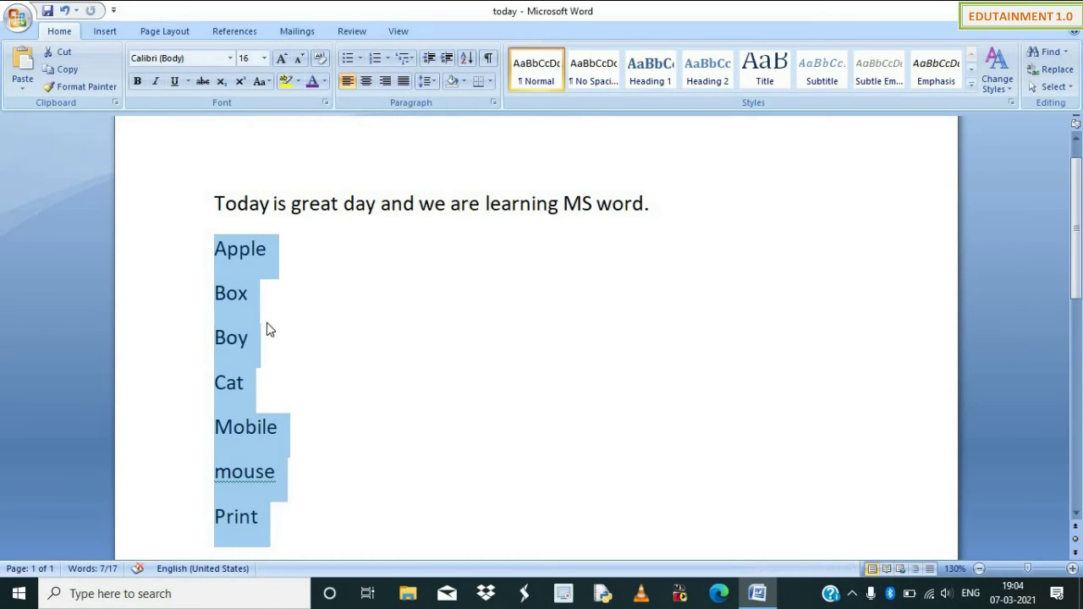
key(ctrl+z)
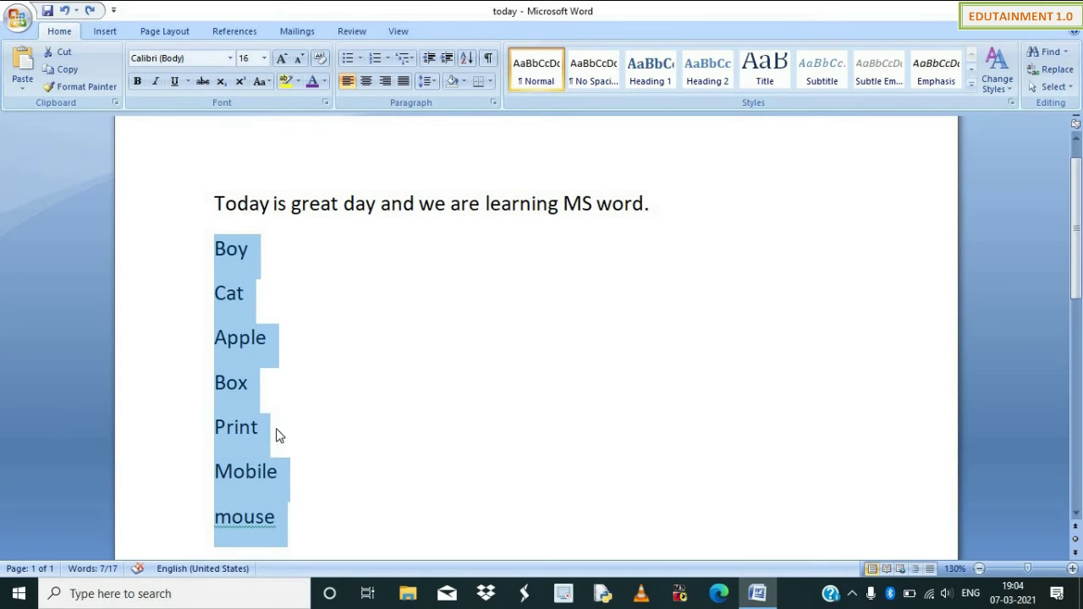
key(ctrl+y)
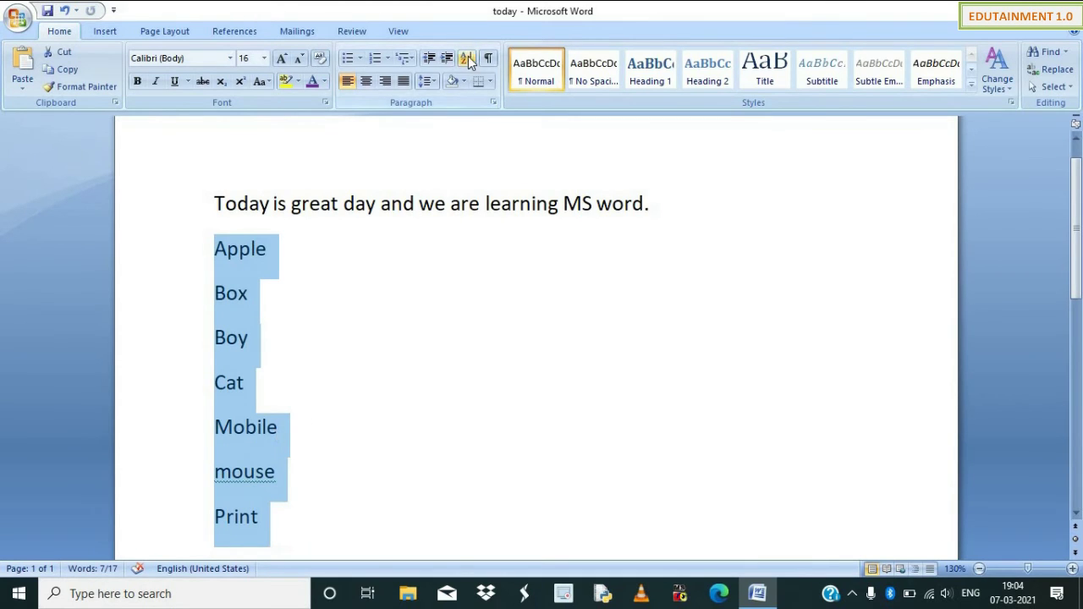
click(466, 58)
click(678, 172)
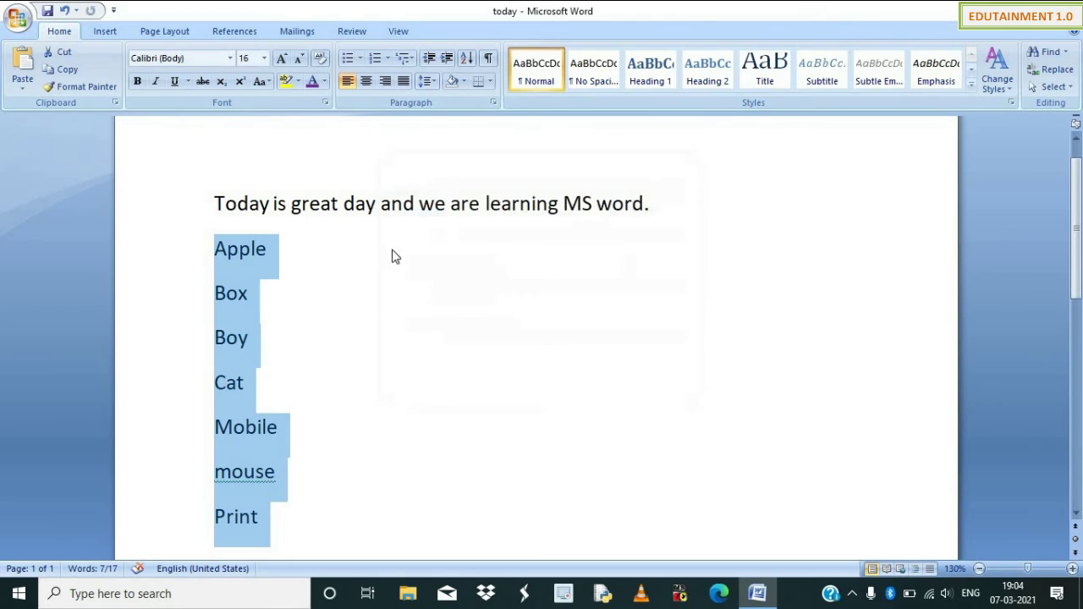
click(363, 250)
Toggle formatting marks off and on, then select all and delete the text.
click(489, 59)
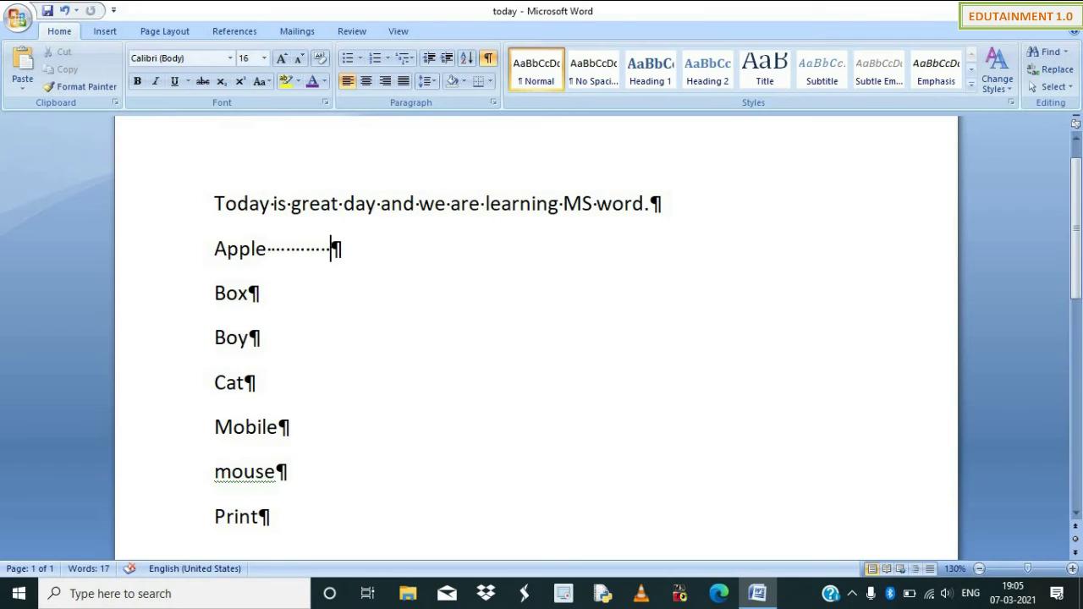
key(shift+Right)
key(Left)
click(489, 59)
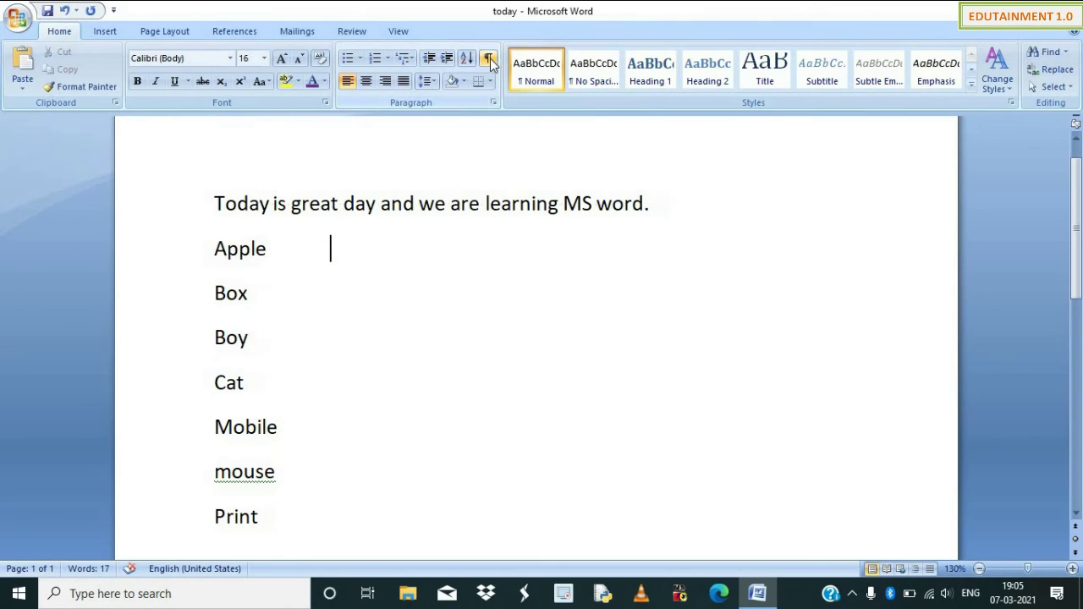
click(489, 58)
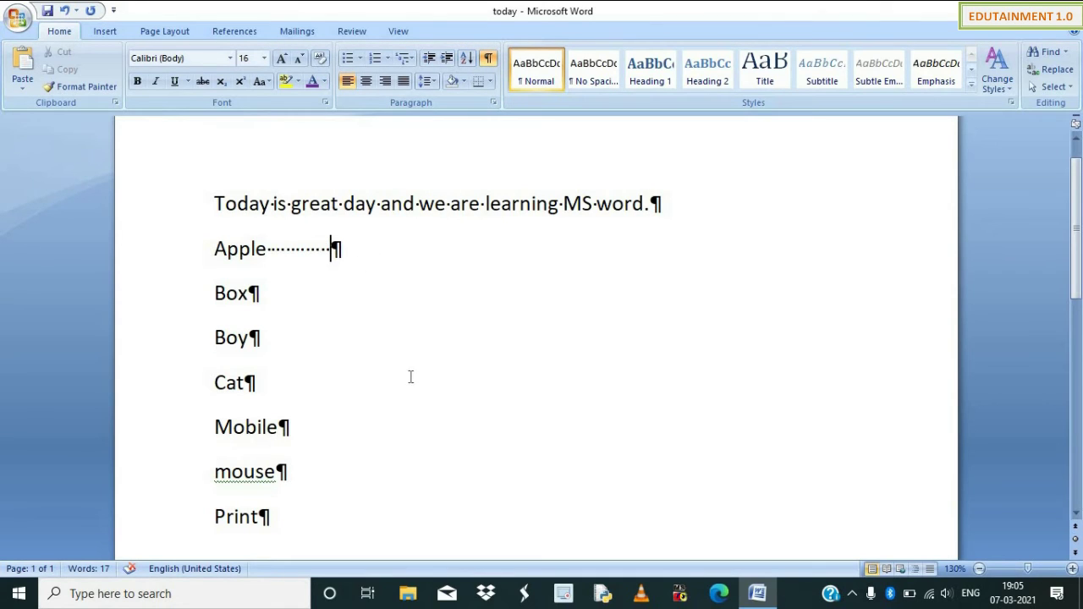
key(ctrl+a)
key(Delete)
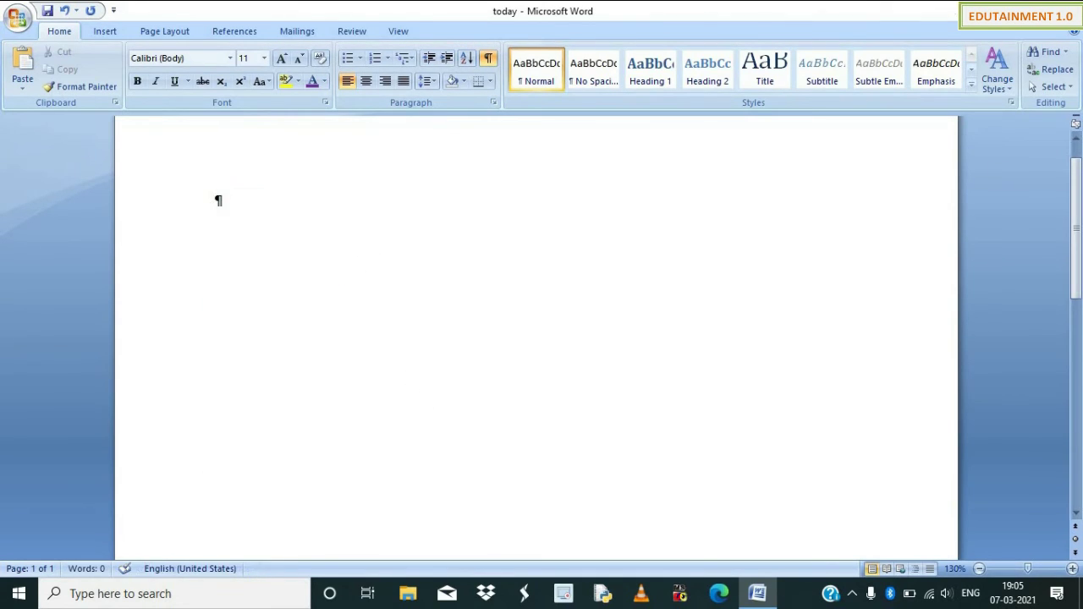
Paste the three paragraphs from the Notepad file New Text Document into today.
click(489, 58)
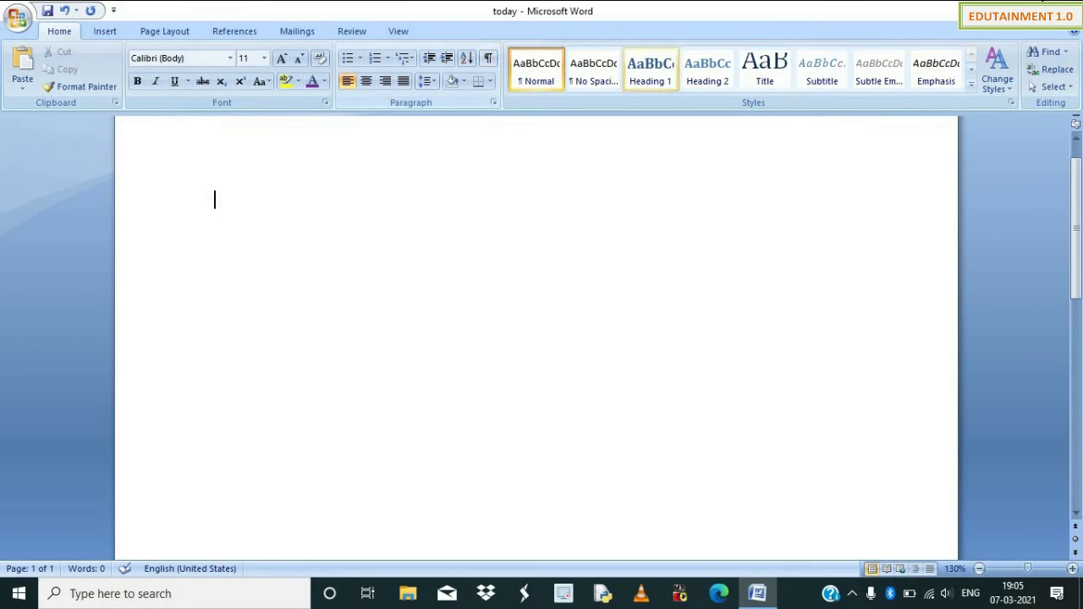
click(1032, 11)
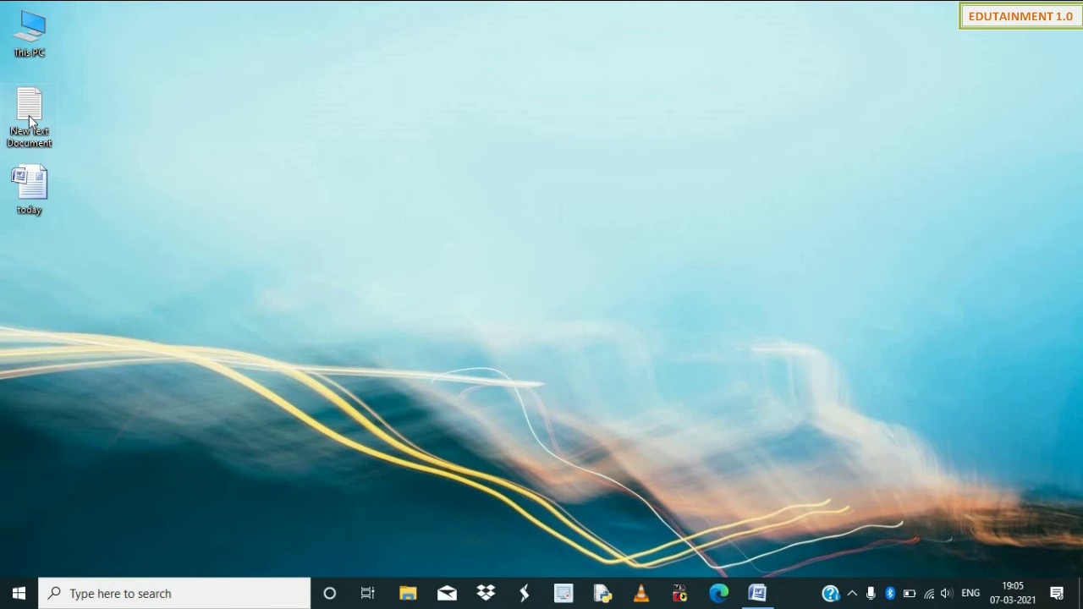
double_click(29, 114)
click(397, 348)
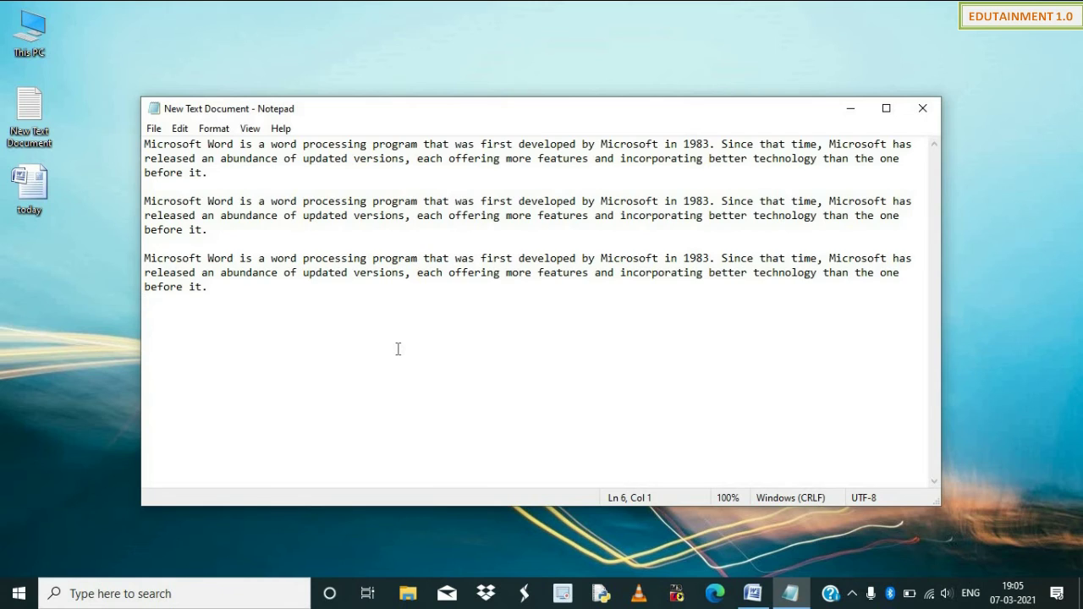
key(ctrl+a)
key(ctrl+c)
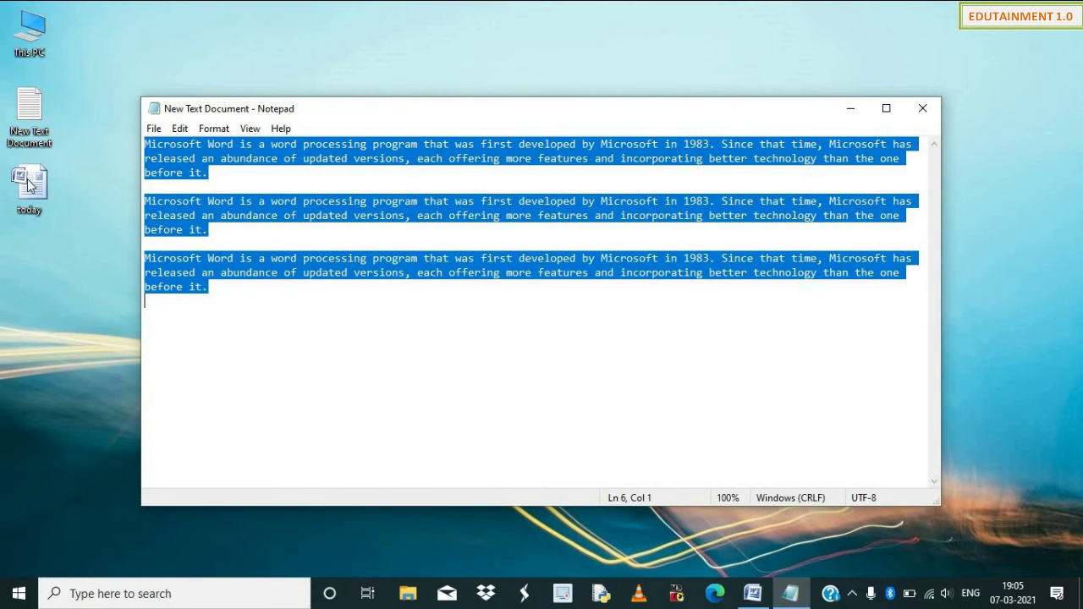
double_click(32, 184)
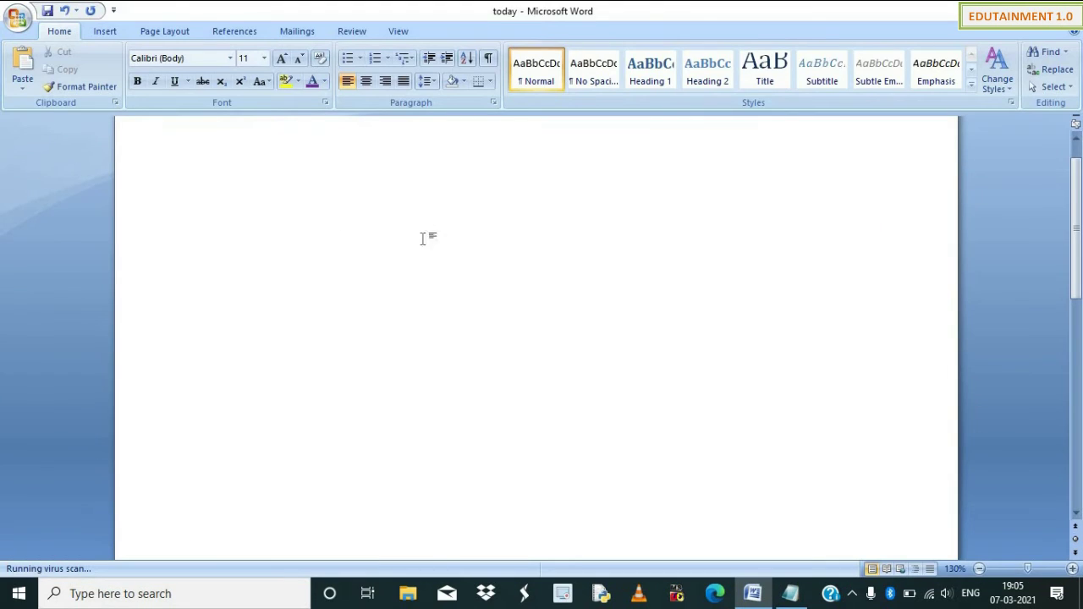
key(ctrl+v)
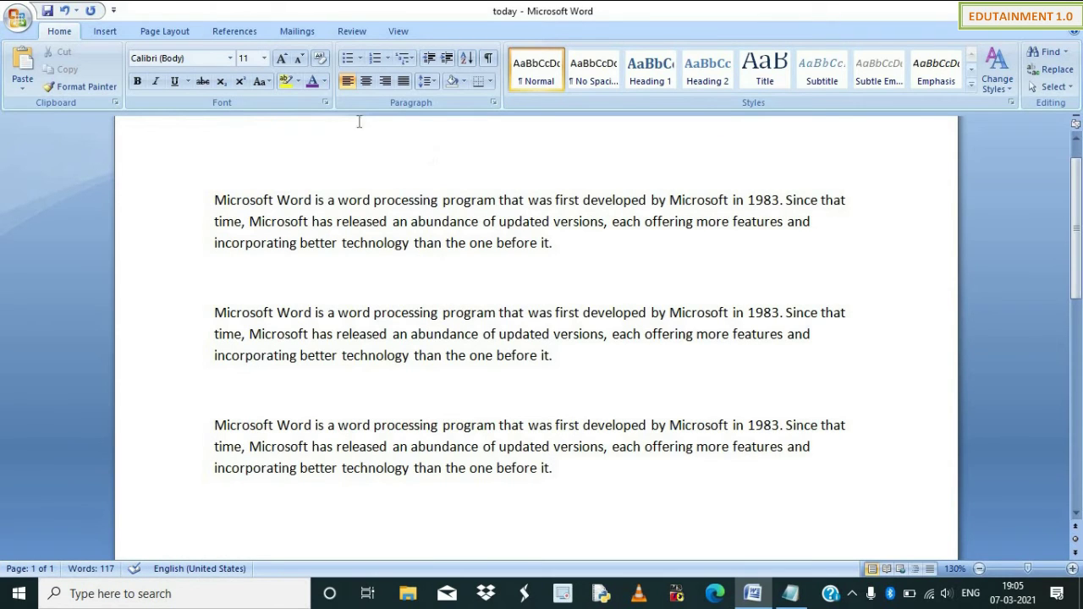
click(343, 287)
Delete the blank lines after paragraphs 1 and 2.
key(Delete)
click(252, 360)
key(Delete)
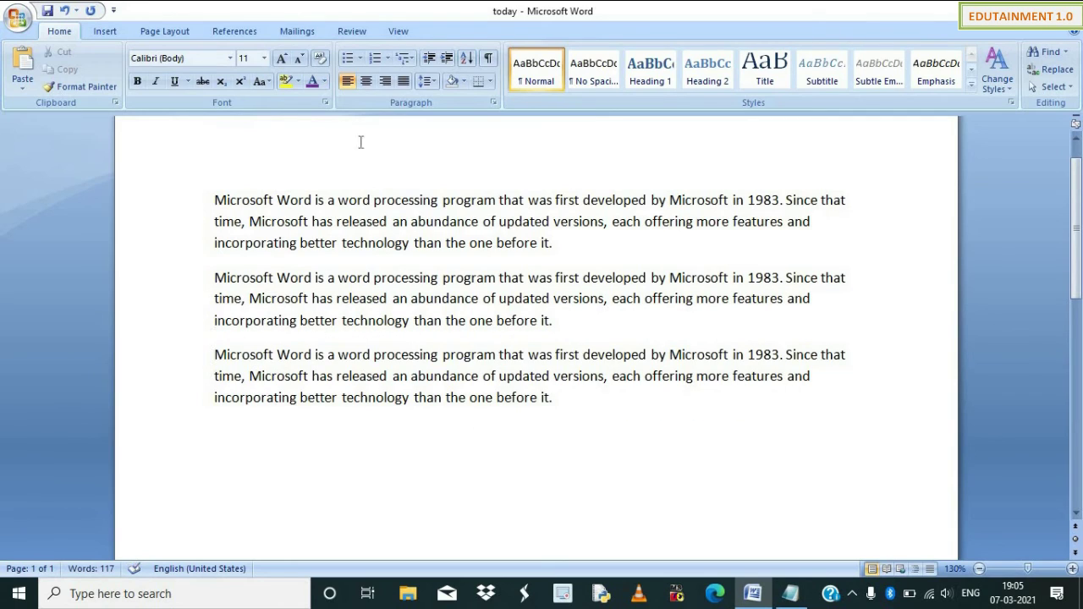
Select the paragraphs and try left, right, centre and left alignment.
drag(561, 397, 216, 190)
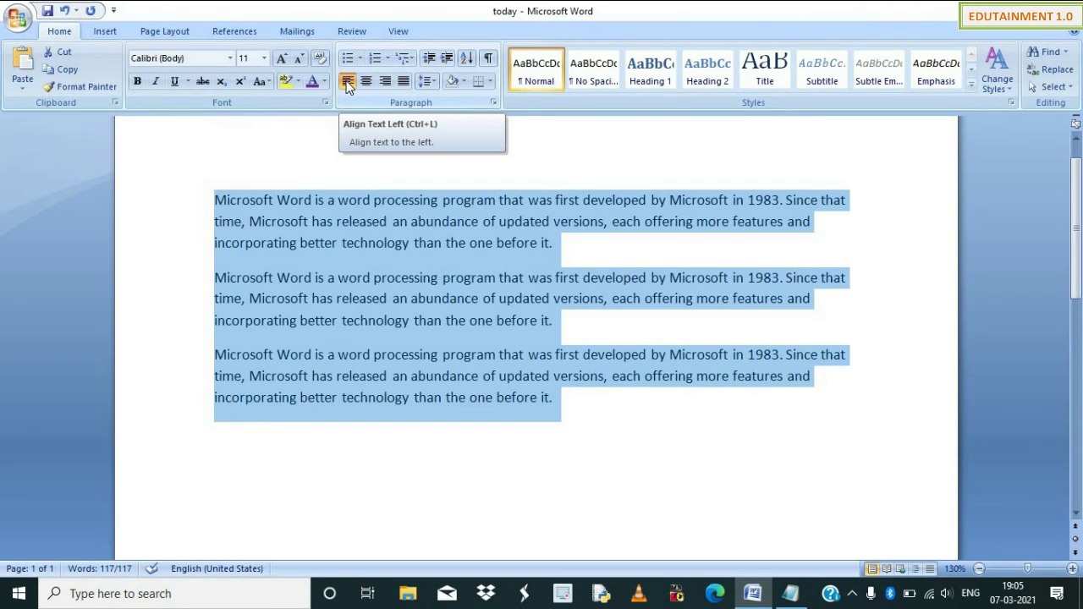
click(349, 85)
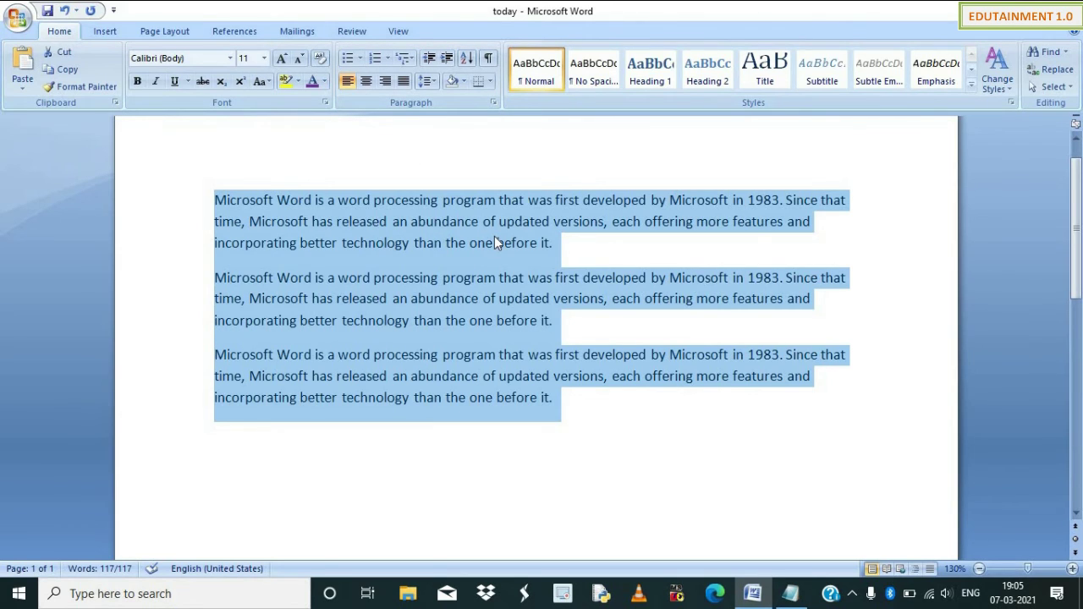
key(ctrl+r)
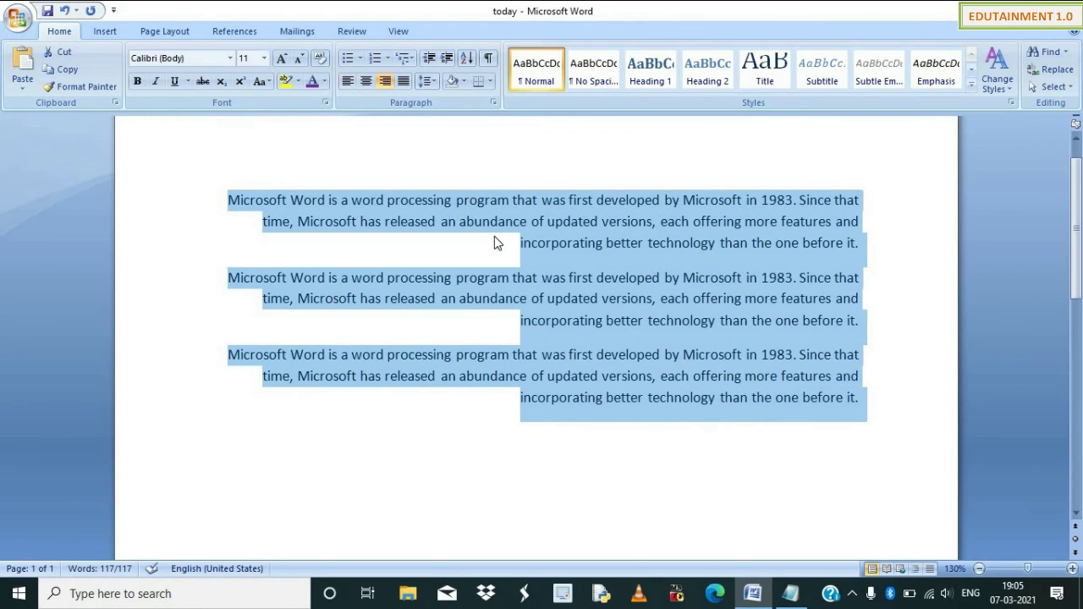
key(ctrl+e)
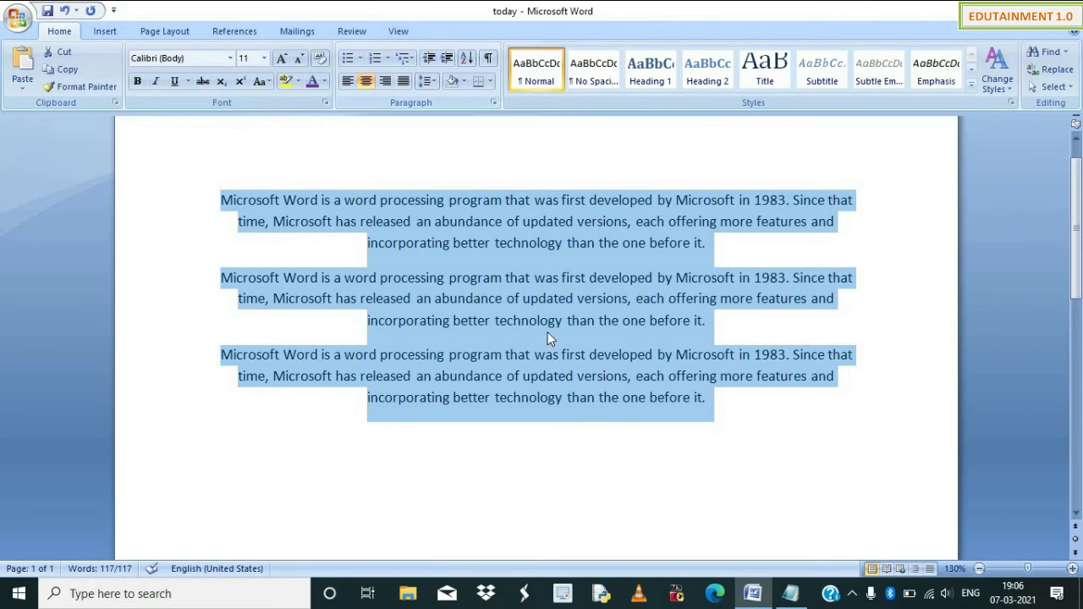
click(529, 297)
key(ctrl+a)
key(ctrl+r)
key(ctrl+l)
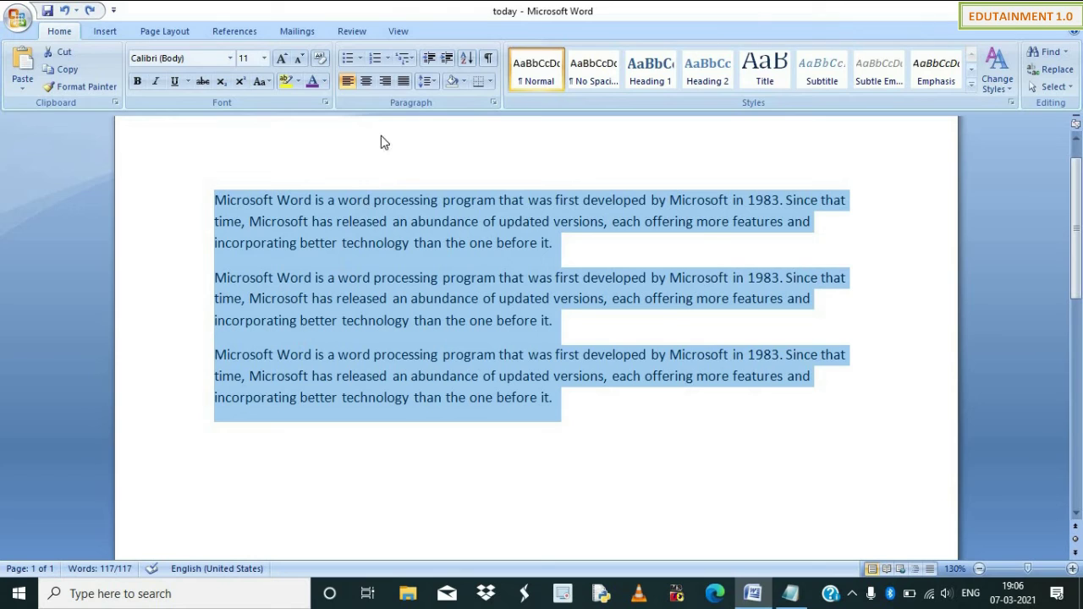
Try right alignment, then reselect the paragraphs and centre-align them.
click(388, 83)
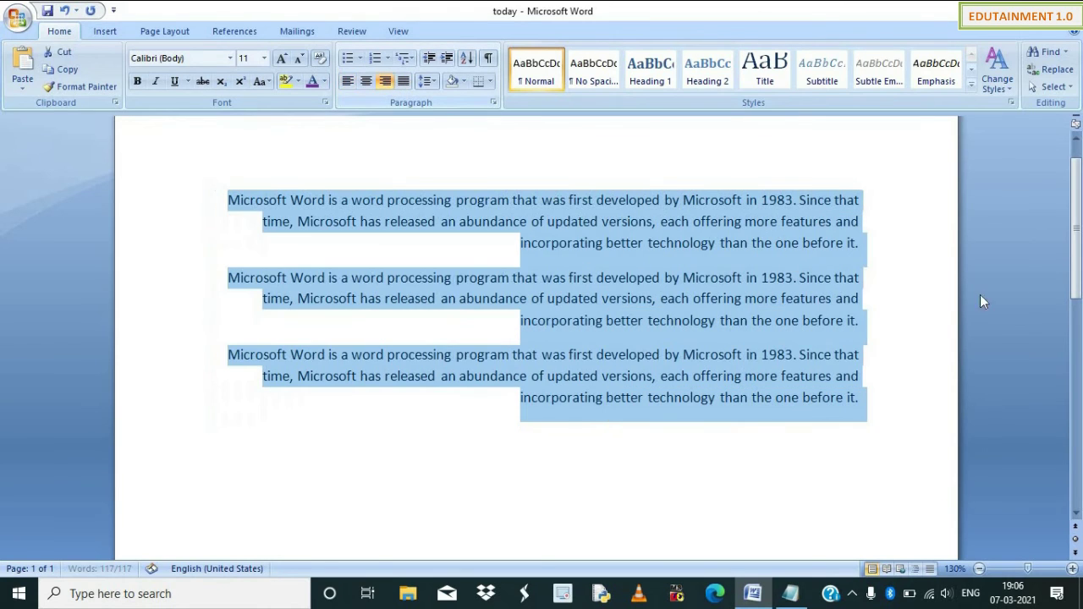
click(886, 434)
drag(872, 399, 245, 202)
click(366, 82)
click(583, 447)
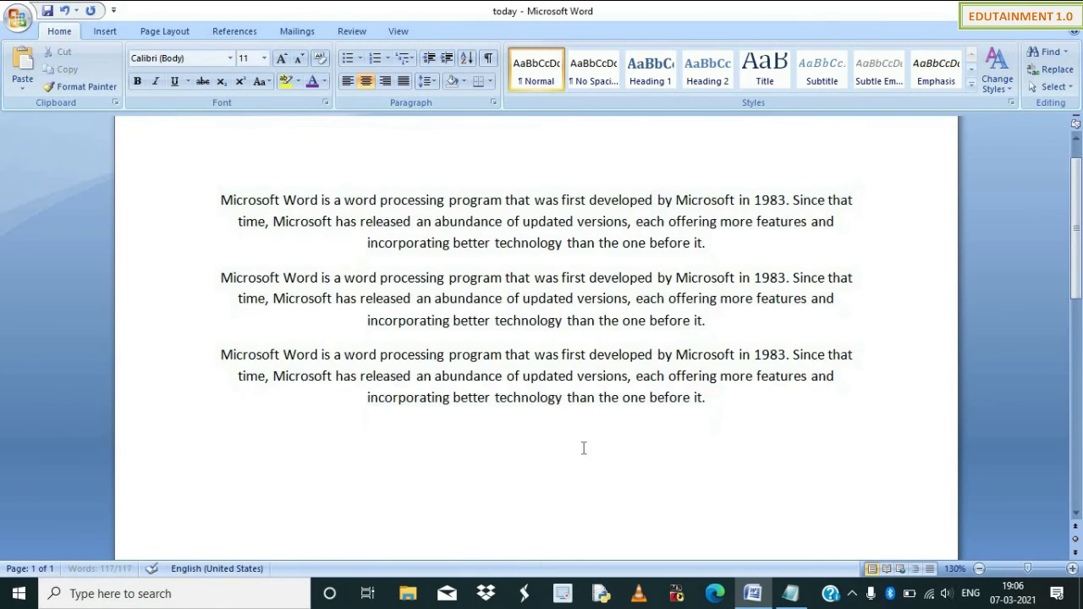
click(717, 394)
Add the line 'Data is center aligned' below and justify all the text.
key(Return)
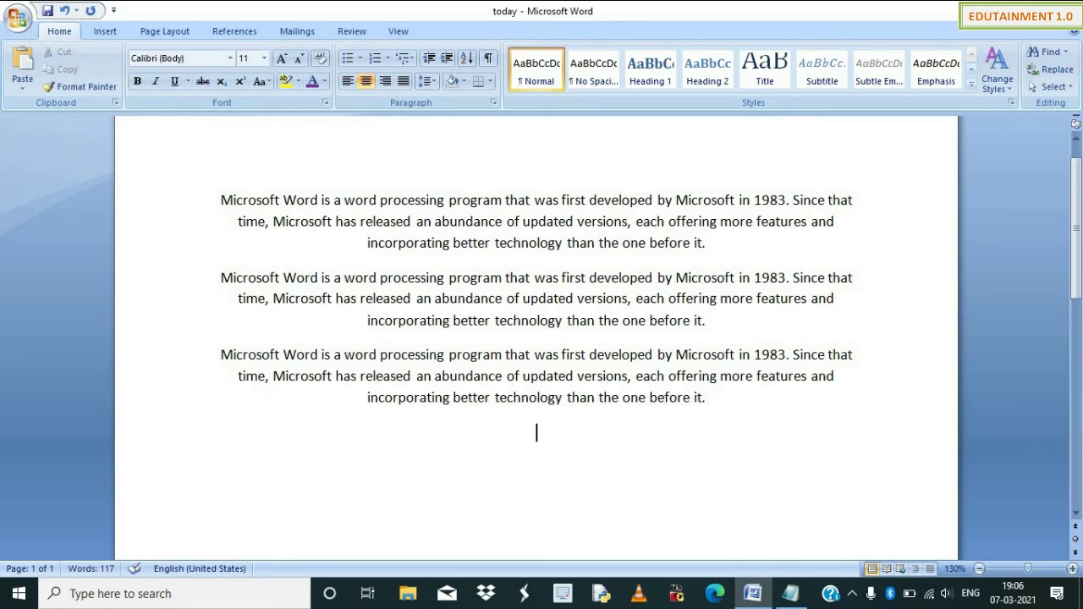
text(Data is center aligned)
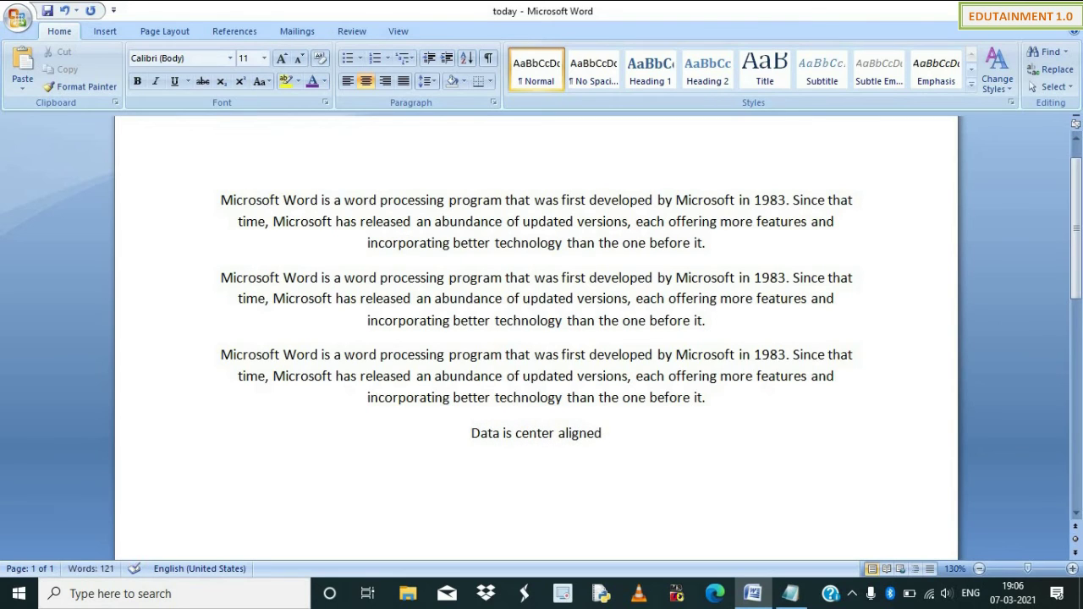
drag(669, 431, 259, 206)
click(403, 81)
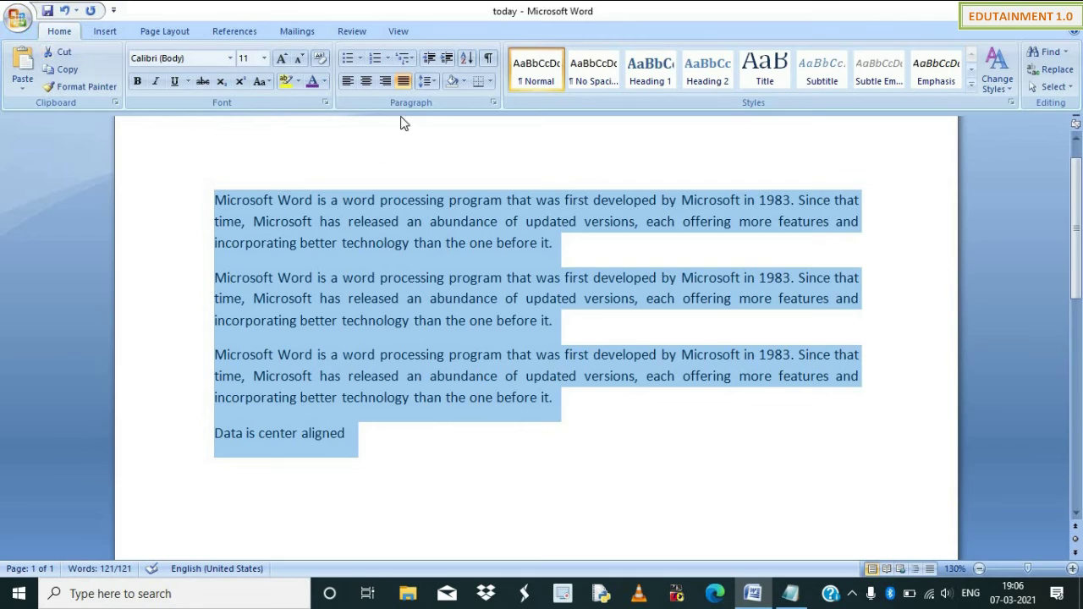
Try double line spacing, then set the paragraphs back to 1.0 spacing.
click(428, 80)
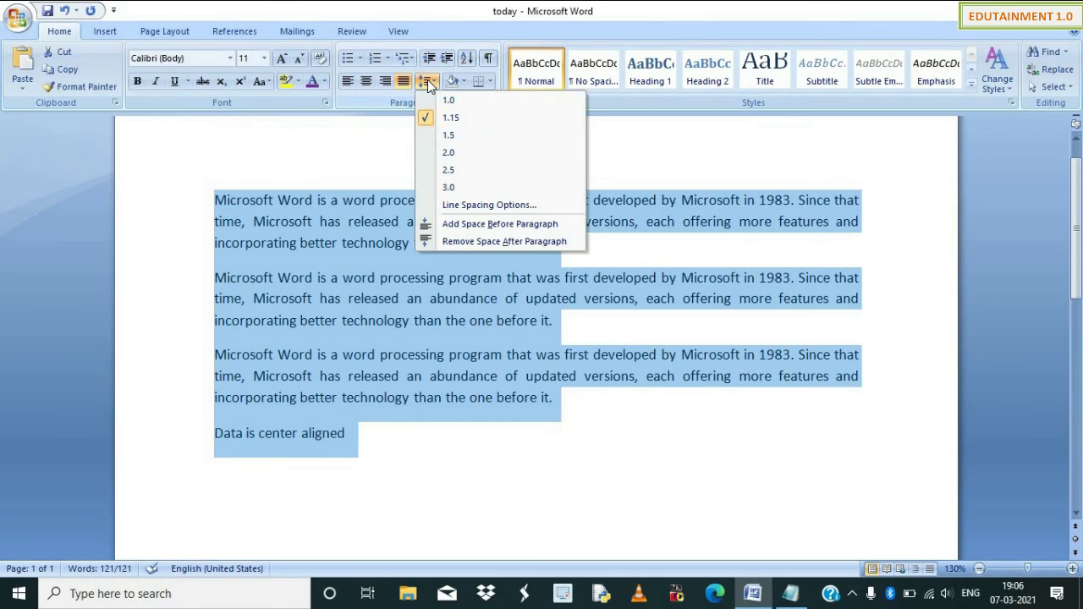
click(464, 105)
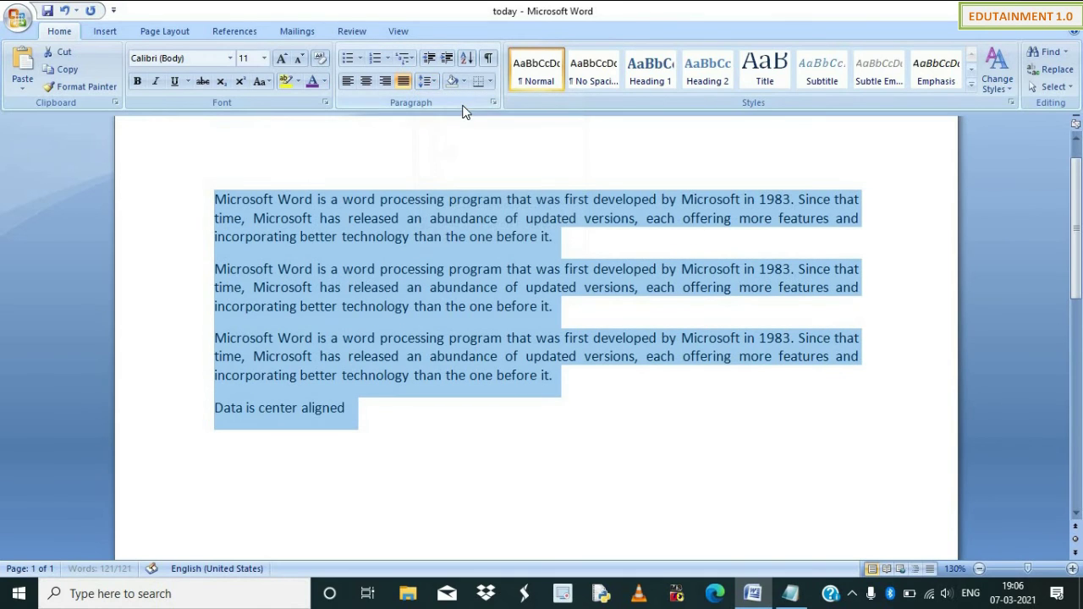
click(426, 80)
click(444, 153)
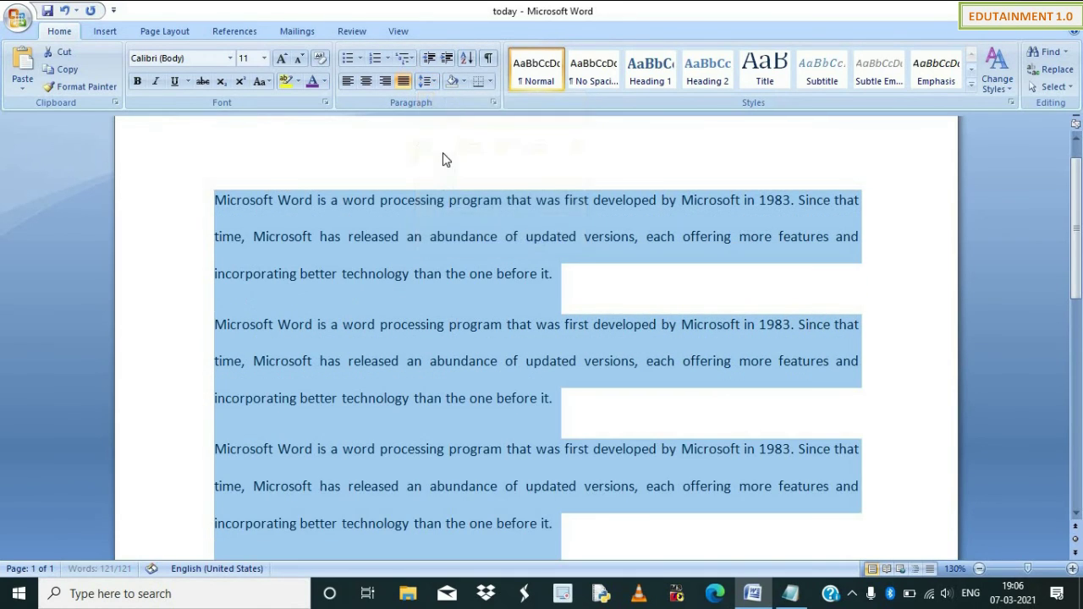
click(439, 89)
click(441, 102)
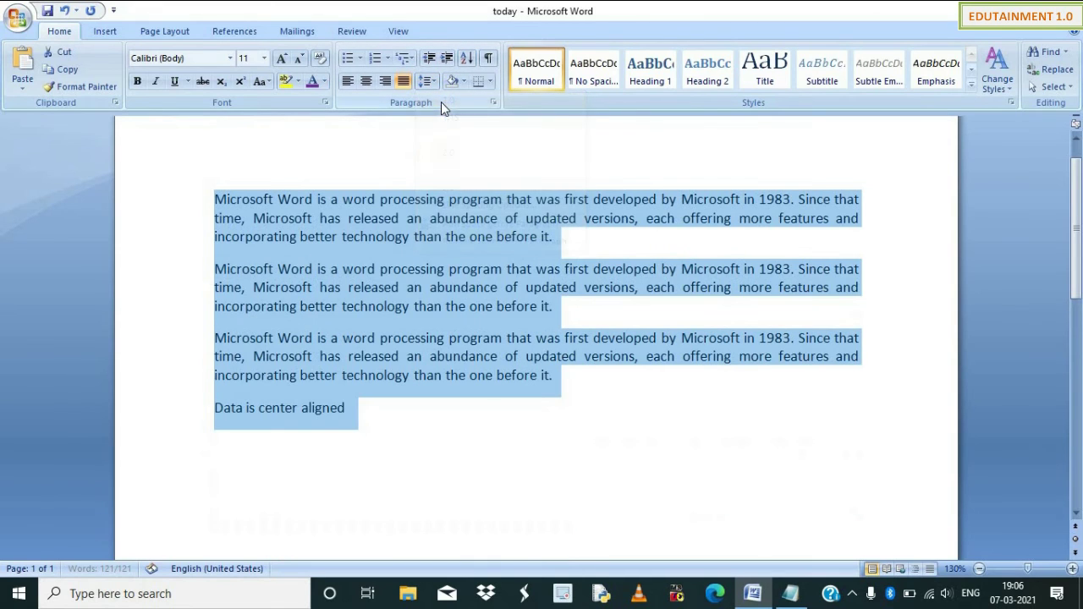
Remove the space after and add space before each paragraph, checking Page Layout spacing.
click(434, 85)
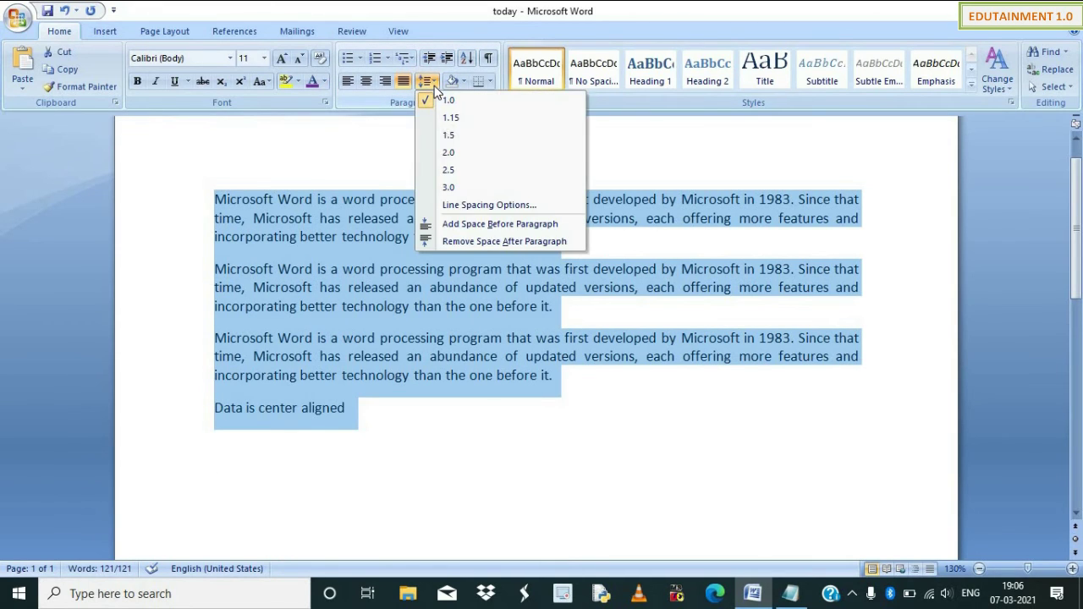
click(504, 241)
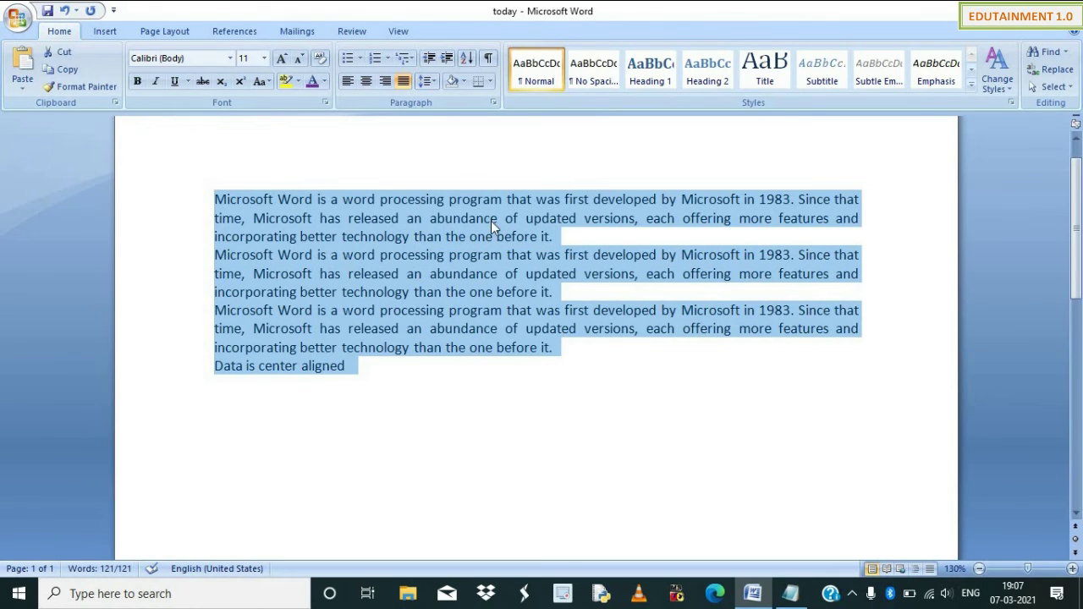
click(426, 81)
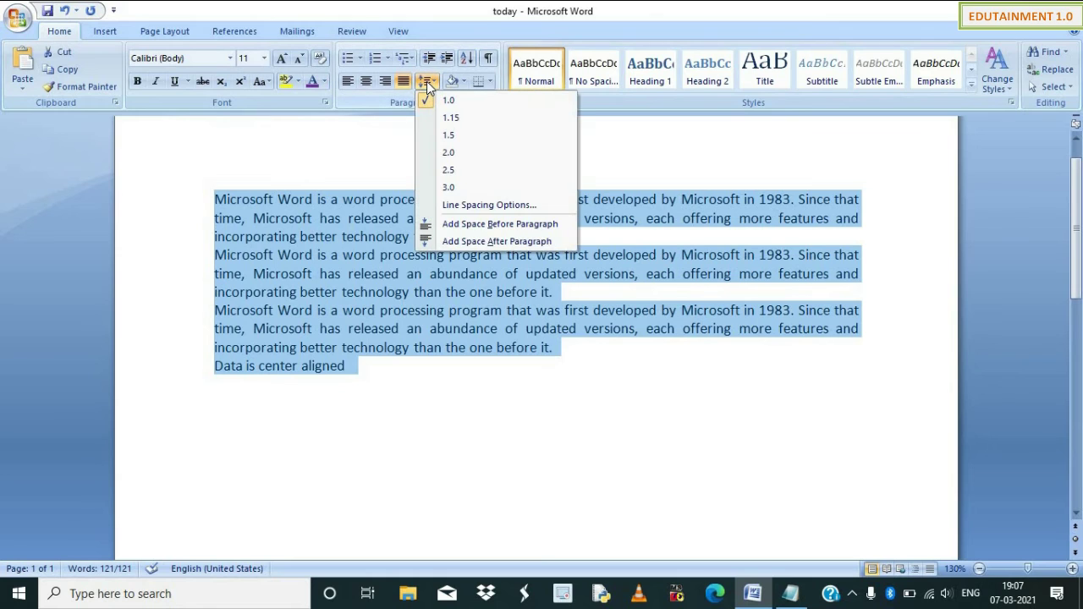
click(457, 231)
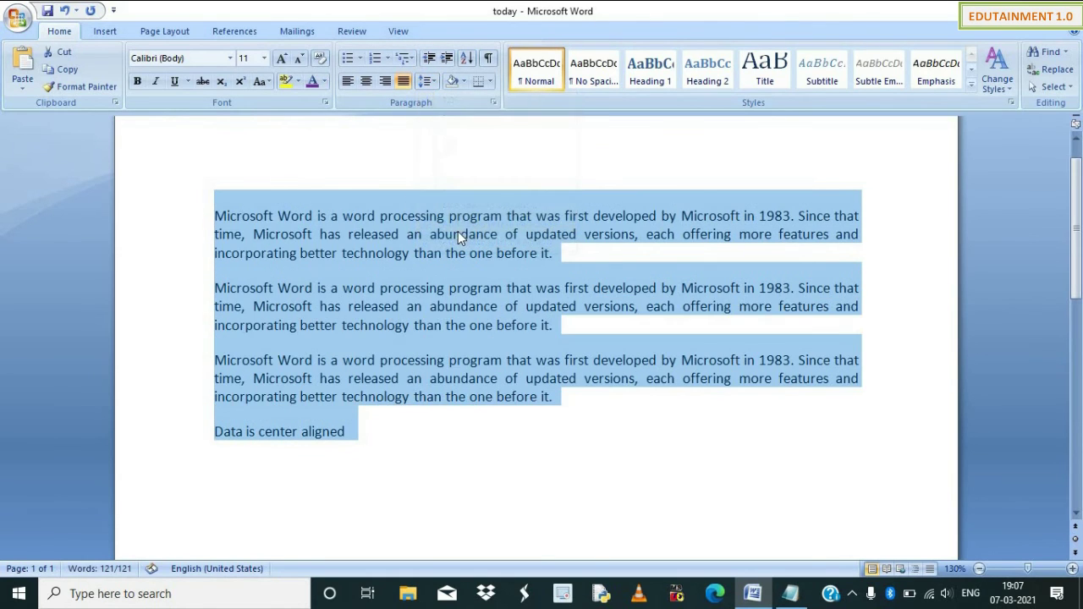
click(433, 274)
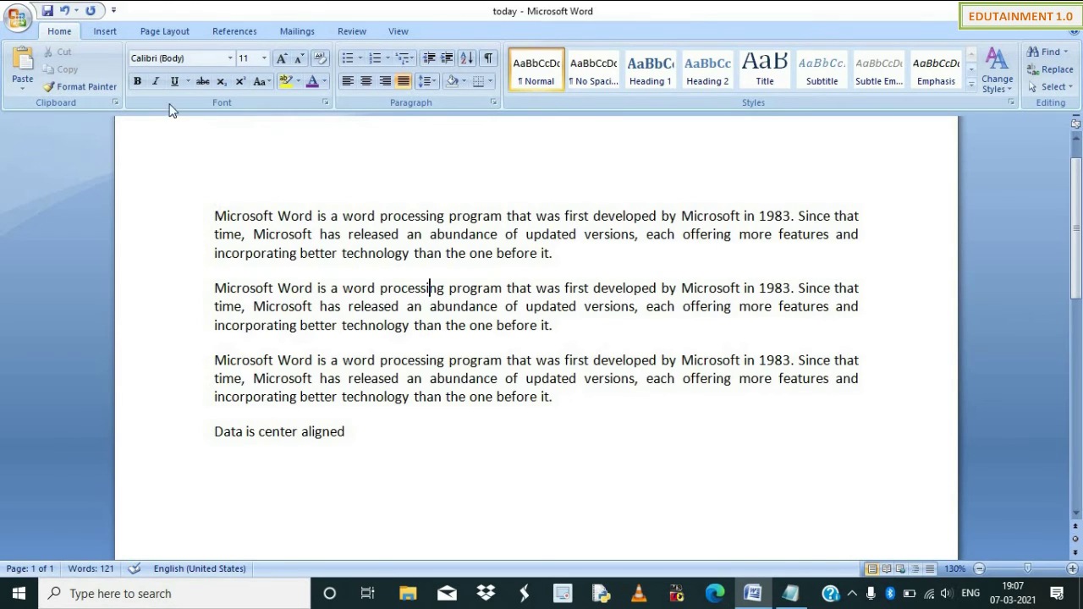
click(153, 31)
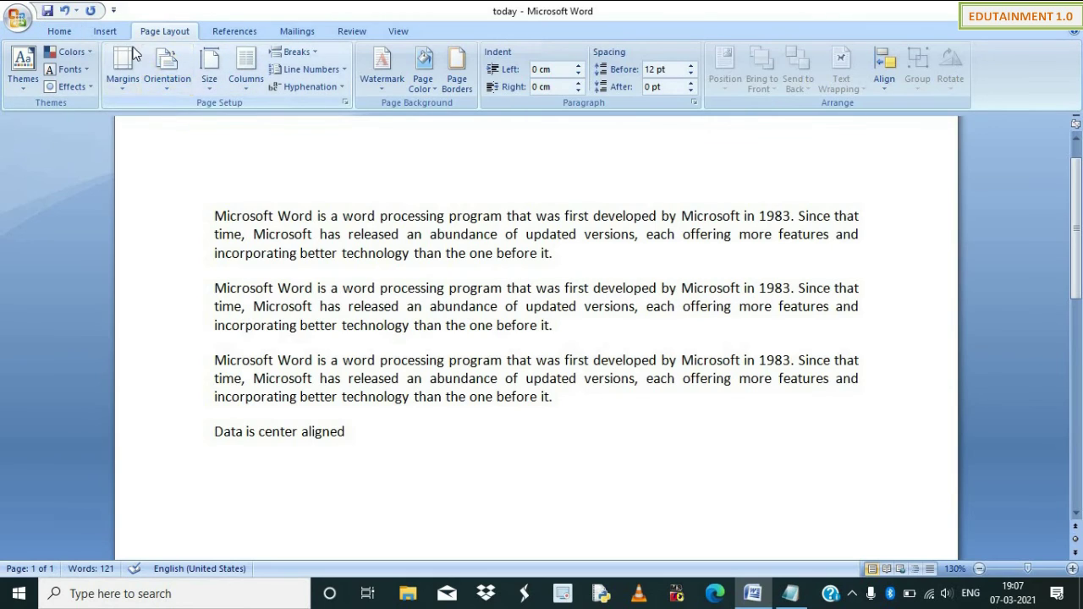
click(58, 32)
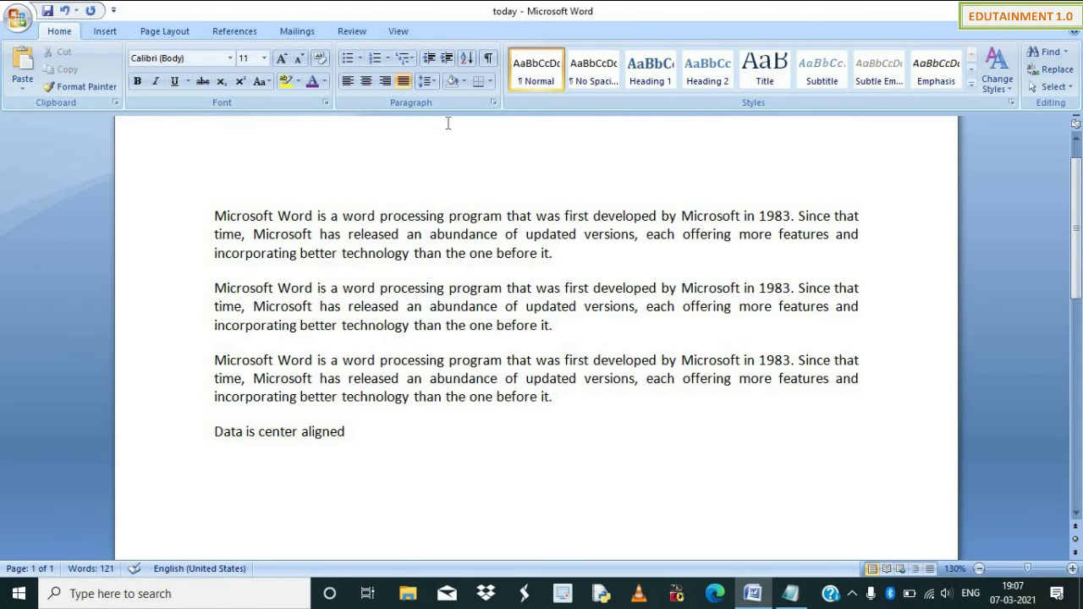
click(465, 82)
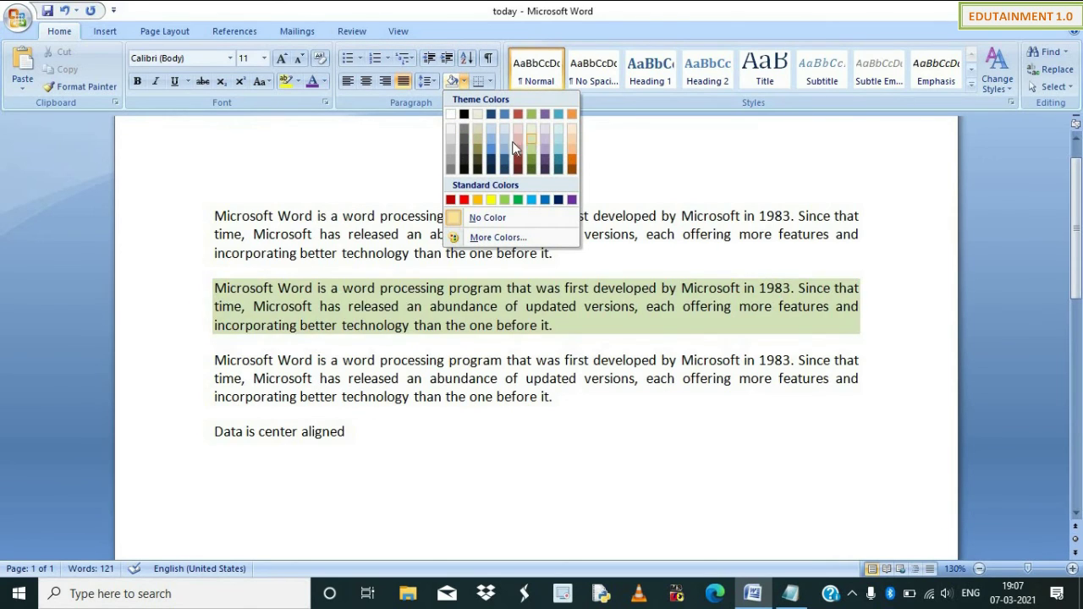
Try bottom and top borders on the first paragraph, then apply Outside Borders.
click(430, 287)
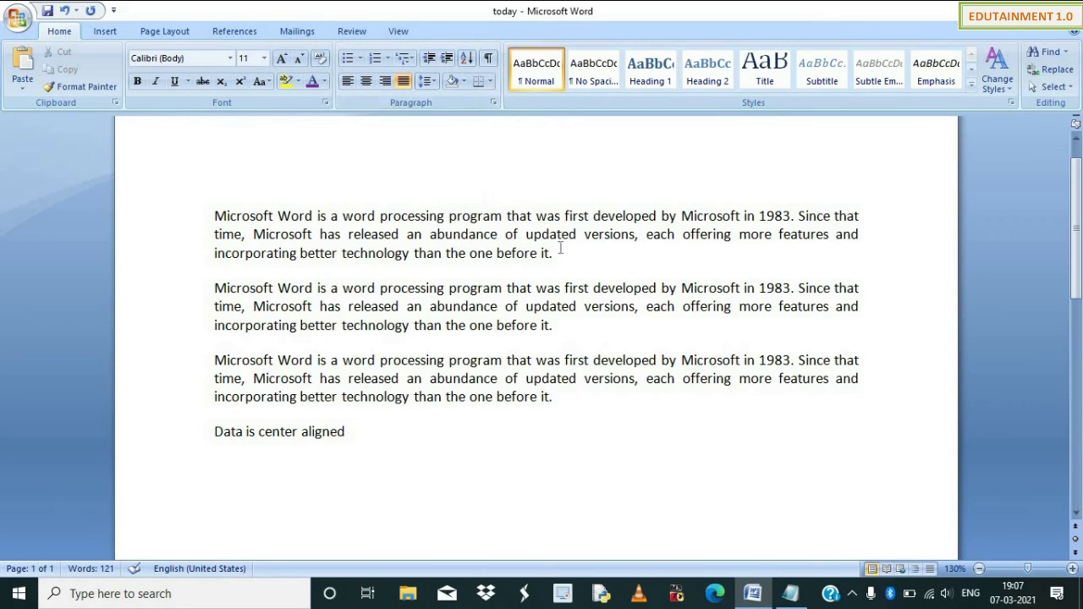
drag(559, 253, 214, 213)
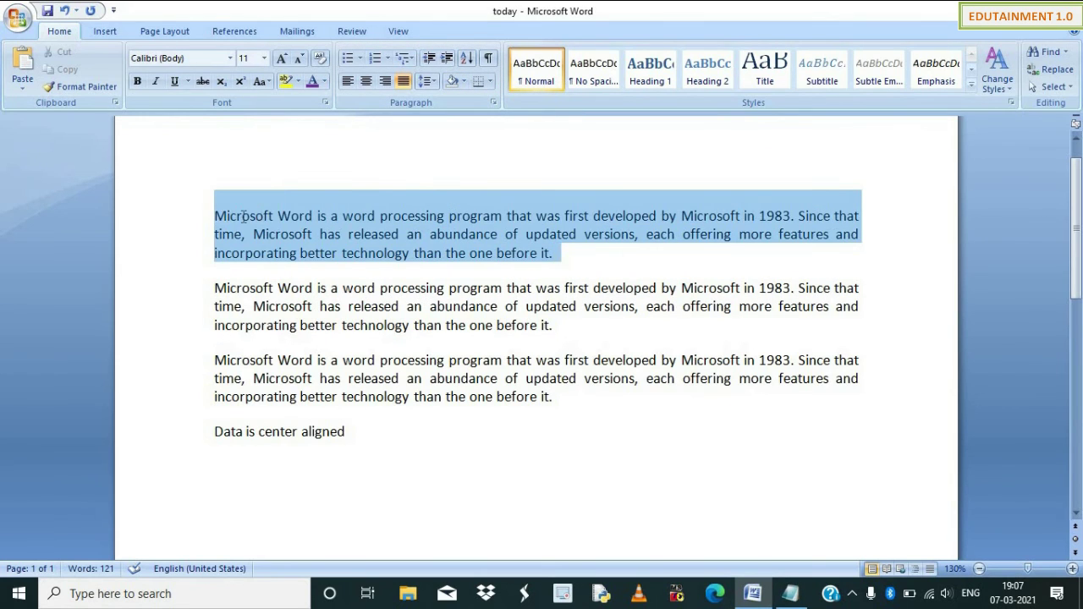
click(490, 80)
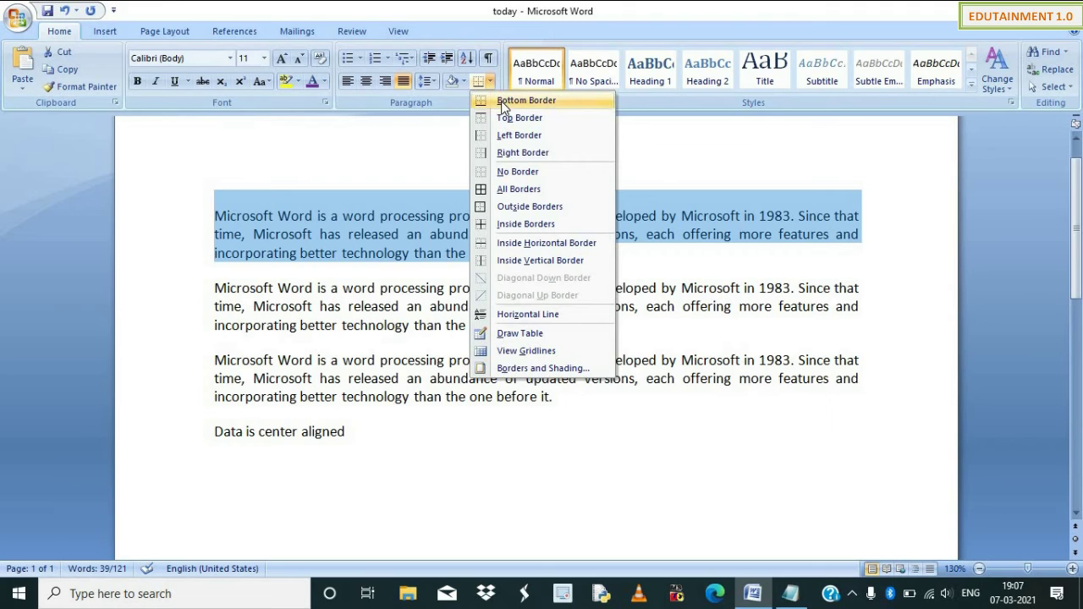
click(501, 101)
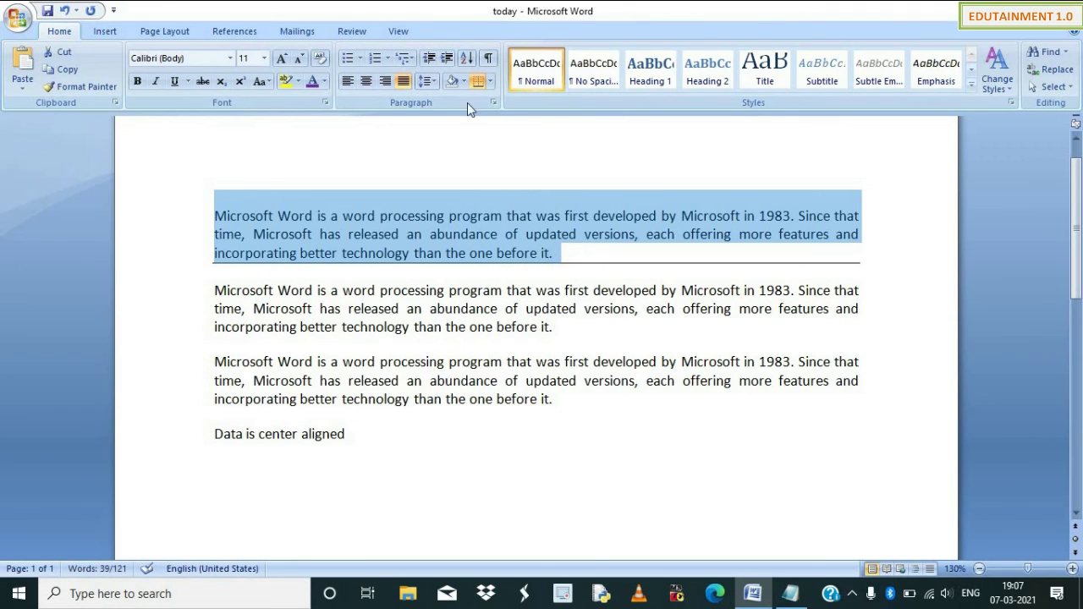
click(491, 81)
click(505, 118)
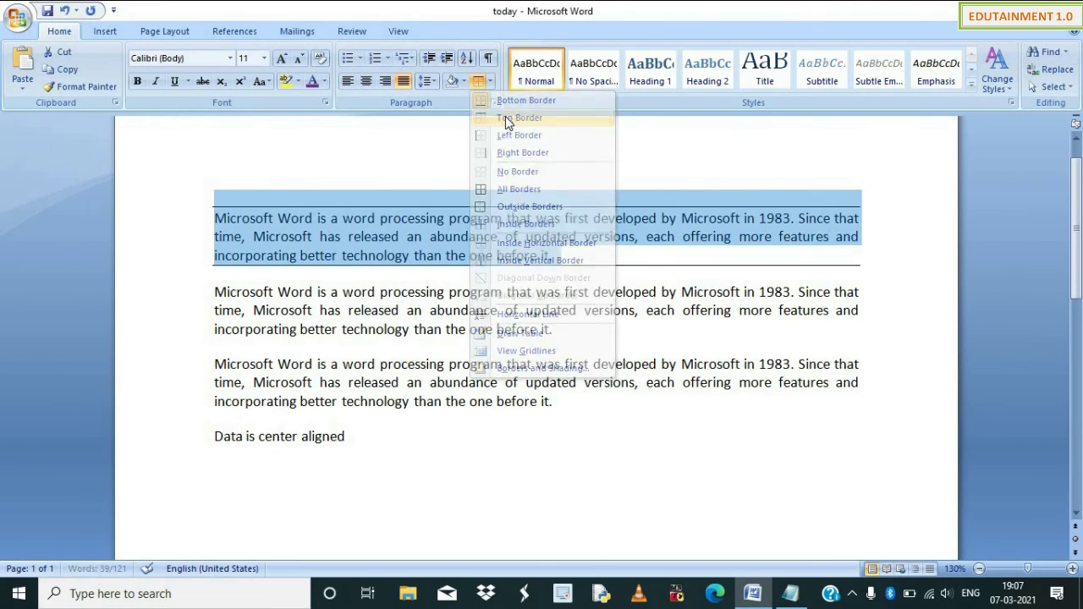
click(490, 81)
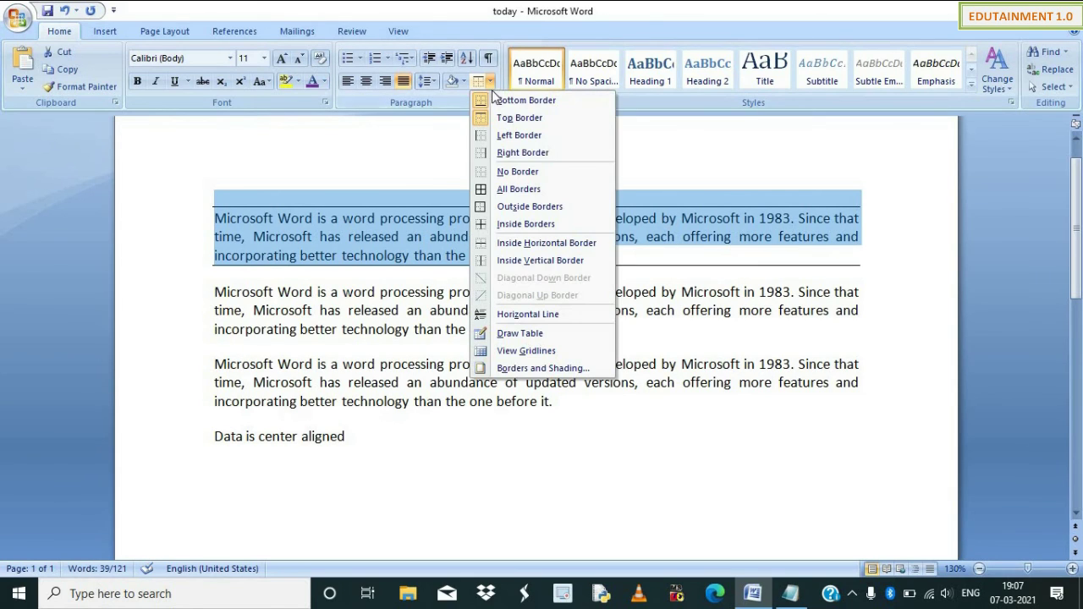
click(503, 207)
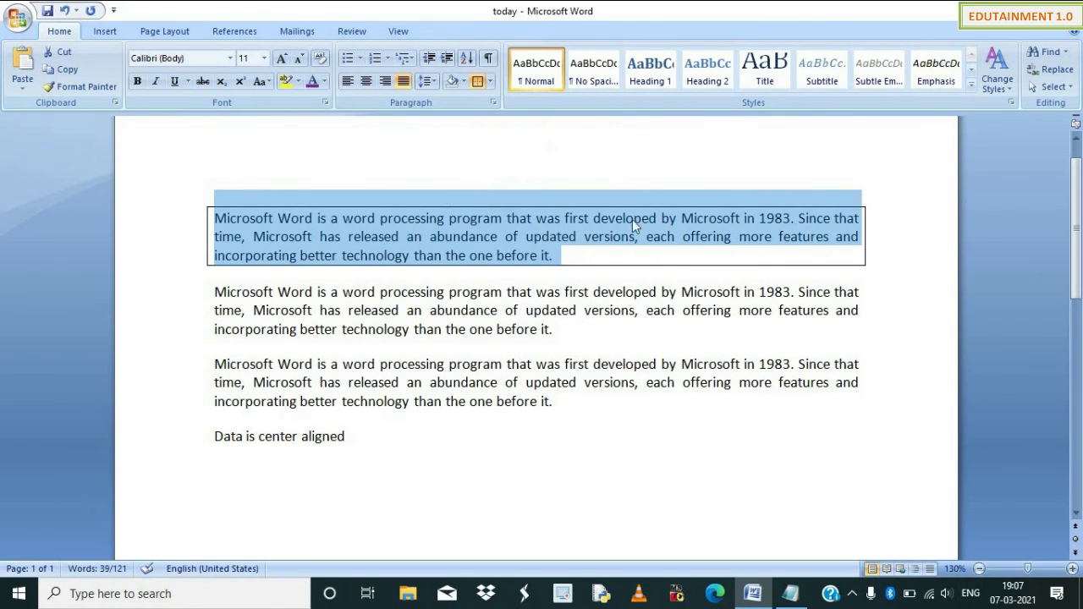
click(518, 293)
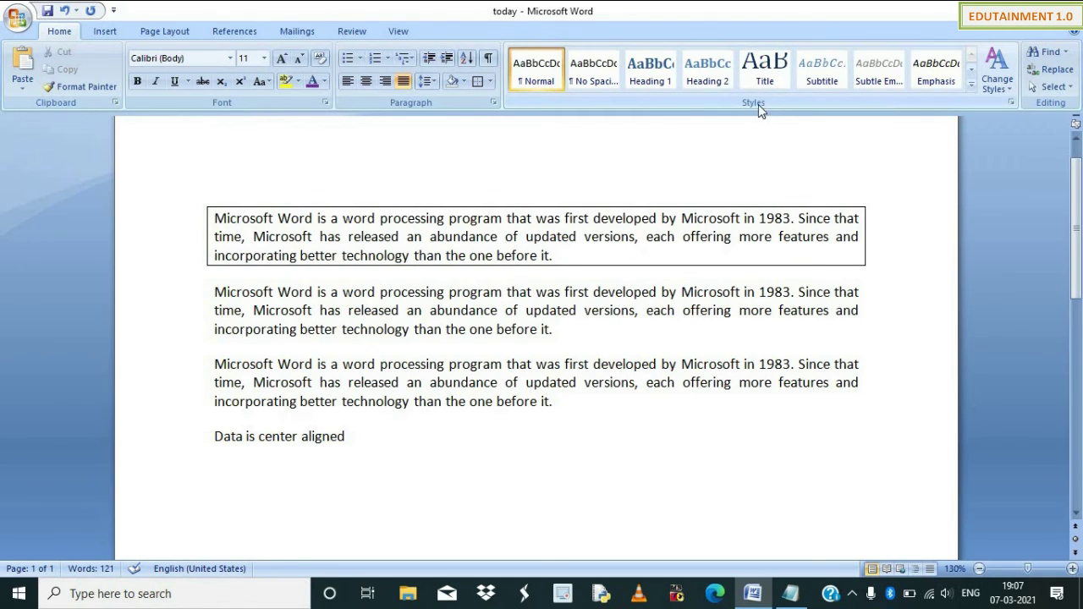
Type the lines 'computer' and 'It is an electronic device' below the last line.
click(971, 84)
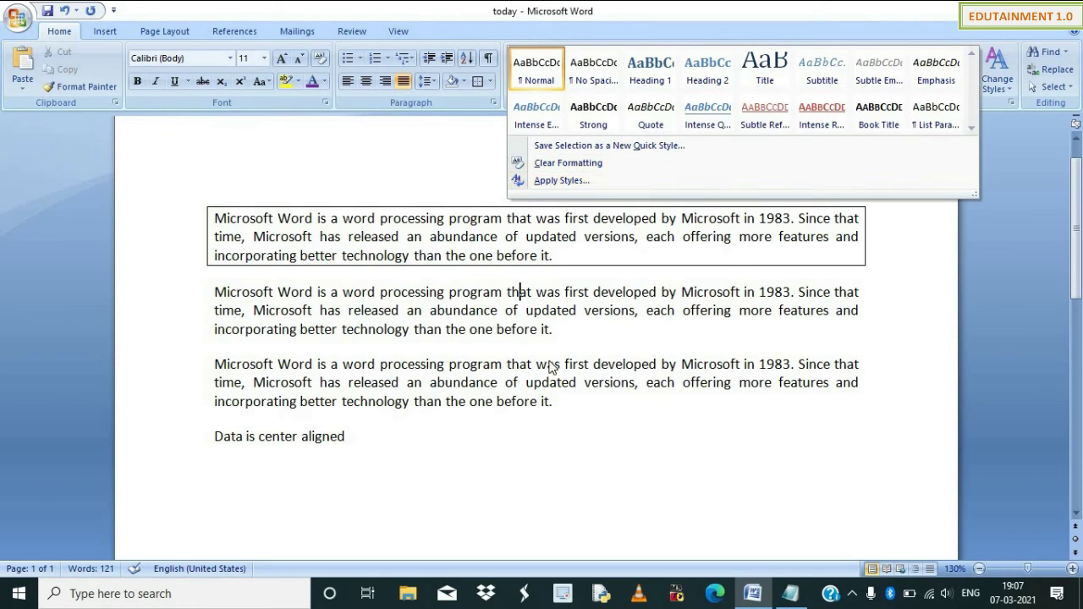
click(390, 435)
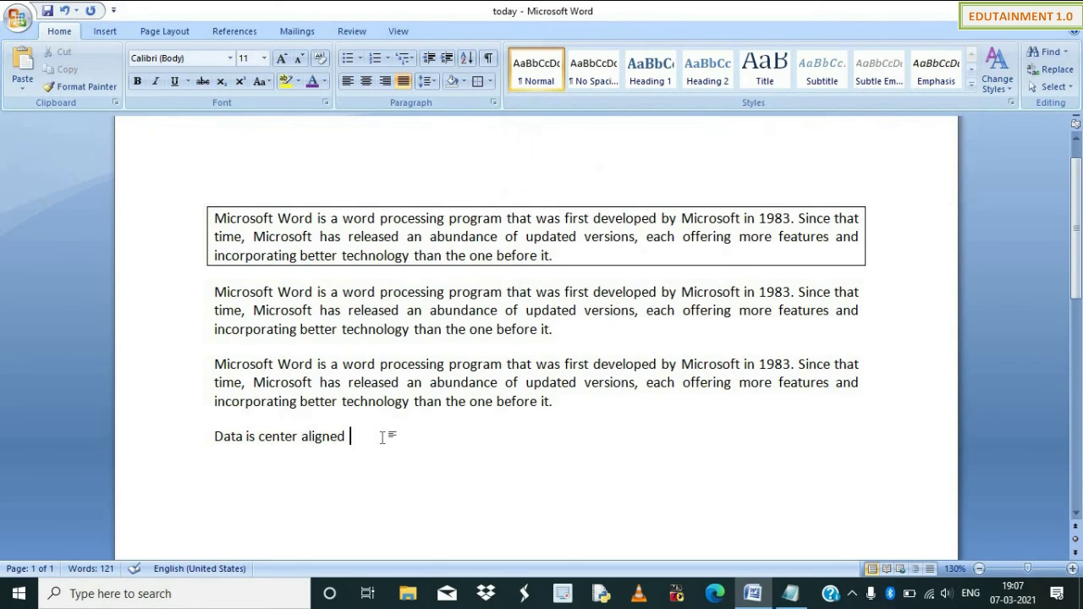
key(Return)
text(computer)
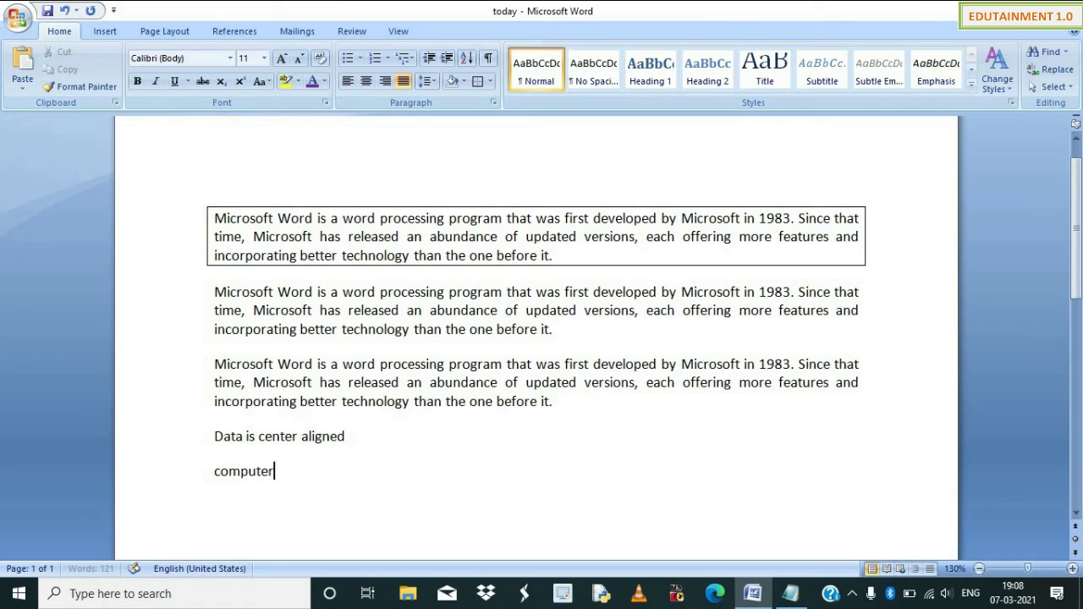
key(Return)
text(It is an)
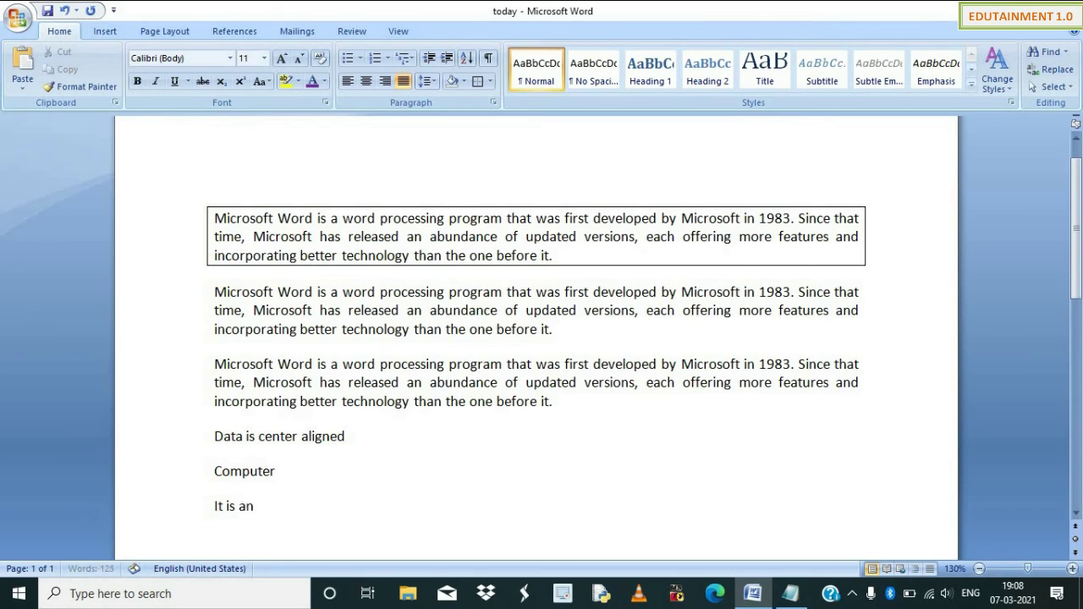
text( electronic device)
Make Computer a Heading 1 and give the next line List Paragraph style.
click(276, 471)
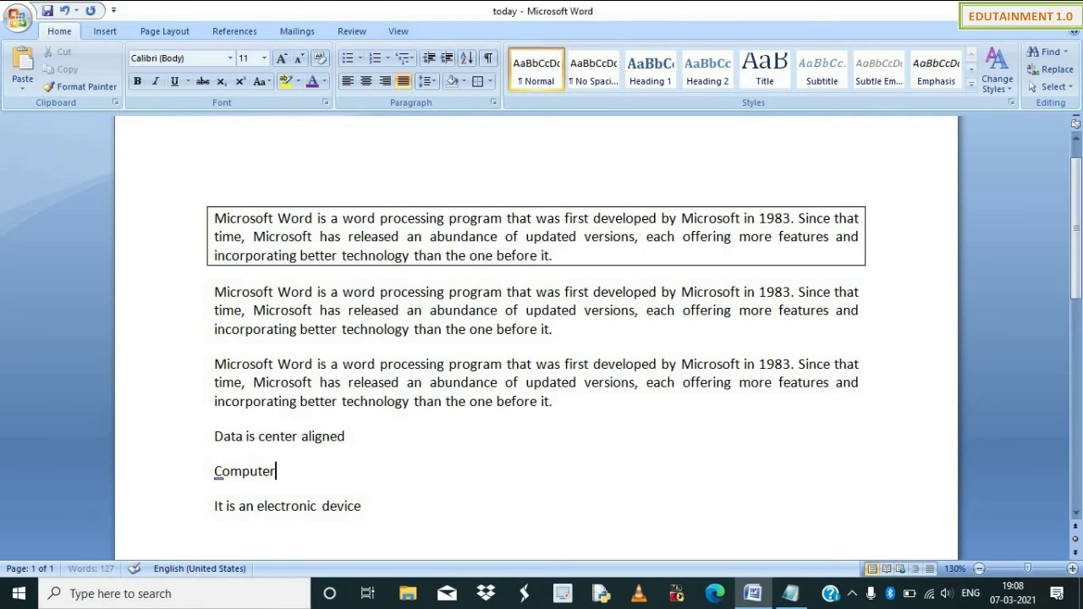
key(Left)
click(630, 72)
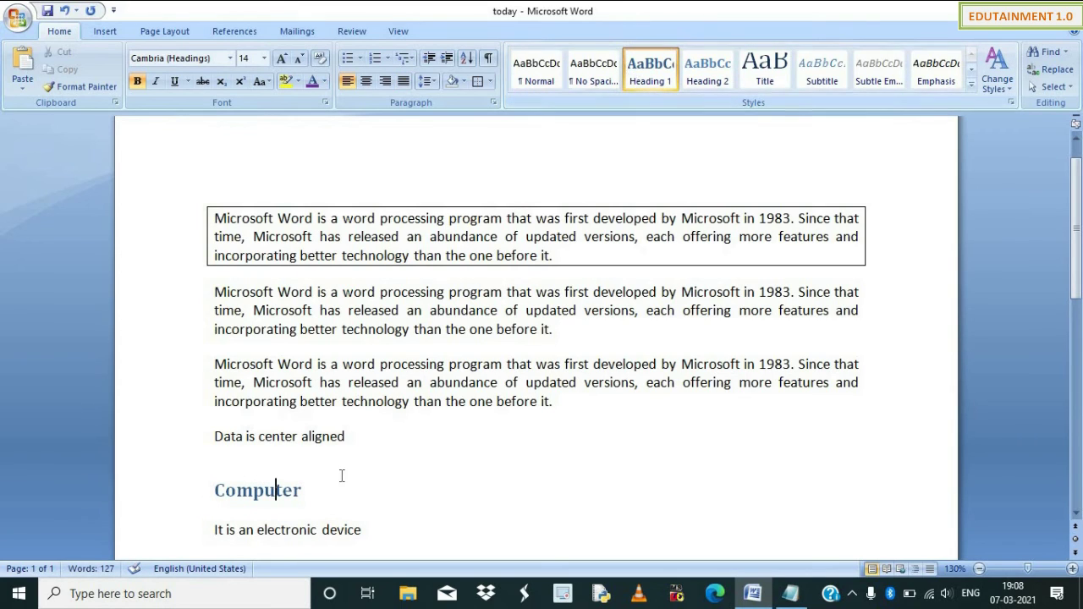
drag(364, 529, 213, 530)
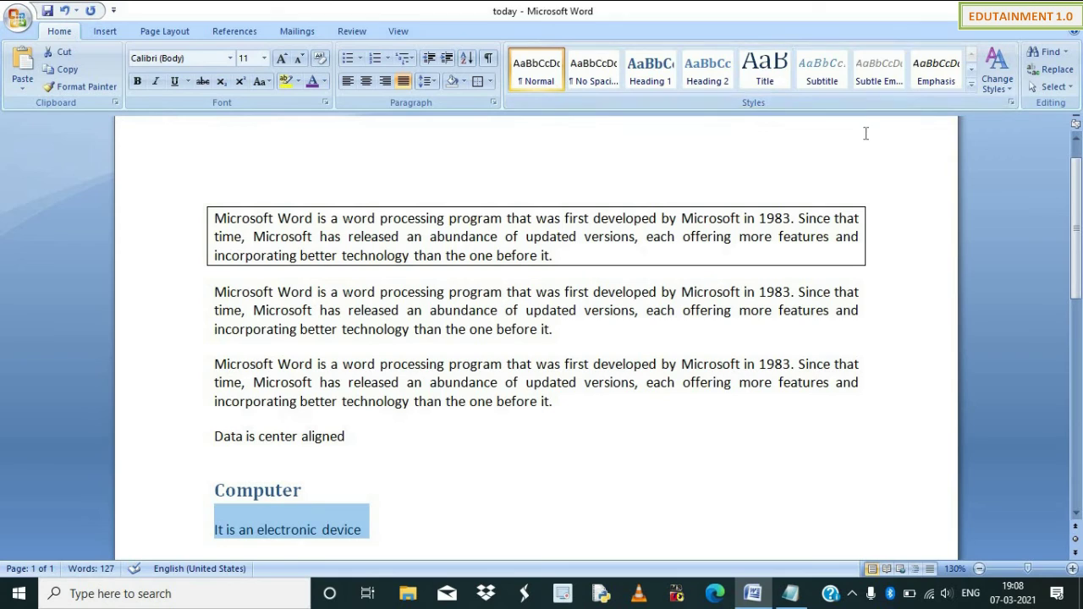
click(970, 85)
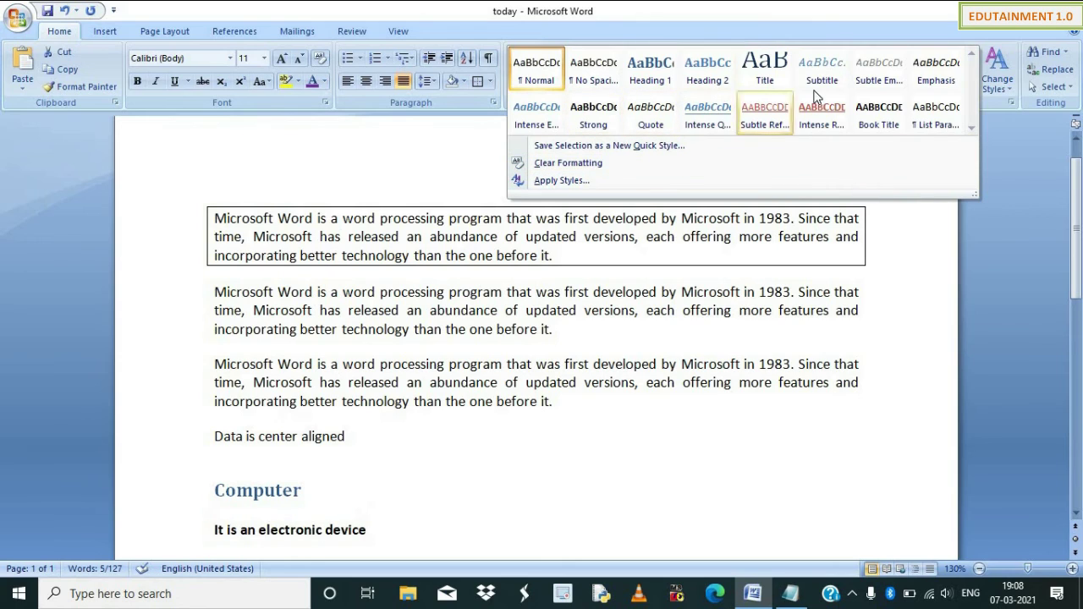
click(941, 116)
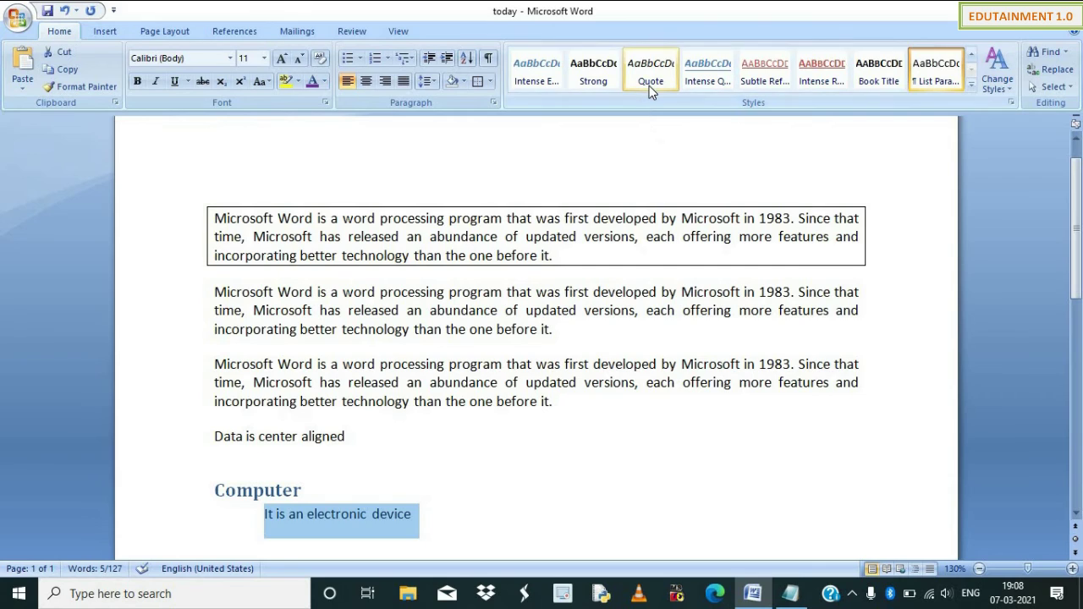
Bold 'that was first developed' with the Strong style after trying Quote.
drag(508, 292, 659, 292)
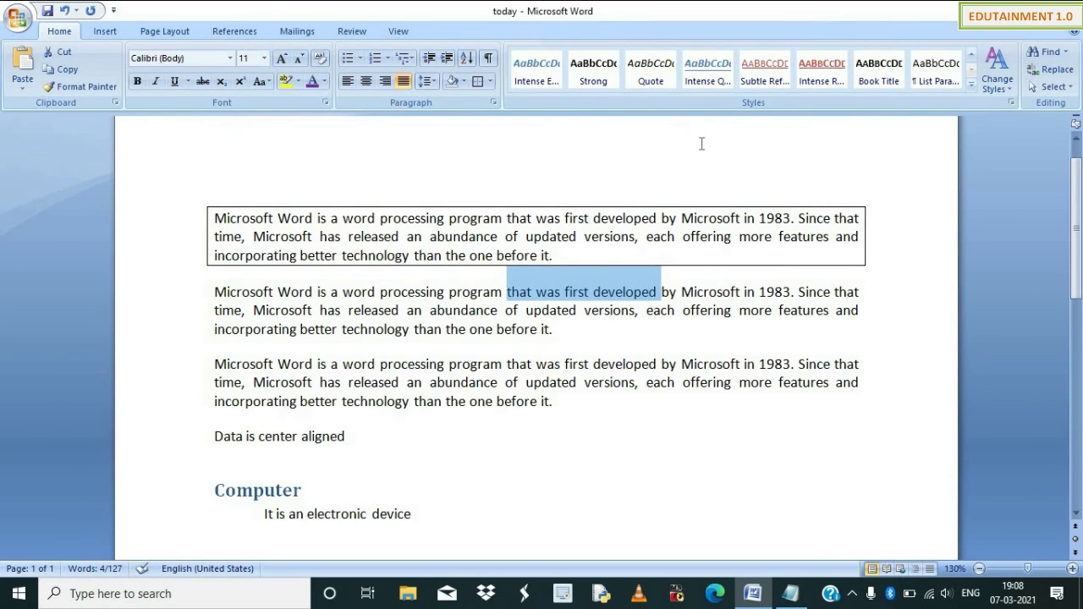
click(650, 70)
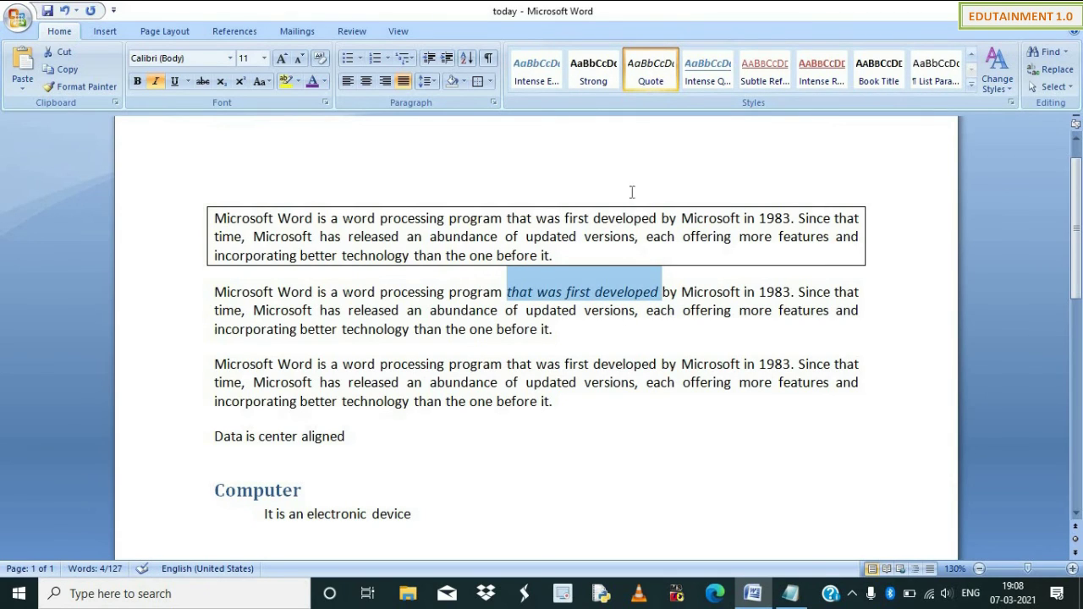
click(609, 82)
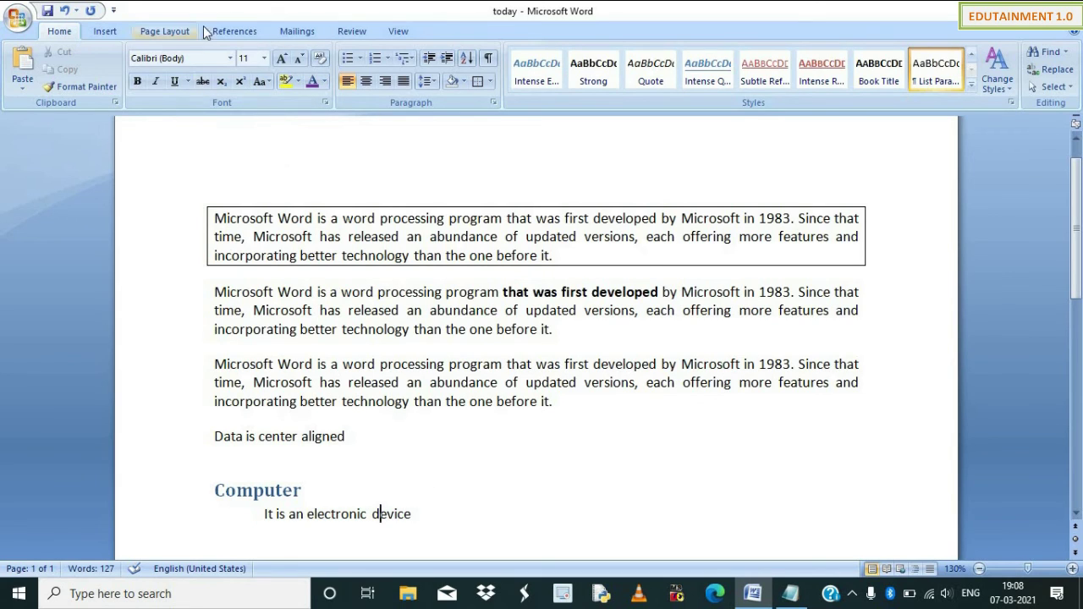
Apply the Office Classic theme fonts so body text uses Times New Roman.
click(253, 33)
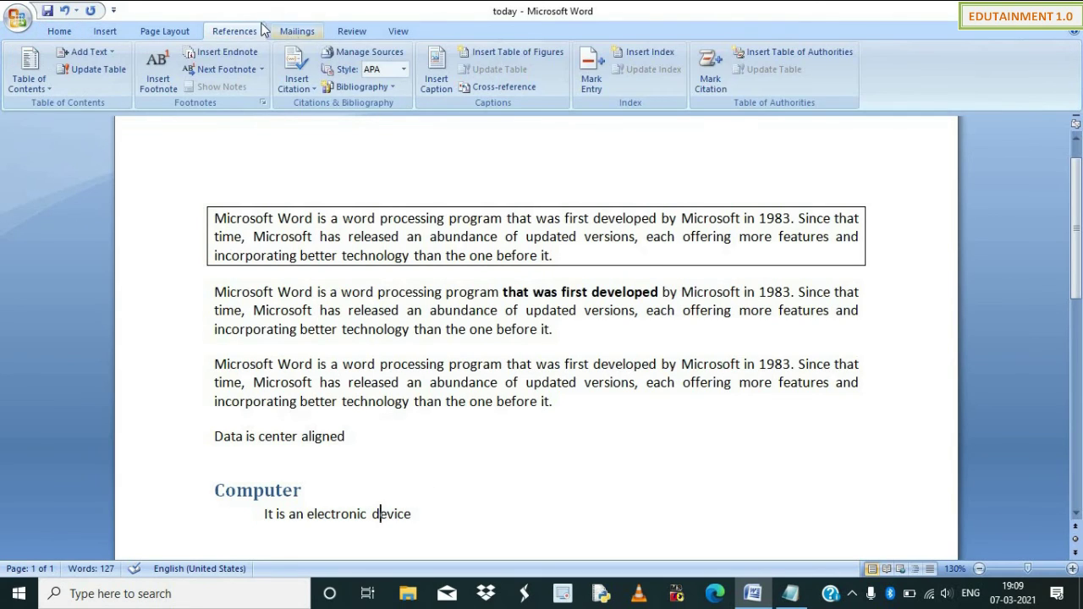
click(68, 34)
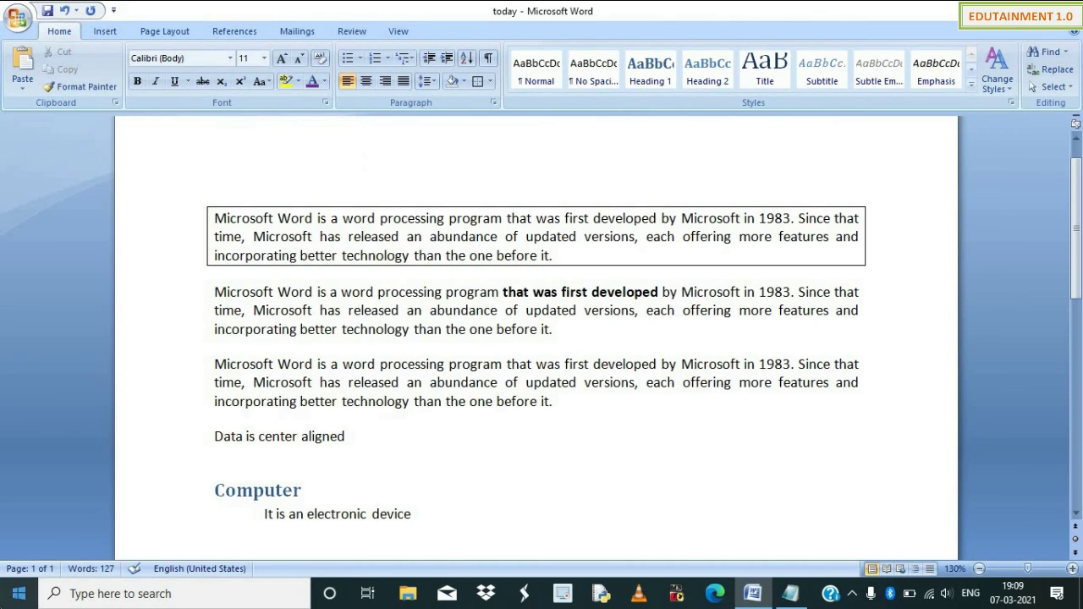
click(994, 85)
mouse_move(1013, 124)
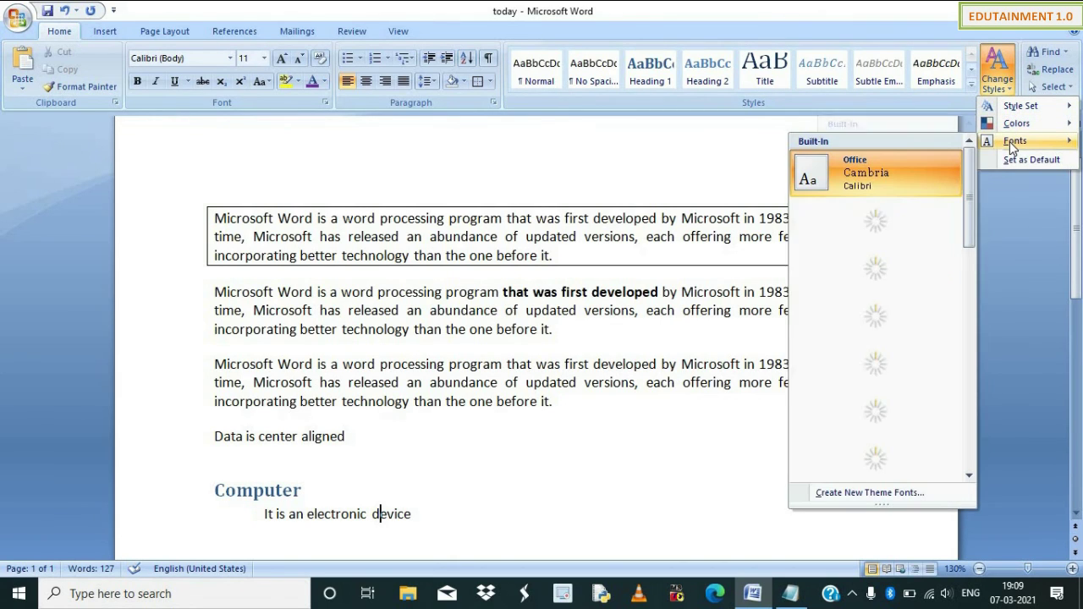
click(871, 269)
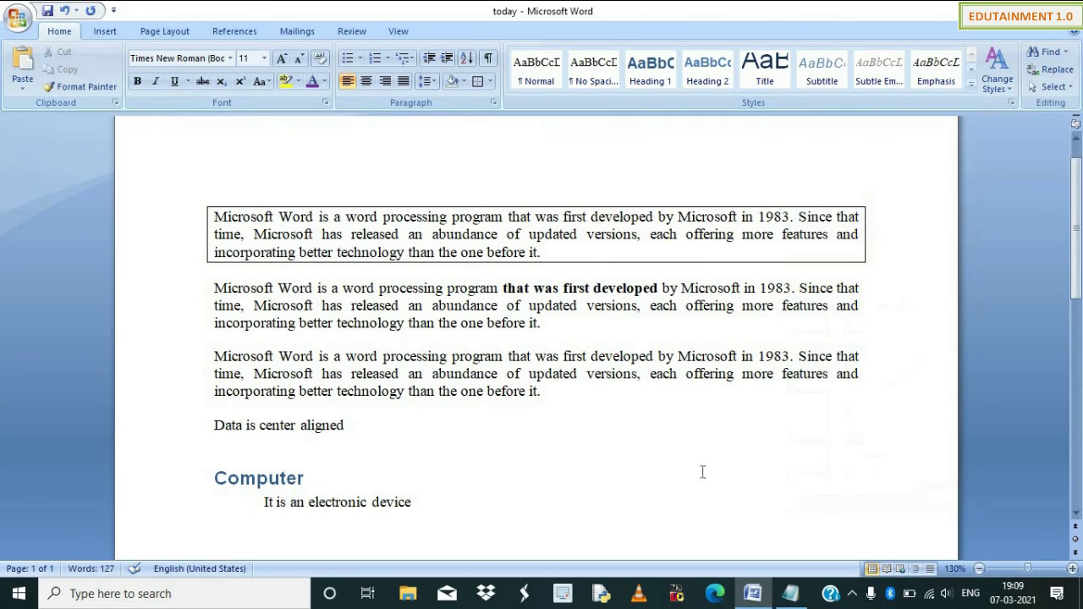
click(1049, 53)
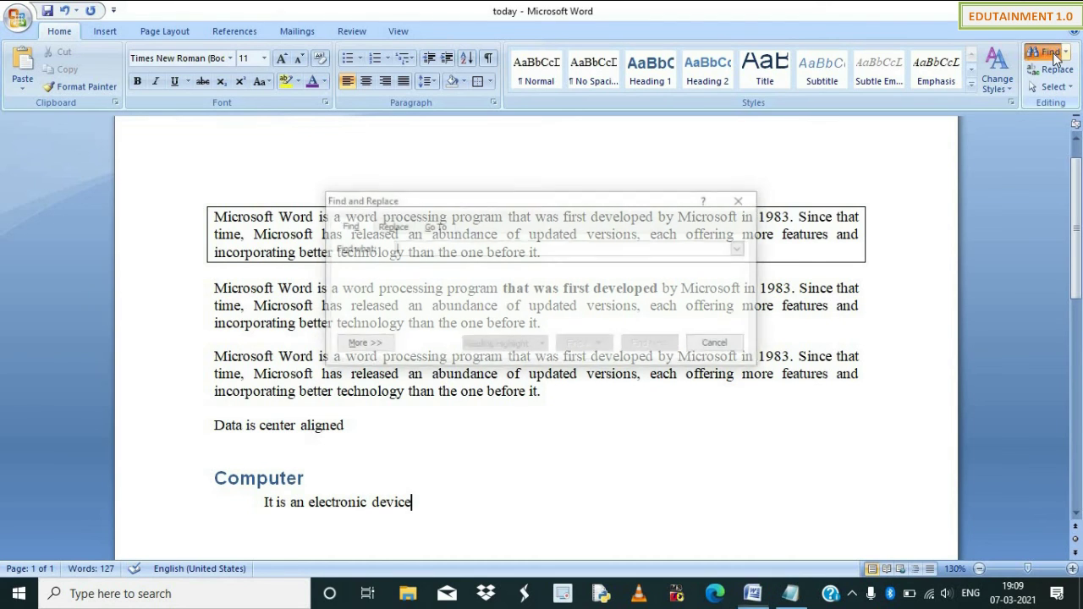
Look through the Find, Replace and Go To tabs of the Find and Replace dialog.
click(743, 201)
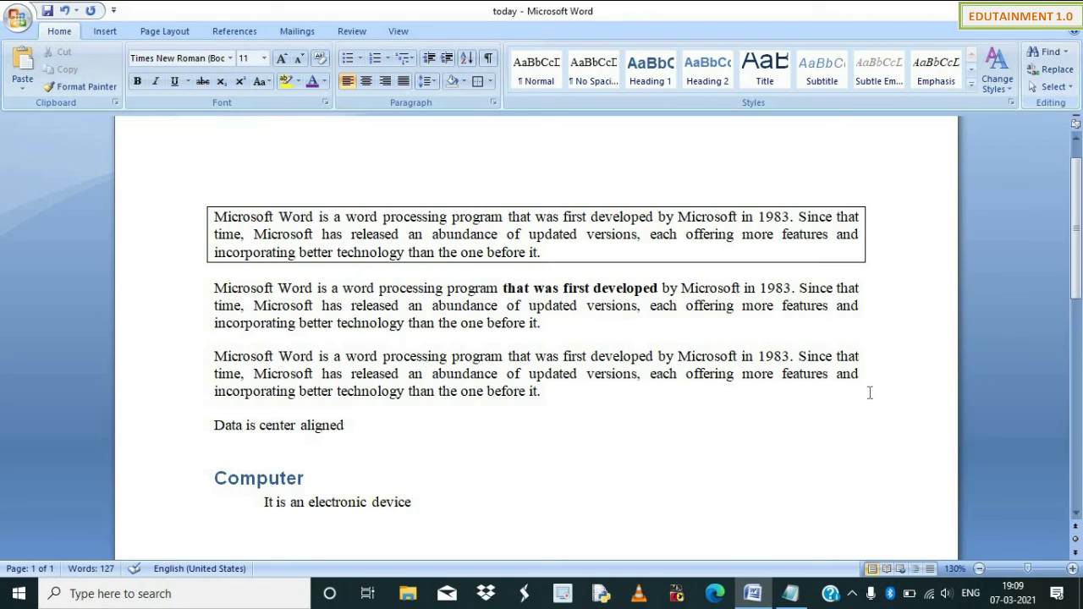
key(ctrl+f)
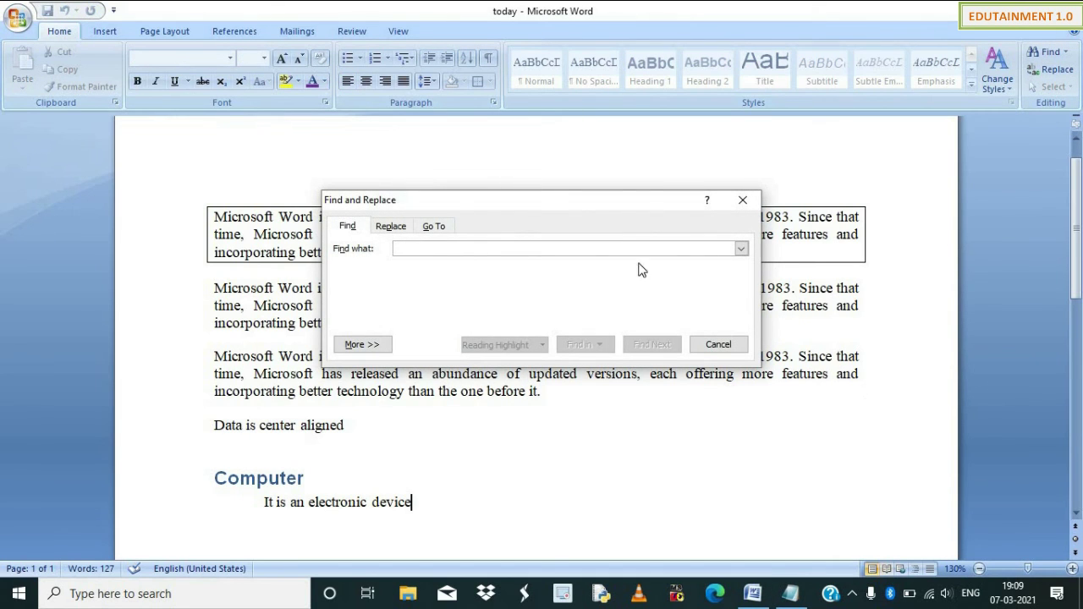
click(390, 226)
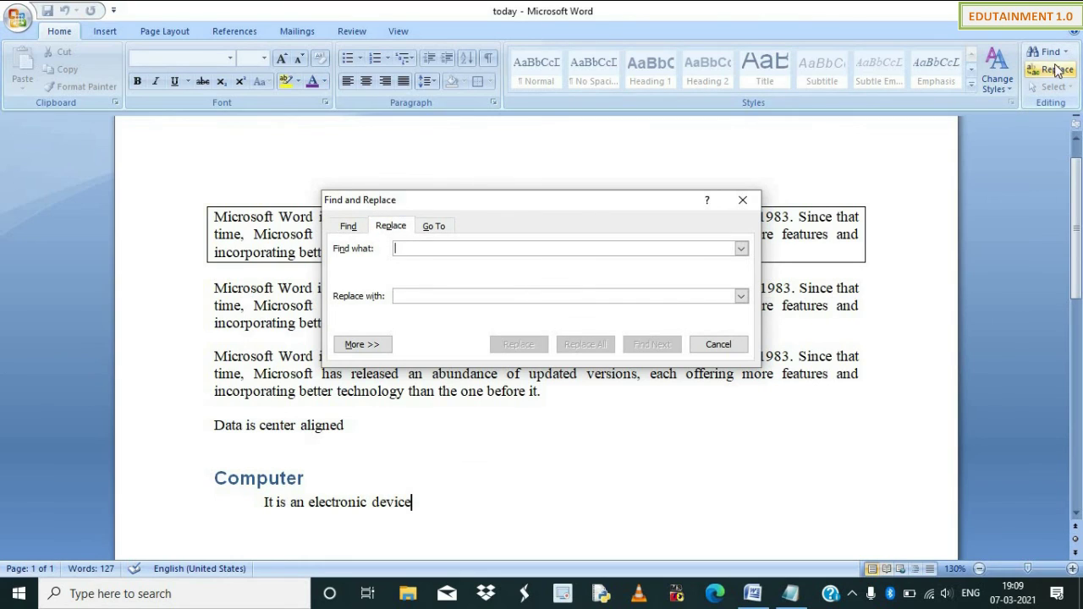
click(435, 229)
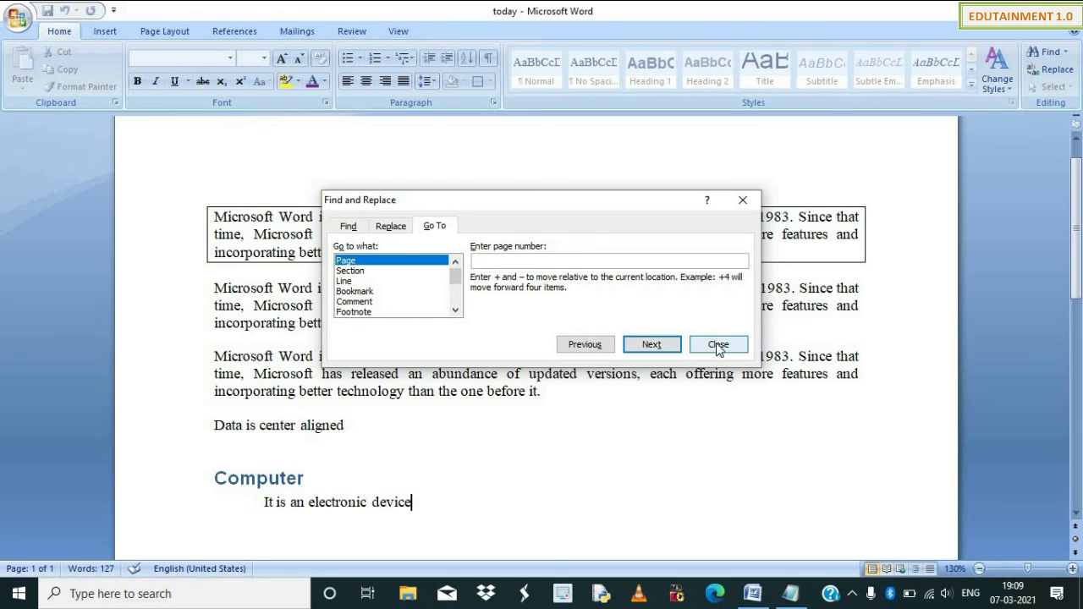
click(349, 226)
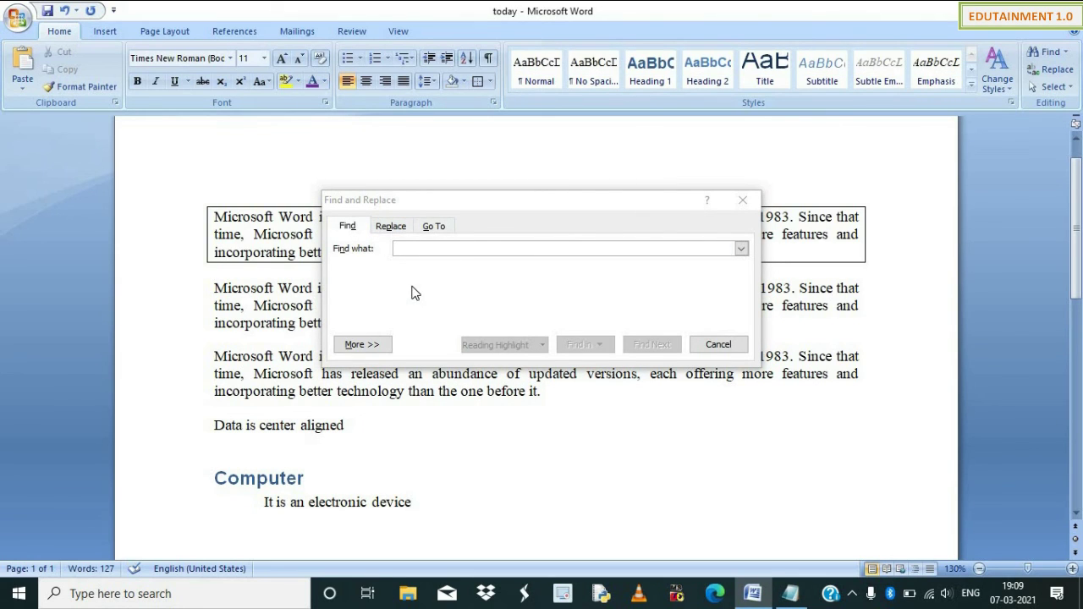
click(519, 201)
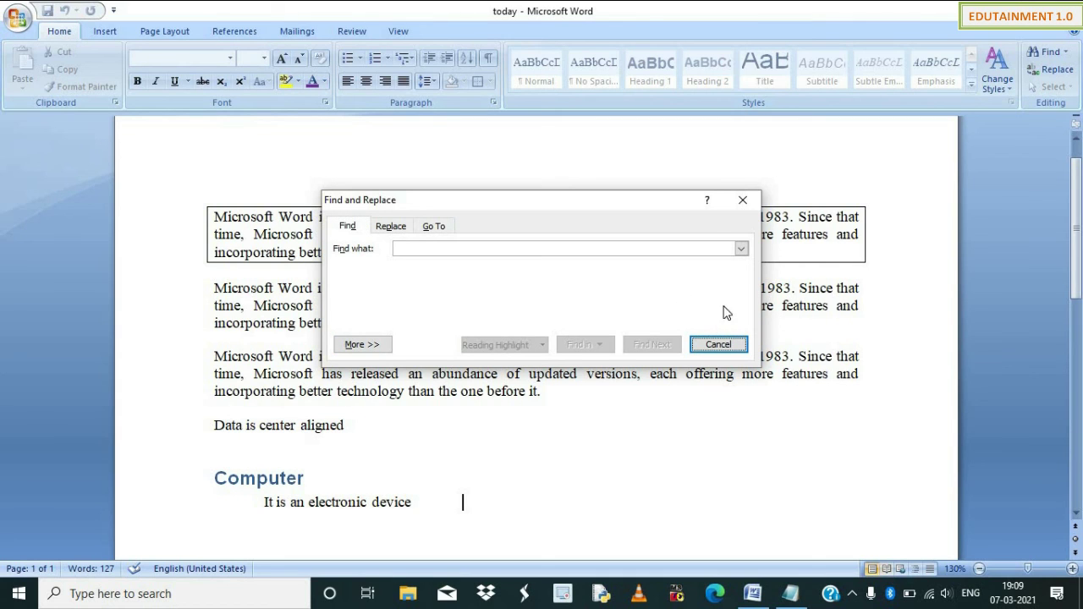
click(742, 200)
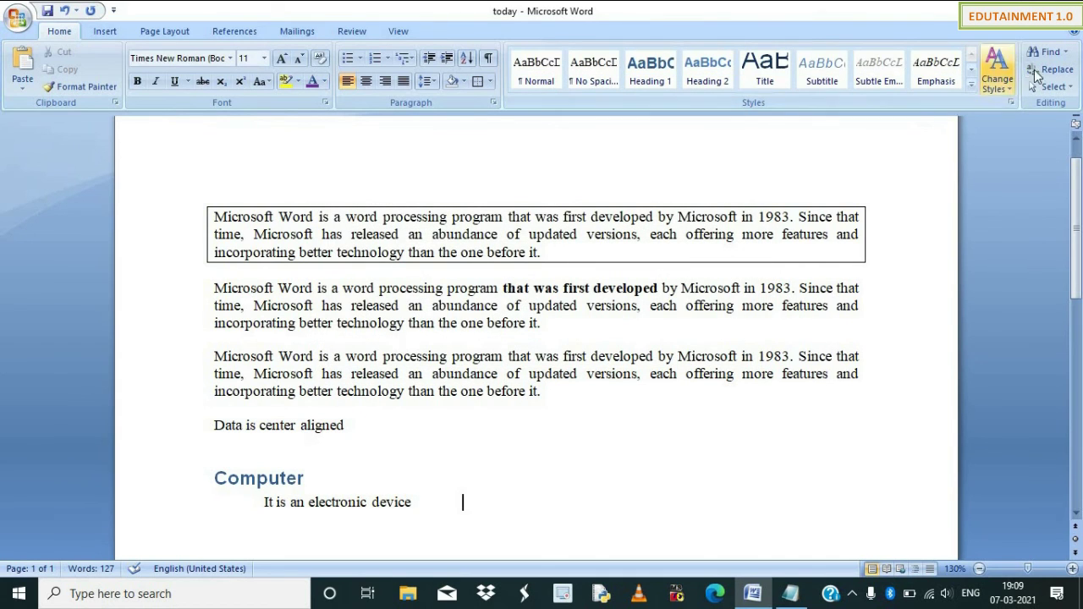
Search for 'updated' until its occurrence in the third paragraph is found.
click(1047, 51)
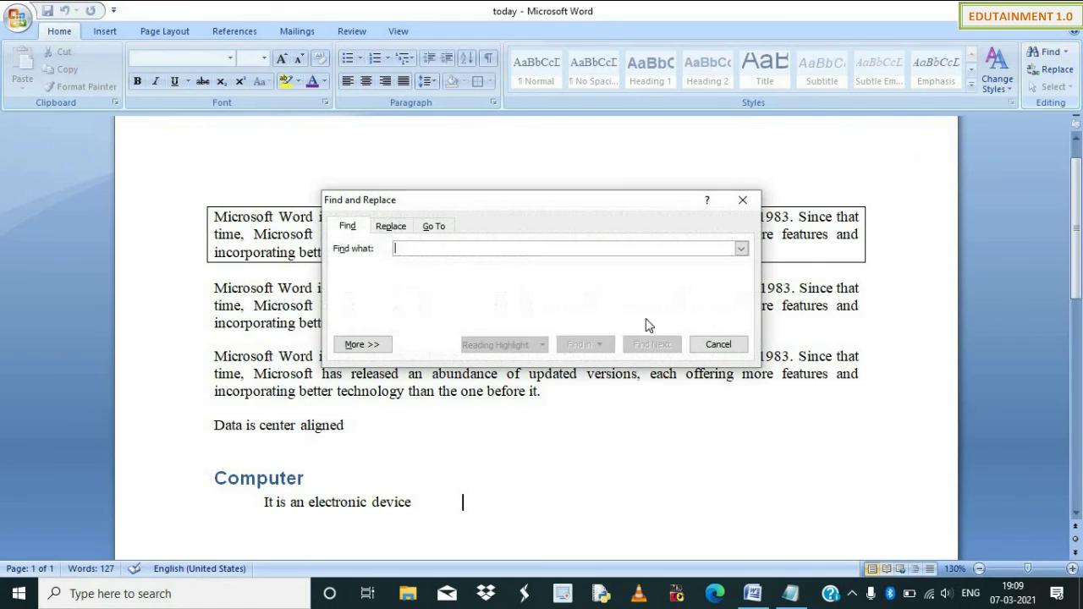
drag(585, 206, 618, 370)
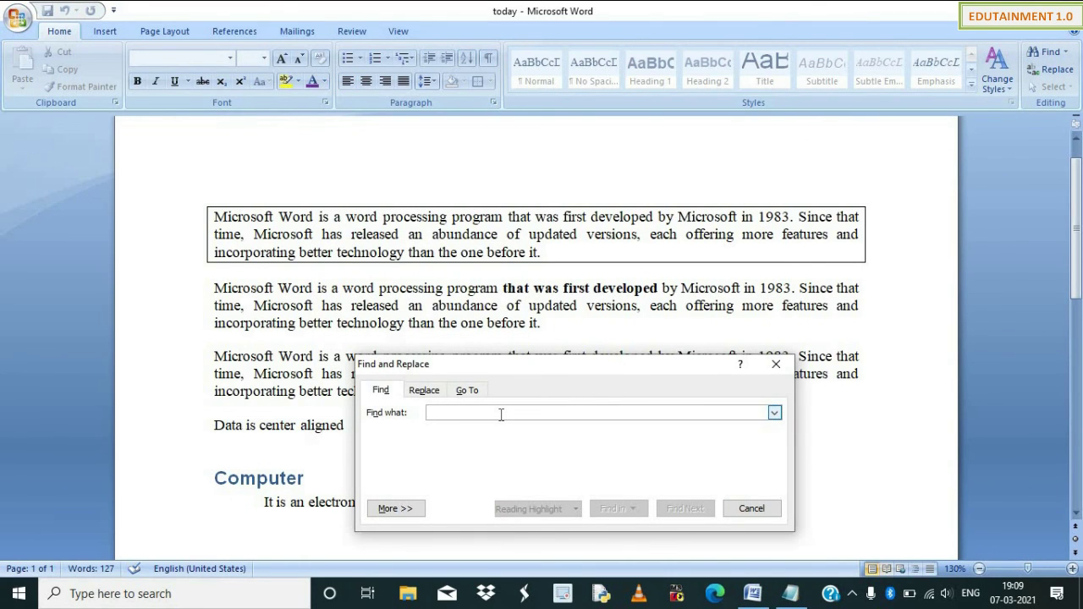
text(upa)
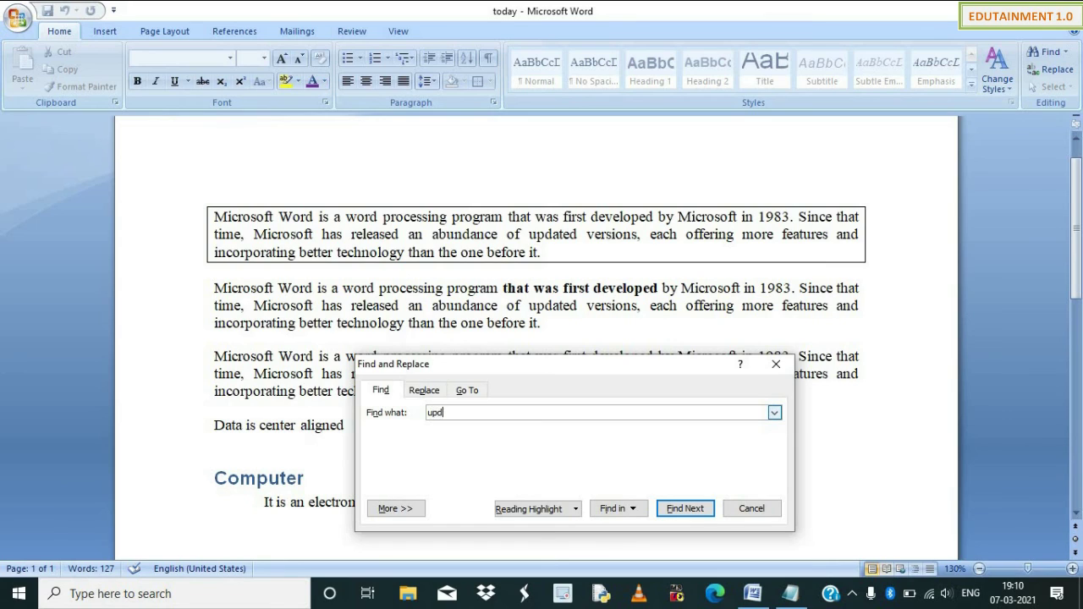
text(ated)
click(707, 511)
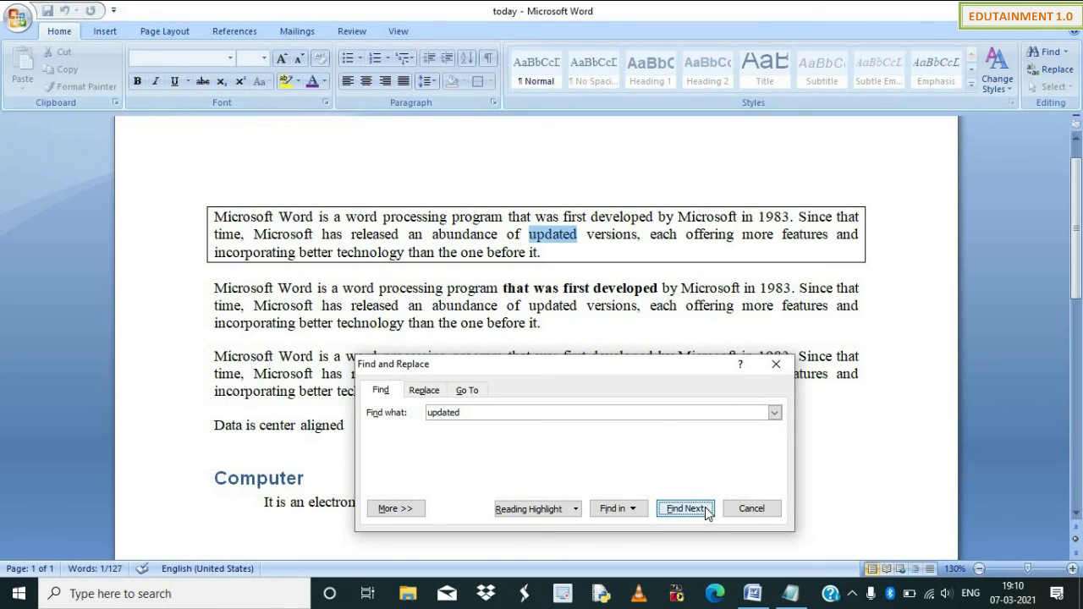
click(707, 511)
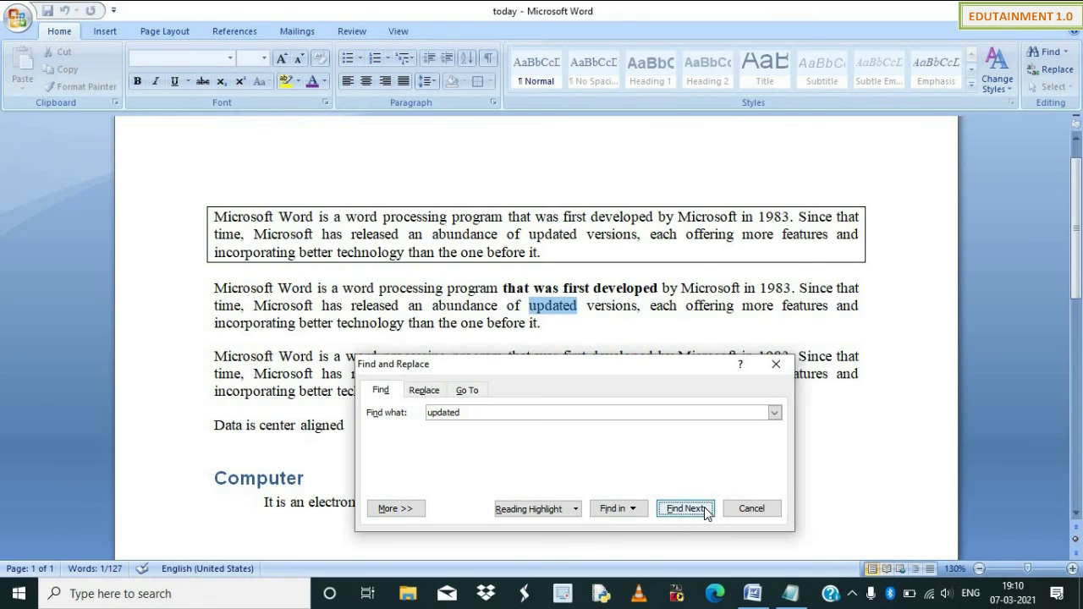
click(707, 511)
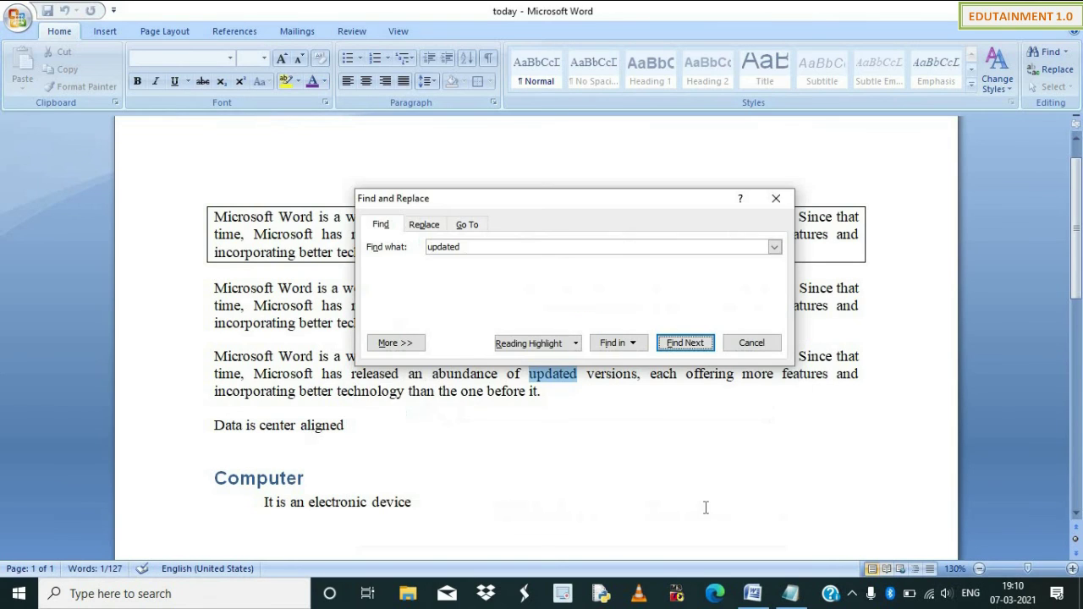
Replace that 'updated' with 'edutainment' and close the dialog.
click(431, 227)
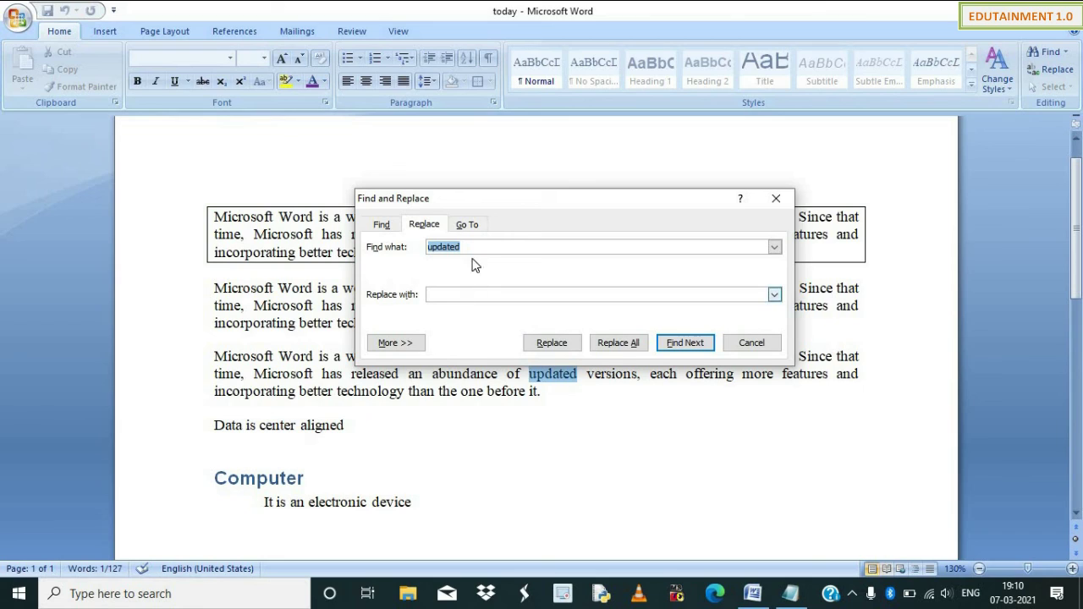
click(466, 294)
text(edutainment)
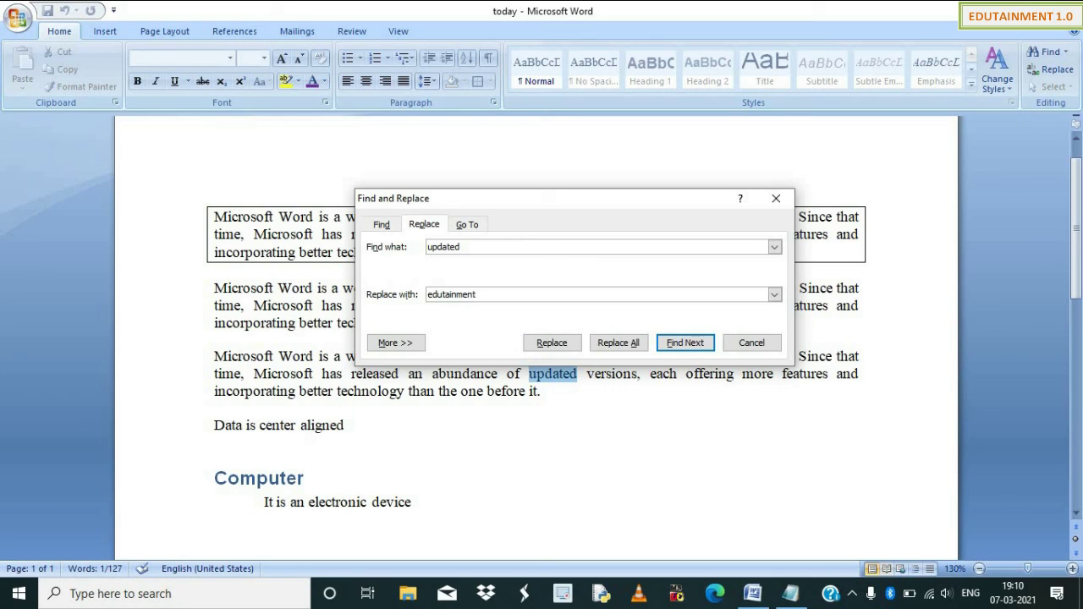
click(620, 347)
click(564, 345)
click(558, 338)
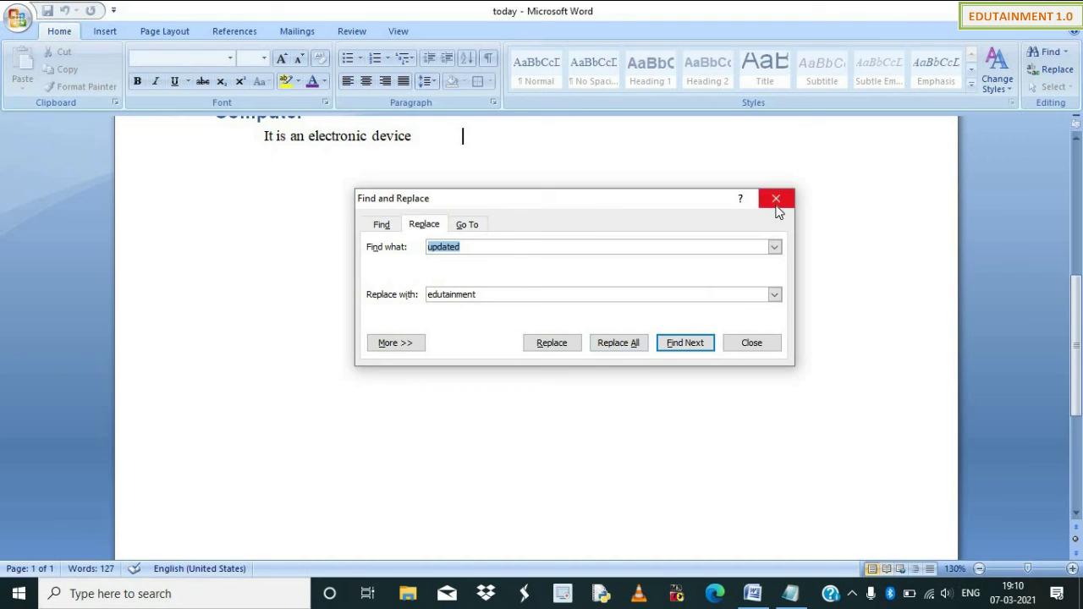
key(Escape)
scroll(480, 336, up, 8)
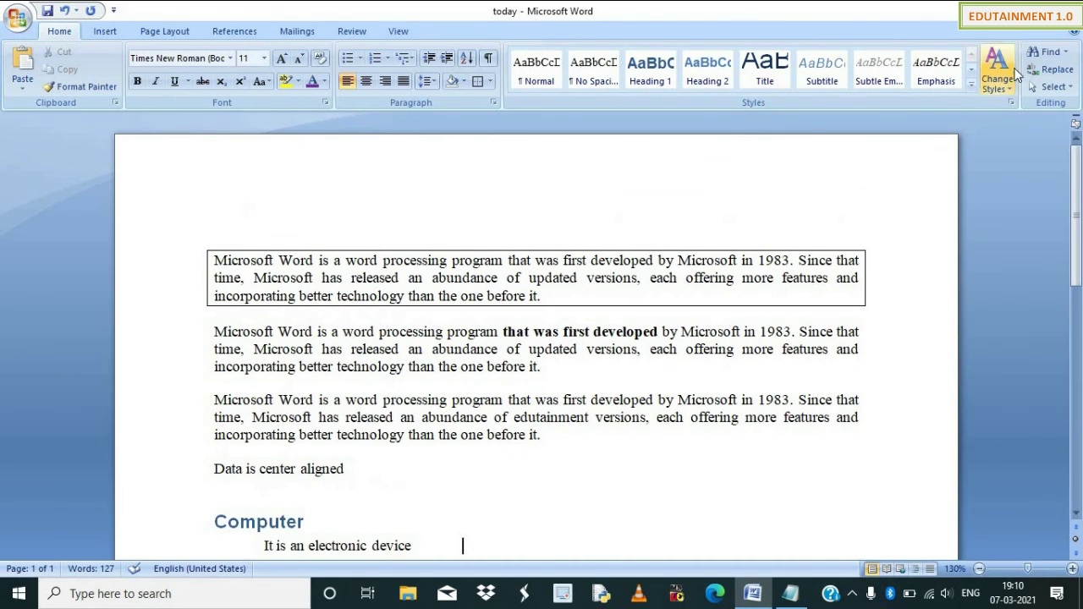
click(1055, 88)
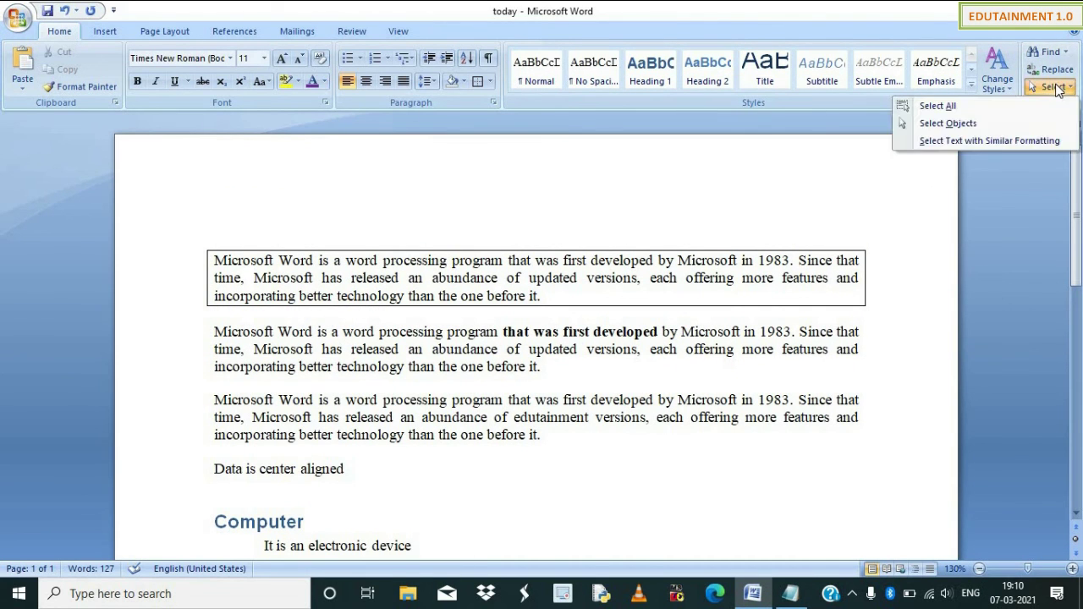
click(938, 106)
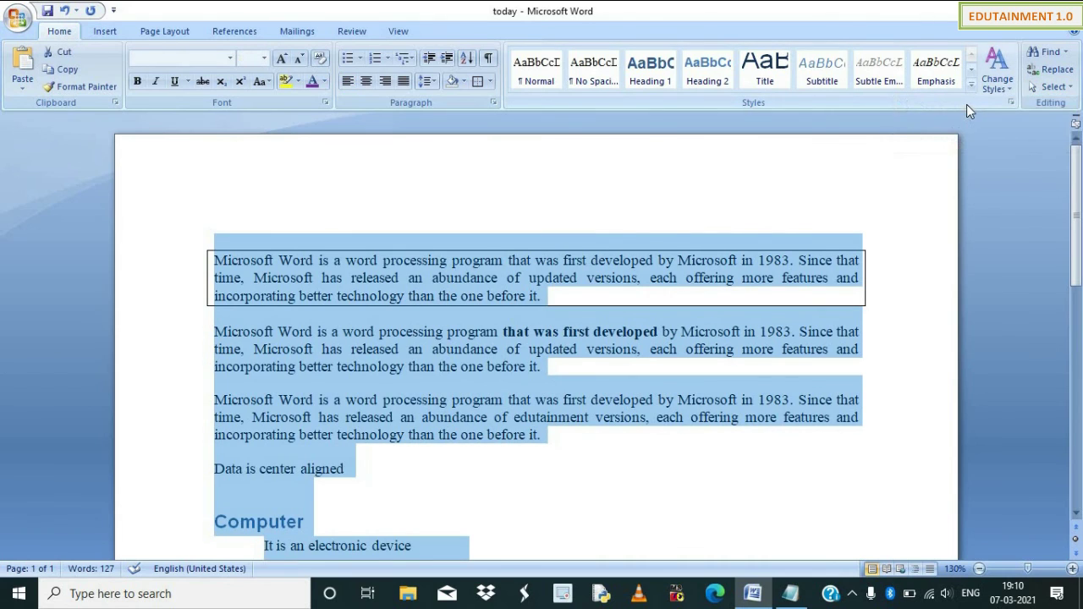
click(1053, 86)
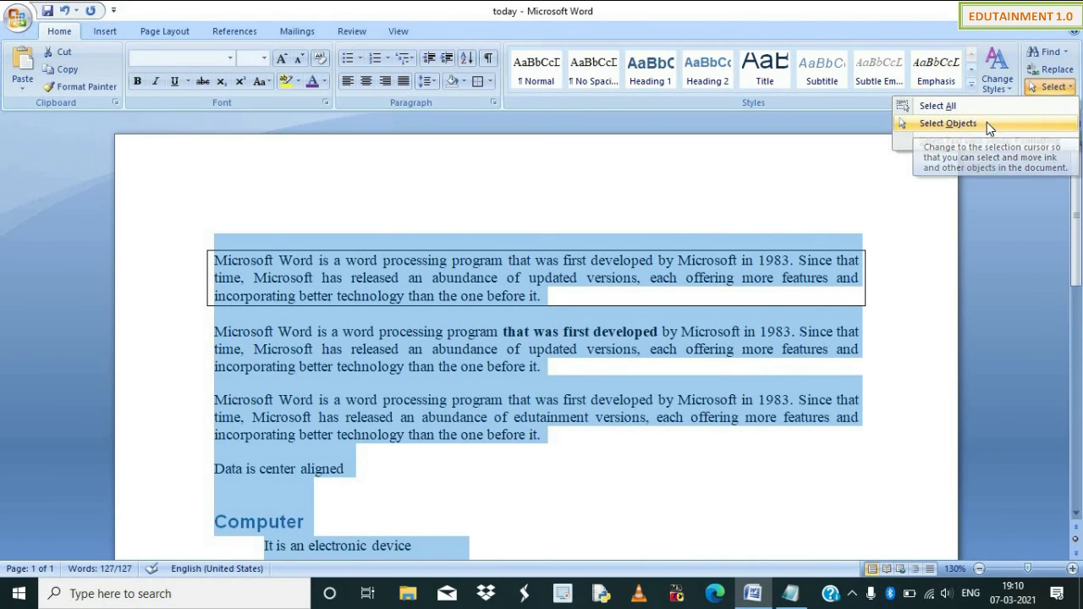
scroll(563, 496, down, 2)
scroll(572, 482, down, 1)
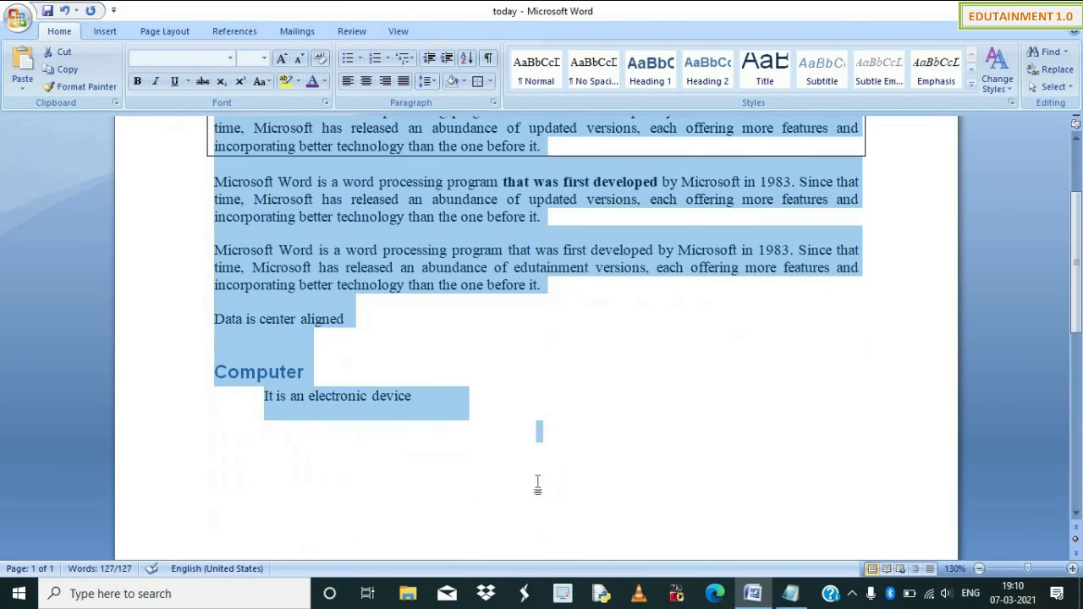
click(549, 471)
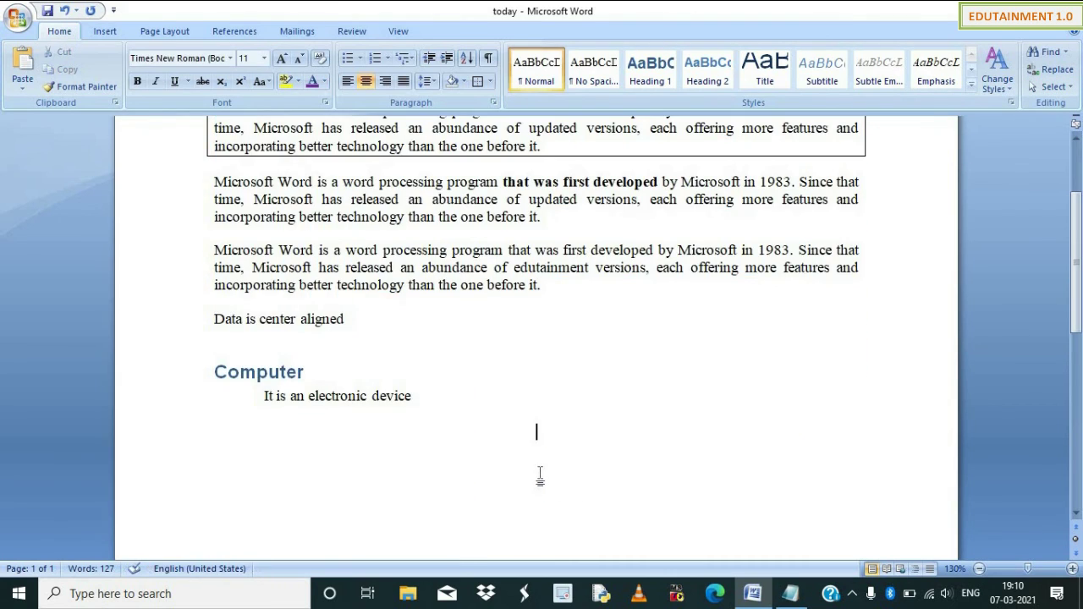
click(111, 32)
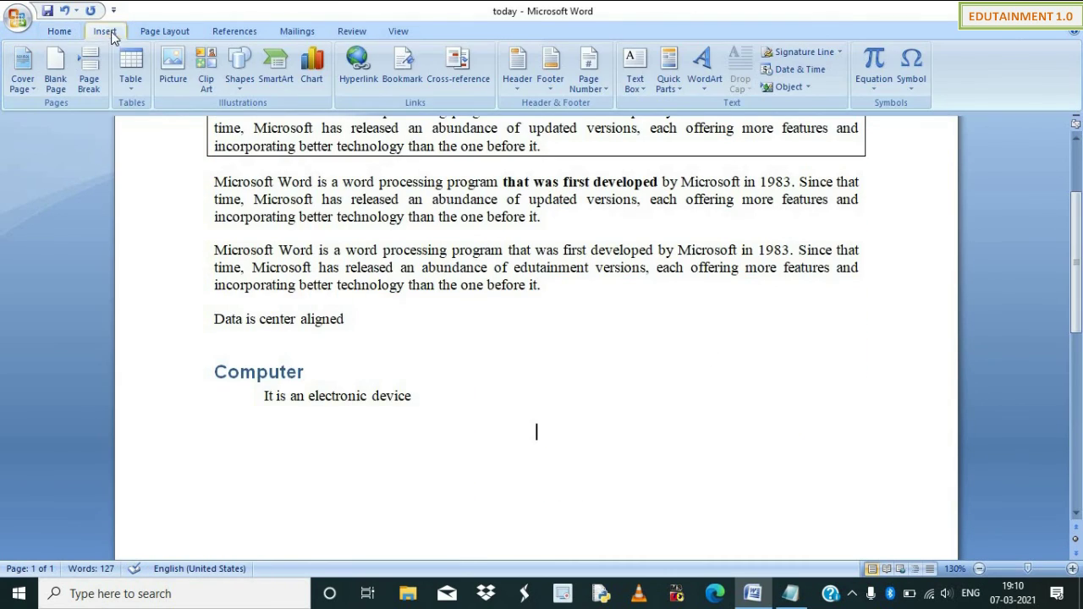
click(241, 86)
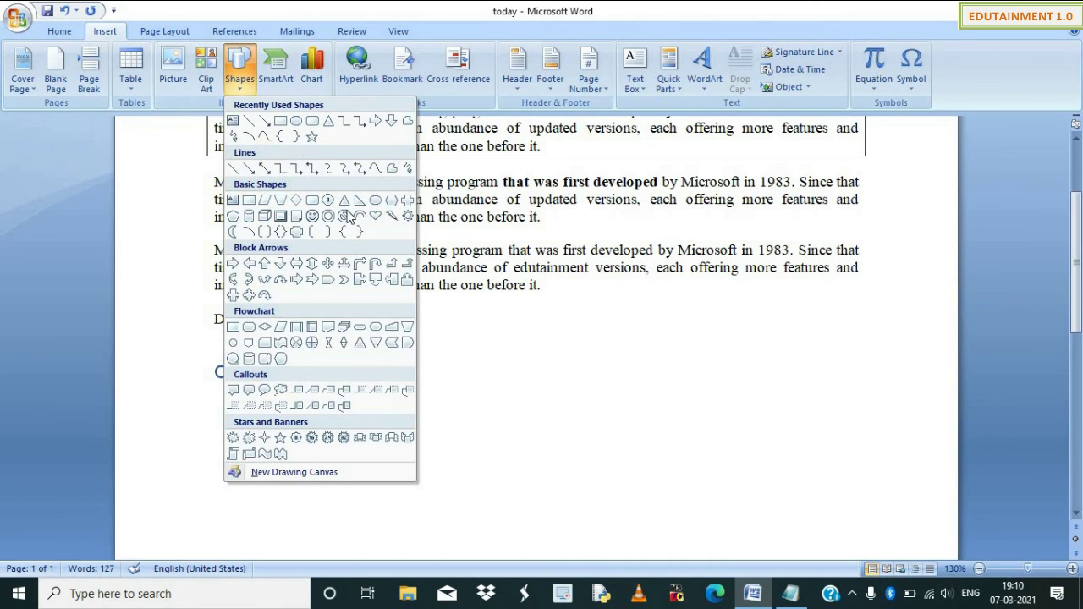
click(537, 430)
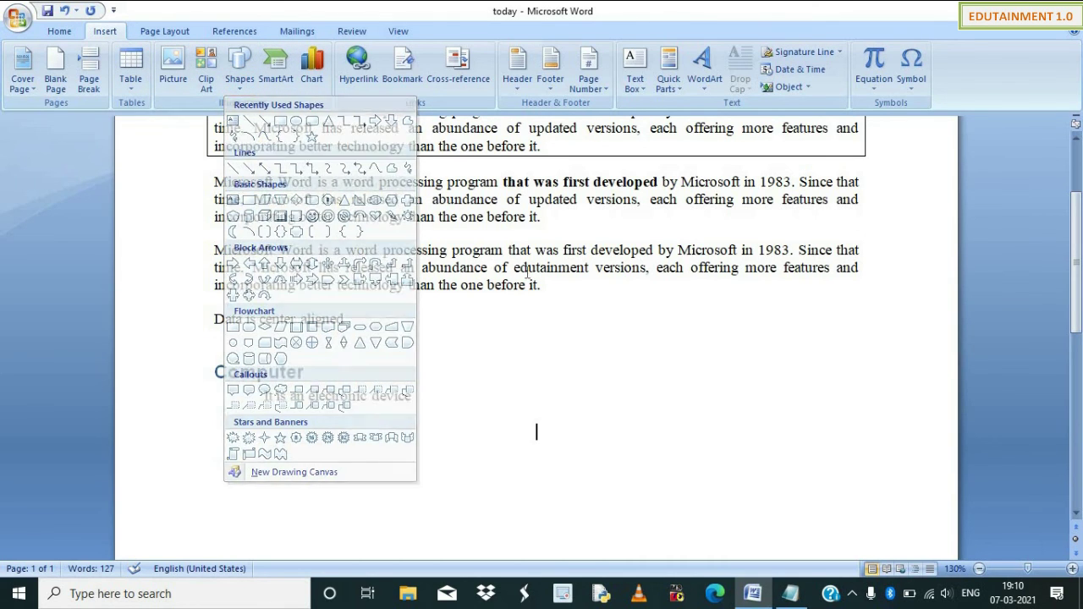
click(58, 32)
scroll(536, 428, up, 3)
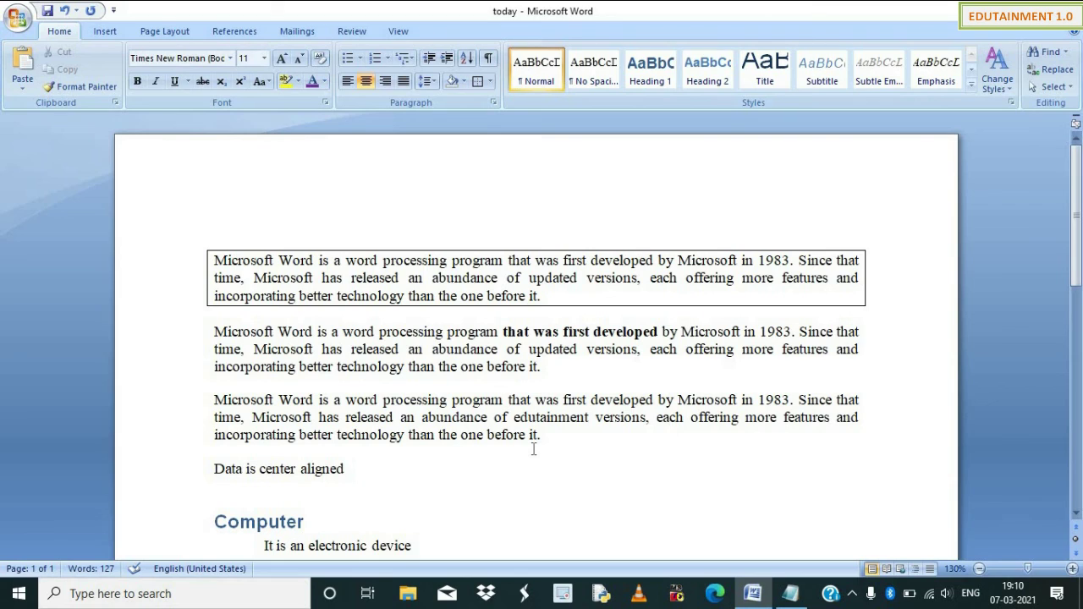
Type 'sdkfjksldjfdjsf' at 16 pt right after 'Data is center aligned'.
key(alt)
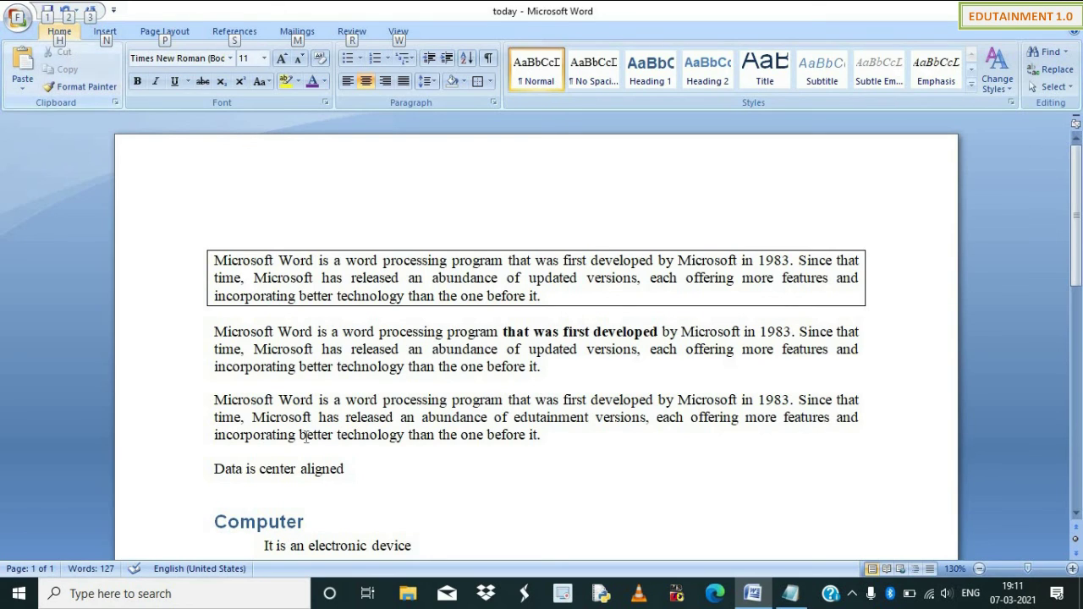
click(395, 461)
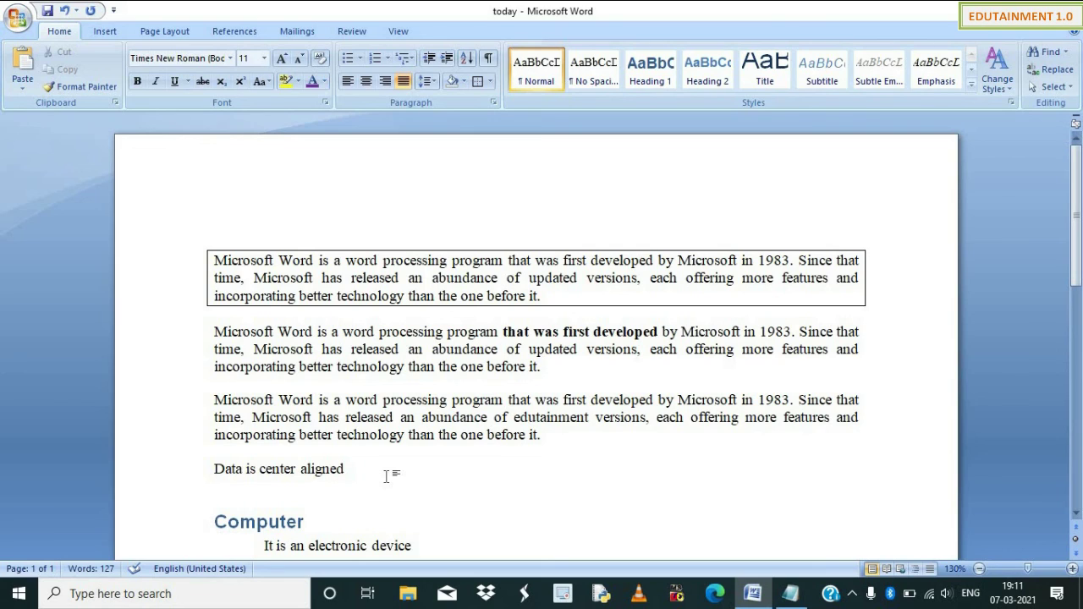
key(alt)
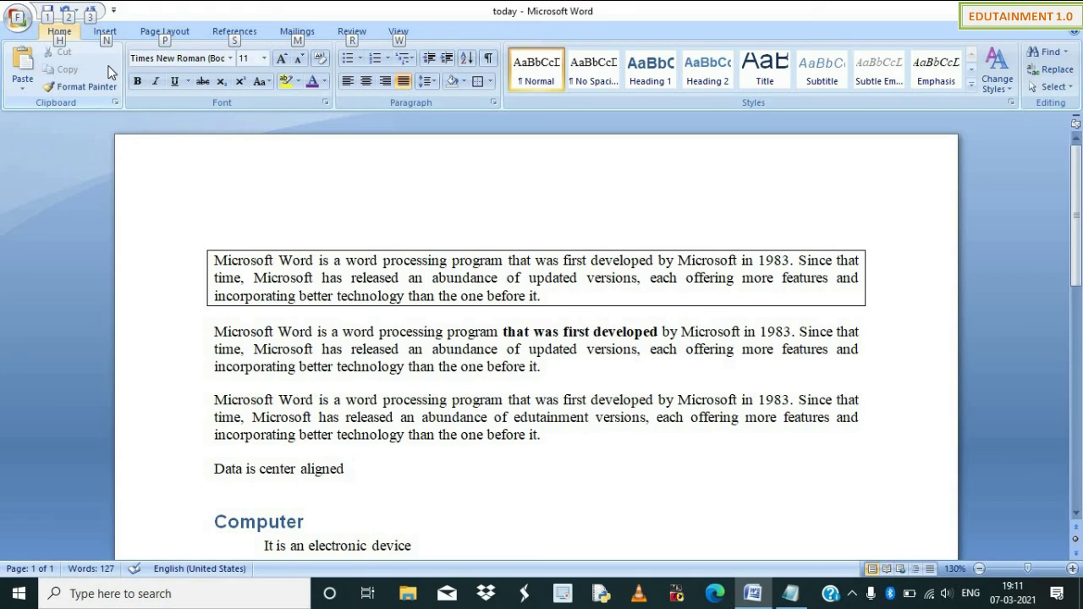
key(h)
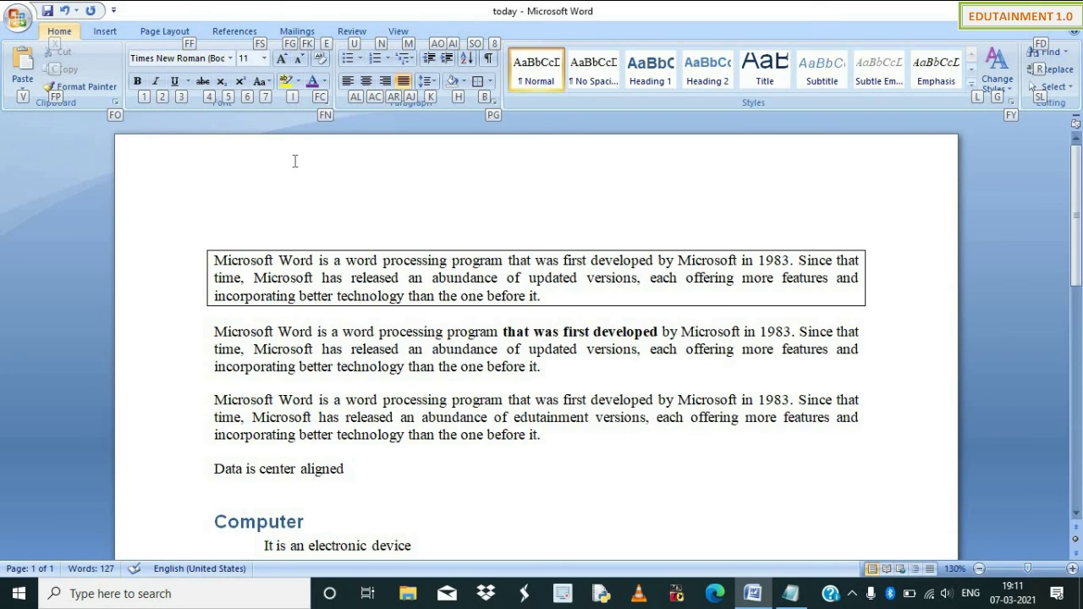
key(f)
key(s)
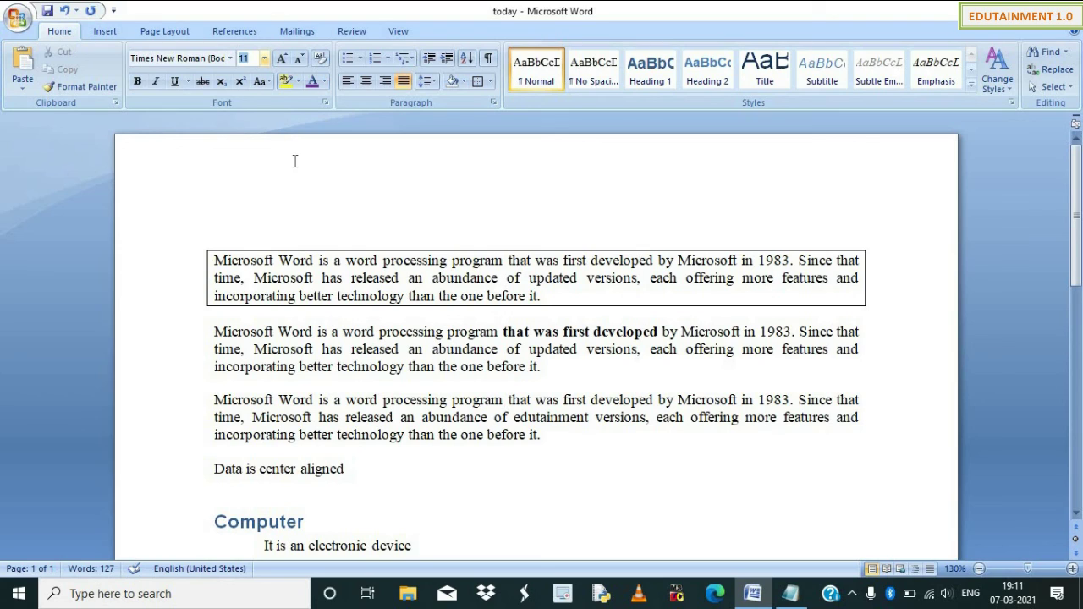
text(16)
key(Return)
text(sdkfjksldjfdjsf)
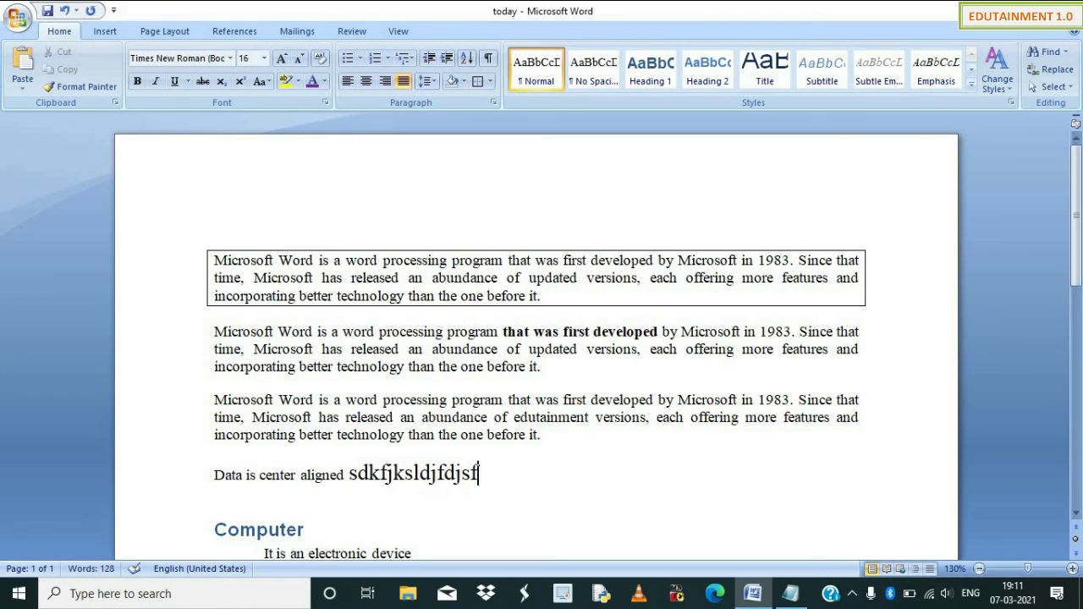